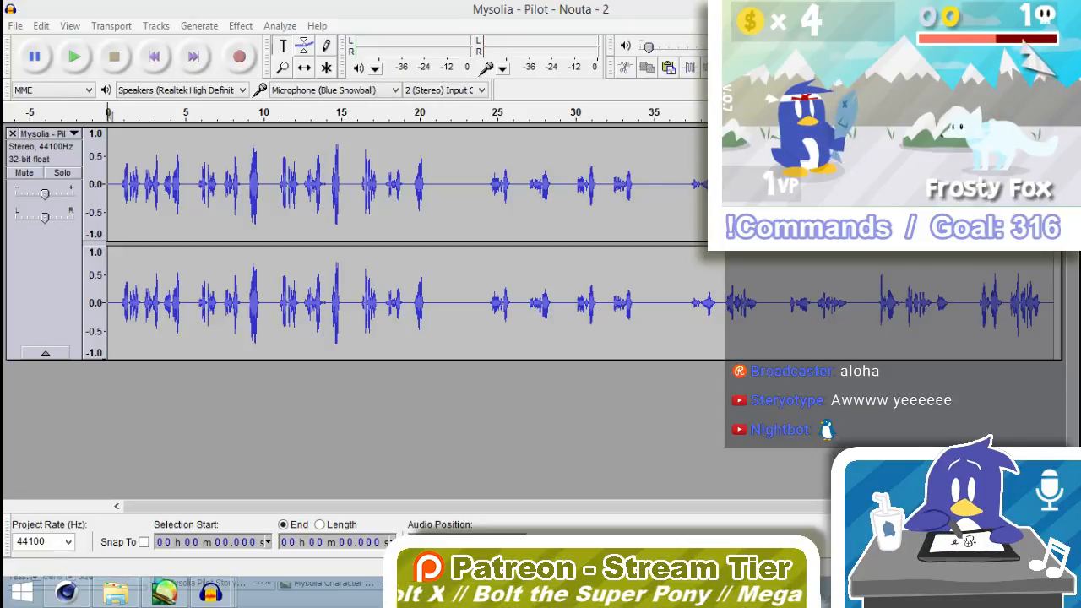
# Play the voice recording from about 0.8 s to listen through its opening phrases.
pyautogui.click(119, 170)
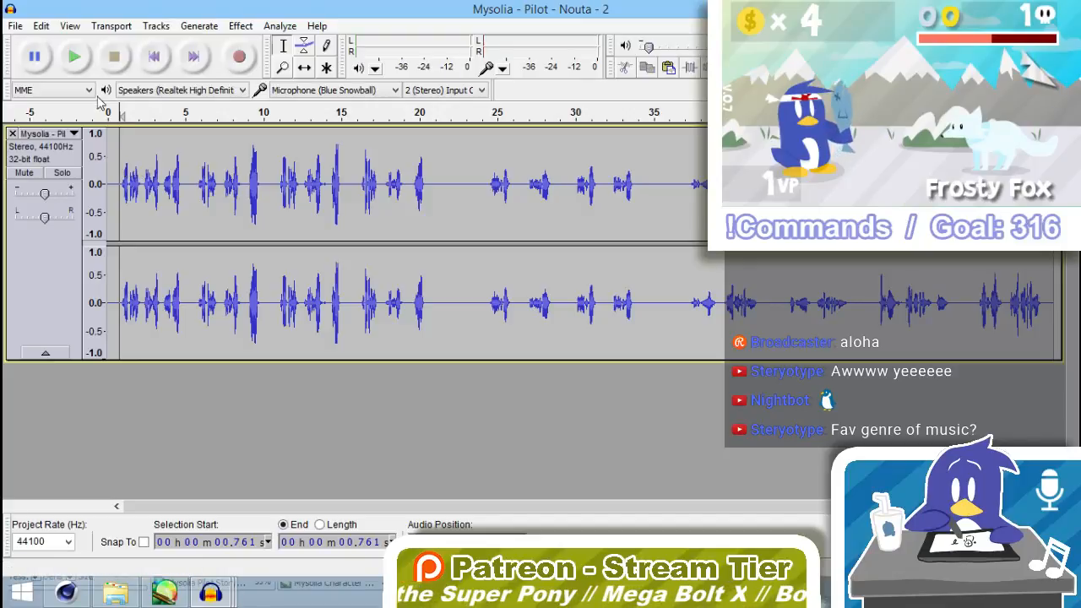
pyautogui.click(74, 56)
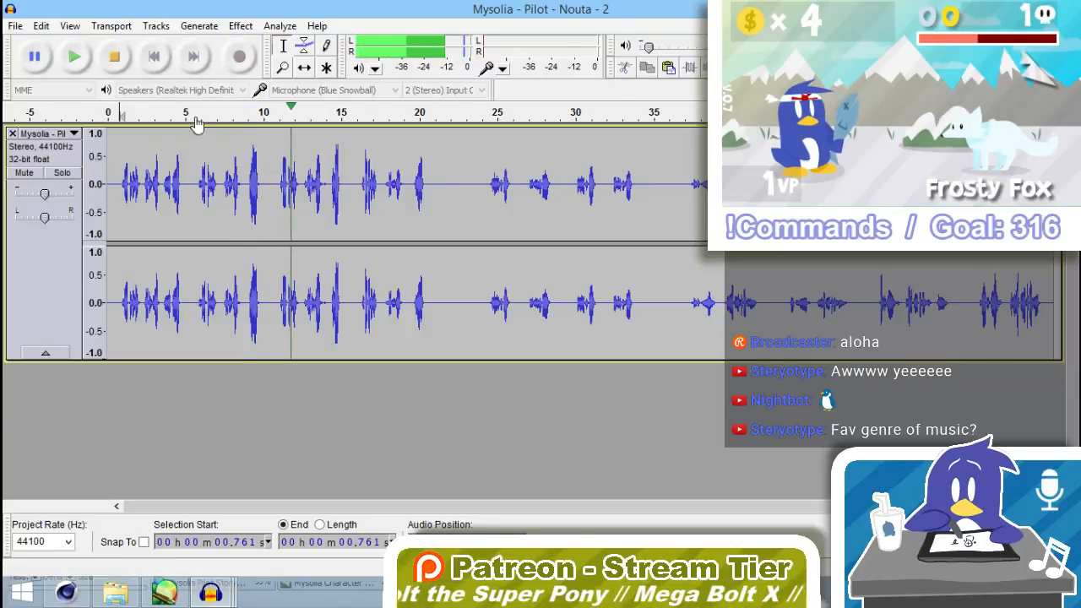
pyautogui.click(198, 184)
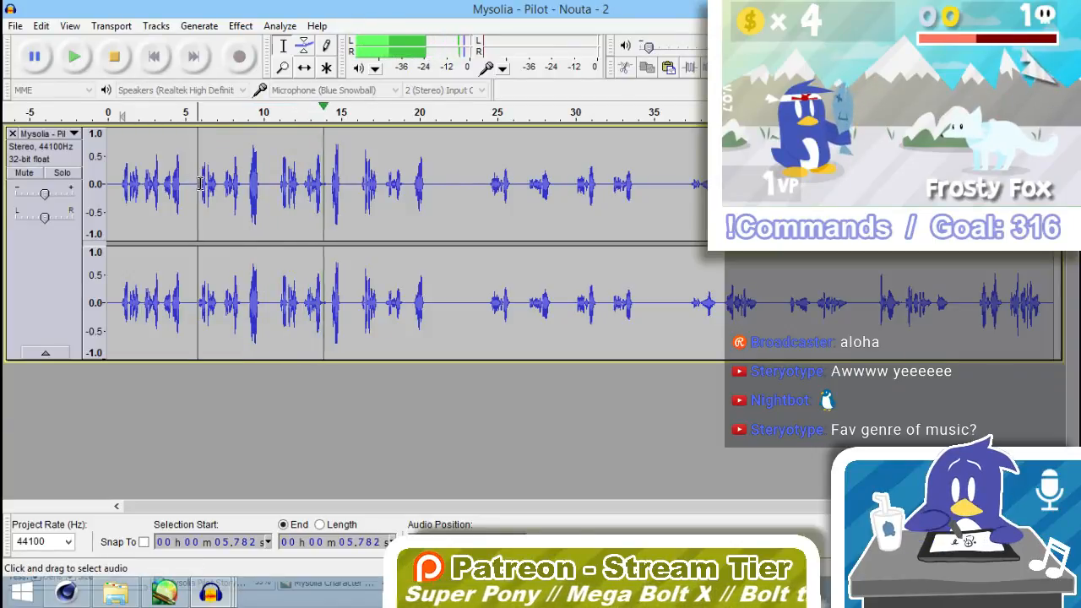
pyautogui.click(194, 184)
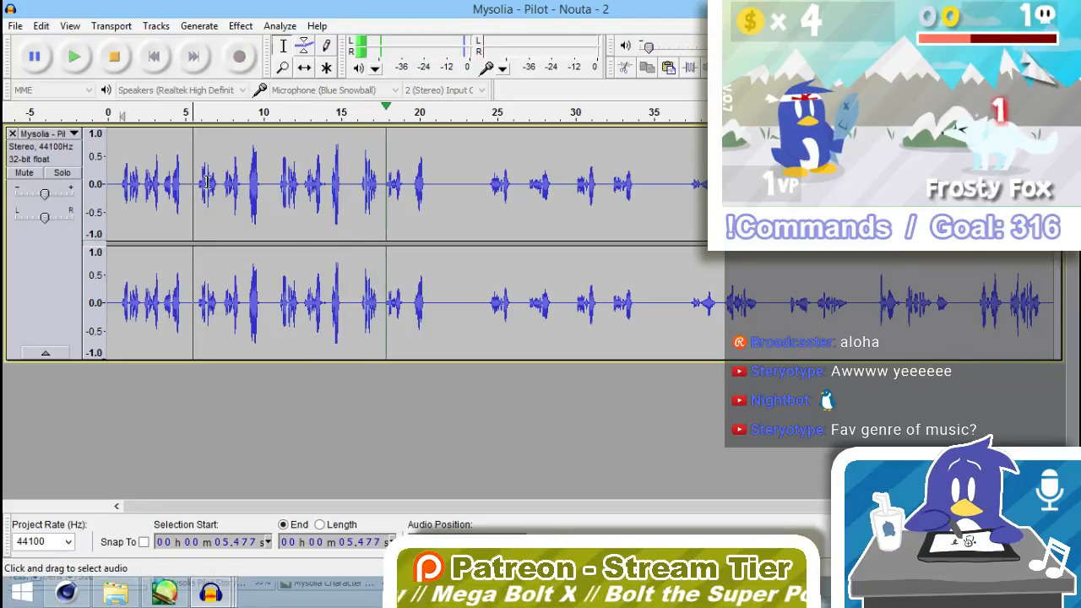
# Replay the phrases from about 16.1 s, and listen again from about 18.7 s to find where the phrase ends.
pyautogui.click(359, 185)
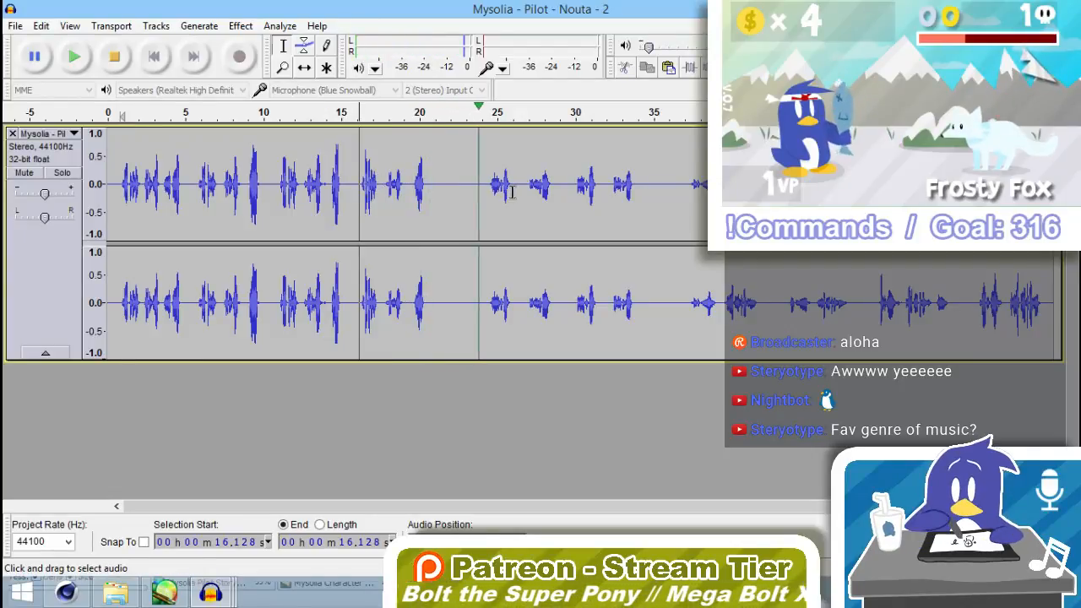
pyautogui.click(80, 58)
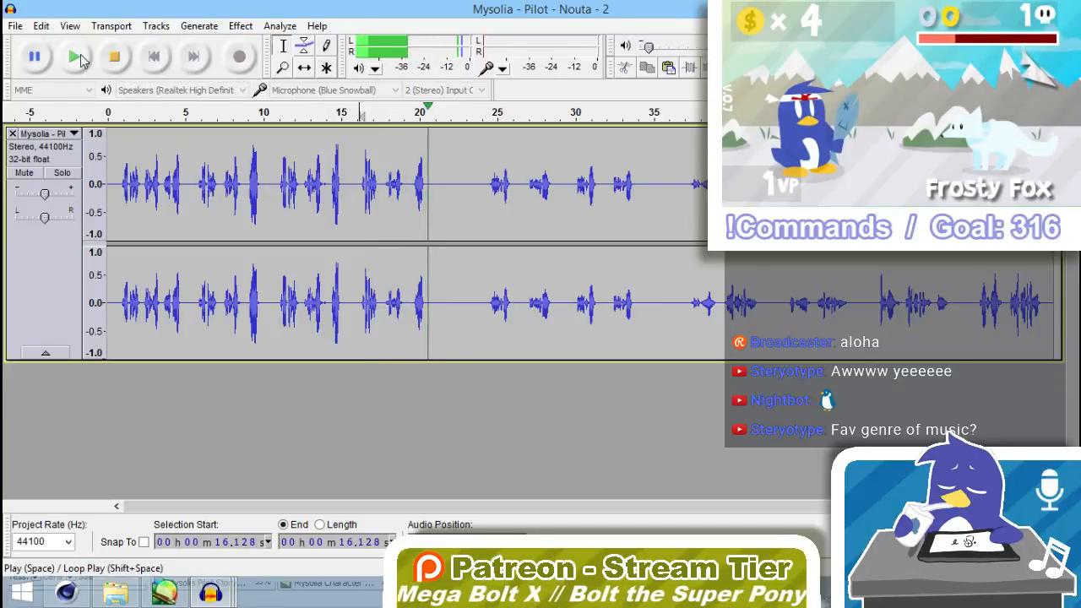
pyautogui.click(81, 57)
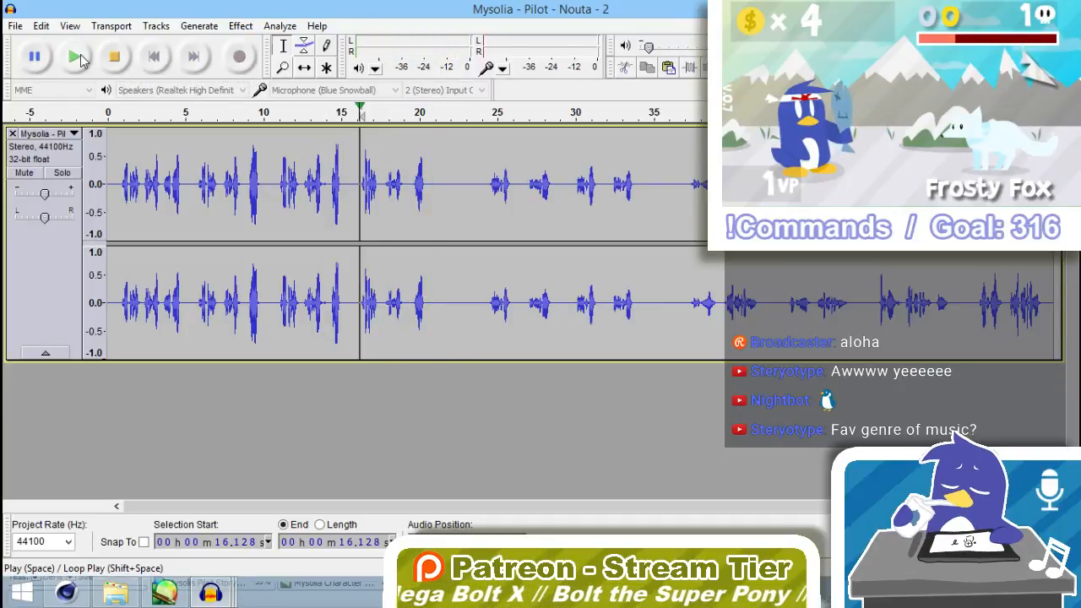
pyautogui.click(35, 56)
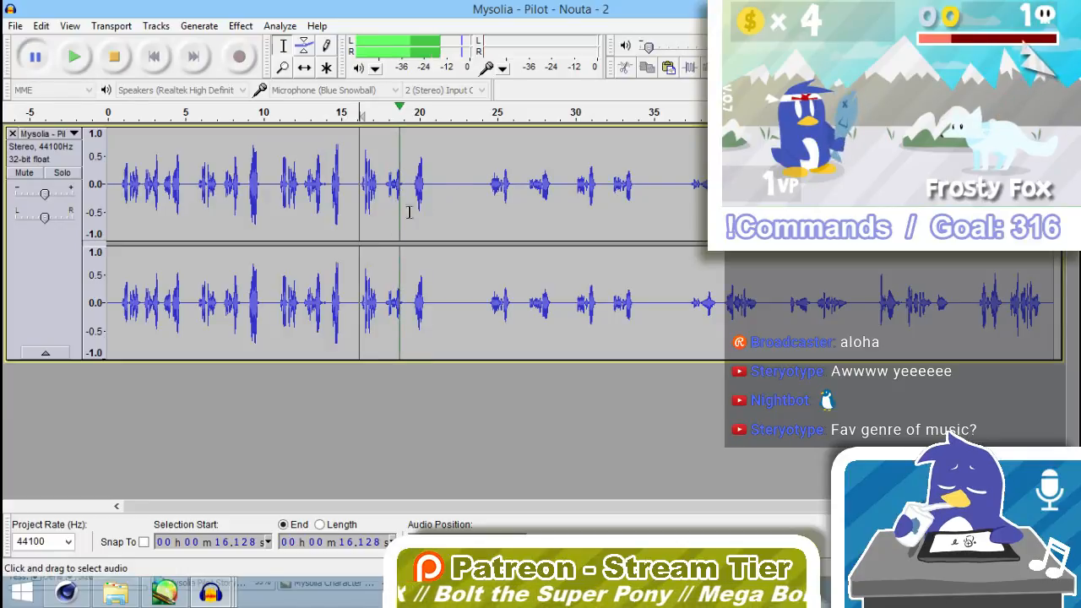
pyautogui.keyDown('ctrl'); pyautogui.scroll(2, 403, 196); pyautogui.keyUp('ctrl')
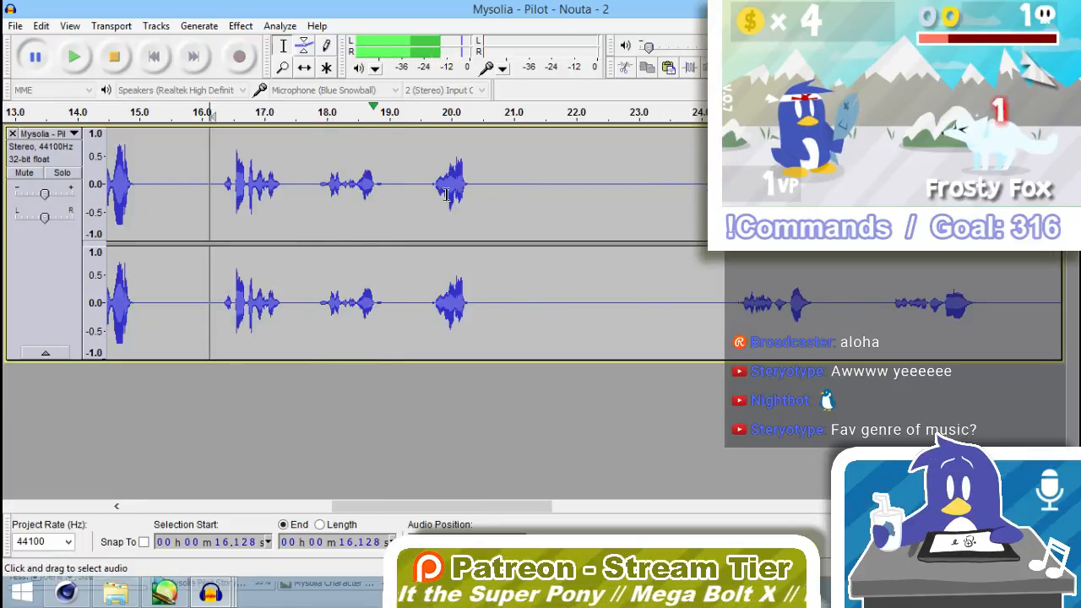
pyautogui.click(368, 190)
pyautogui.press('space')
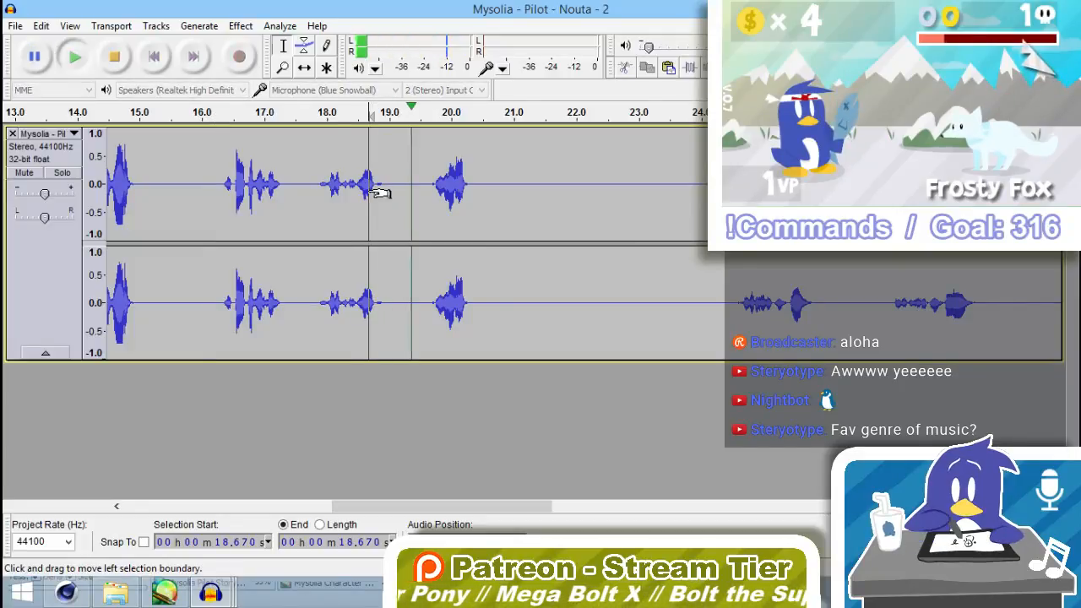
pyautogui.press('space')
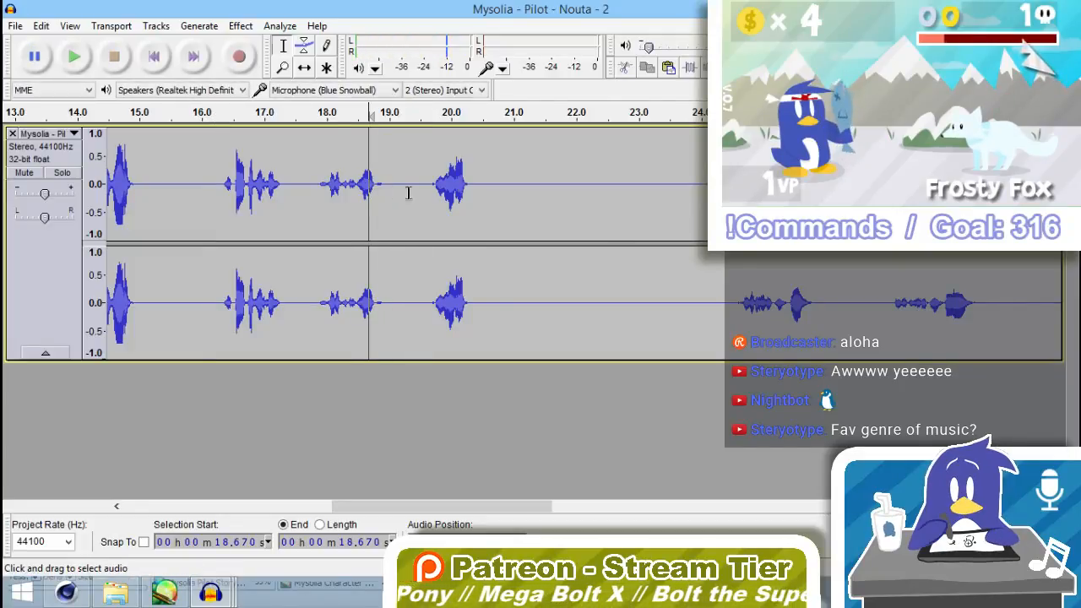
# Generate a stretch of silence in the track at 18.670 s.
pyautogui.click(241, 26)
pyautogui.click(241, 26)
pyautogui.click(281, 26)
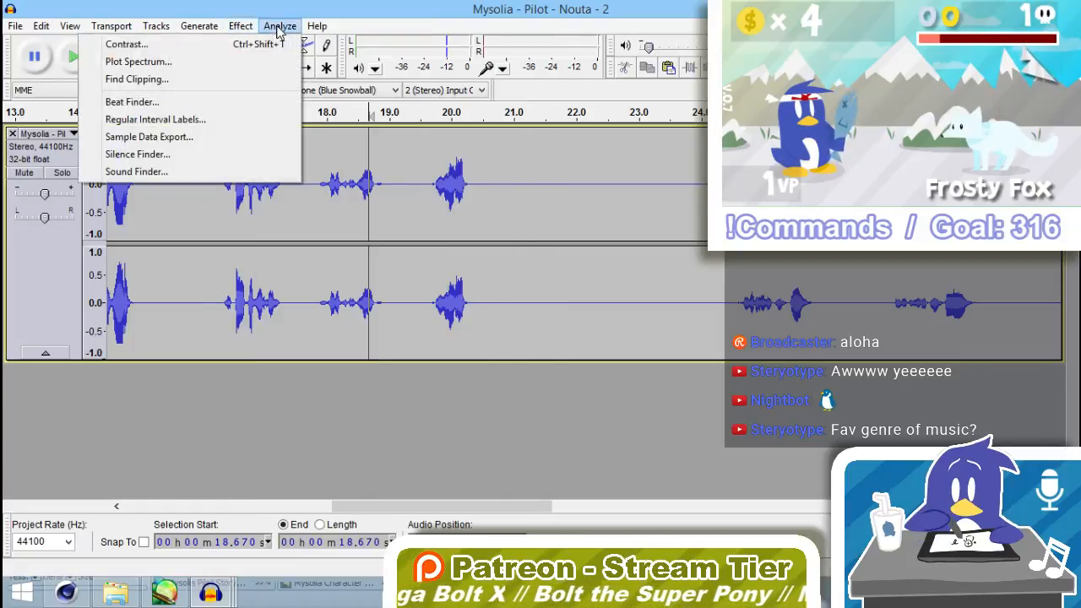
pyautogui.click(281, 26)
pyautogui.click(203, 26)
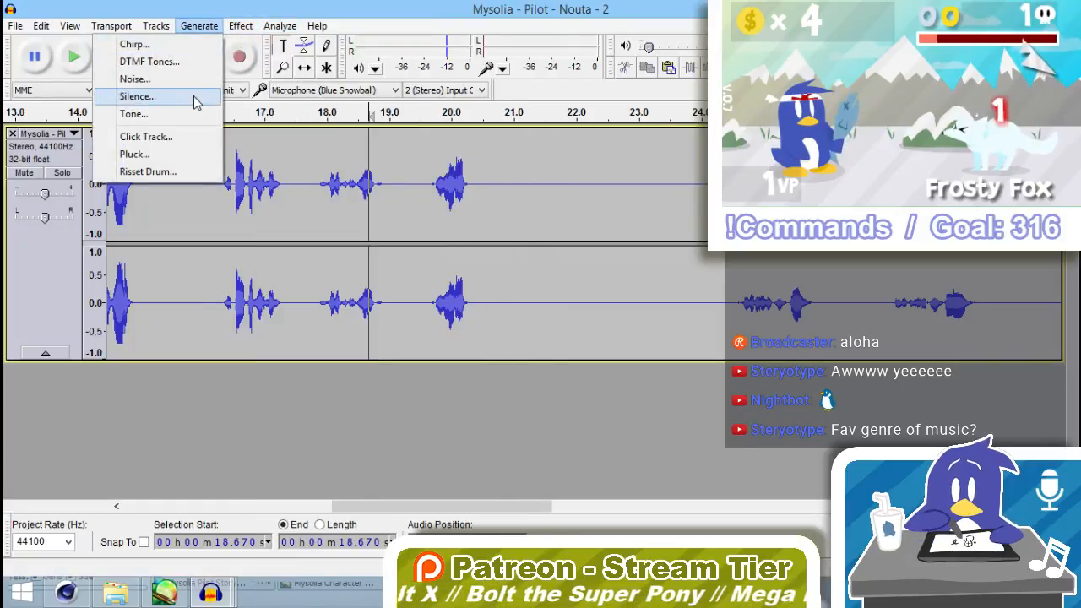
pyautogui.click(137, 96)
pyautogui.click(537, 325)
pyautogui.click(582, 250)
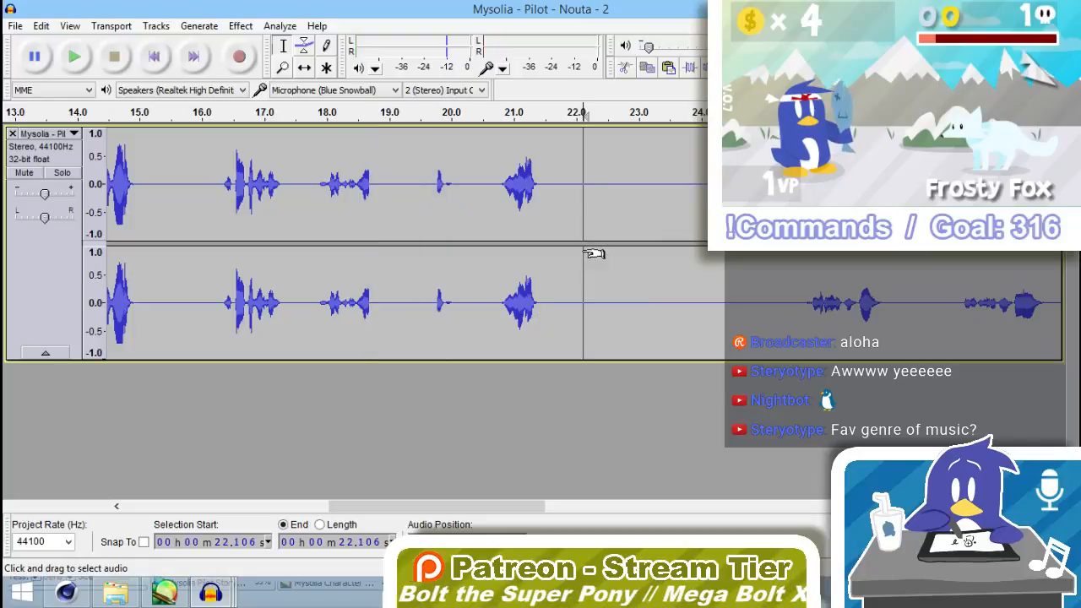
# Cut the short voice clip between about 20.8 s and 21.4 s from the track.
pyautogui.moveTo(501, 180); pyautogui.dragTo(534, 184)
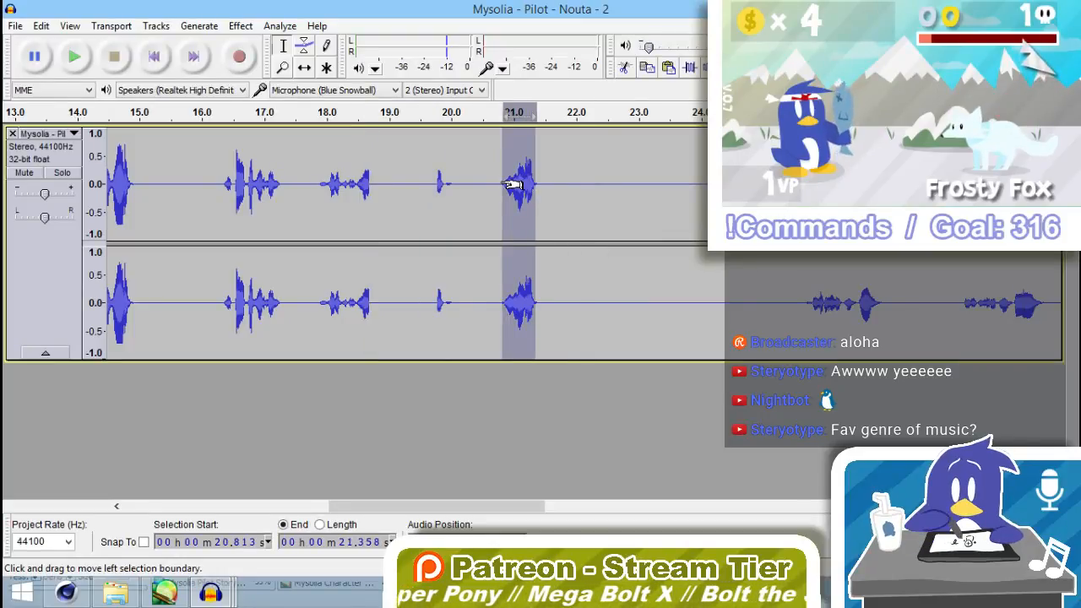
pyautogui.click(304, 69)
pyautogui.moveTo(330, 171)
pyautogui.mouseDown()
pyautogui.moveTo(270, 171)
pyautogui.moveTo(329, 171)
pyautogui.mouseUp()
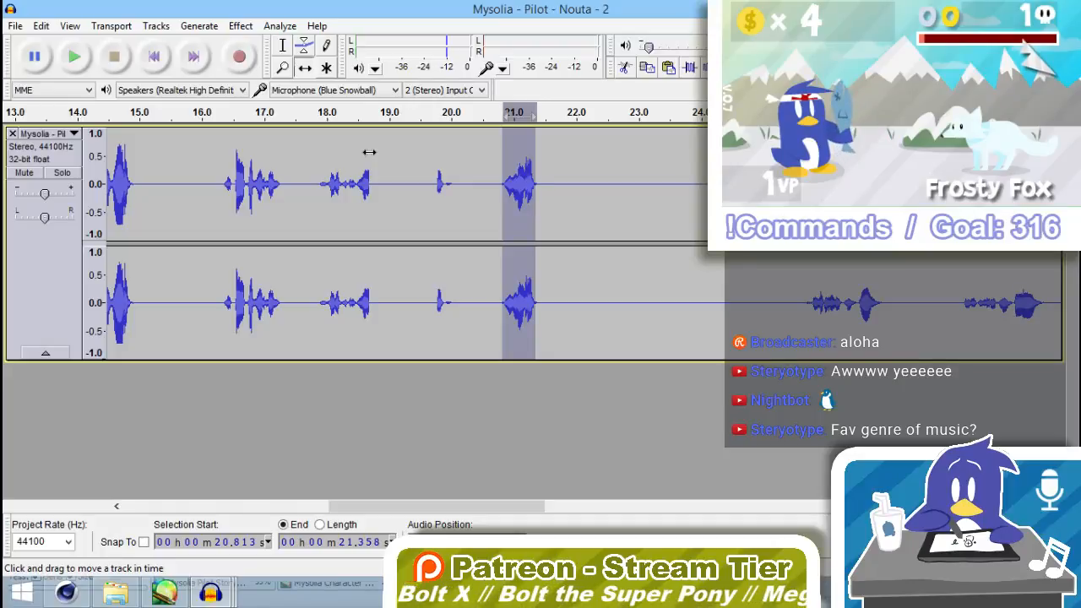
pyautogui.click(283, 44)
pyautogui.press('Delete')
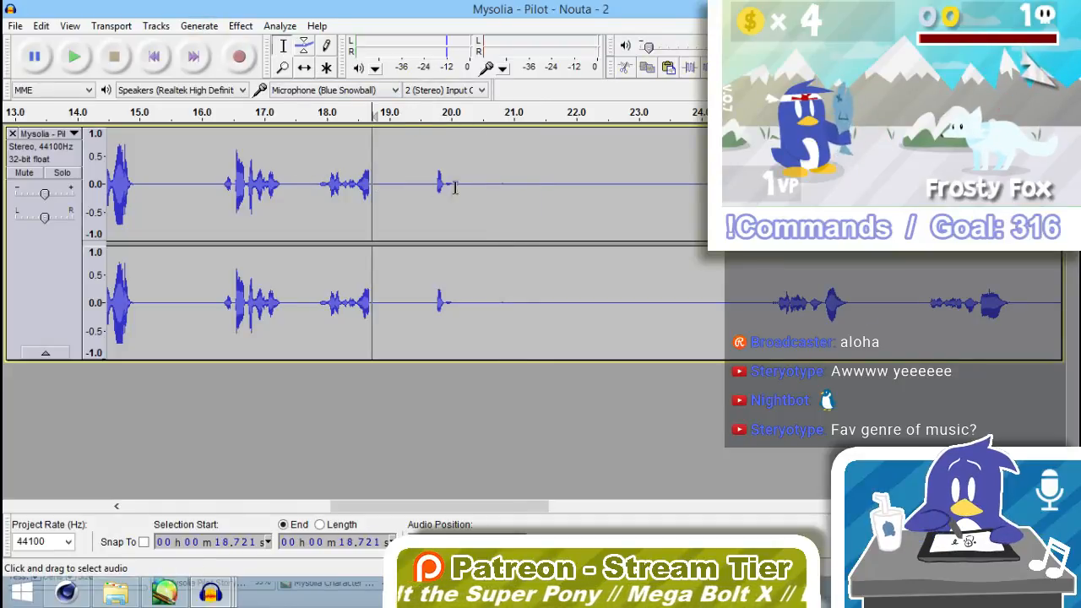
# Paste the cut voice clip directly after the phrase at about 18.67 s and play the join from about 18.4 s.
pyautogui.keyDown('ctrl'); pyautogui.scroll(3, 372, 188); pyautogui.keyUp('ctrl')
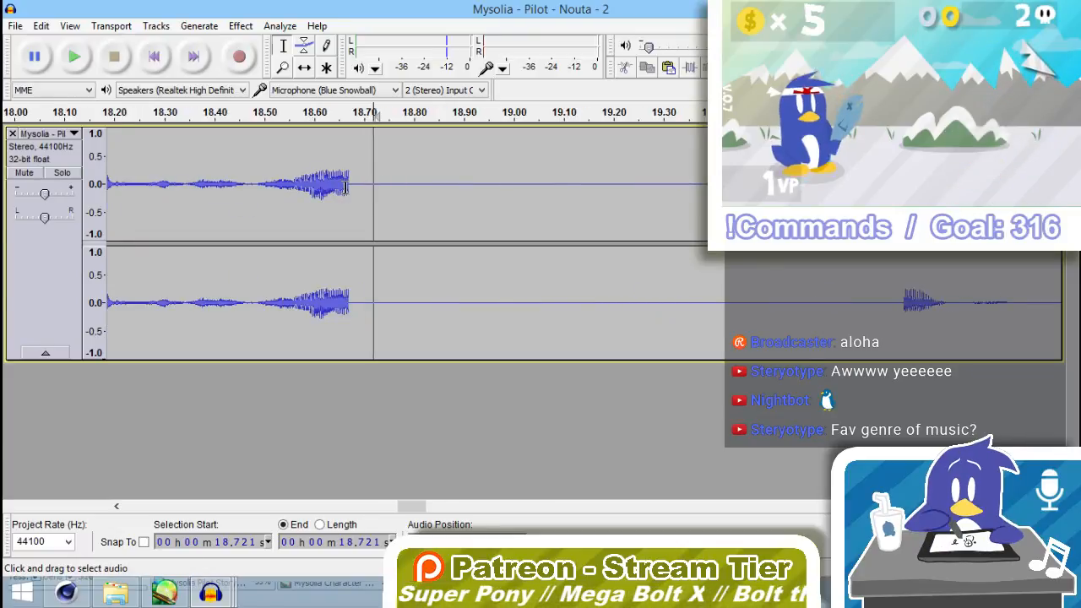
pyautogui.click(346, 188)
pyautogui.hotkey('ctrl', 'v')
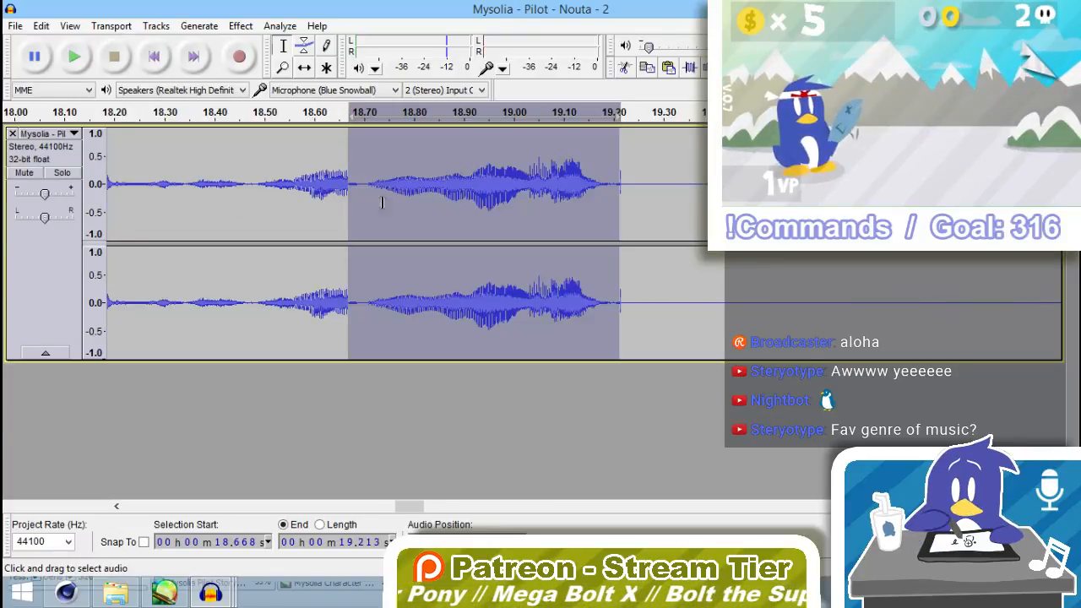
pyautogui.click(570, 203)
pyautogui.moveTo(624, 187); pyautogui.dragTo(619, 187)
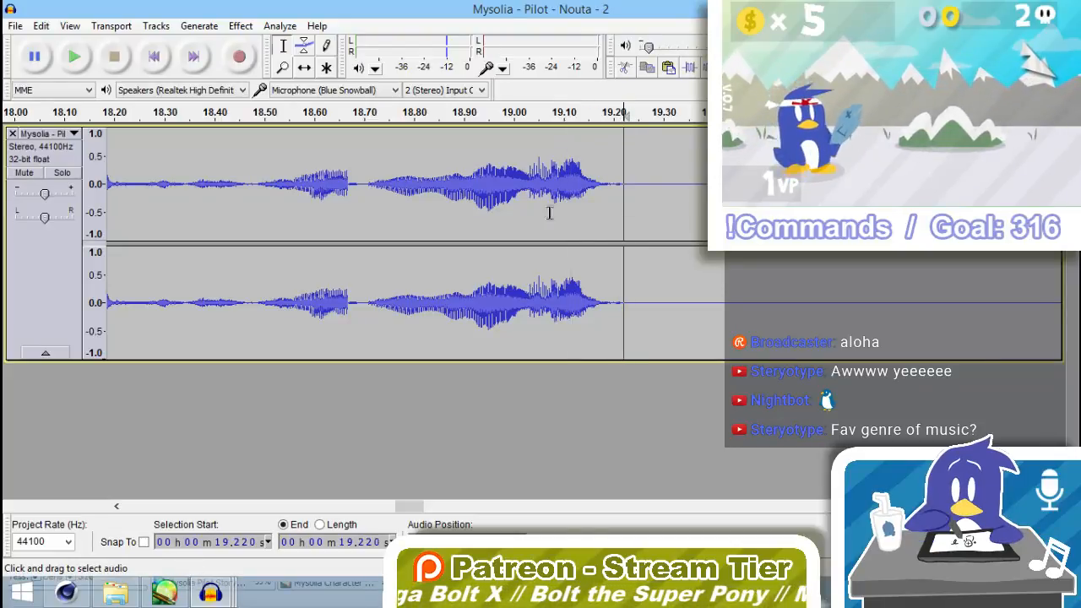
pyautogui.click(201, 202)
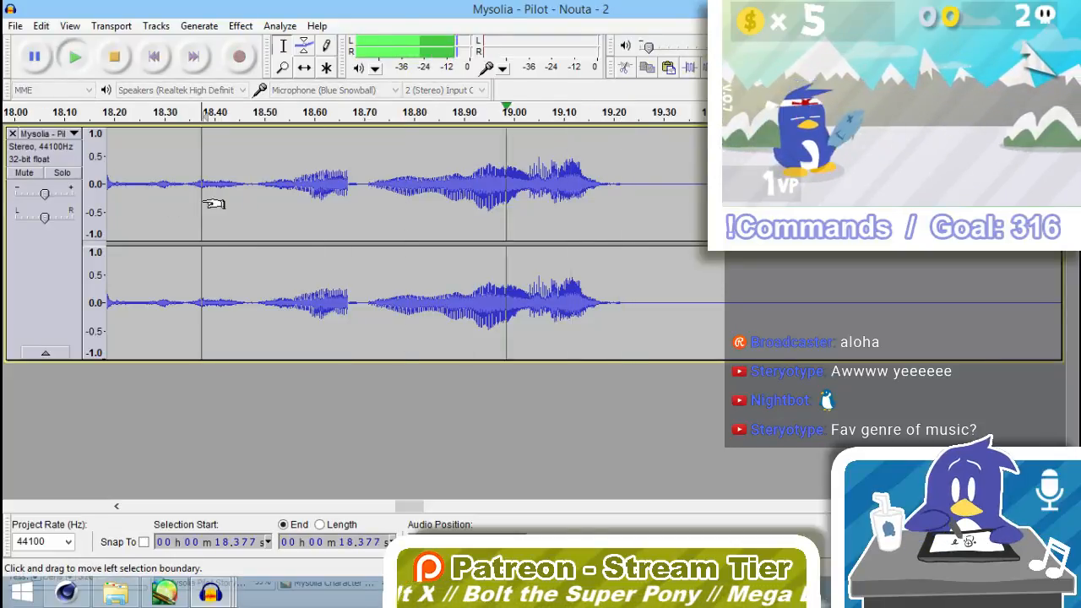
pyautogui.keyDown('ctrl'); pyautogui.scroll(-2, 259, 200); pyautogui.keyUp('ctrl')
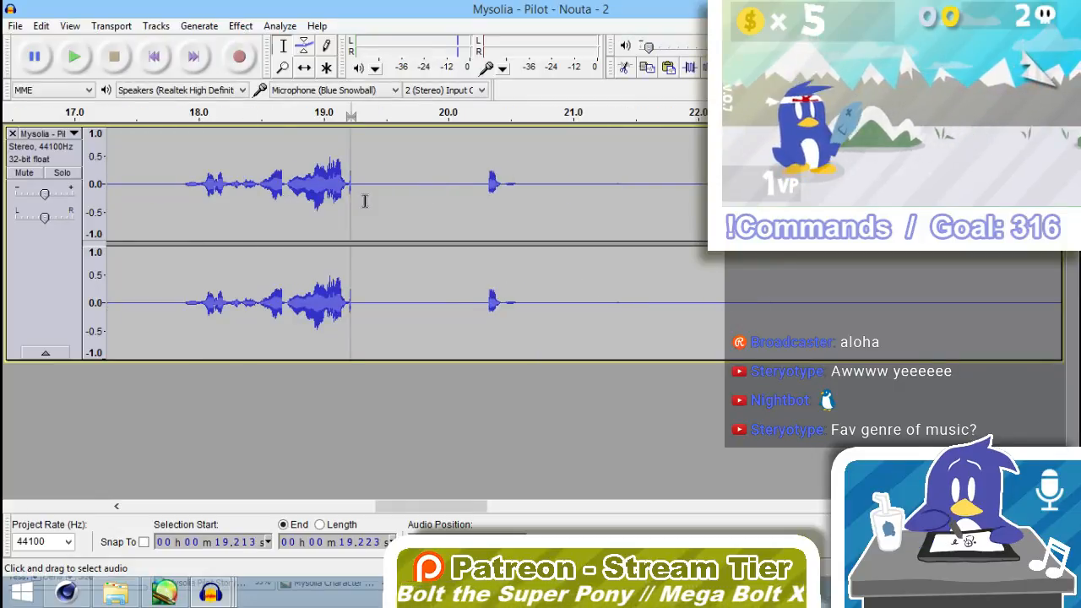
# Undo the pasted clip, the cut and the inserted silence.
pyautogui.hotkey('ctrl', 'z')
pyautogui.hotkey('ctrl', 'z')
pyautogui.hotkey('ctrl', 'z')
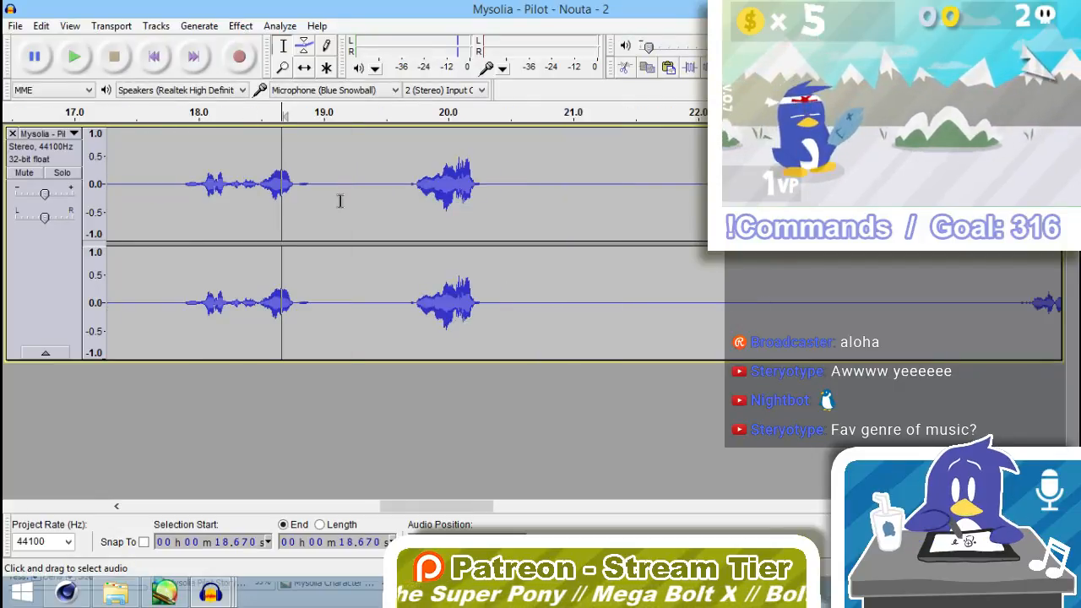
# Play the voice clip starting at about 19.7 s.
pyautogui.click(409, 200)
pyautogui.press('space')
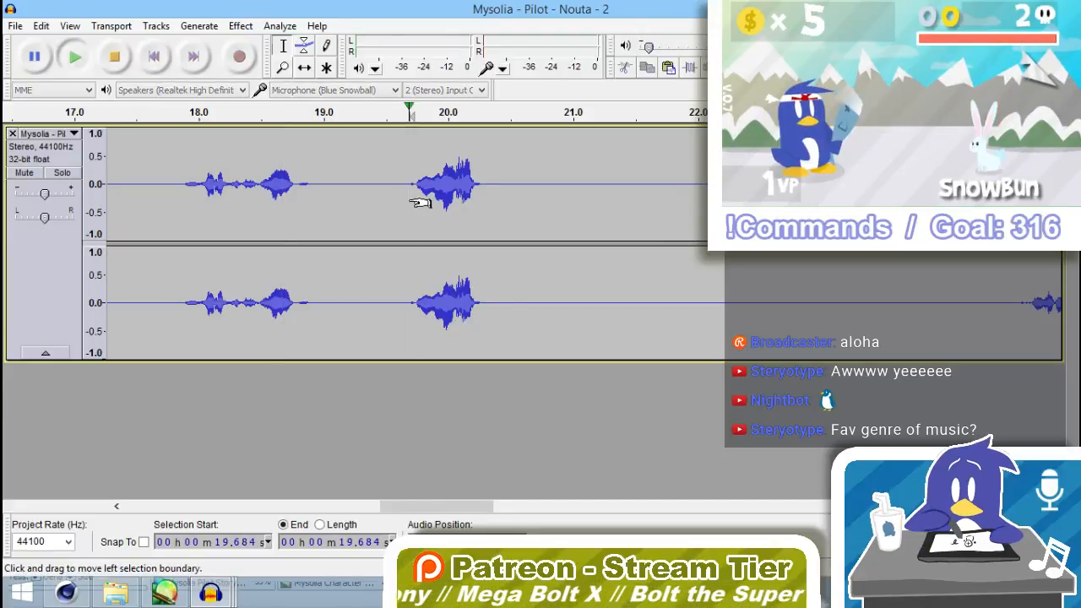
pyautogui.press('space')
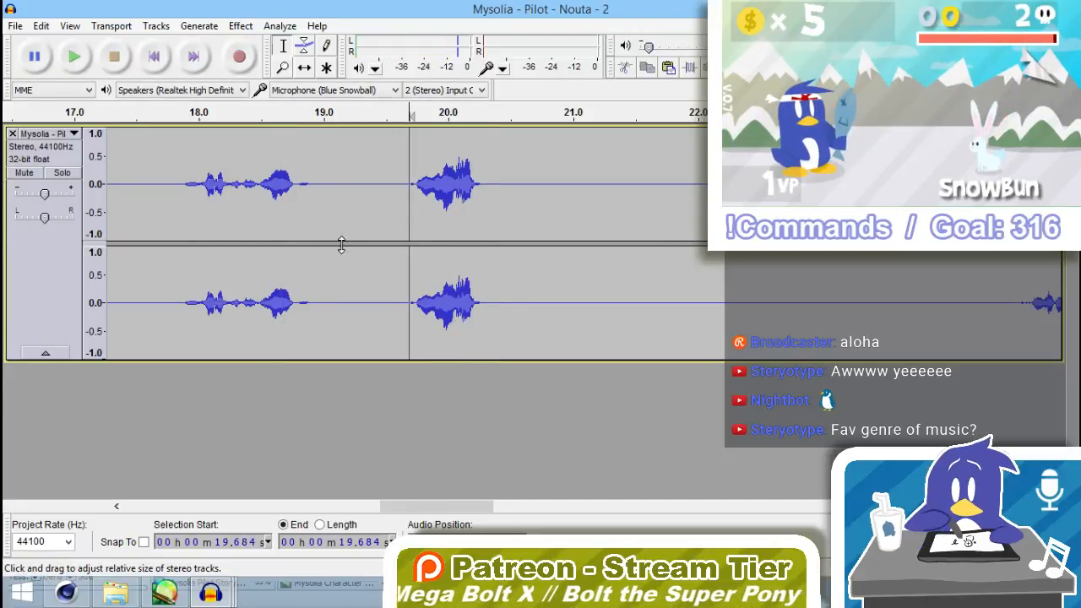
# Add a new stereo track and paste the cut voice clip into it at about 18.6 s.
pyautogui.click(16, 30)
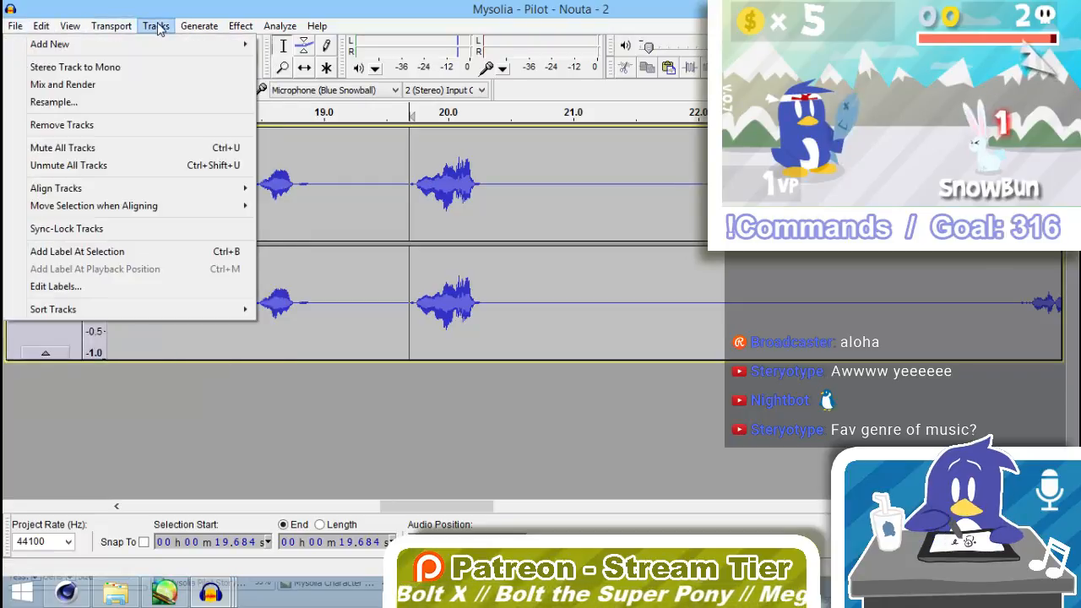
pyautogui.moveTo(154, 48)
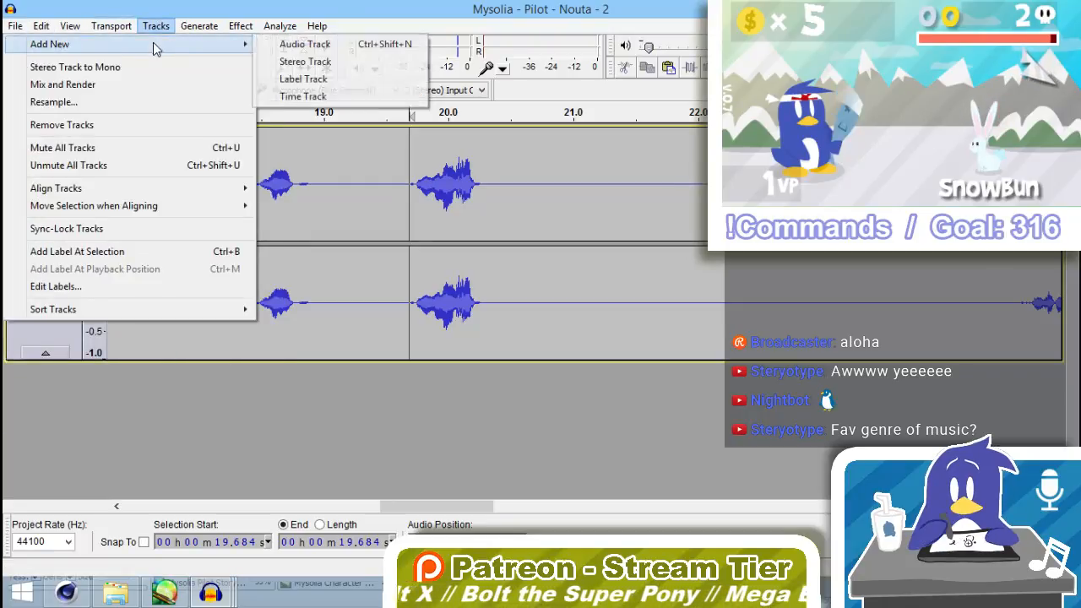
pyautogui.click(302, 61)
pyautogui.click(290, 301)
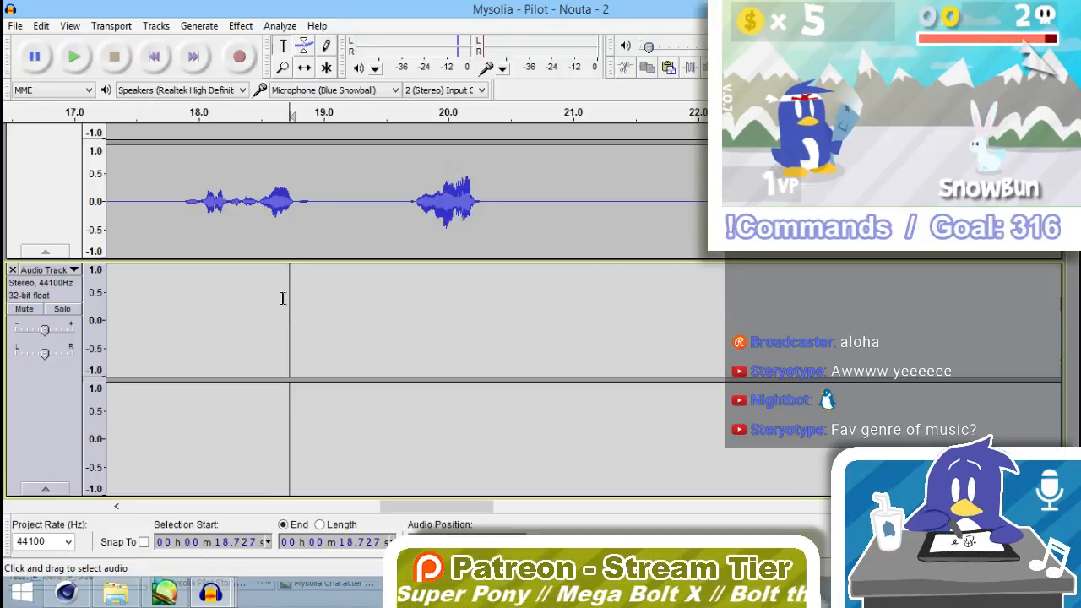
pyautogui.click(283, 298)
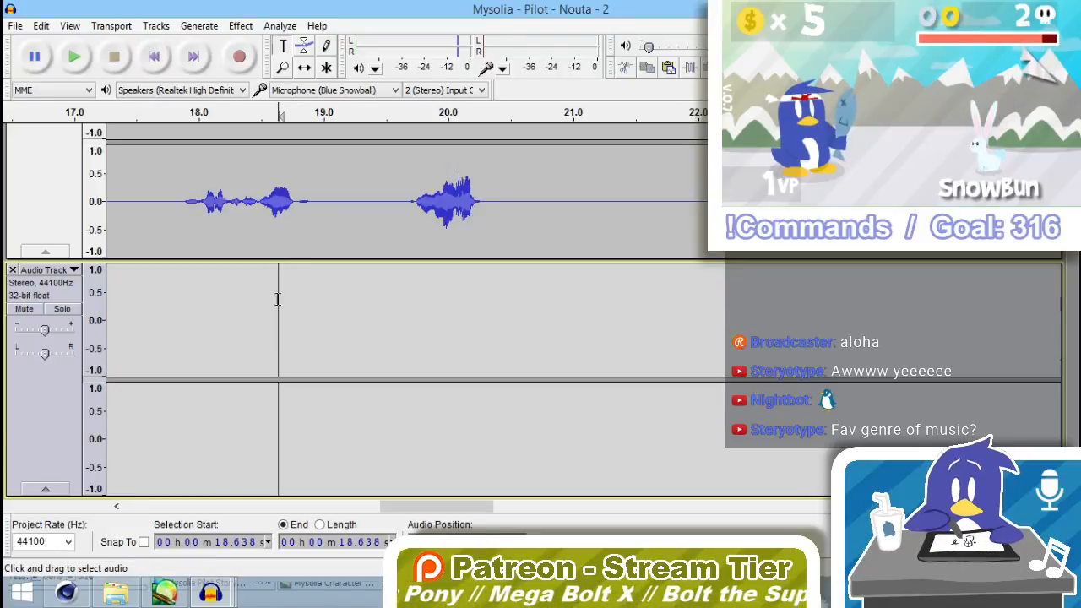
pyautogui.hotkey('ctrl', 'v')
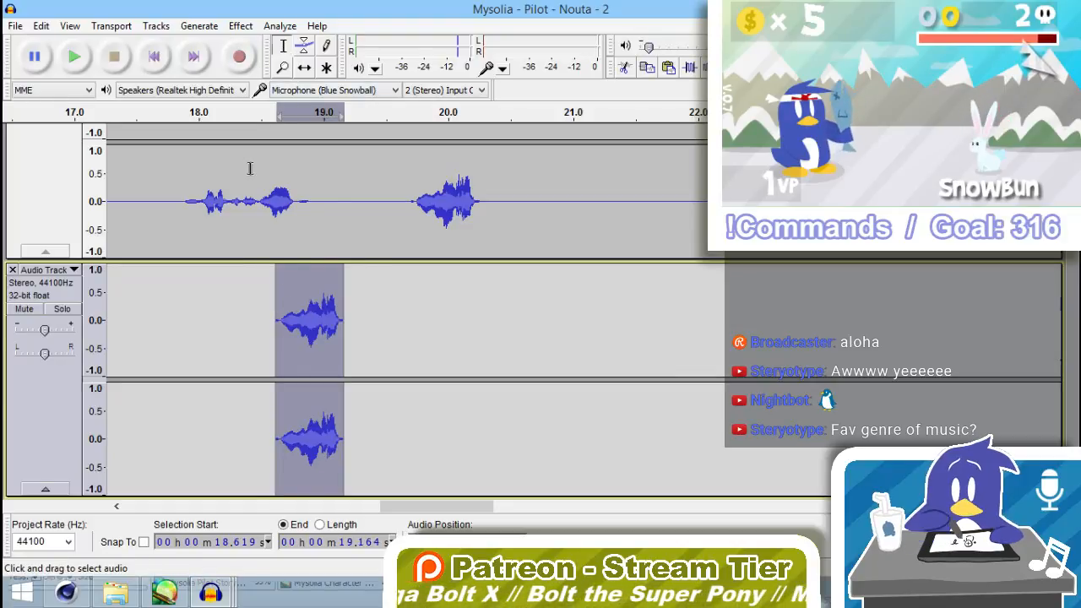
# Shift the pasted clip earlier to start at about 18.4 s and play both tracks from about 18.0 s.
pyautogui.click(200, 169)
pyautogui.scroll(2, 254, 177)
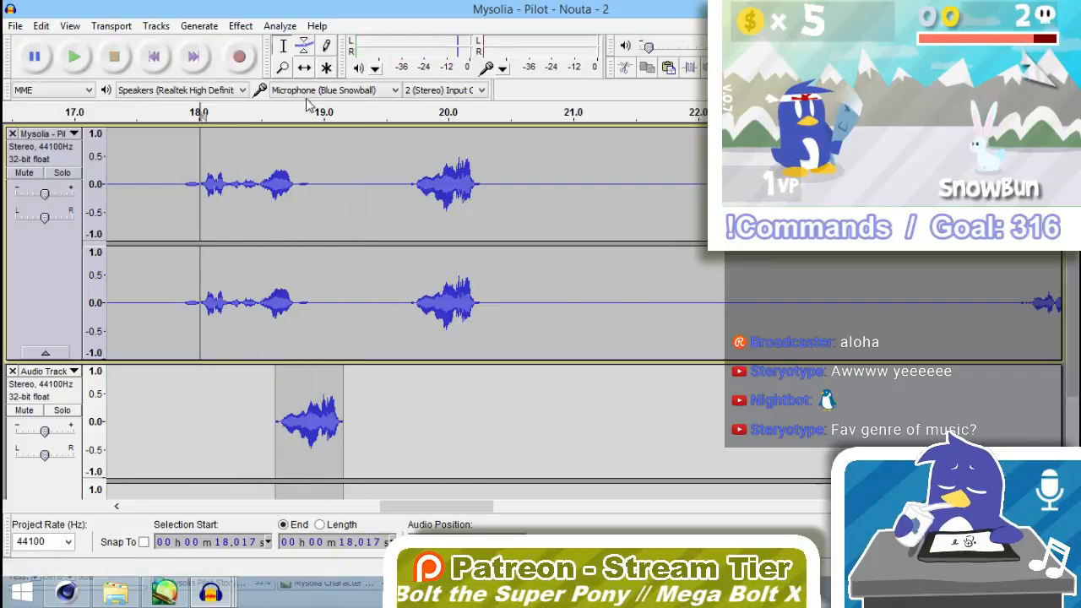
pyautogui.moveTo(301, 412); pyautogui.dragTo(278, 409)
pyautogui.scroll(-2, 278, 408)
pyautogui.press('space')
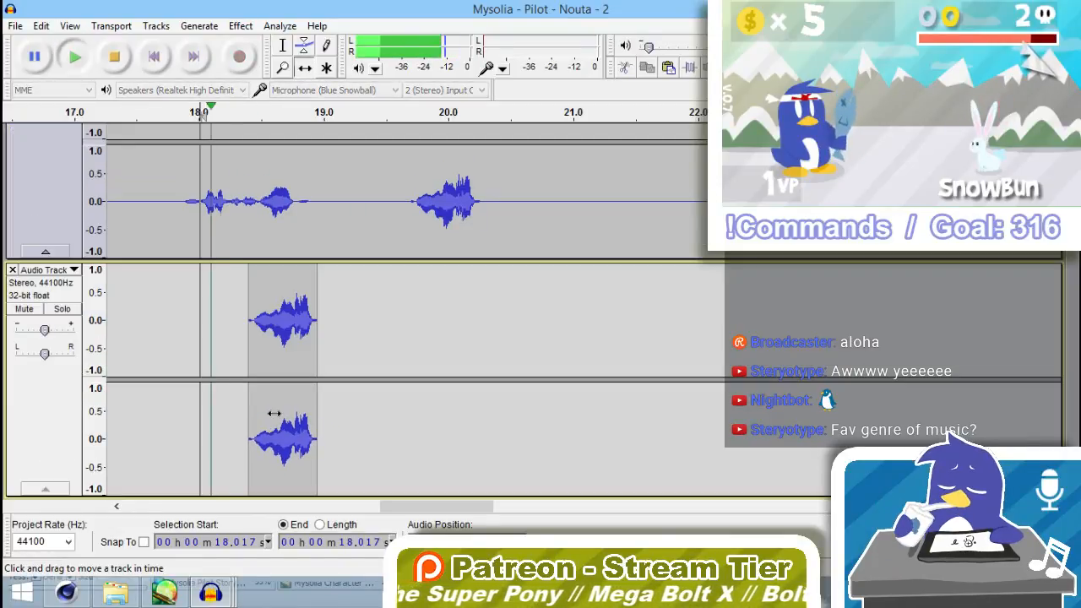
# Shift the pasted clip to start at about 18.5 s and replay the overlap from about 18.0 s.
pyautogui.moveTo(282, 302); pyautogui.dragTo(294, 297)
pyautogui.press('space')
pyautogui.press('space')
pyautogui.press('space')
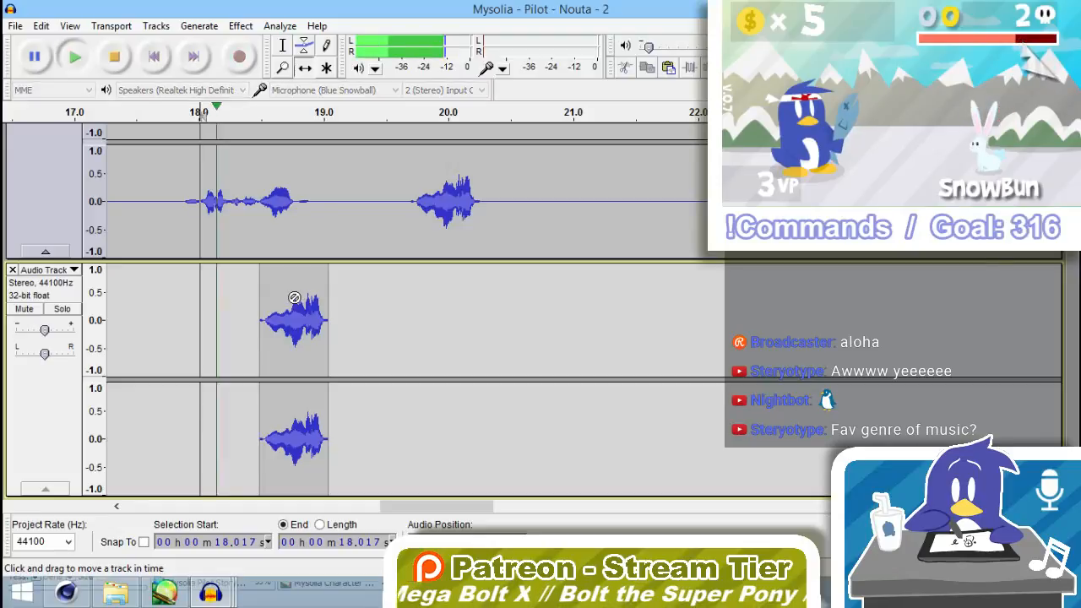
pyautogui.press('space')
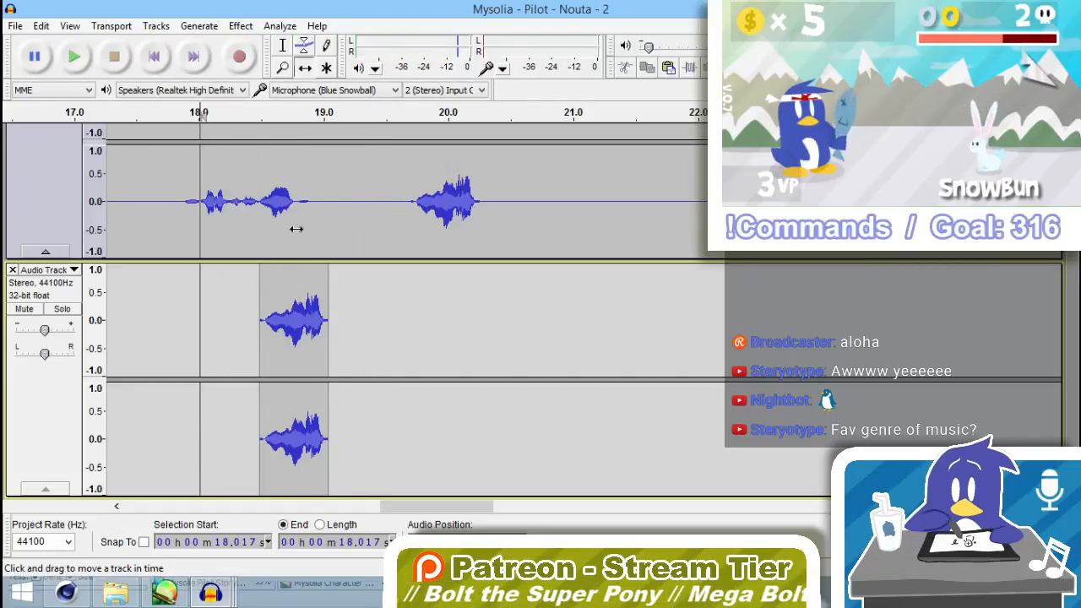
pyautogui.press('space')
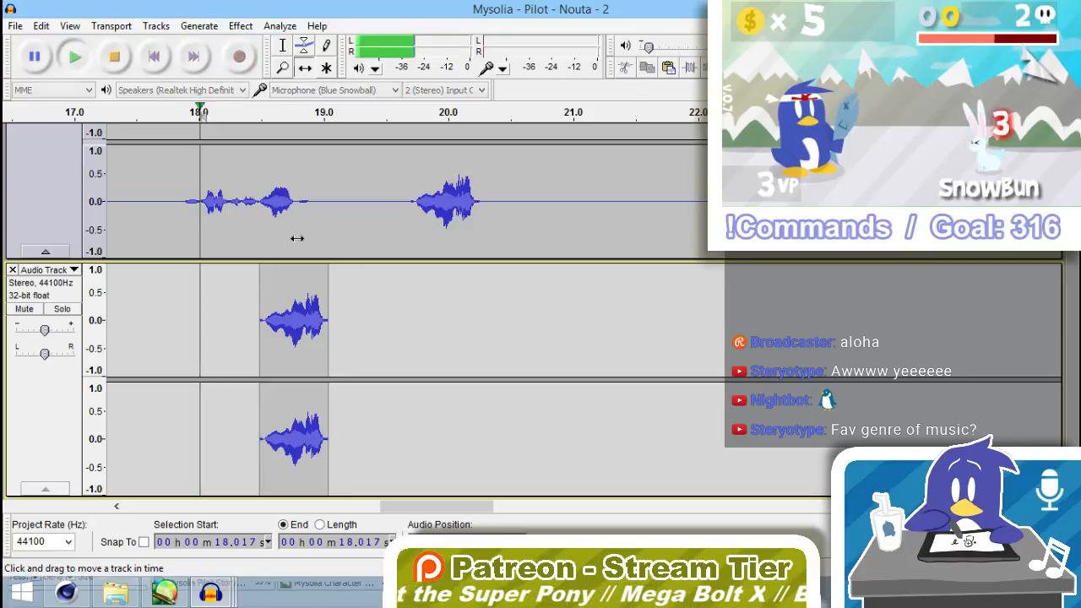
# Stop the overlap playback and listen to the original voice track from about 2.9 s and from about 6.6 s.
pyautogui.press('space')
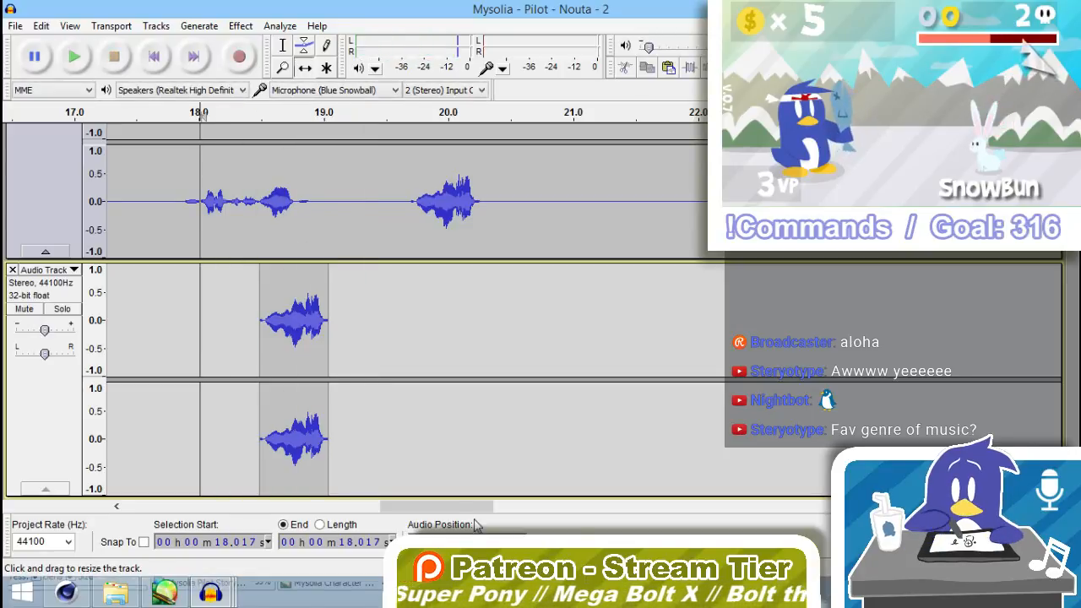
pyautogui.moveTo(463, 508); pyautogui.dragTo(281, 513)
pyautogui.keyDown('ctrl'); pyautogui.scroll(-1, 481, 422); pyautogui.keyUp('ctrl')
pyautogui.keyDown('ctrl'); pyautogui.scroll(-1, 428, 418); pyautogui.keyUp('ctrl')
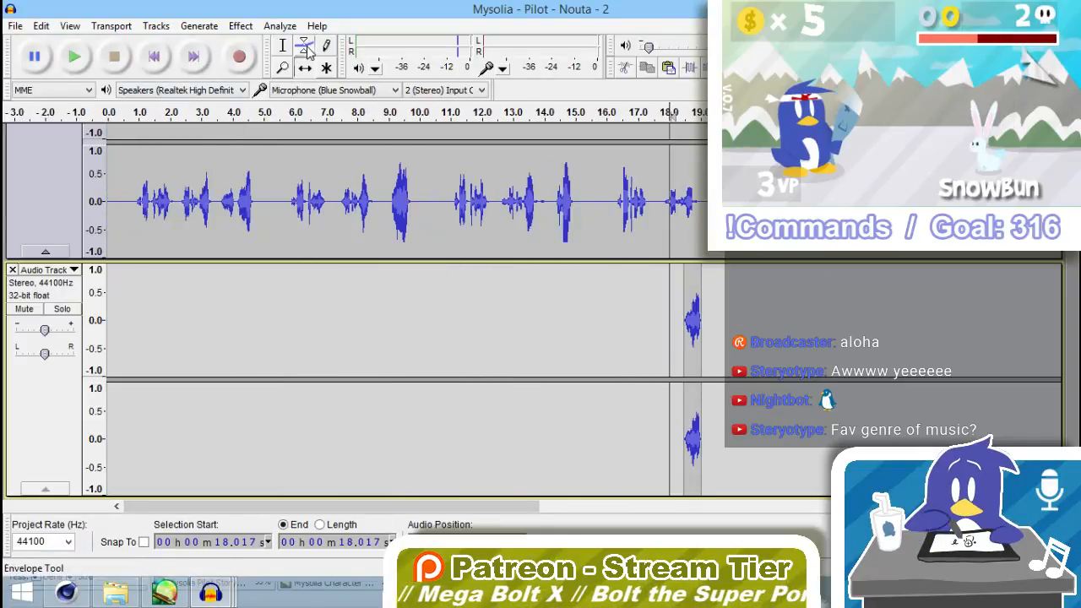
pyautogui.click(196, 199)
pyautogui.press('space')
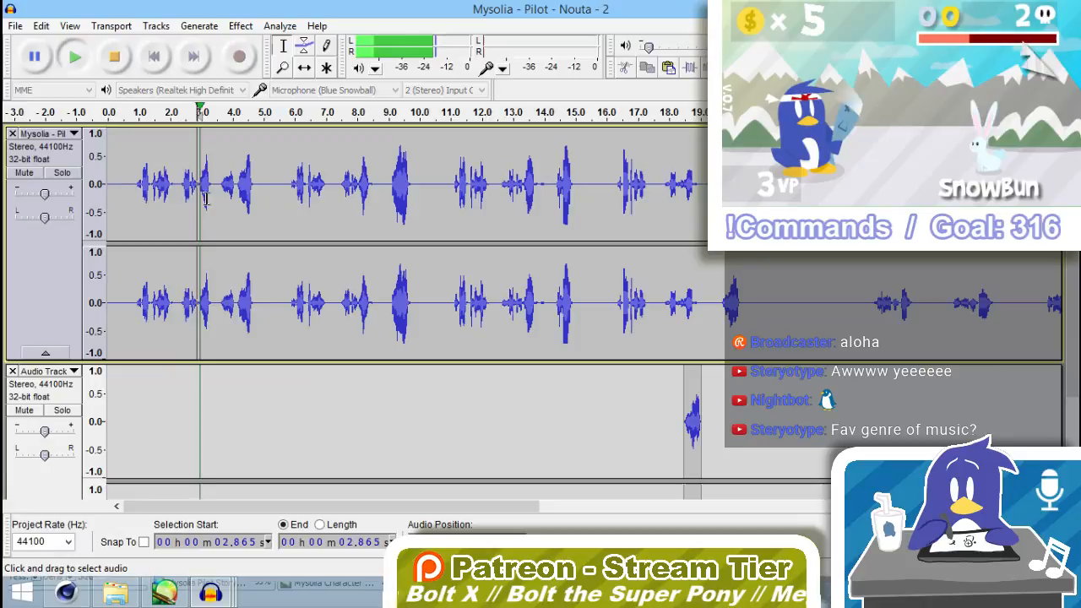
pyautogui.click(314, 196)
pyautogui.press('space')
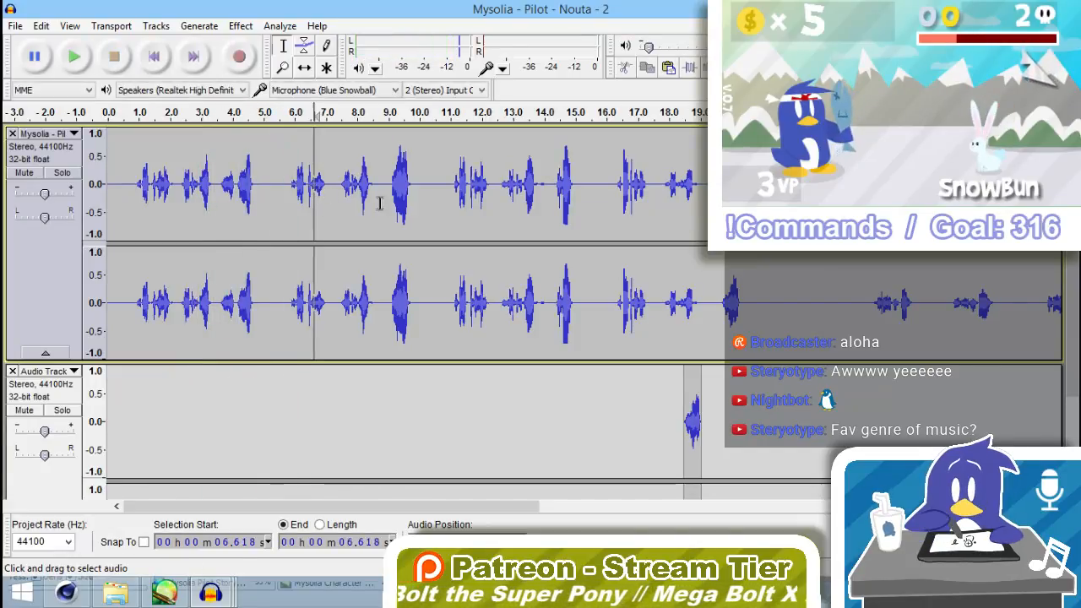
pyautogui.press('space')
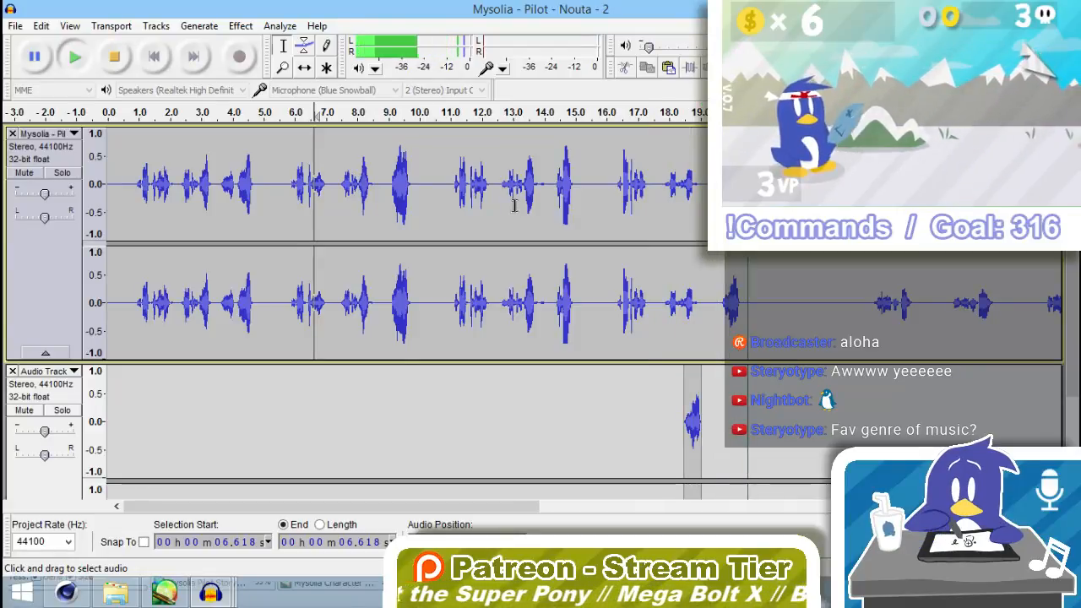
pyautogui.click(559, 199)
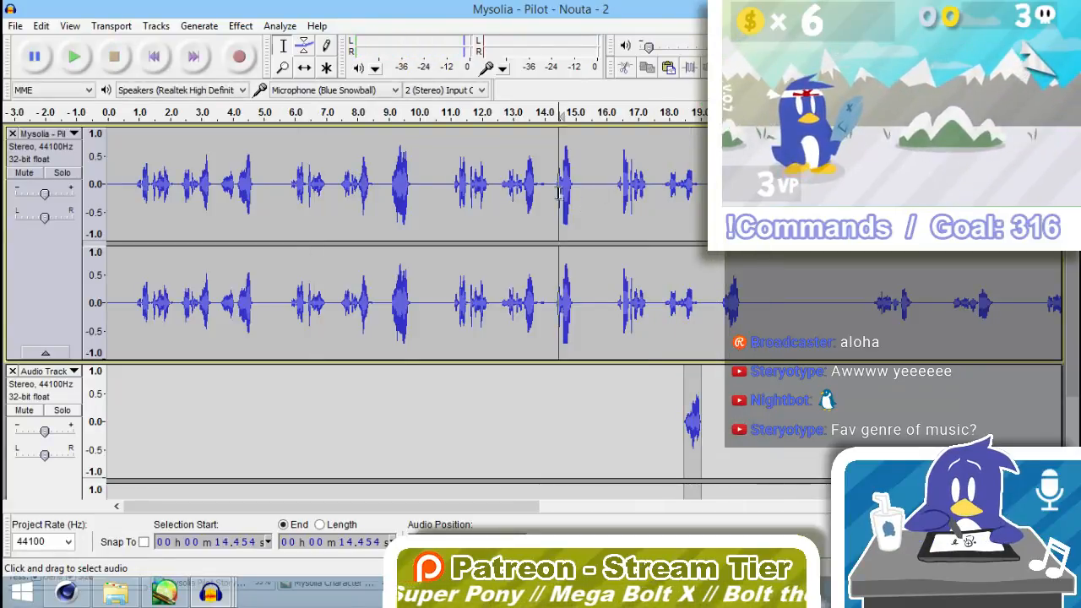
# Compare the earlier takes by playing the track from about 8.7 s, 4.1 s and 3.6 s.
pyautogui.click(385, 198)
pyautogui.press('space')
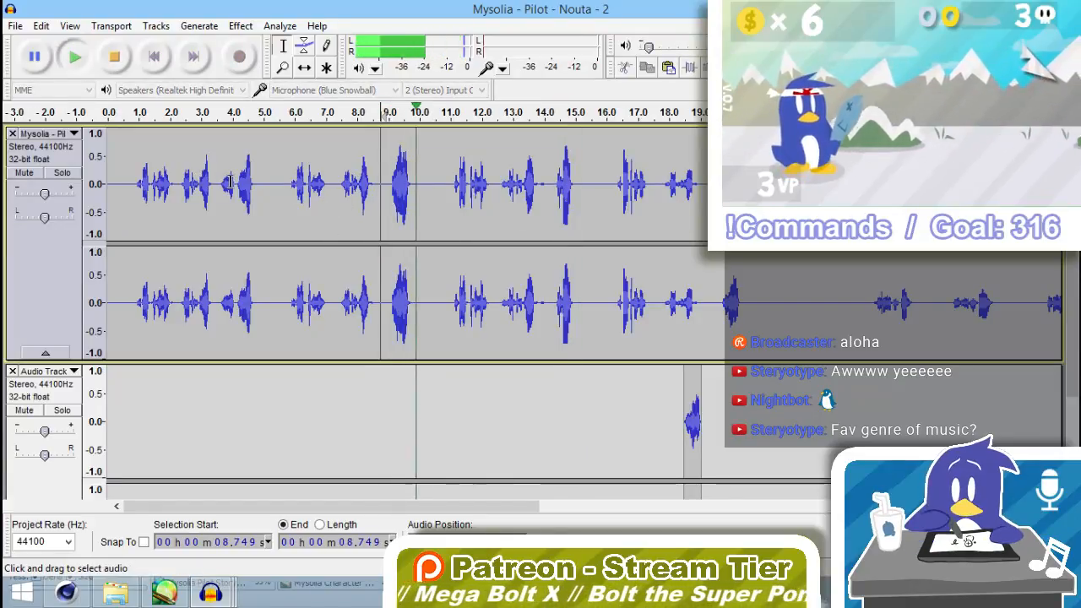
pyautogui.press('space')
pyautogui.click(236, 185)
pyautogui.press('space')
pyautogui.press('space')
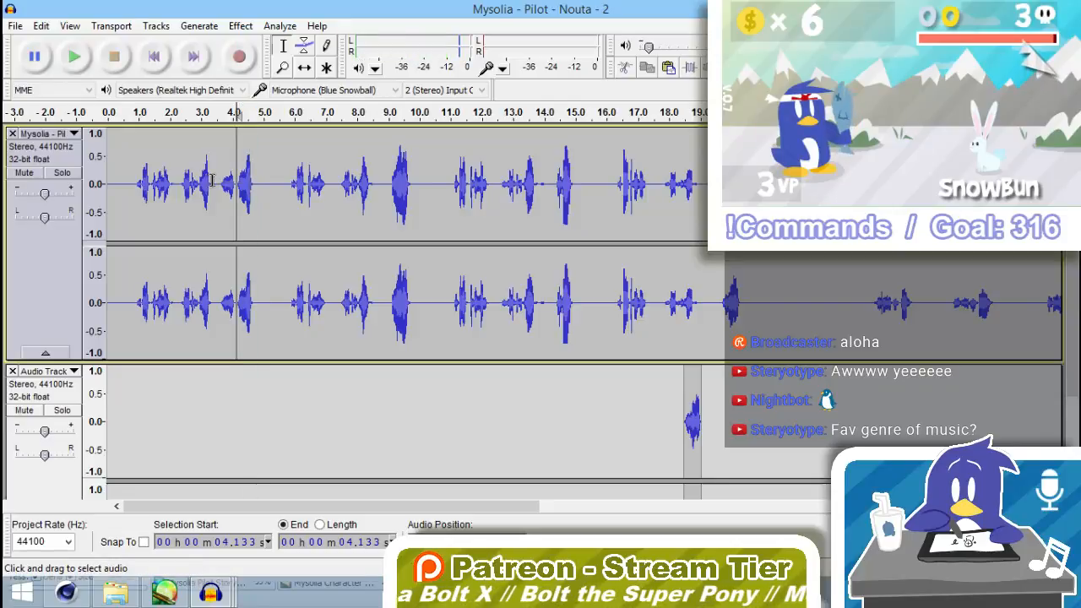
pyautogui.click(221, 183)
pyautogui.press('space')
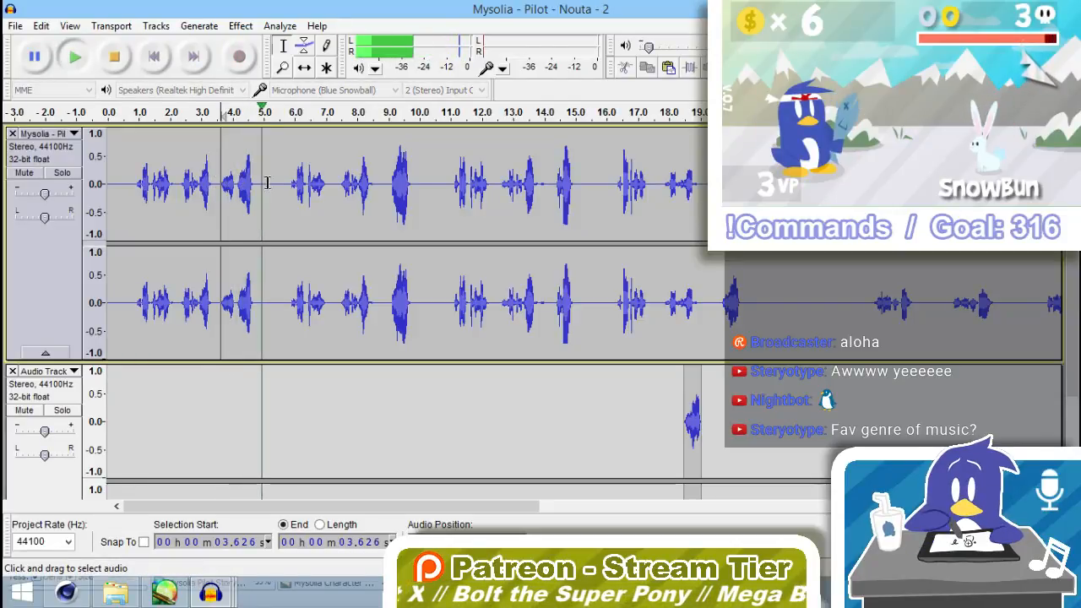
pyautogui.press('space')
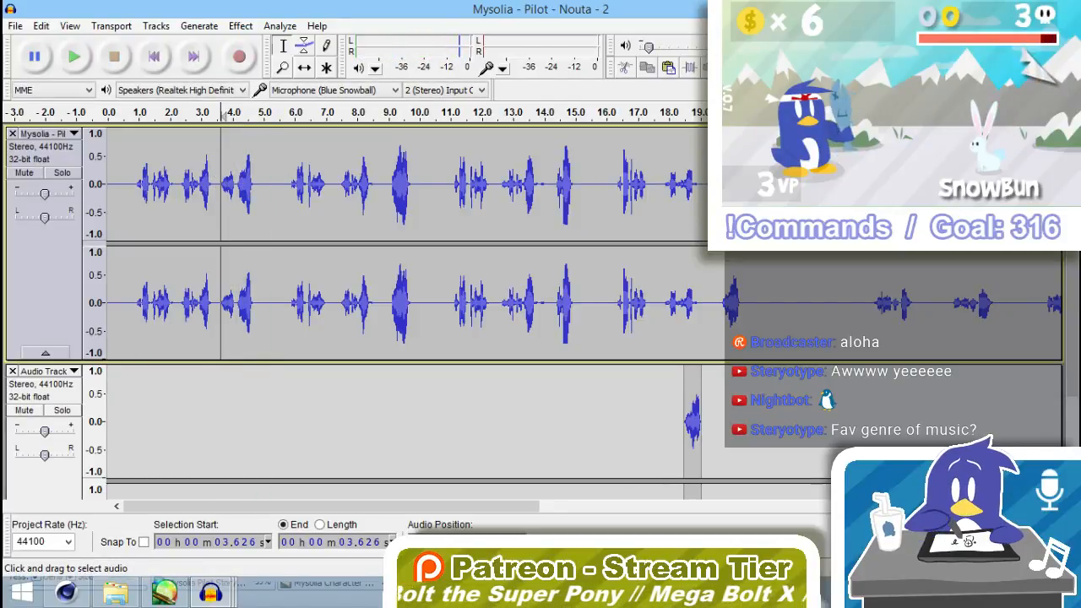
# Compare the takes starting at about 14.3 s, 9.0 s and 19.6 s, returning to the one at 14.3 s.
pyautogui.click(554, 186)
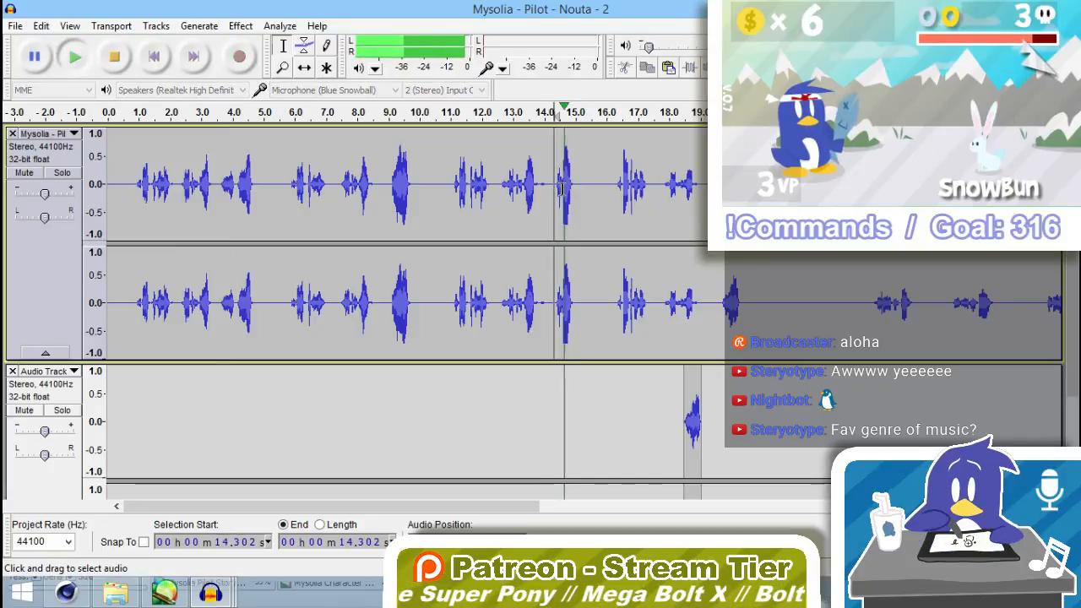
pyautogui.click(389, 187)
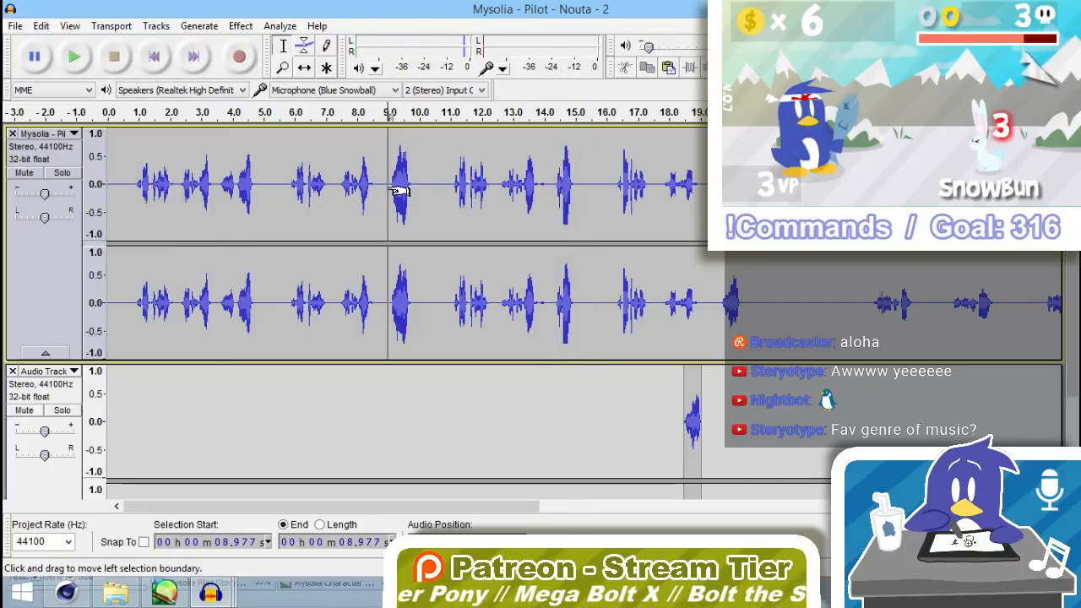
pyautogui.press('space')
pyautogui.press('space')
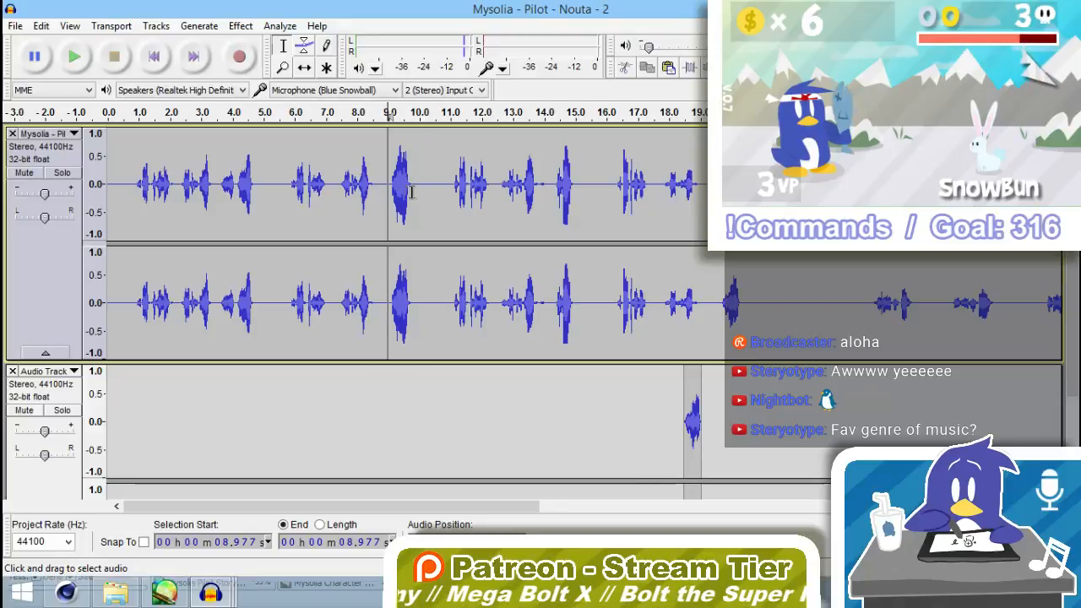
pyautogui.click(718, 323)
pyautogui.press('space')
pyautogui.press('space')
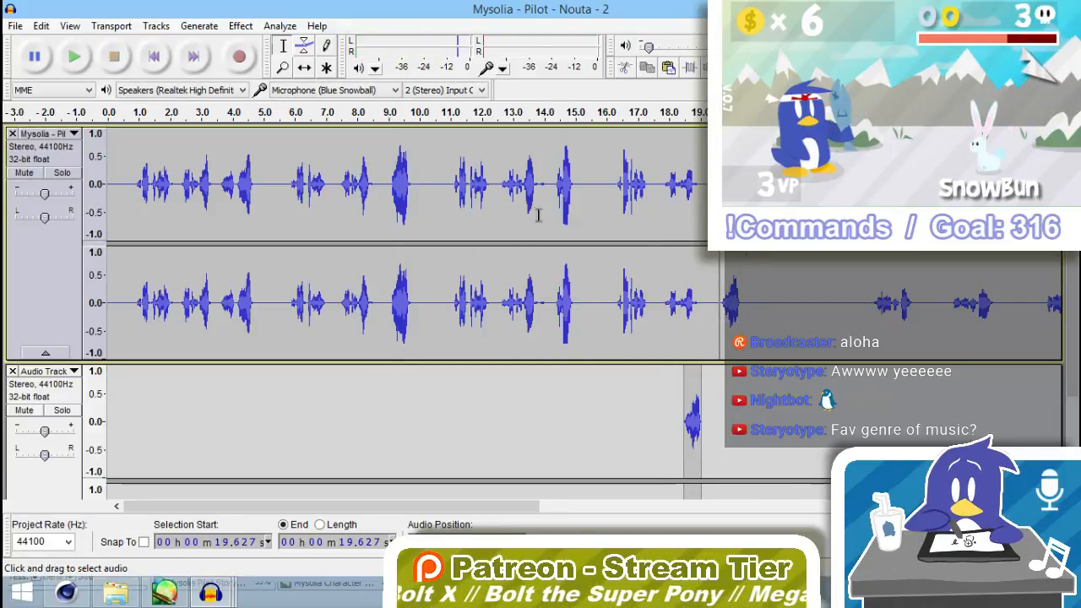
pyautogui.press('space')
pyautogui.press('space')
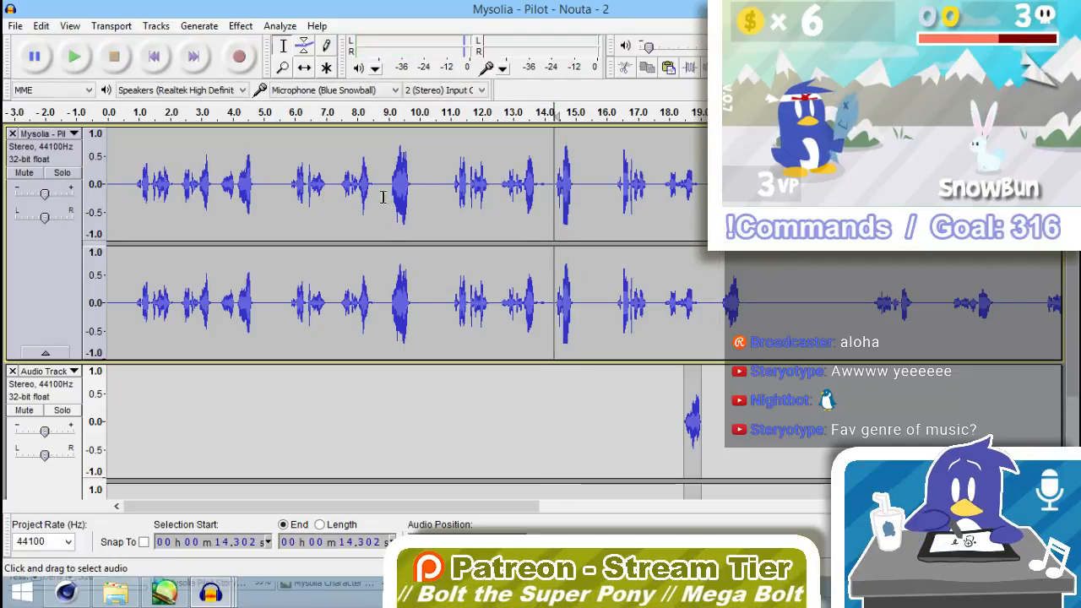
# Replay the takes starting at about 8.9 s and 14.4 s.
pyautogui.click(385, 201)
pyautogui.press('space')
pyautogui.press('space')
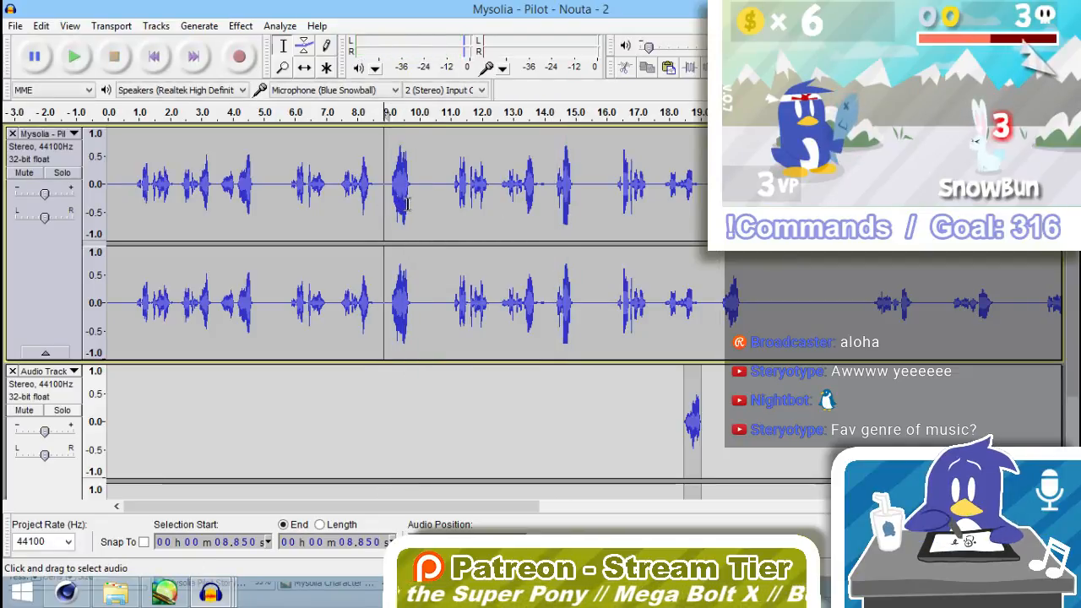
pyautogui.click(556, 202)
pyautogui.press('space')
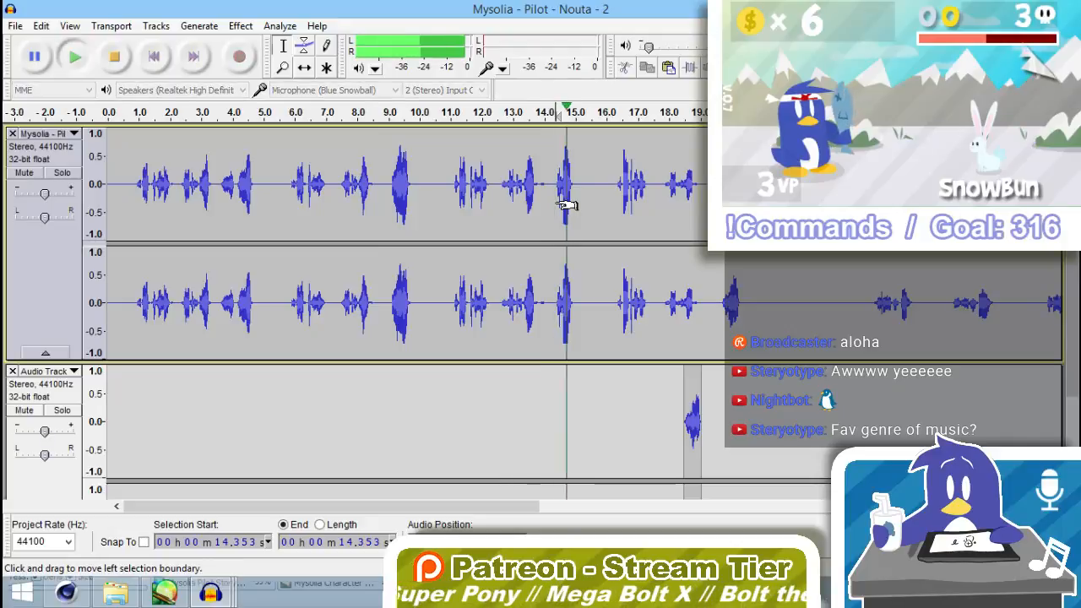
pyautogui.press('space')
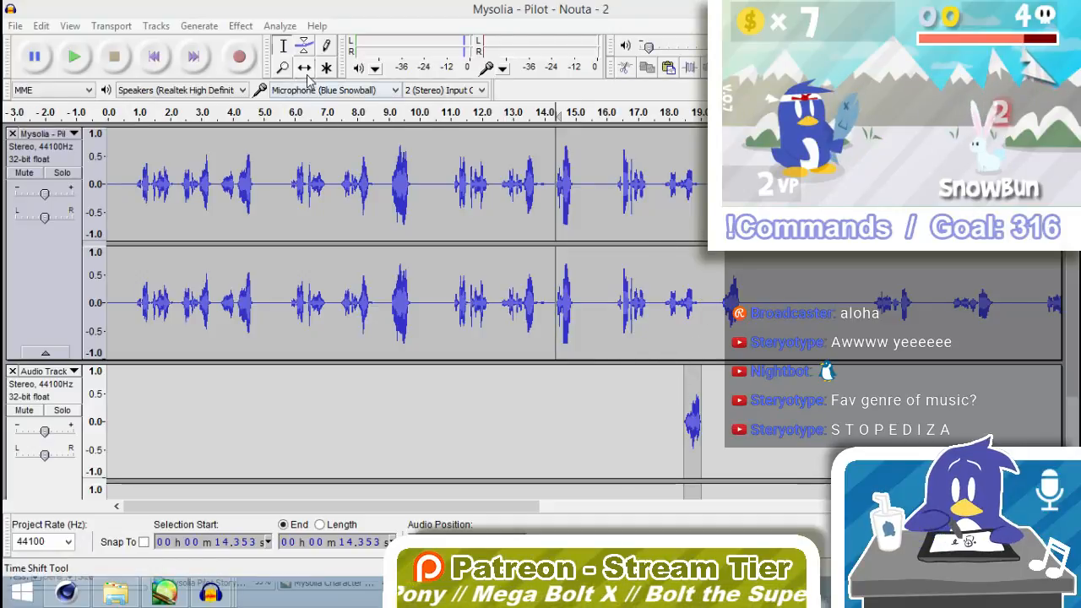
# Shift the pasted clip past 20 s and remove the second audio track from the project.
pyautogui.moveTo(691, 422); pyautogui.dragTo(751, 421)
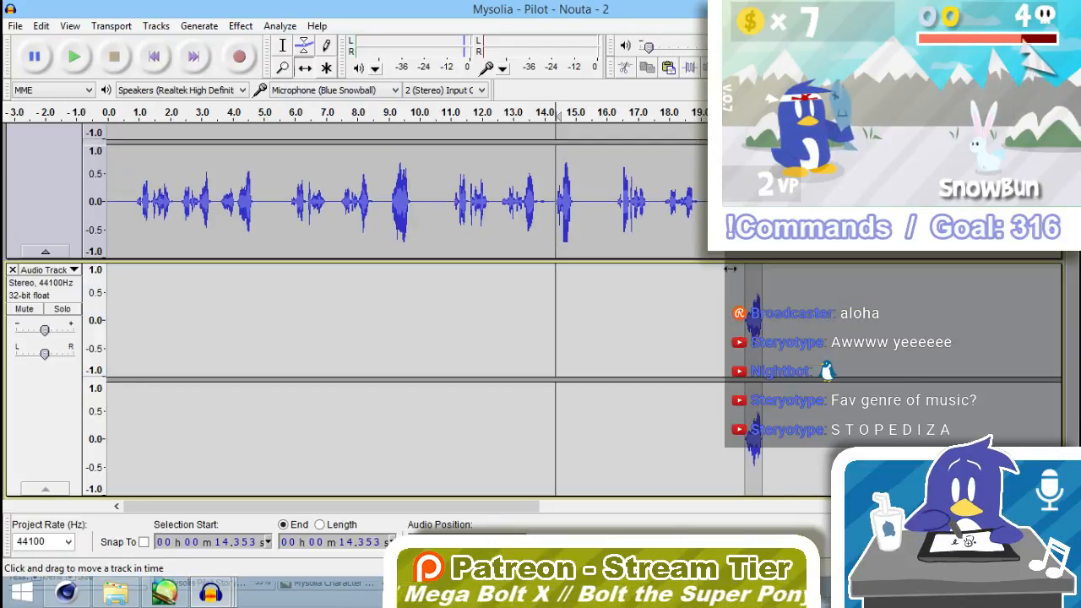
pyautogui.scroll(2, 714, 275)
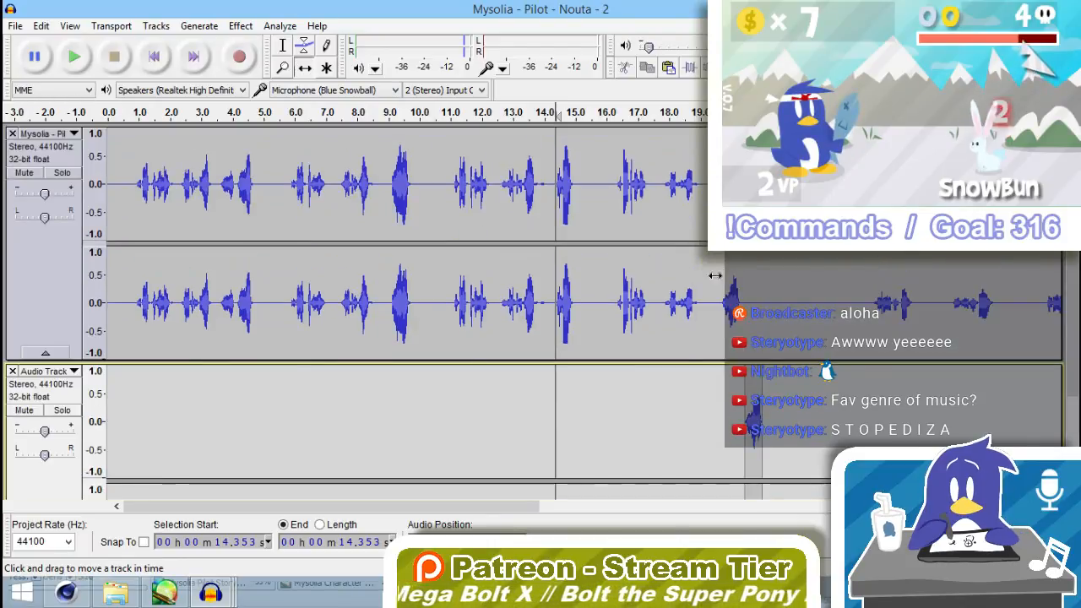
pyautogui.click(12, 372)
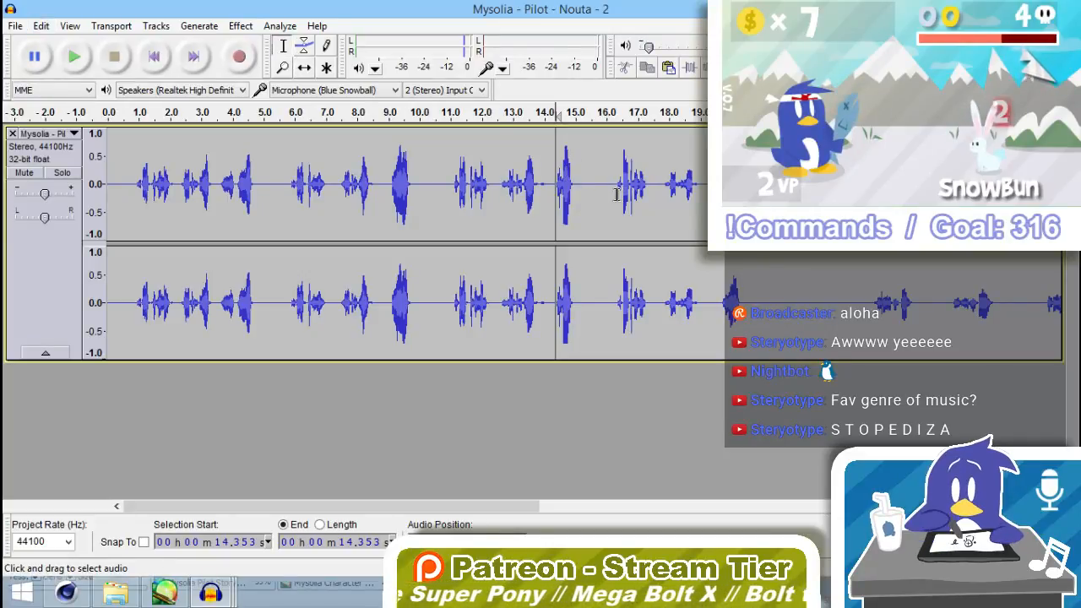
# Play the phrase from about 16.2 to 19.0 s and export that selection as the MP3 "Nouta - What If Tra" in the Scene 2 folder.
pyautogui.moveTo(613, 194); pyautogui.dragTo(700, 201)
pyautogui.press('space')
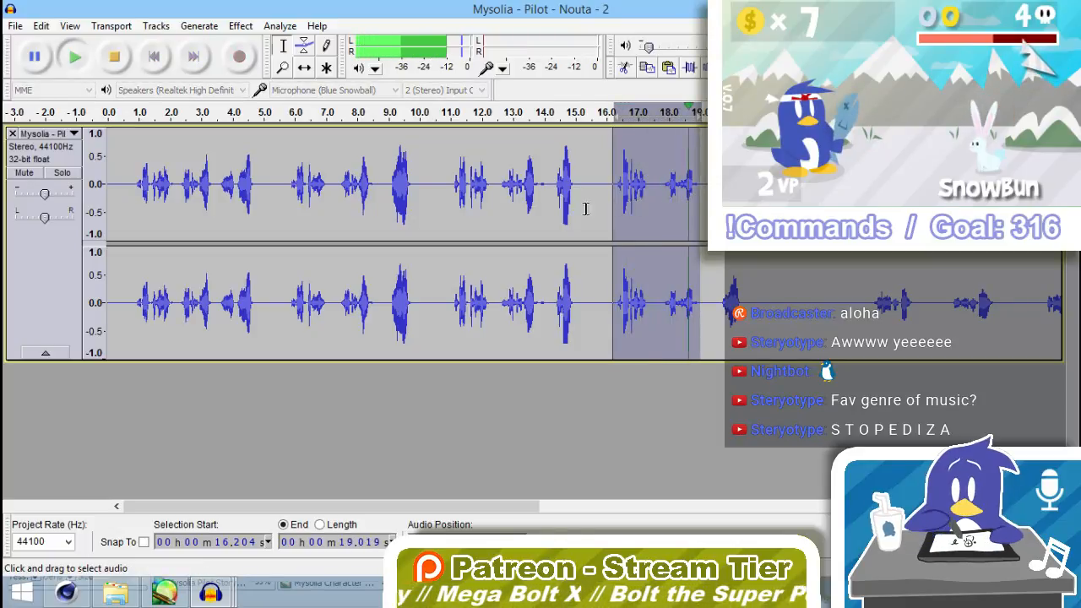
pyautogui.click(16, 25)
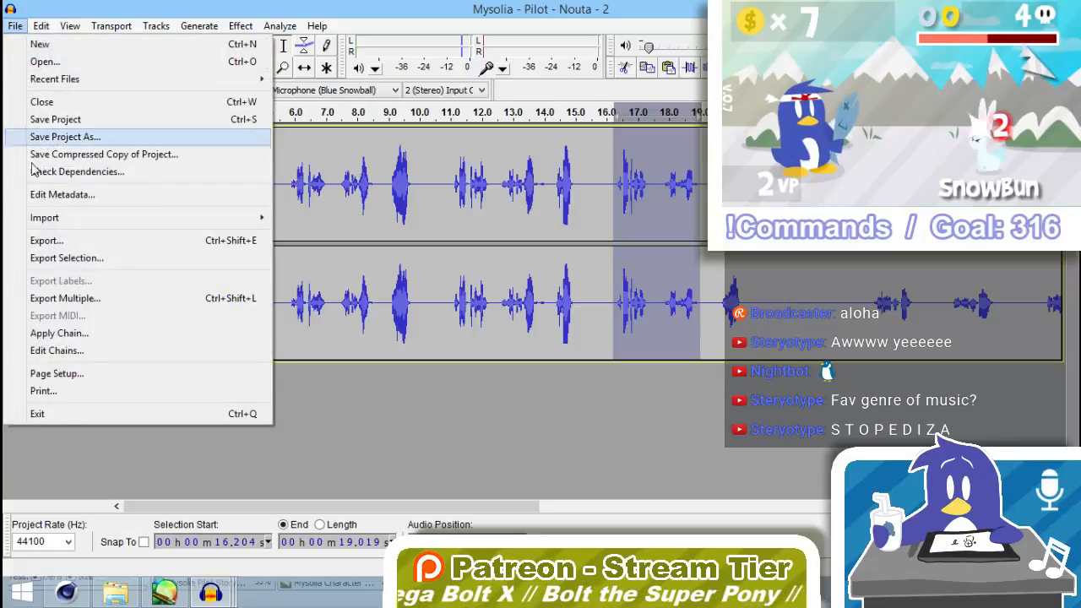
pyautogui.click(49, 257)
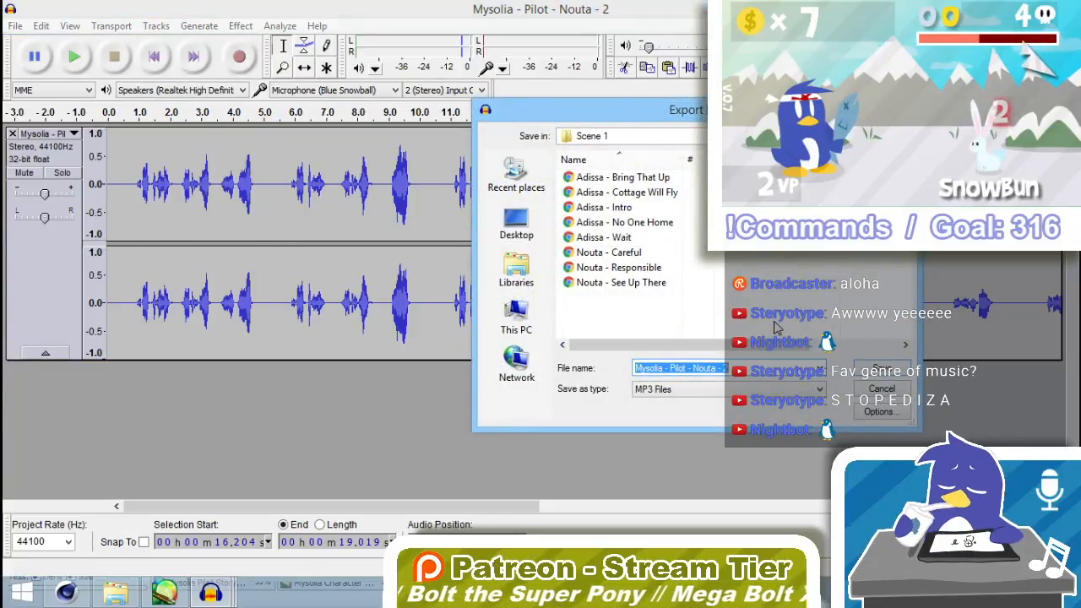
pyautogui.write('N')
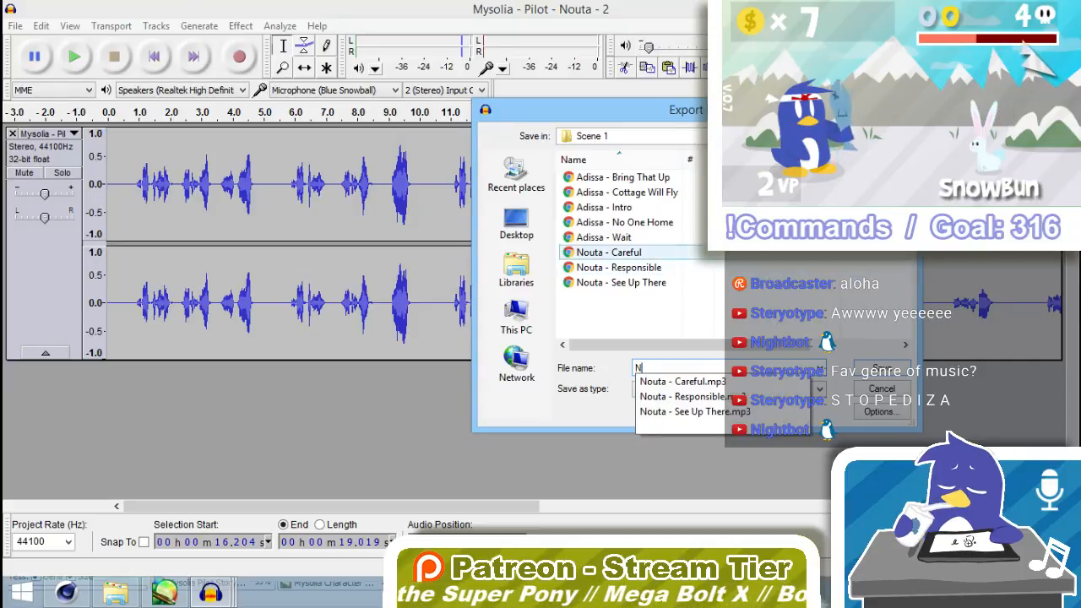
pyautogui.hotkey('alt', 'Up')
pyautogui.doubleClick(608, 192)
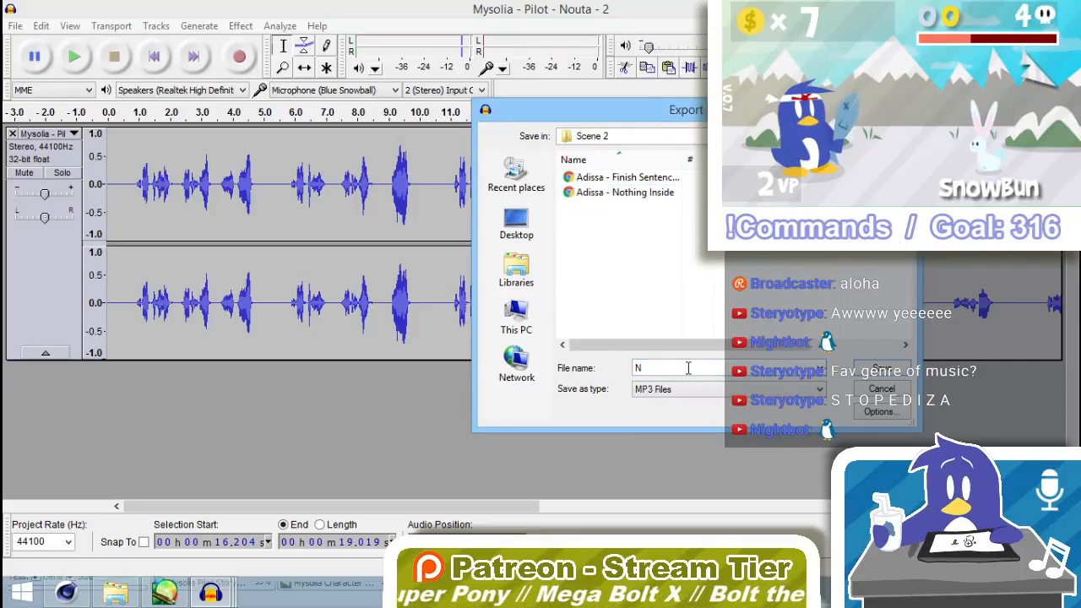
pyautogui.write('Nouta')
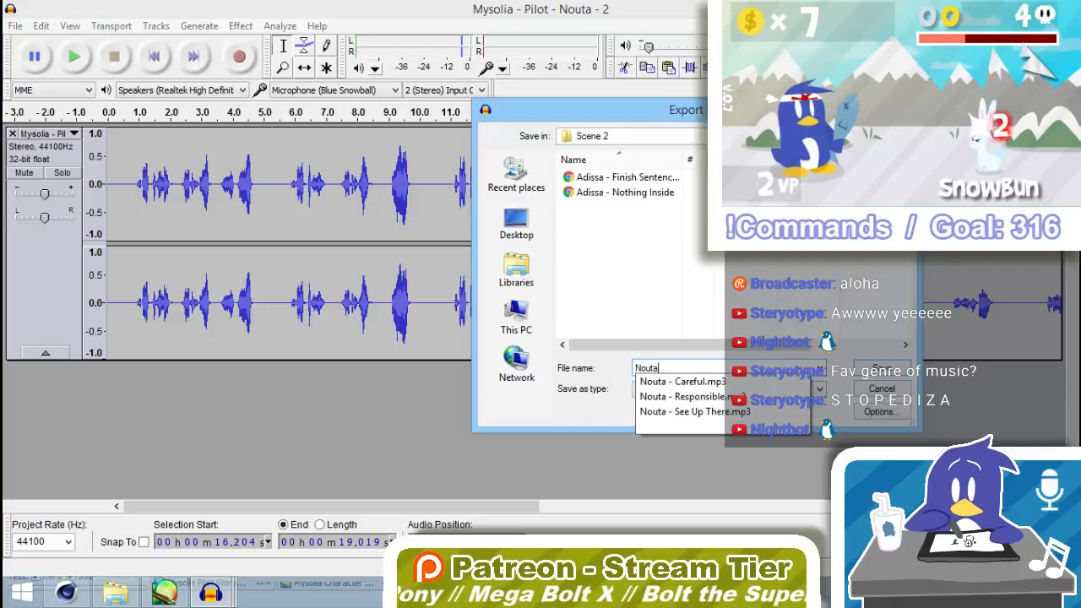
pyautogui.write(' - ')
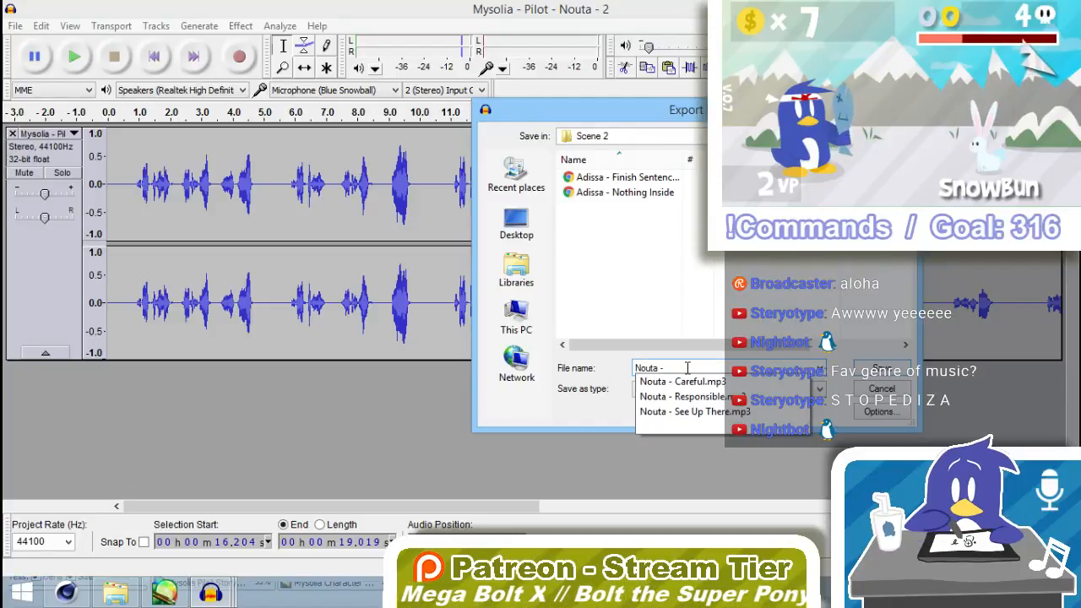
pyautogui.write('What ')
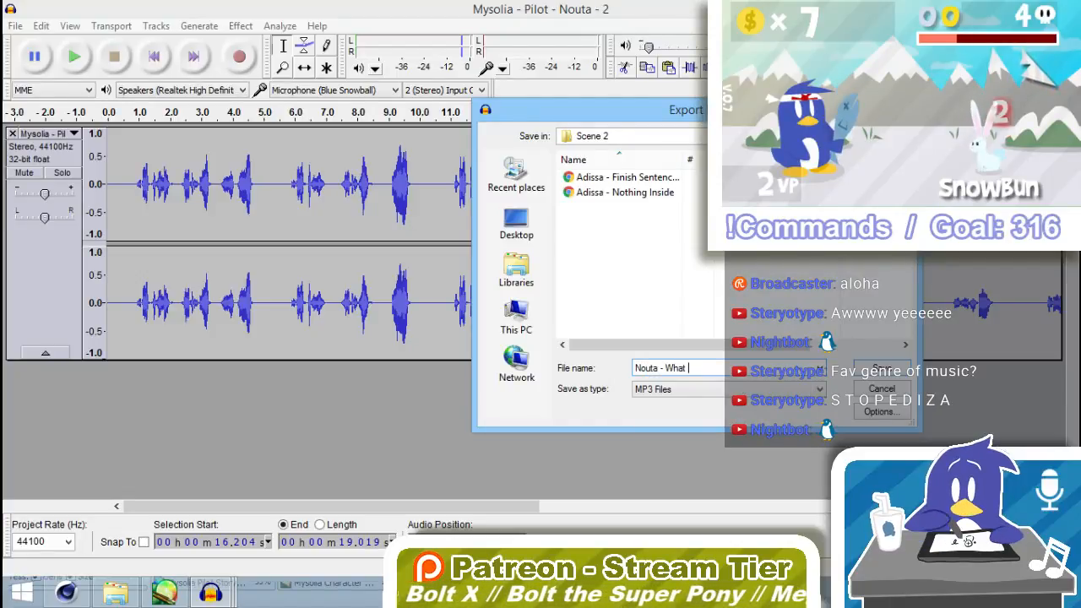
pyautogui.write('If Tra')
pyautogui.press('Return')
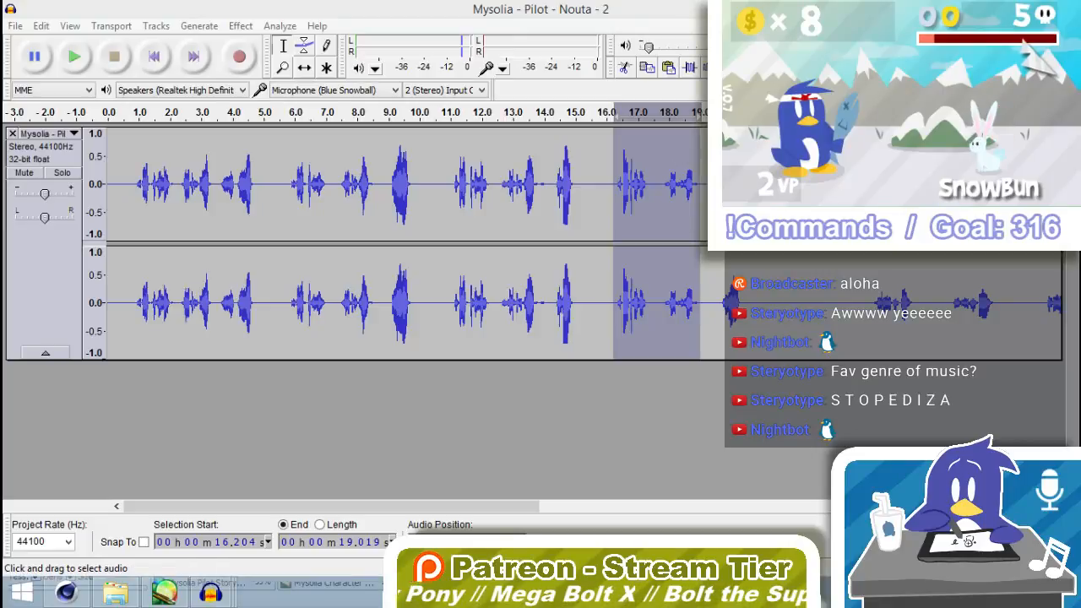
# Play the voice track from about 24.4 s to about 34 s to listen to the next line's takes.
pyautogui.click(868, 254)
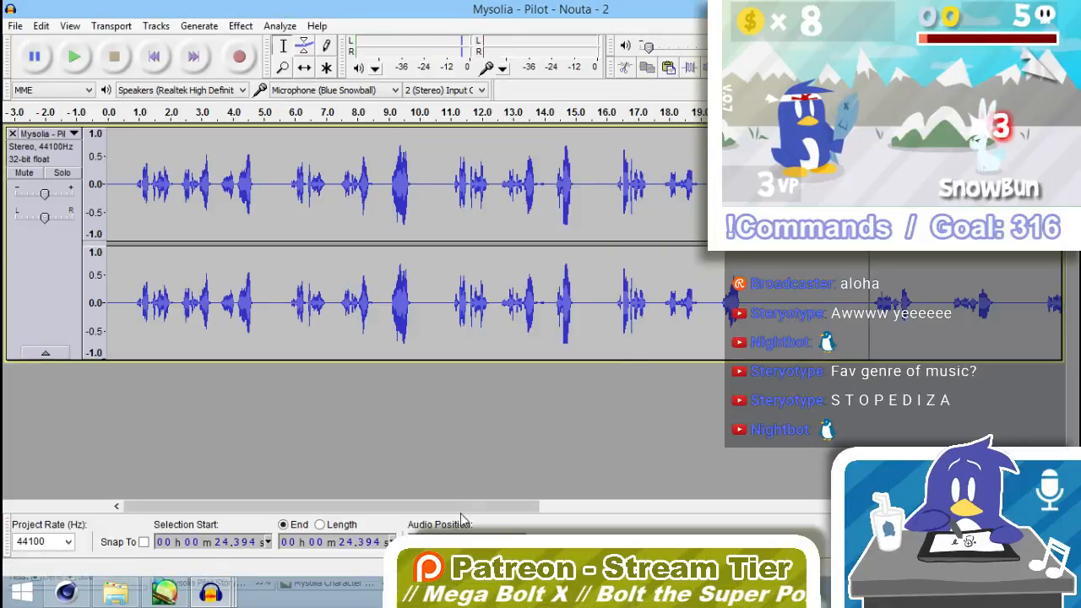
pyautogui.moveTo(460, 507); pyautogui.dragTo(786, 502)
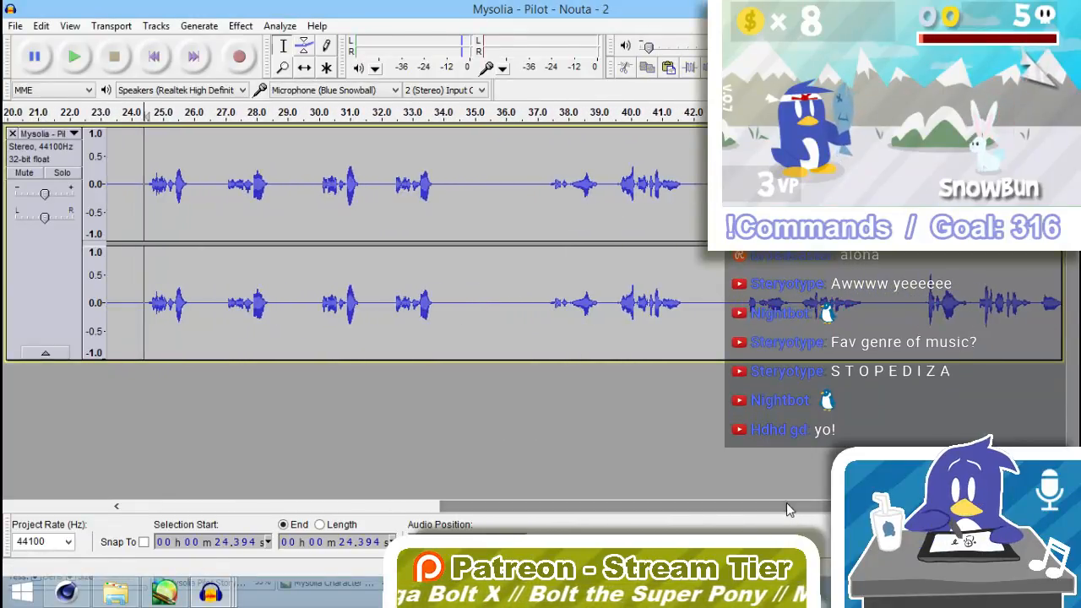
pyautogui.press('space')
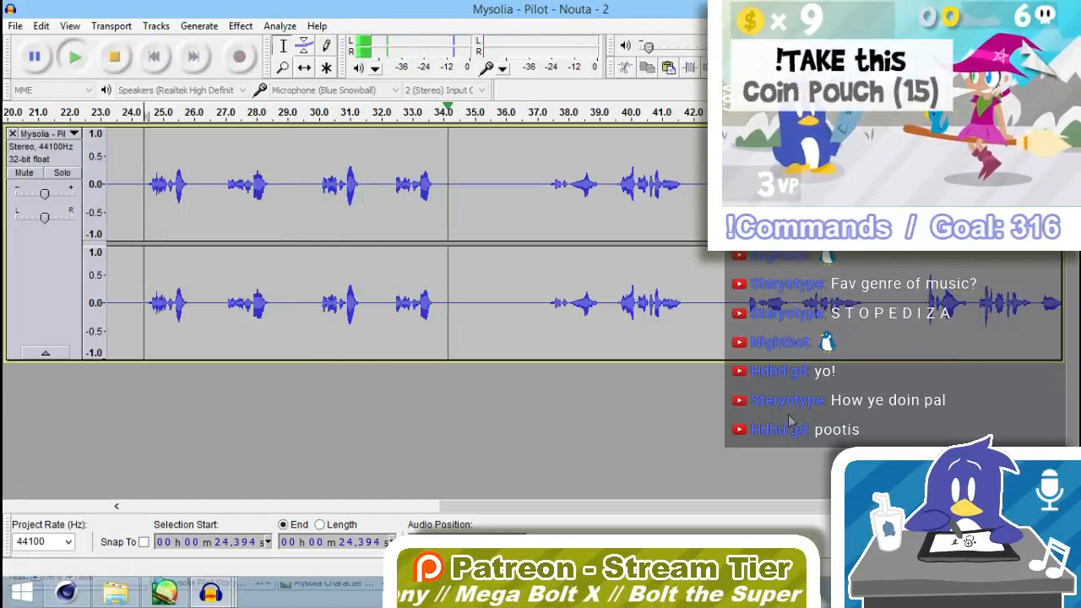
pyautogui.press('space')
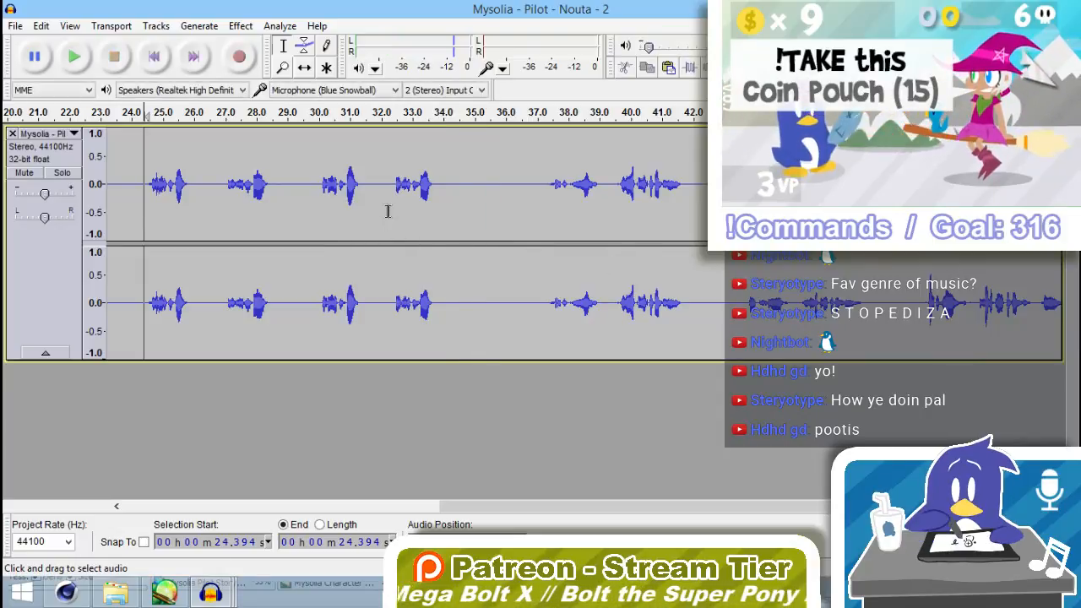
# Select and play the phrase from about 32.2 to 33.9 s and export it as the MP3 "Nouta - Shipment There" in the Scene 2 folder.
pyautogui.moveTo(389, 211); pyautogui.dragTo(439, 221)
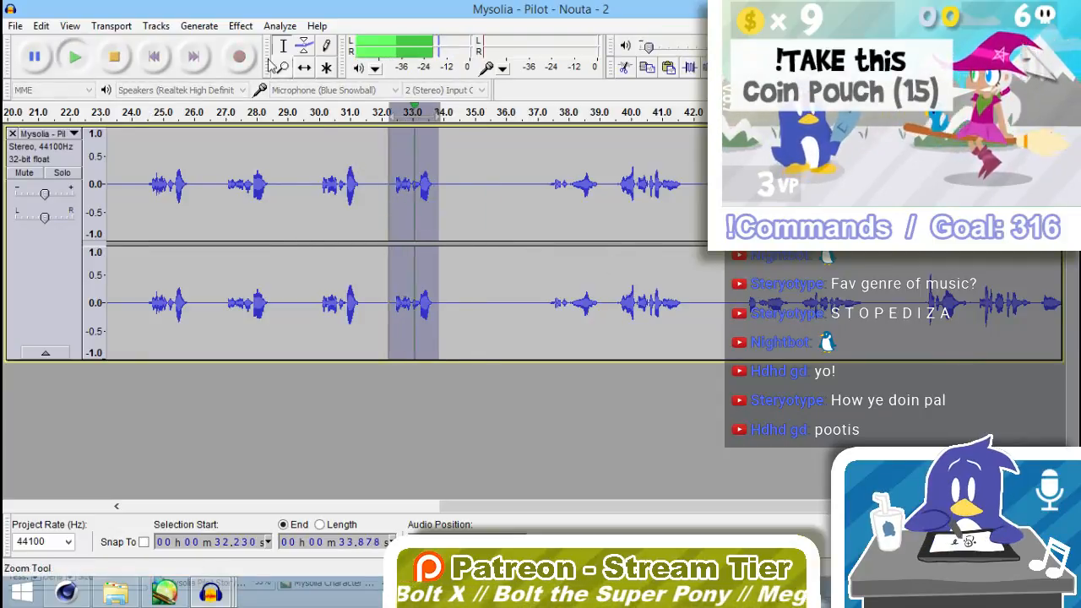
pyautogui.click(15, 25)
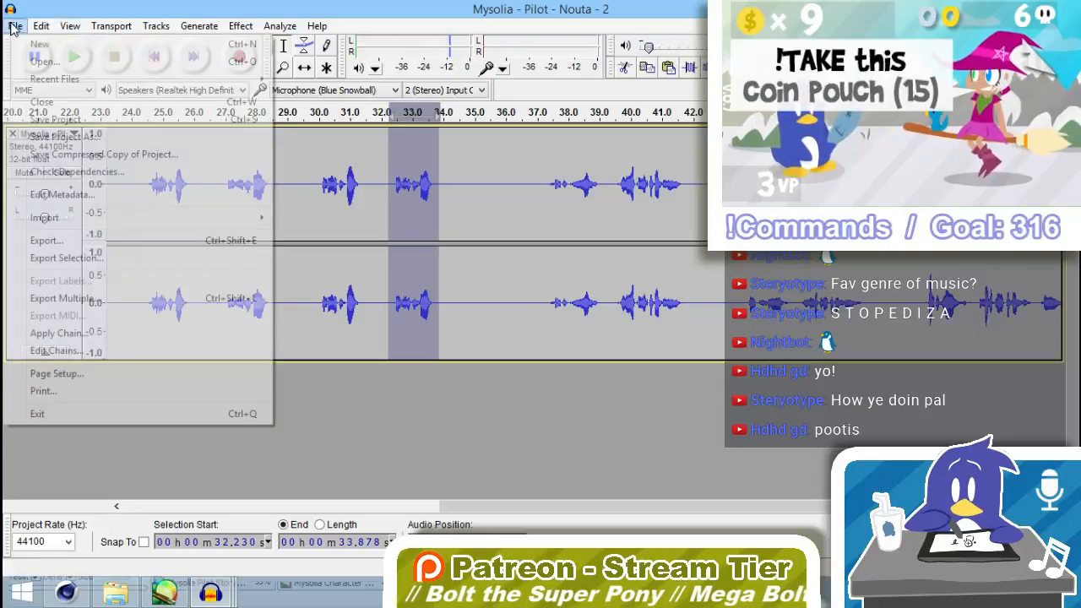
pyautogui.click(68, 258)
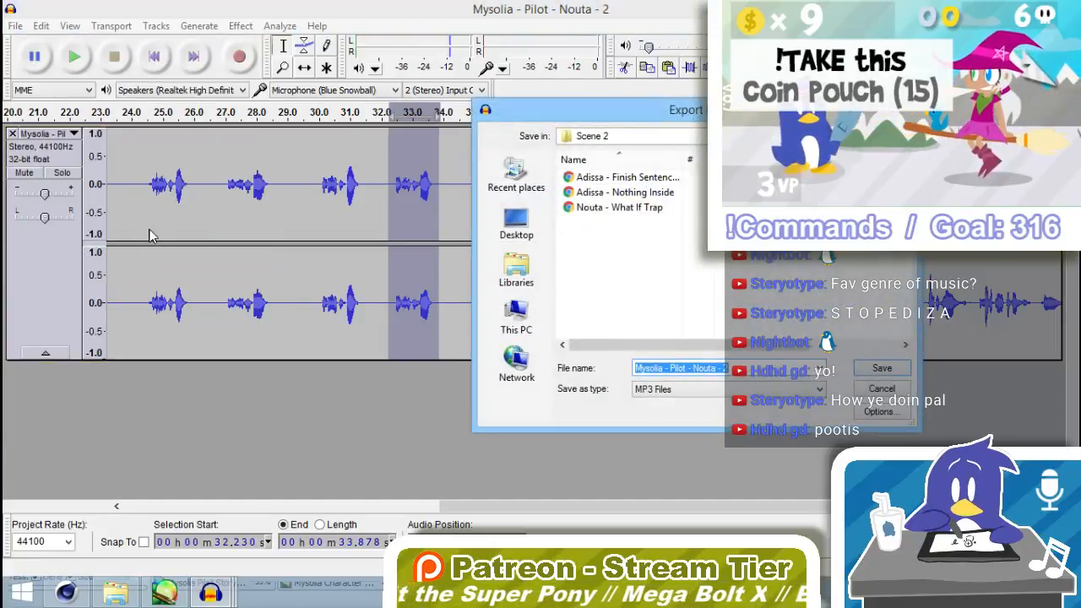
pyautogui.write('Nouta - Sh')
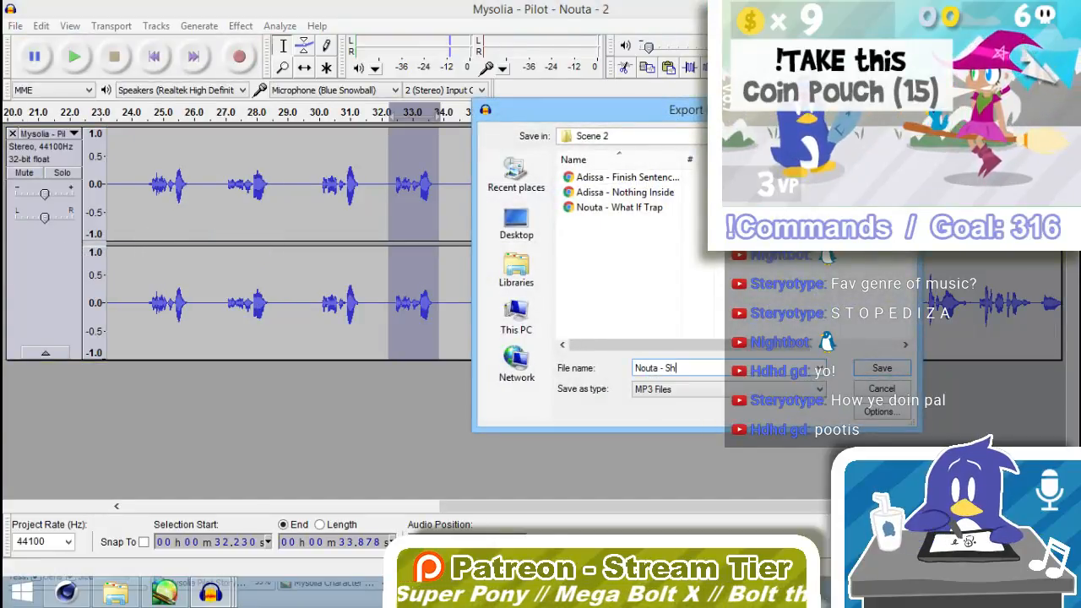
pyautogui.write('ipment Time')
pyautogui.press('Return')
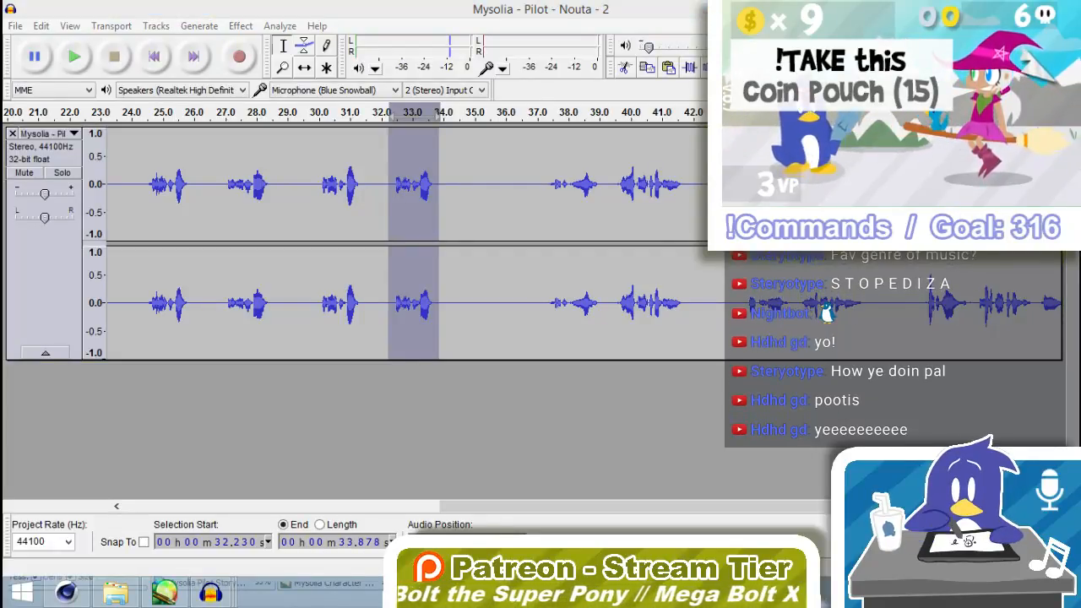
# Play the takes starting at about 37.4 s, 43.7 s and 57.6 s to compare the next line's deliveries.
pyautogui.click(549, 201)
pyautogui.press('space')
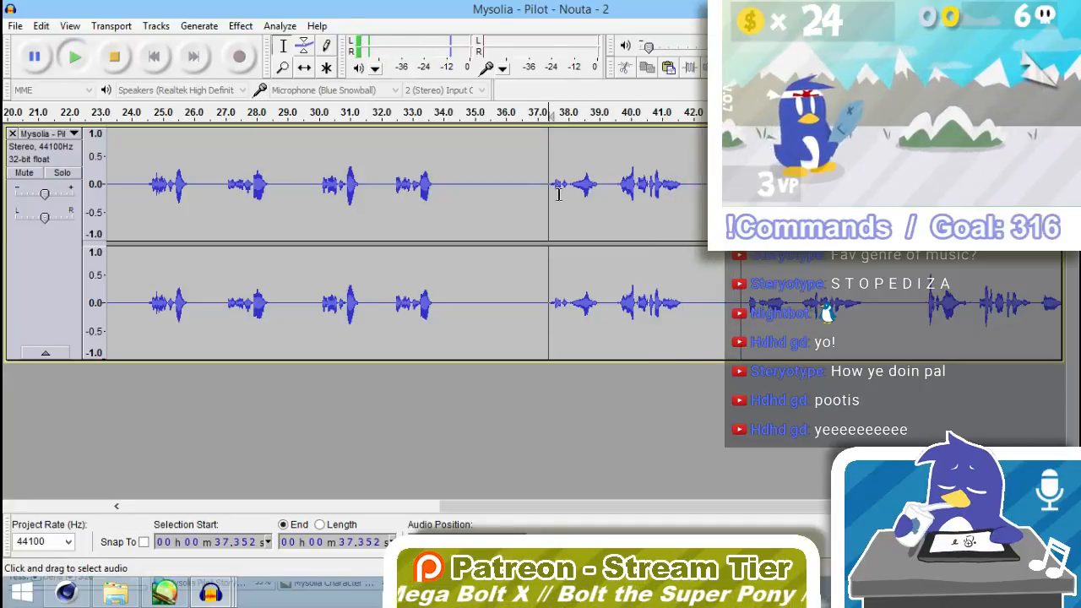
pyautogui.moveTo(591, 505); pyautogui.dragTo(726, 494)
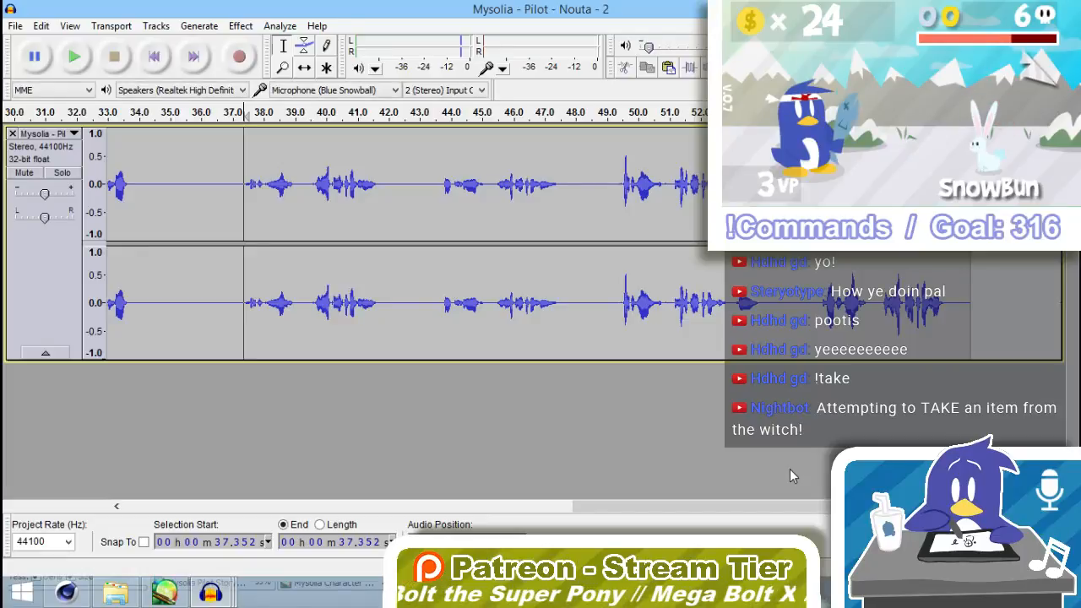
pyautogui.press('space')
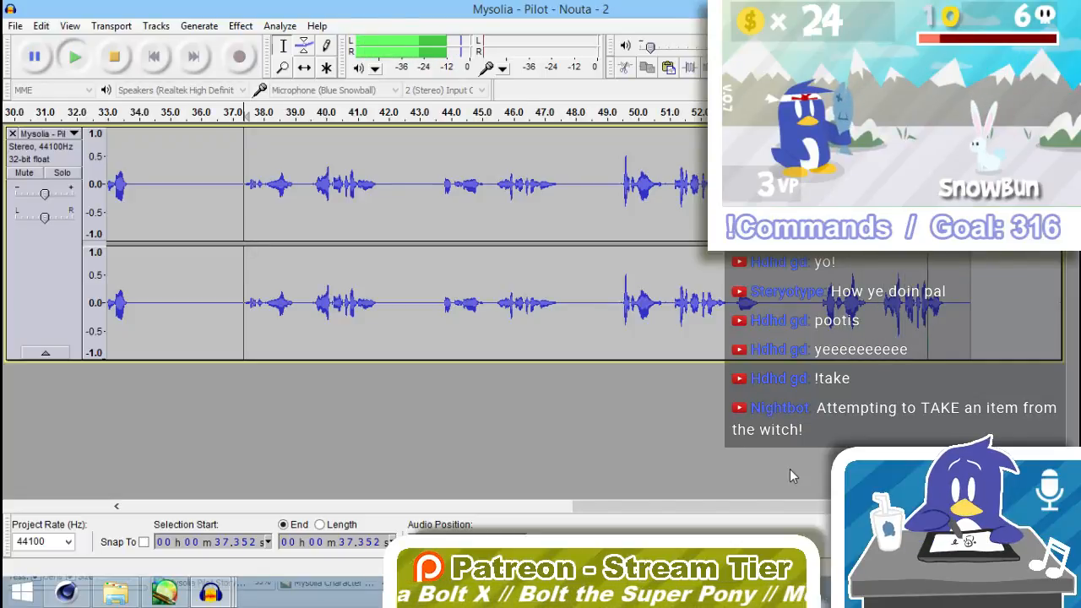
pyautogui.press('space')
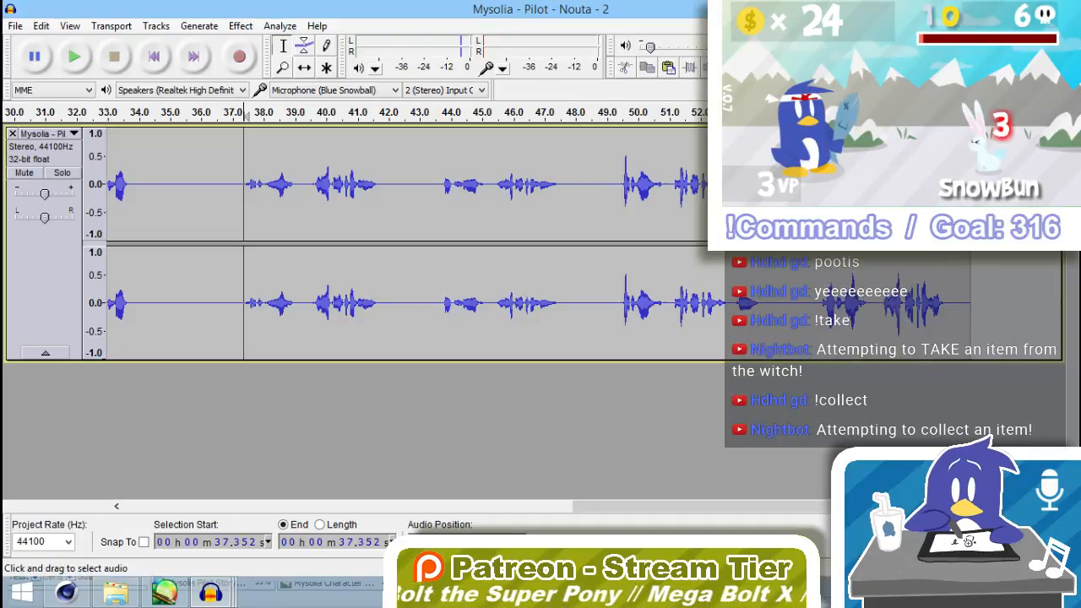
pyautogui.press('space')
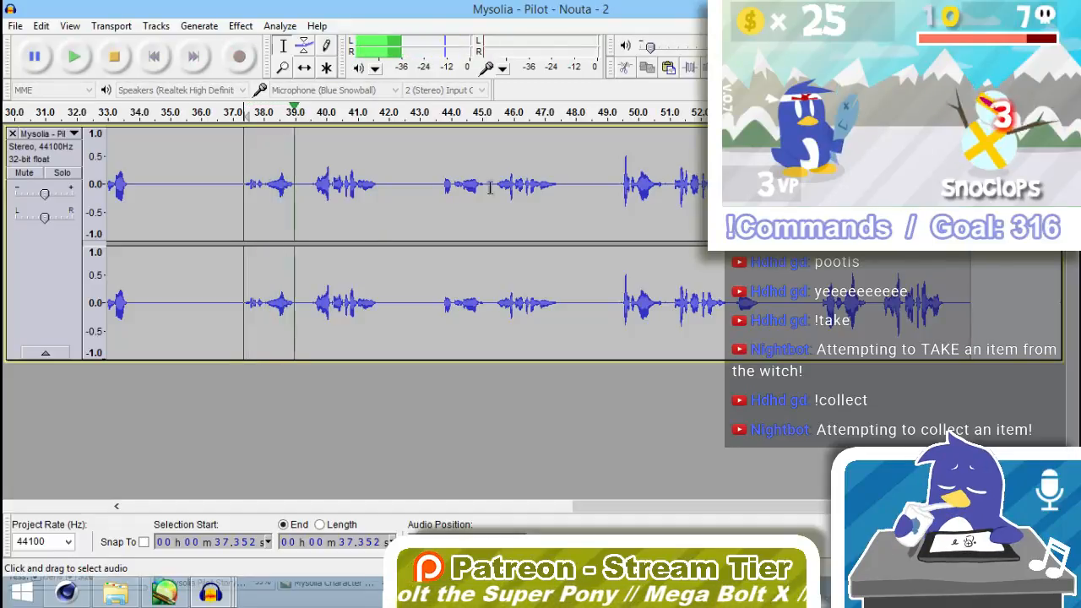
pyautogui.click(442, 183)
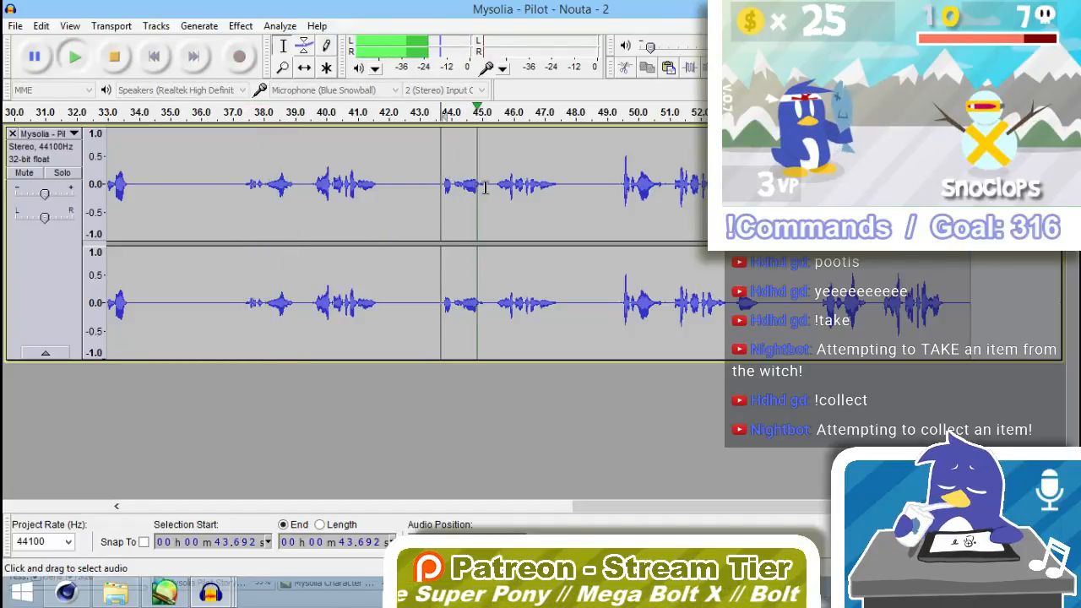
pyautogui.press('space')
pyautogui.click(911, 192)
pyautogui.press('space')
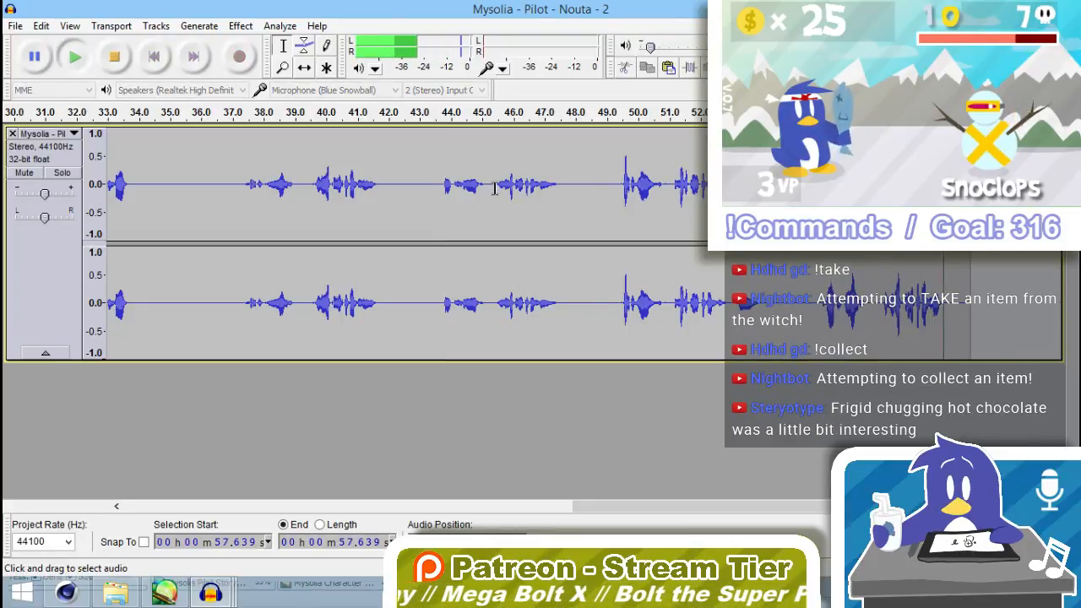
# Copy the phrase from about 43.6 to 45.5 s, paste it at about 57.7 s before the last take, and play the combined line.
pyautogui.moveTo(496, 187); pyautogui.dragTo(440, 187)
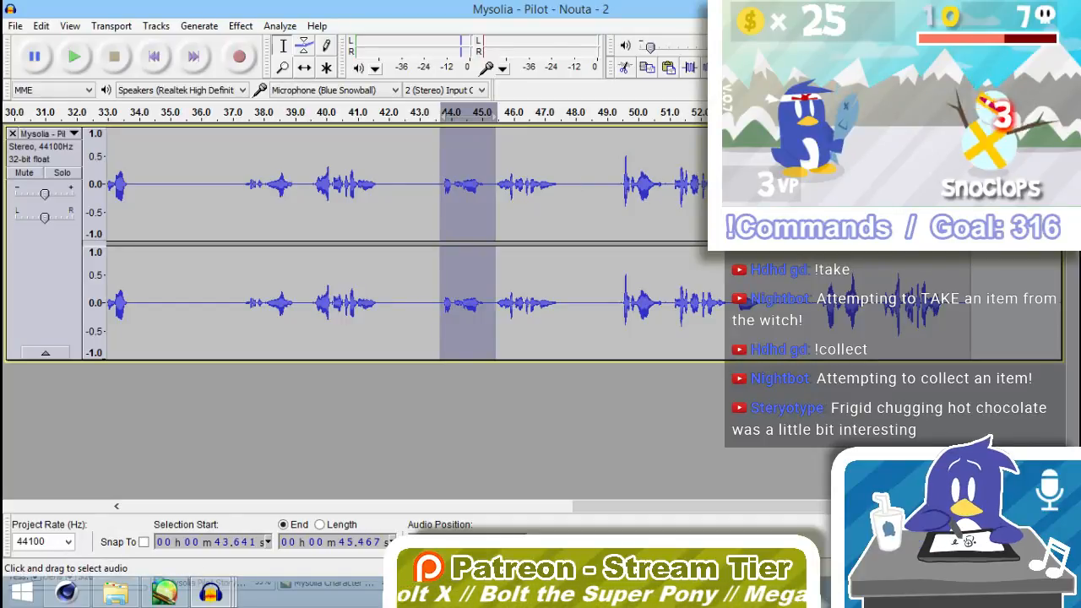
pyautogui.click(877, 187)
pyautogui.hotkey('ctrl', 'v')
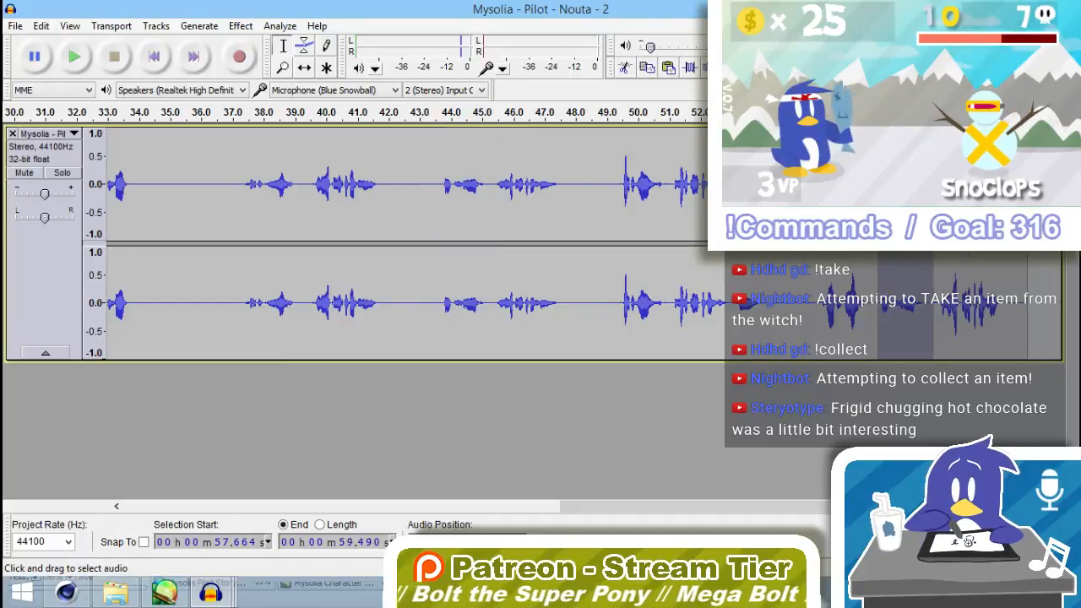
pyautogui.click(870, 188)
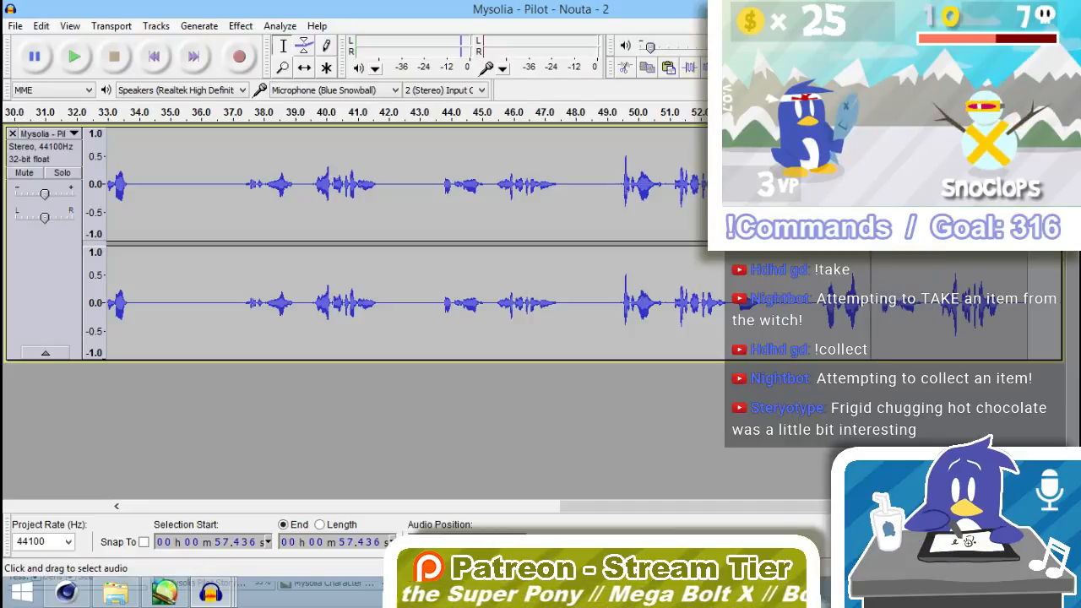
pyautogui.click(878, 187)
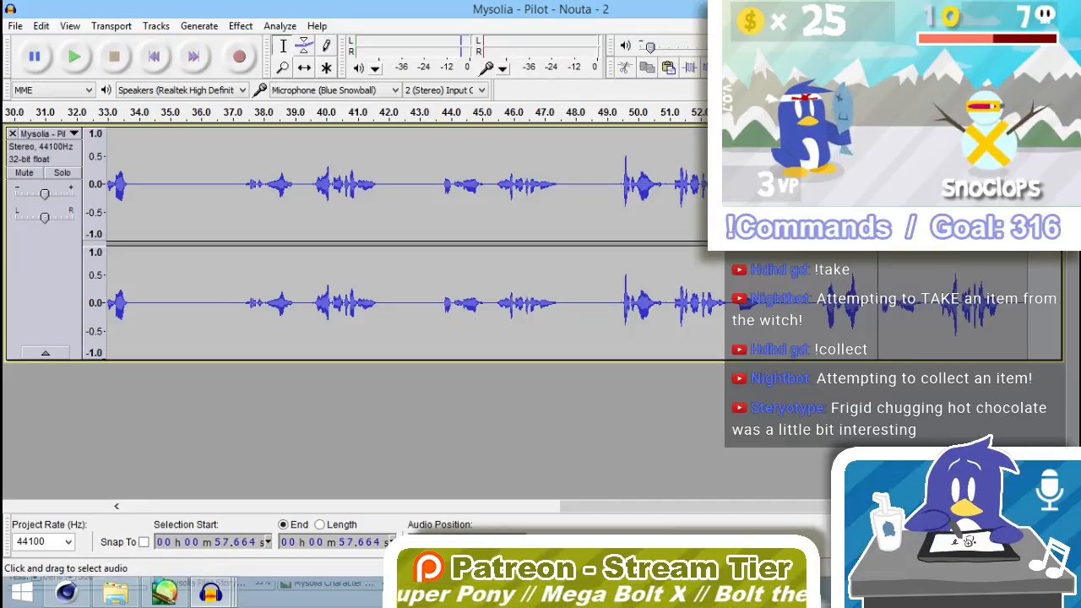
pyautogui.press('space')
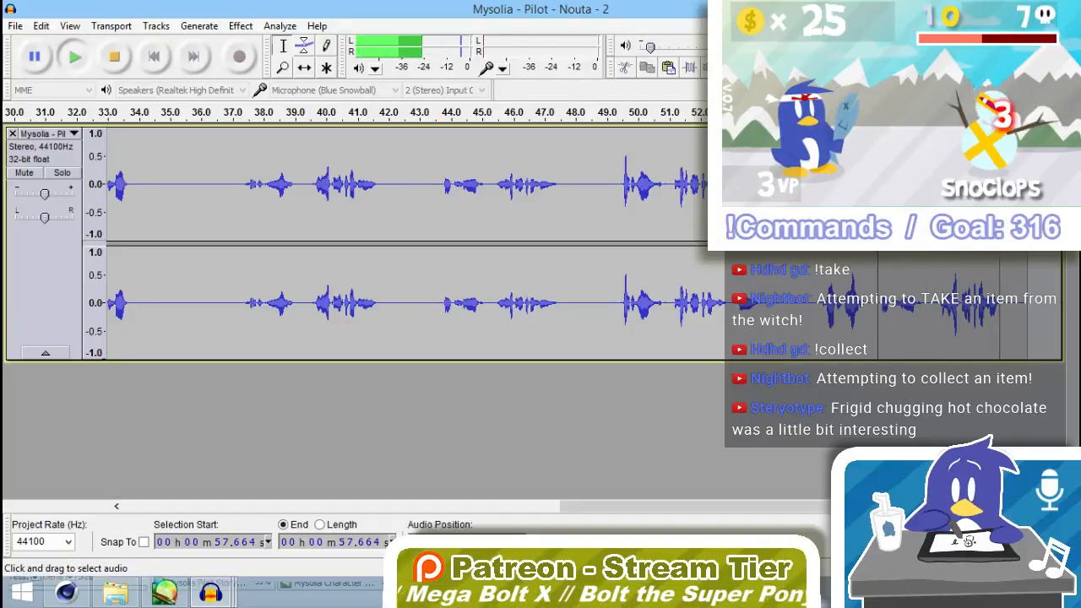
pyautogui.press('space')
# Select the combined line from about 57.6 to 62.2 s and export it as the MP3 "Nouta - Wierd" in the Scene 2 folder.
pyautogui.moveTo(943, 304); pyautogui.dragTo(885, 304)
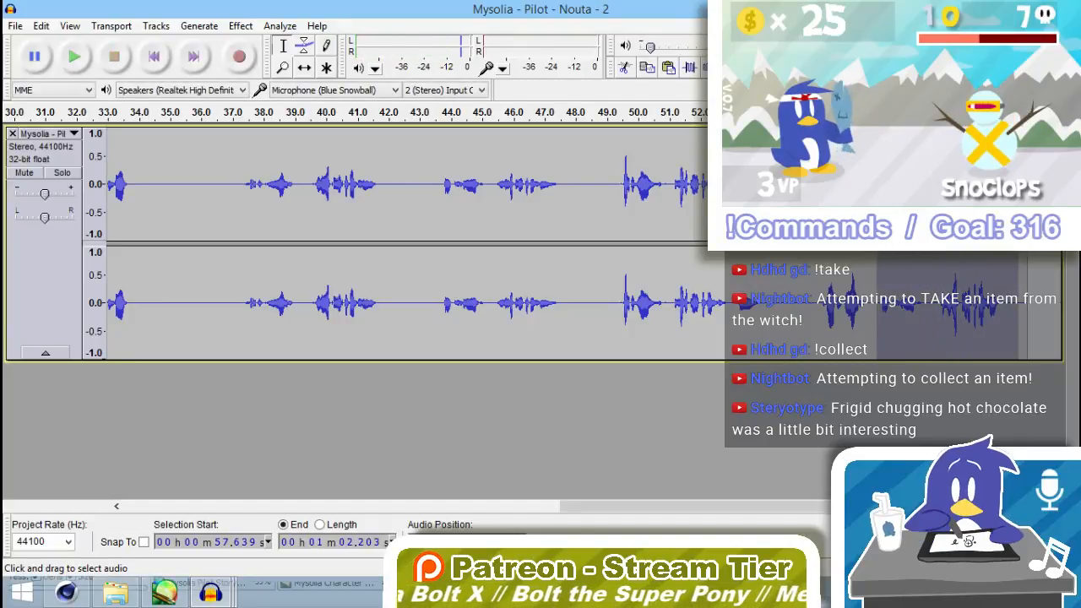
pyautogui.click(239, 26)
pyautogui.moveTo(16, 28)
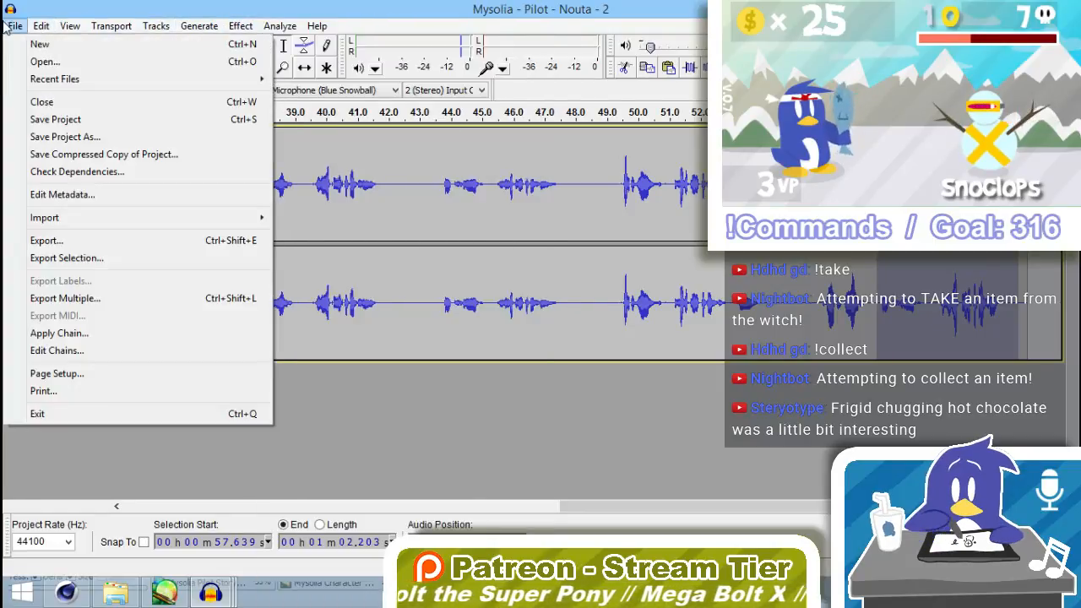
pyautogui.click(66, 258)
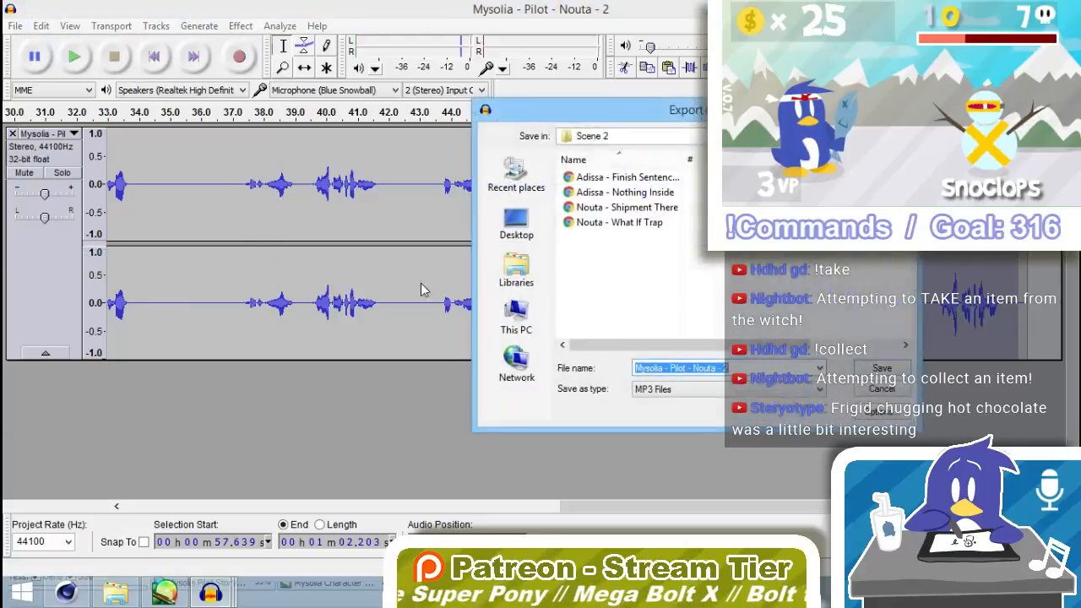
pyautogui.write('Nout')
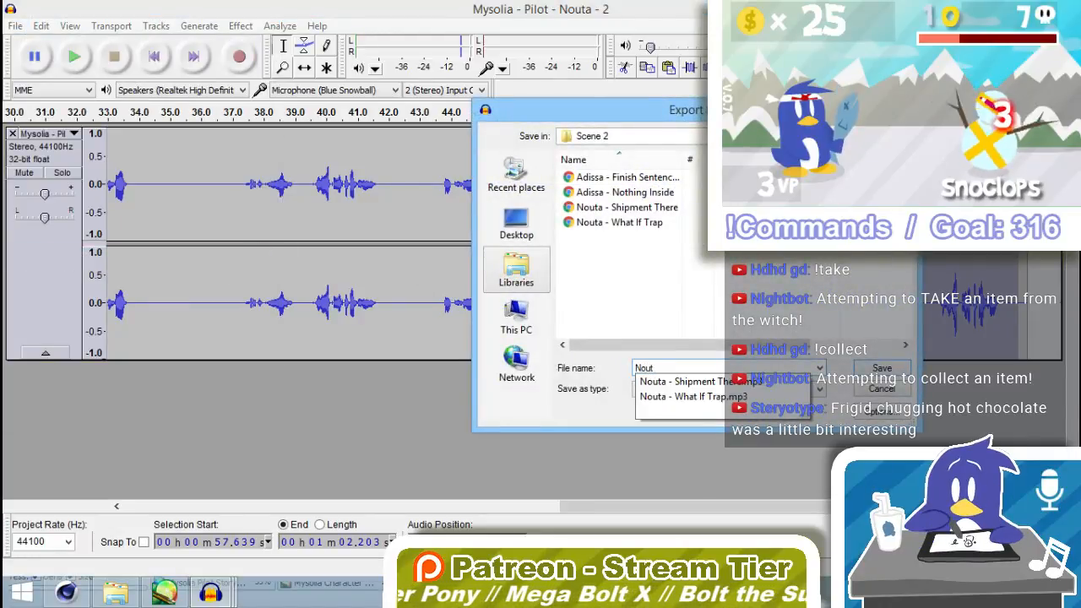
pyautogui.write('a - Wei')
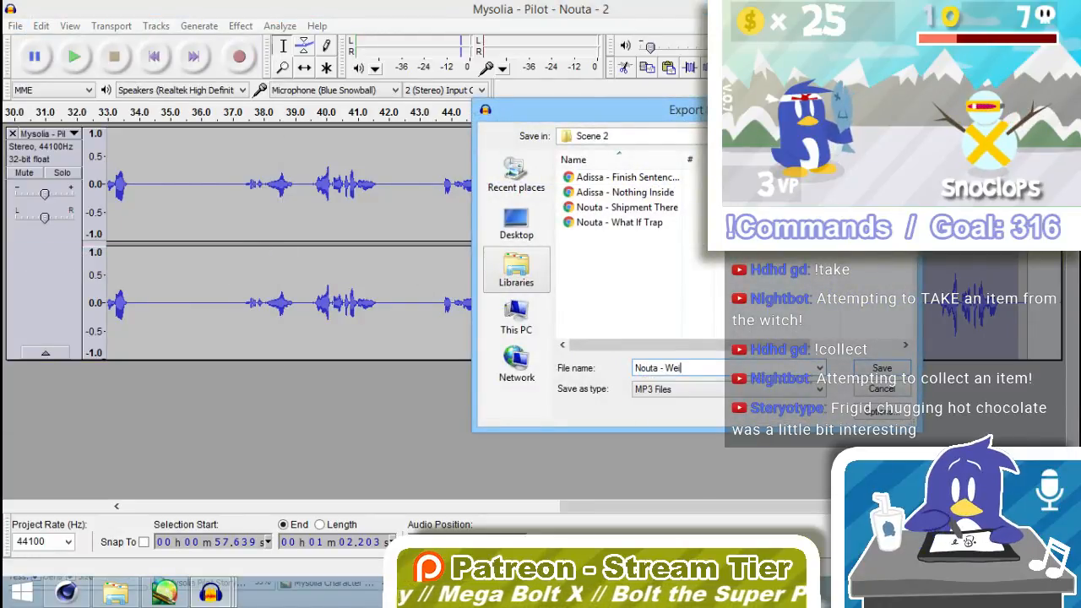
pyautogui.press('BackSpace')
pyautogui.press('BackSpace')
pyautogui.write('ier')
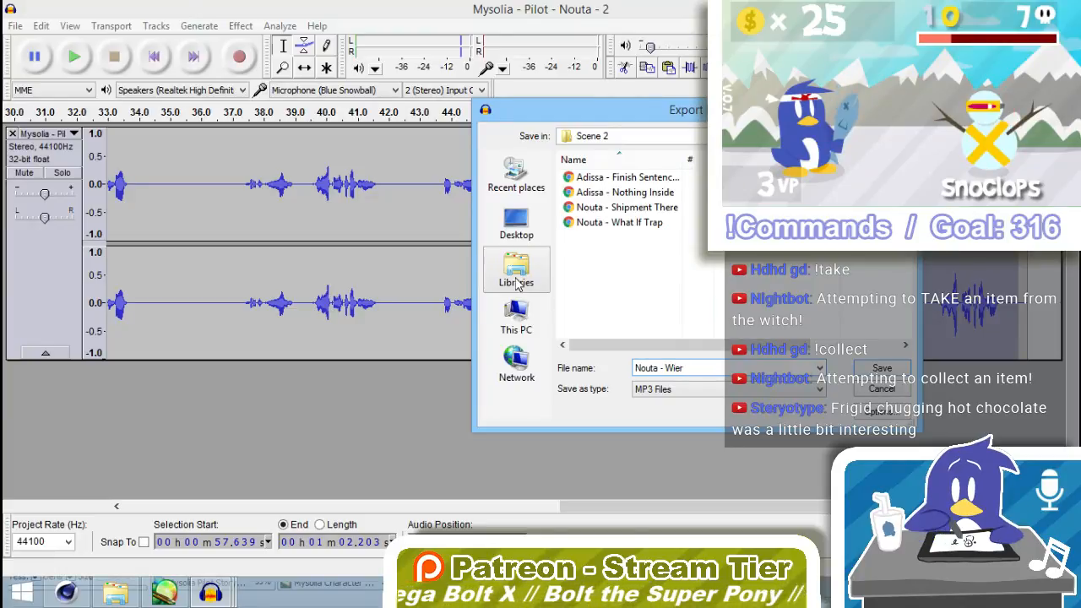
pyautogui.write('d')
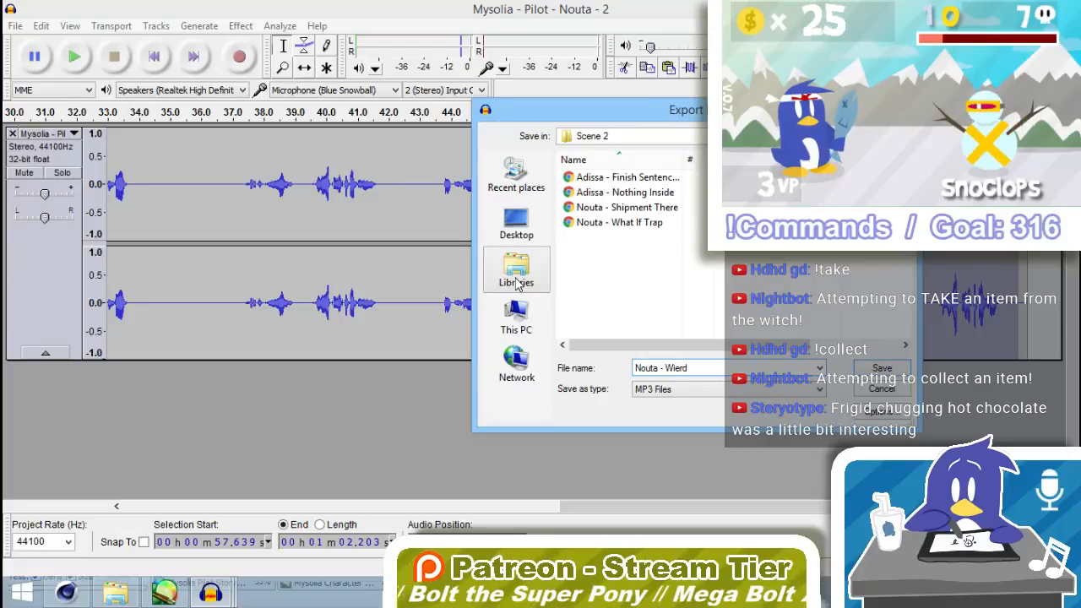
pyautogui.press('Return')
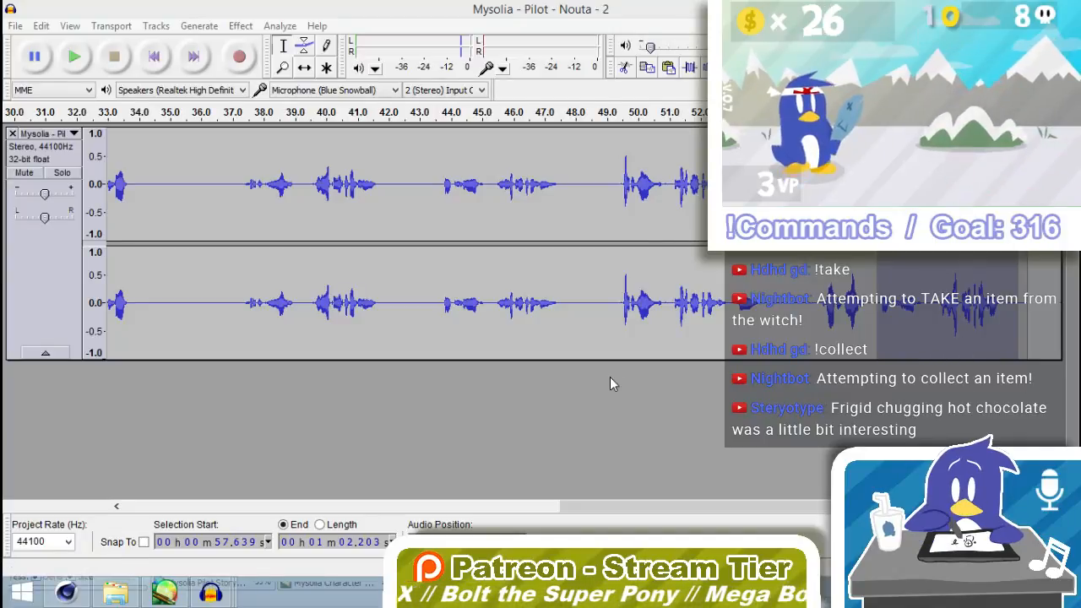
# Close the Nouta - 2 project without saving changes and switch to the Mysolia - Pilot - Nouta - 3 project.
pyautogui.hotkey('alt', 'F4')
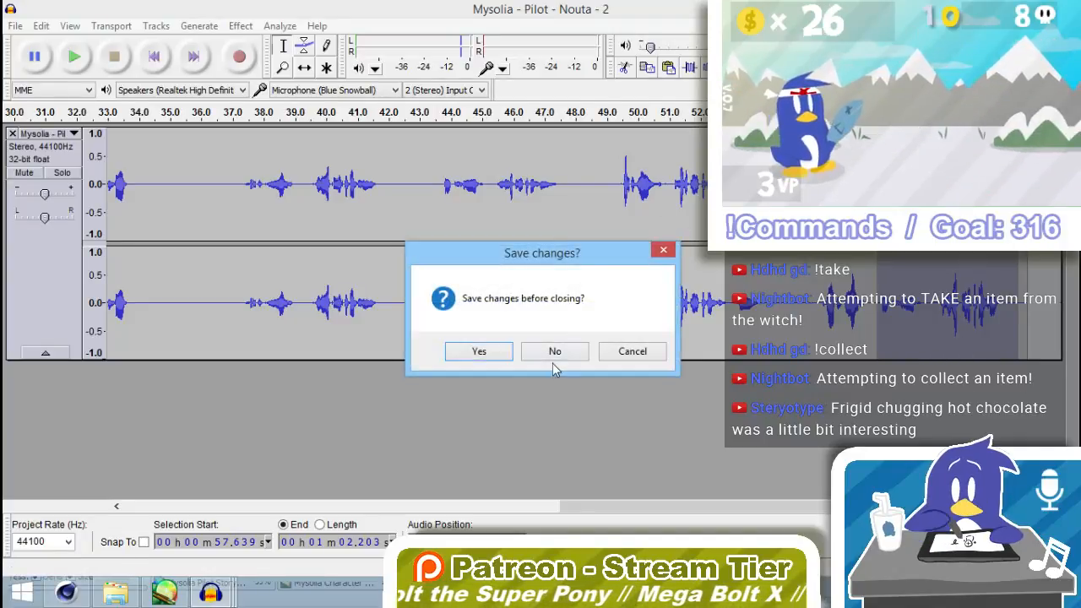
pyautogui.click(555, 350)
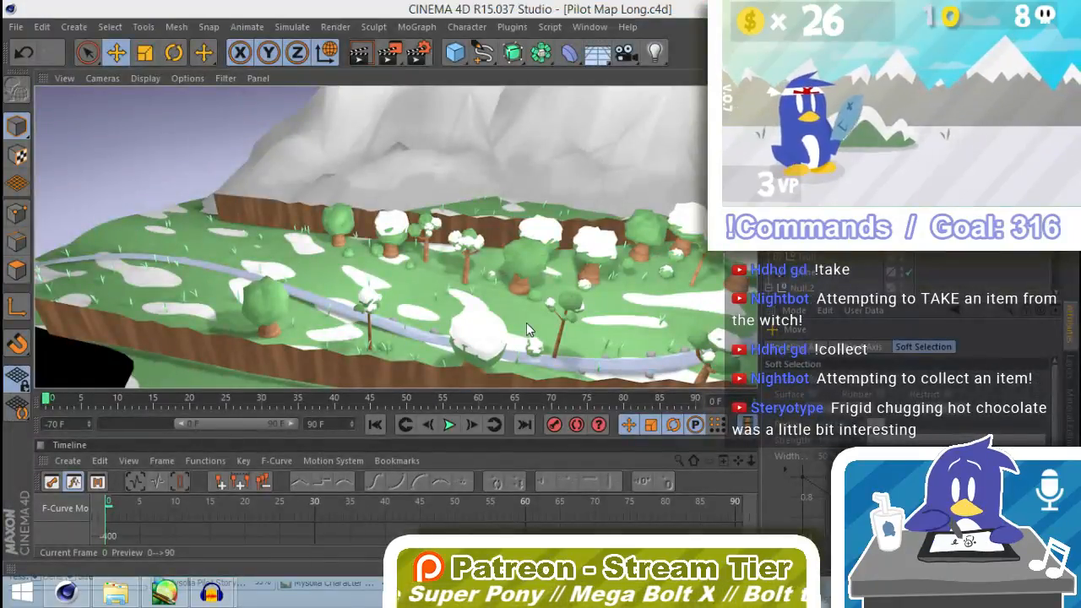
pyautogui.hotkey('alt', 'Tab')
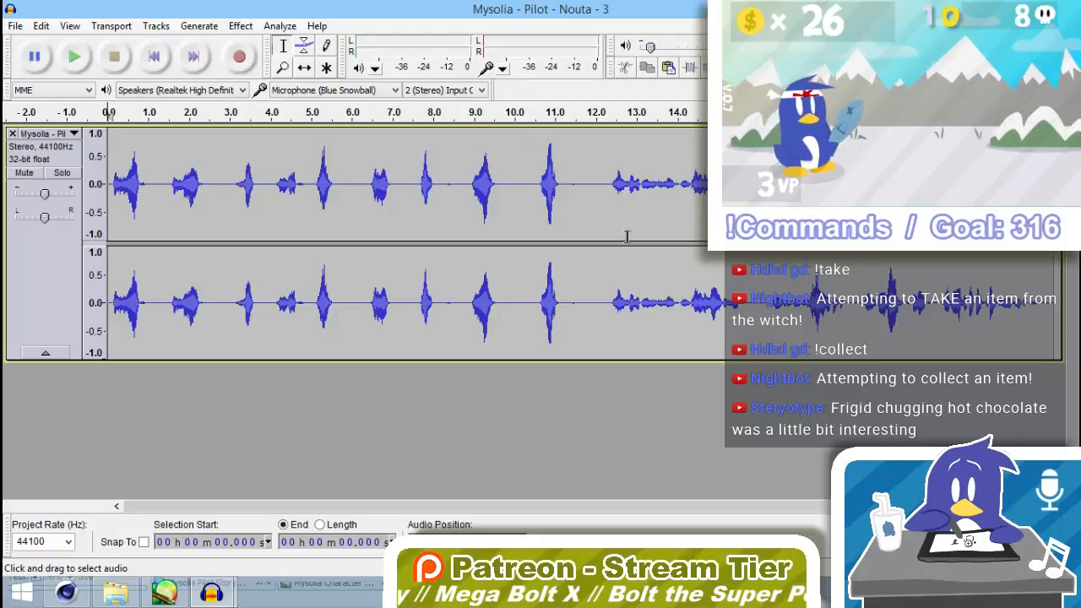
# Play the Nouta - 3 recording from the start, and replay the takes from about 16.1 s and 12.3 s.
pyautogui.click(74, 56)
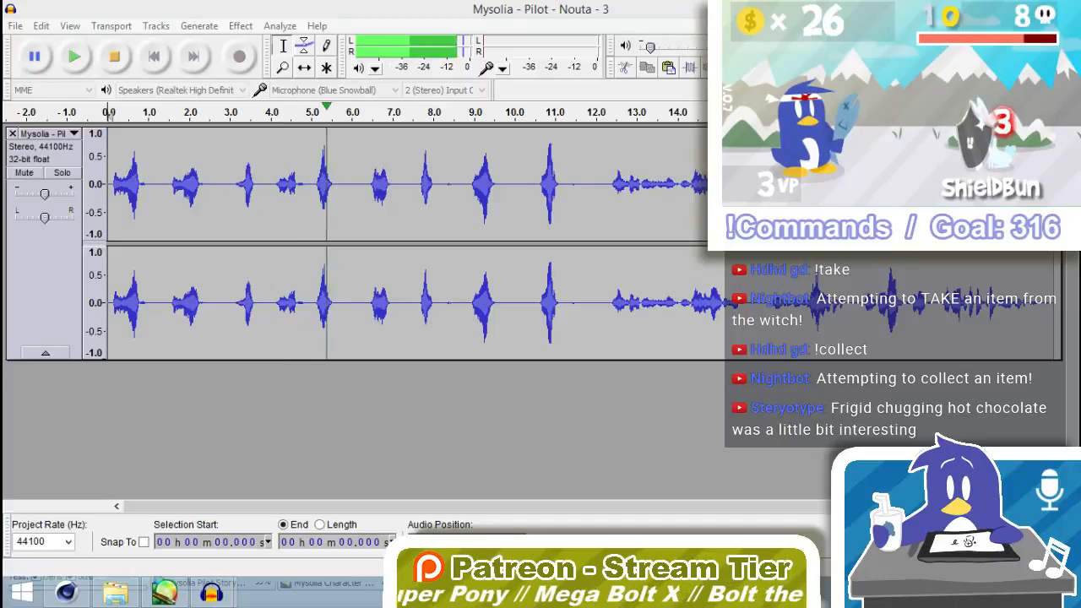
pyautogui.click(36, 59)
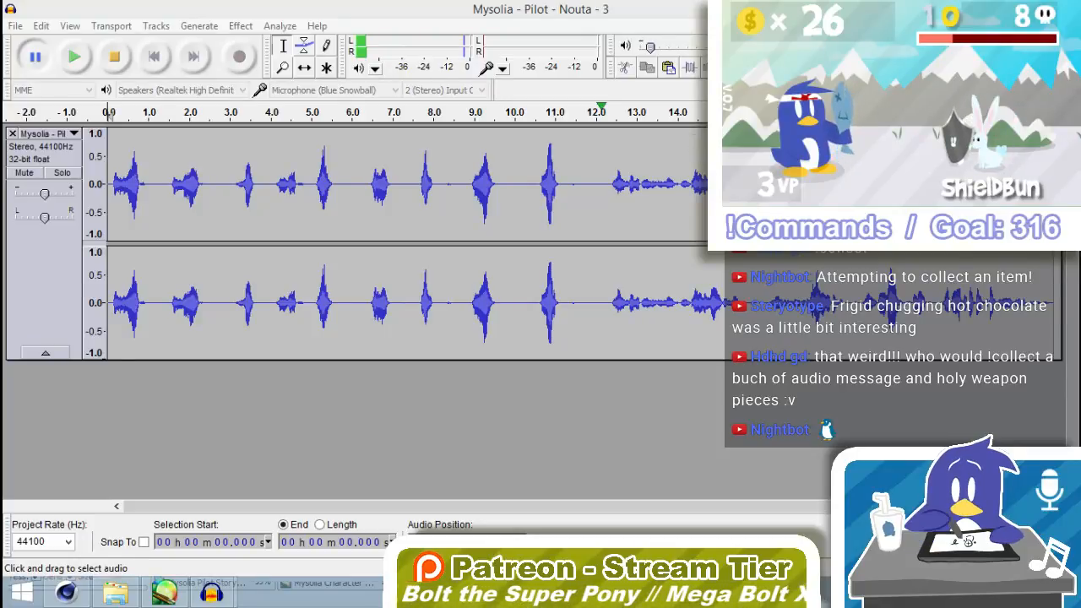
pyautogui.click(74, 56)
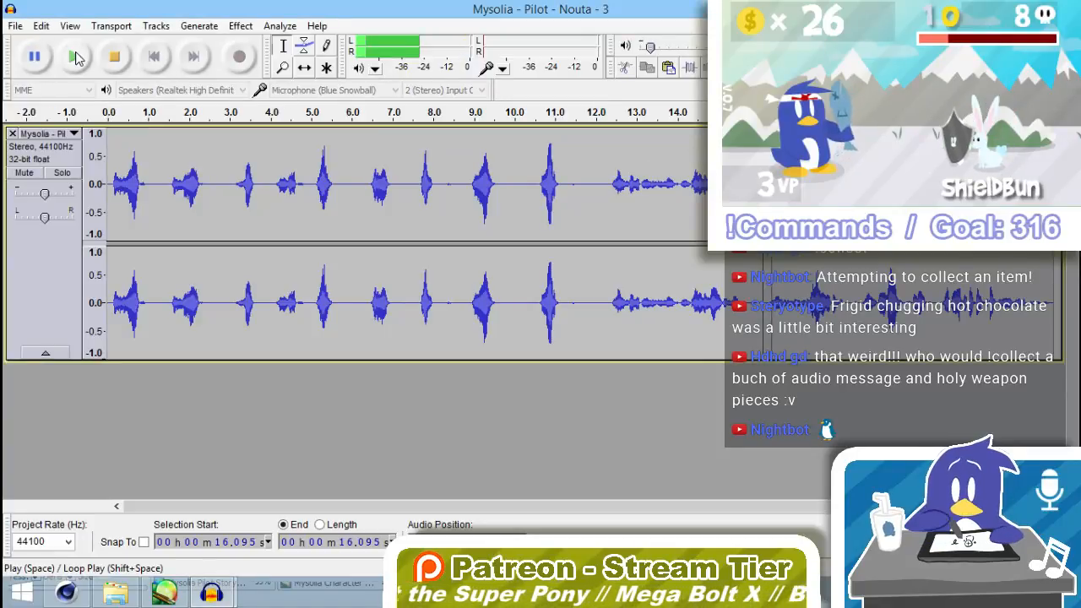
pyautogui.click(608, 172)
pyautogui.click(77, 57)
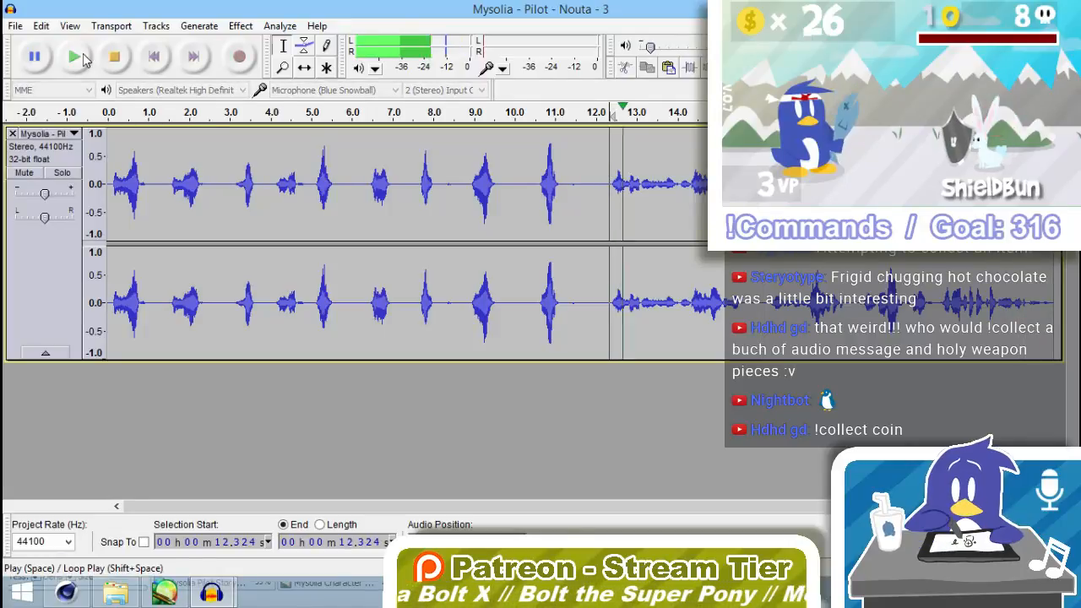
pyautogui.click(37, 58)
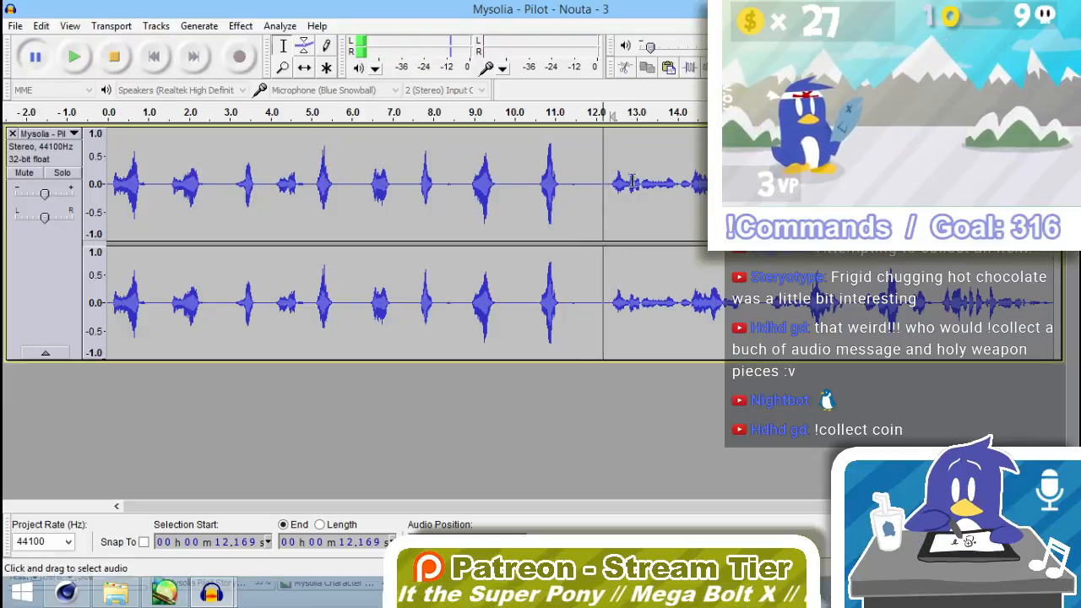
pyautogui.moveTo(603, 180); pyautogui.dragTo(1066, 186)
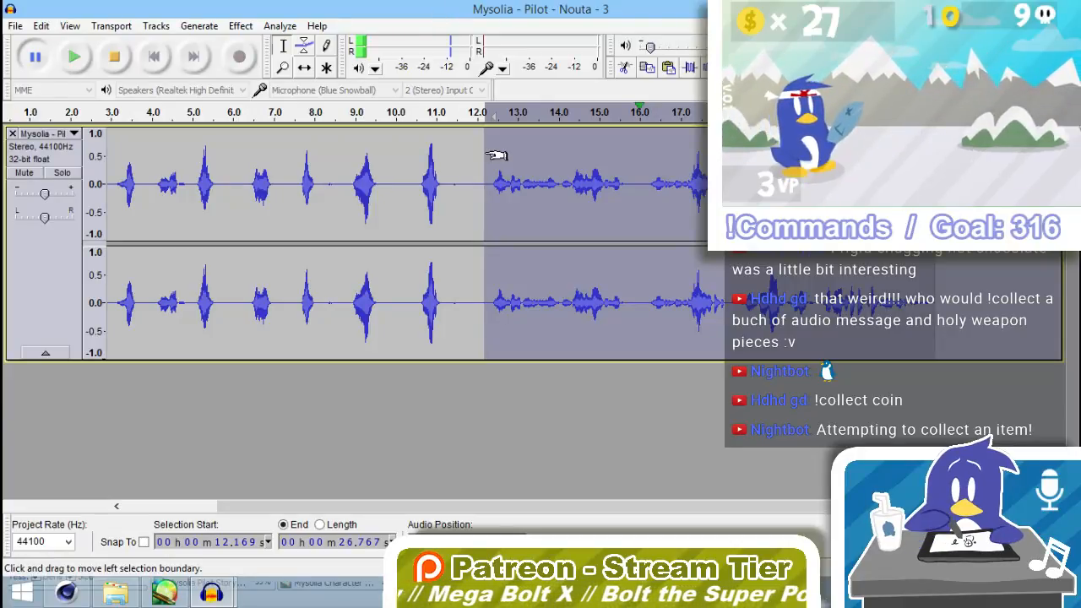
pyautogui.moveTo(481, 154); pyautogui.dragTo(949, 154)
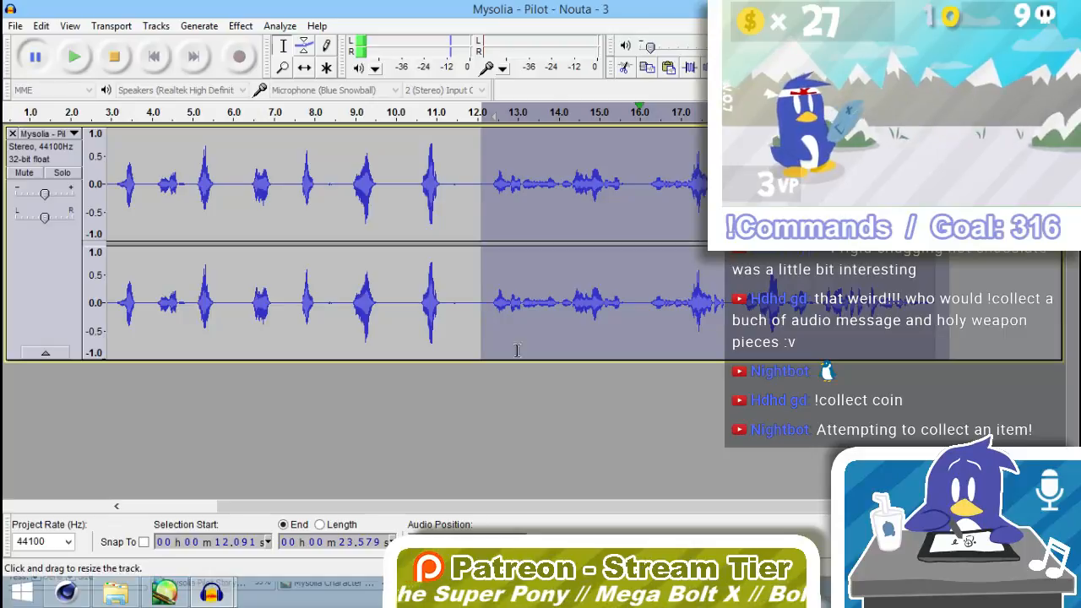
pyautogui.click(479, 207)
pyautogui.moveTo(484, 208); pyautogui.dragTo(955, 208)
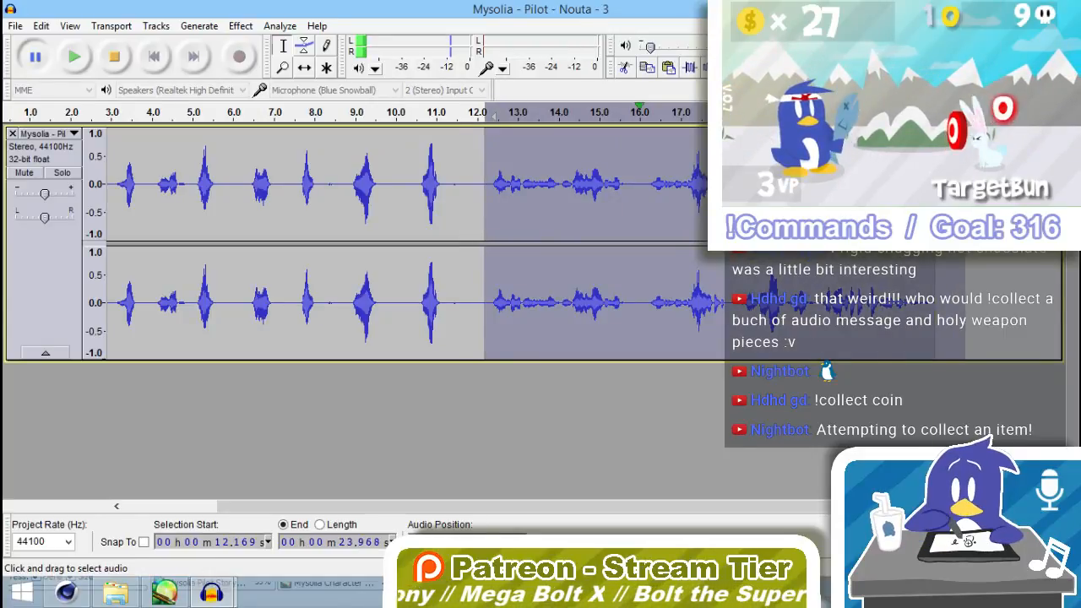
pyautogui.click(562, 181)
pyautogui.click(533, 182)
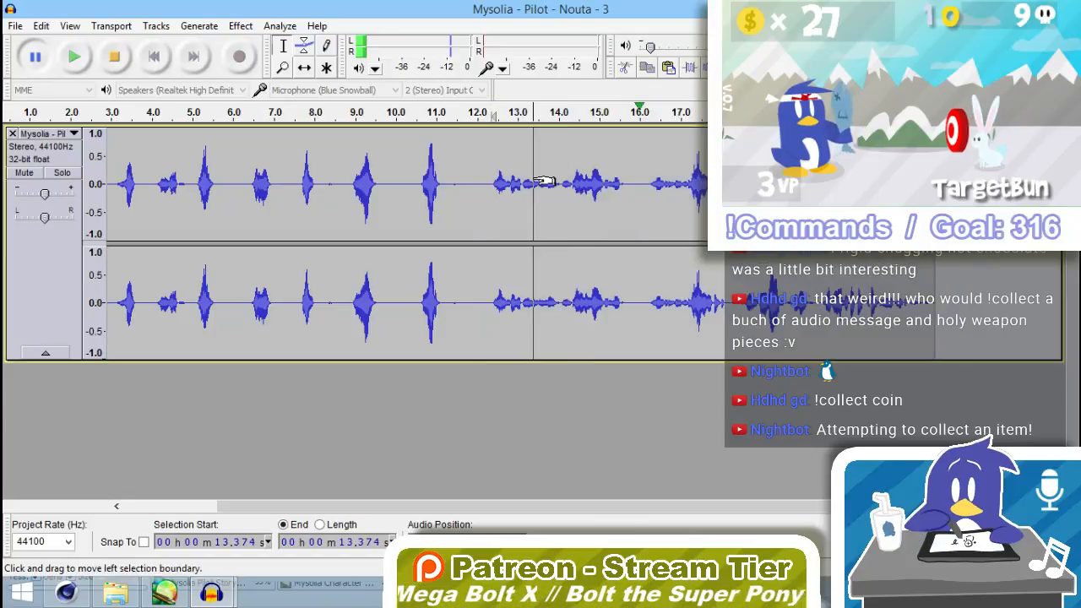
pyautogui.moveTo(486, 184); pyautogui.dragTo(599, 189)
pyautogui.click(495, 184)
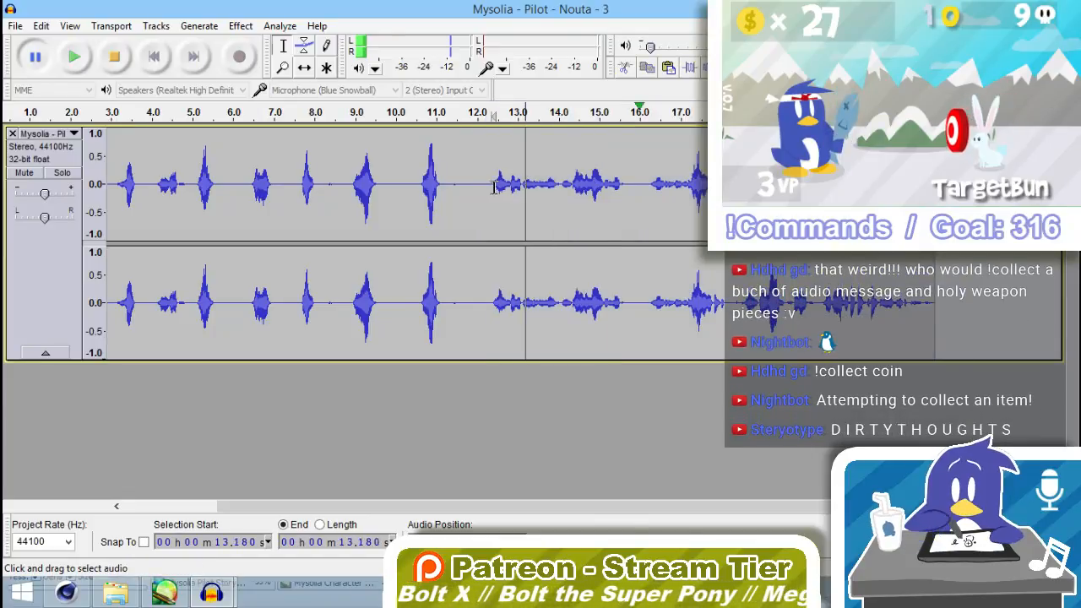
# Delete all the audio after about 11.9 s in the Nouta - 3 recording.
pyautogui.click(229, 181)
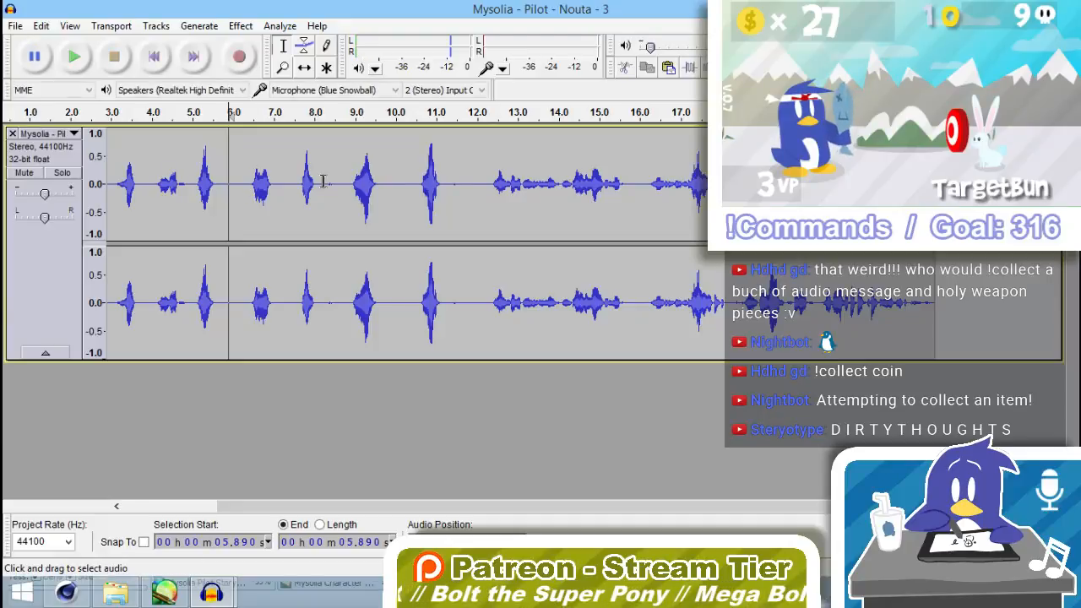
pyautogui.press('space')
pyautogui.press('space')
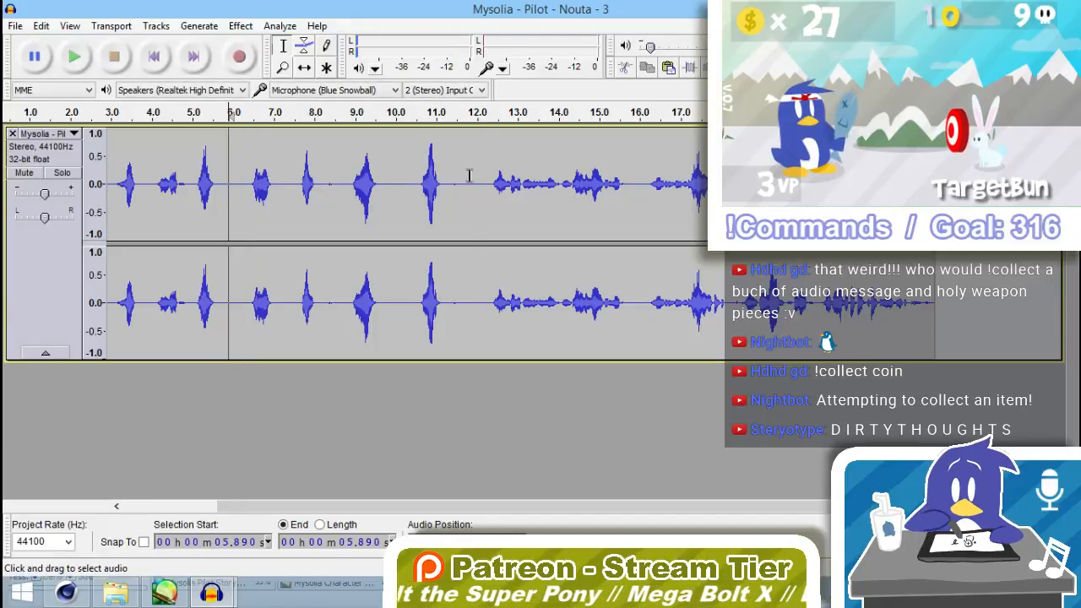
pyautogui.moveTo(473, 174); pyautogui.dragTo(959, 181)
pyautogui.press('Delete')
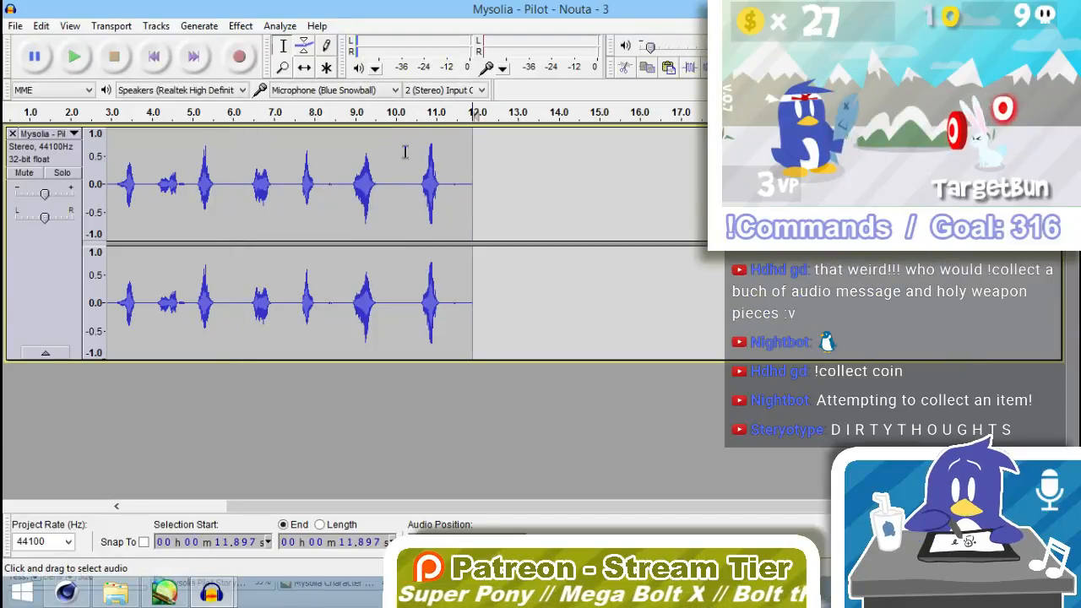
pyautogui.moveTo(463, 509); pyautogui.dragTo(360, 508)
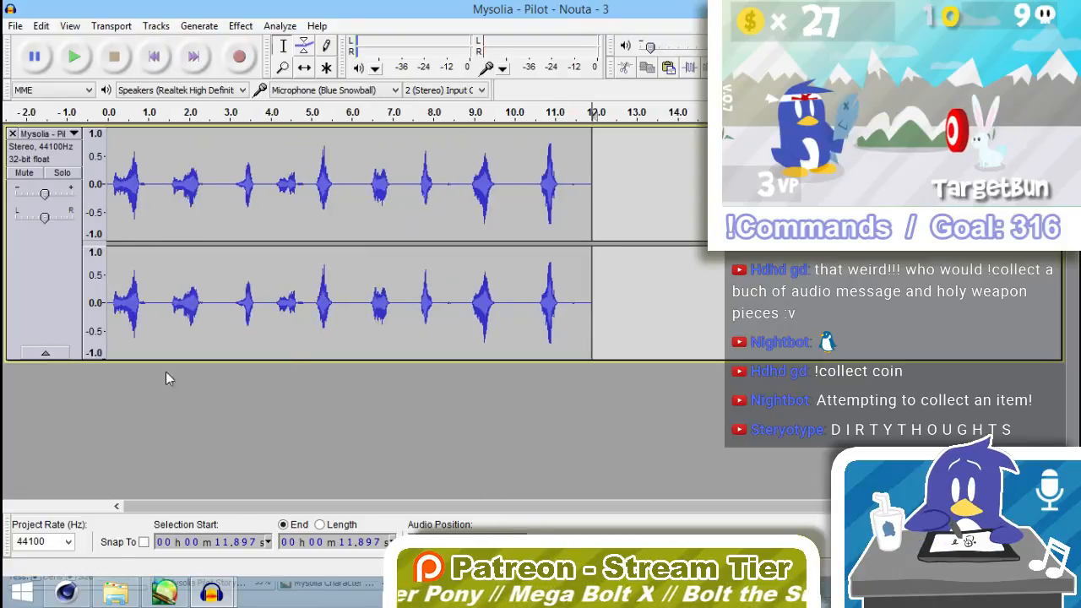
pyautogui.click(95, 186)
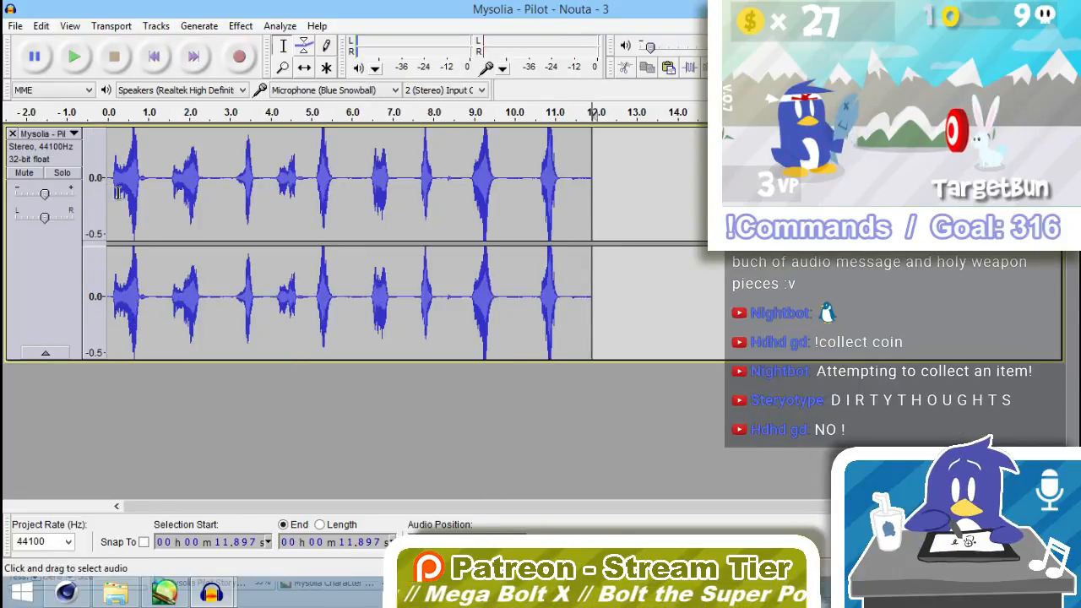
pyautogui.hotkey('ctrl', 'v')
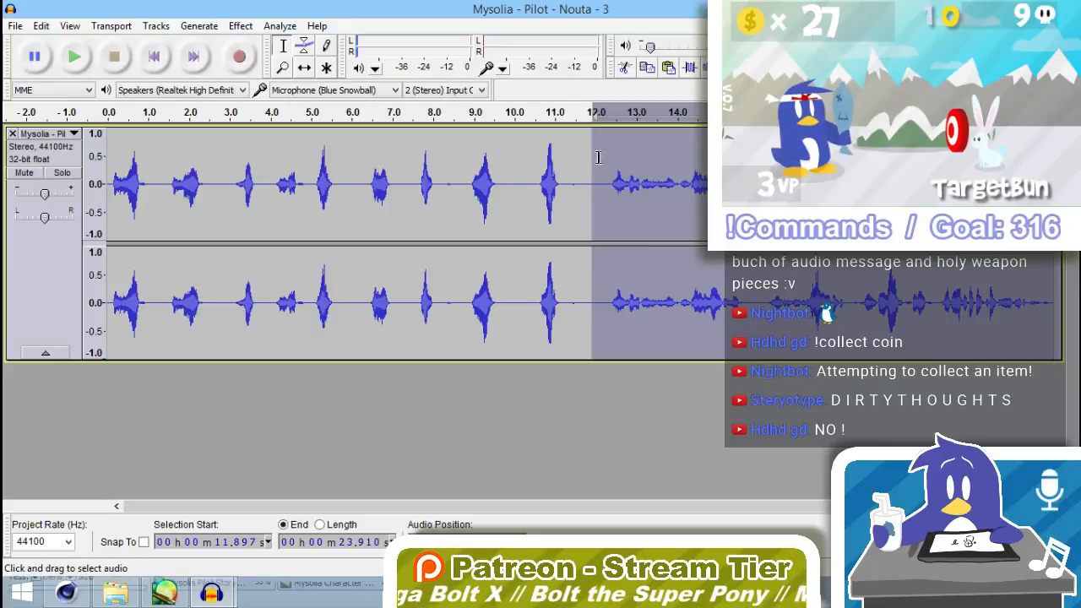
pyautogui.press('Delete')
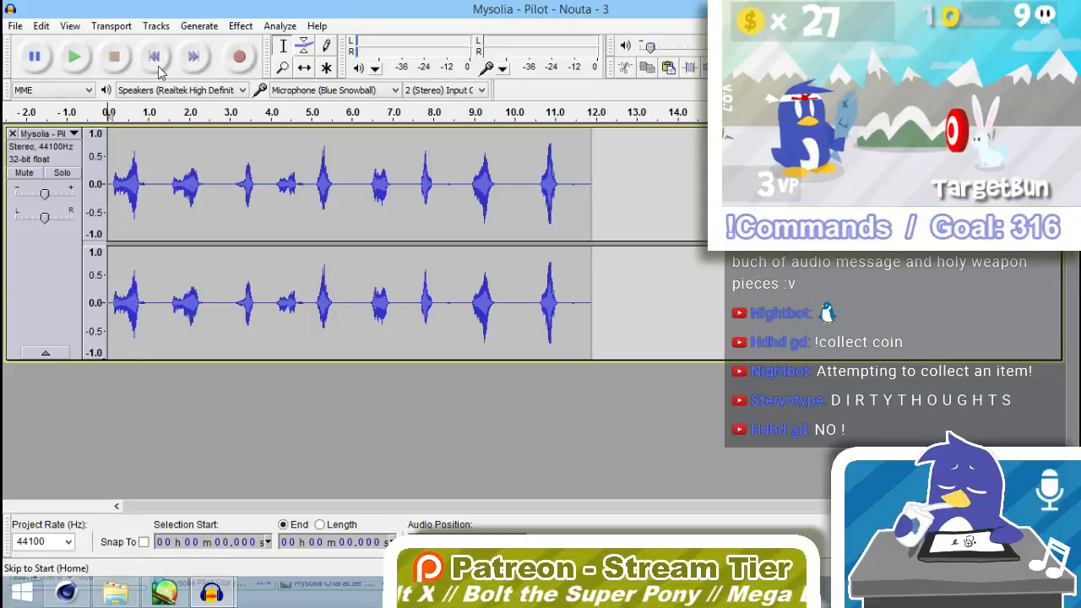
# Play the remaining grunt takes from the start, and replay them from about 4.0 s and 8.8 s.
pyautogui.press('space')
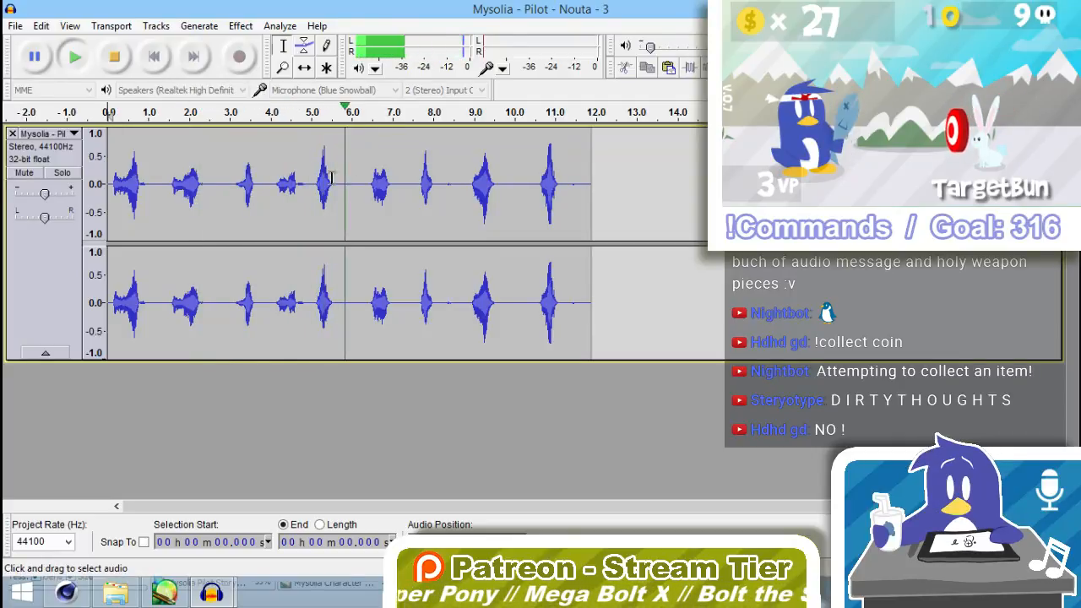
pyautogui.press('space')
pyautogui.click(272, 179)
pyautogui.press('space')
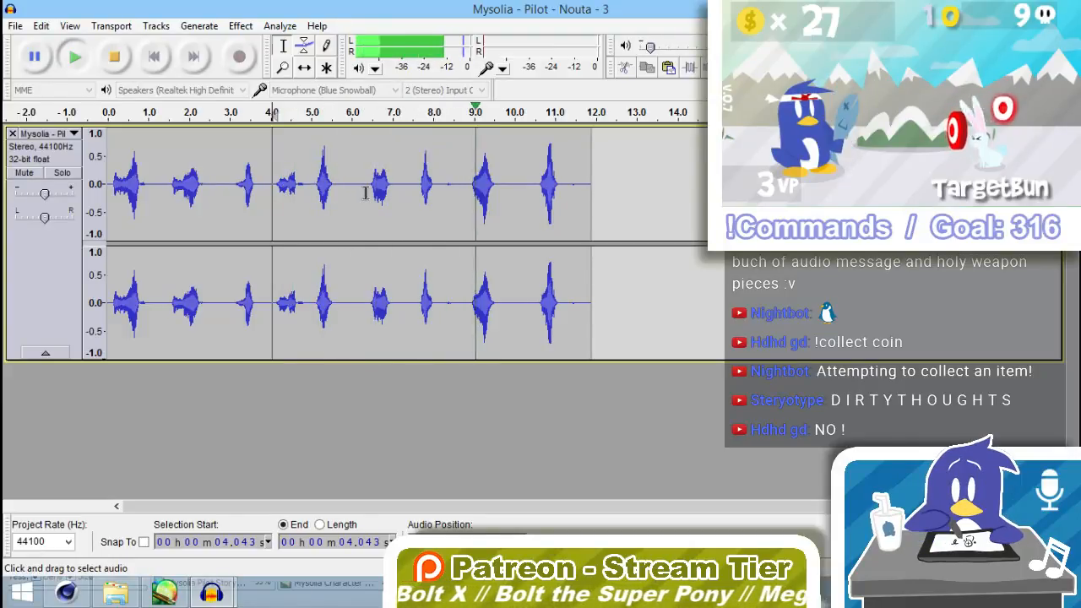
pyautogui.press('space')
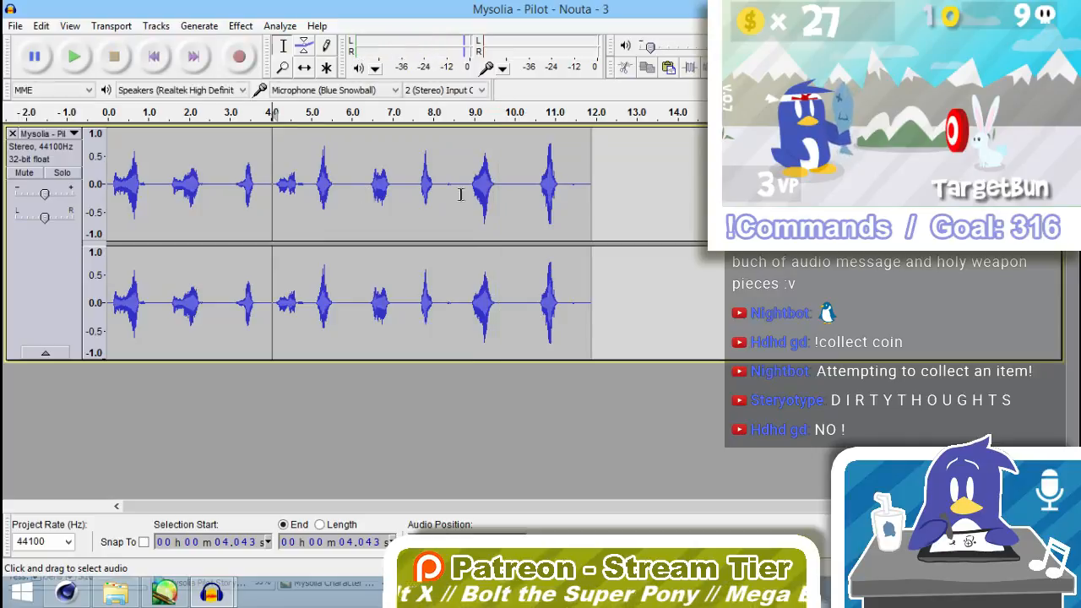
pyautogui.click(549, 191)
pyautogui.click(467, 197)
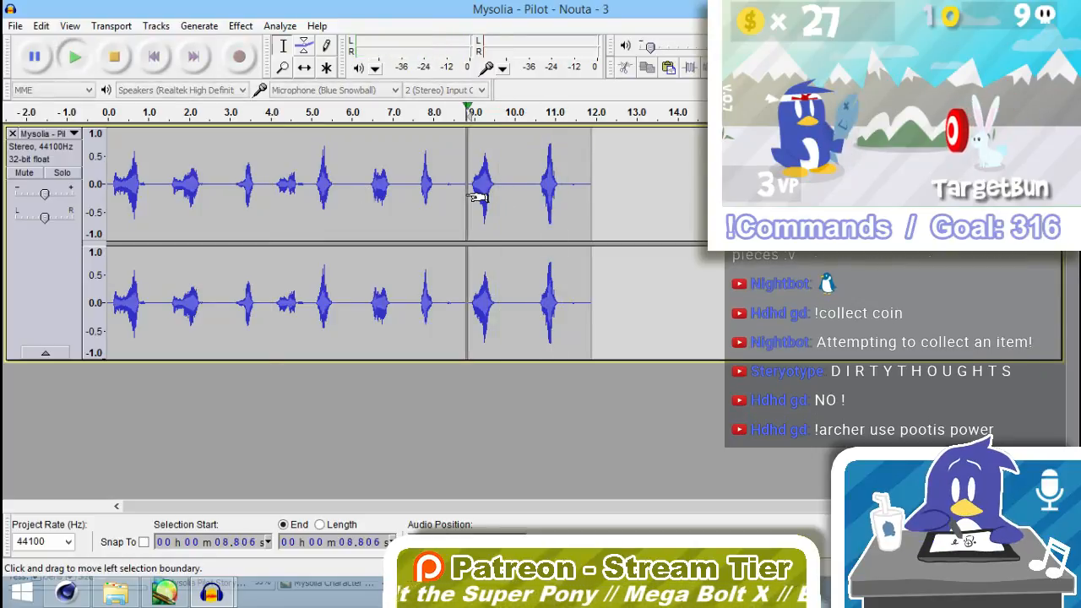
pyautogui.press('space')
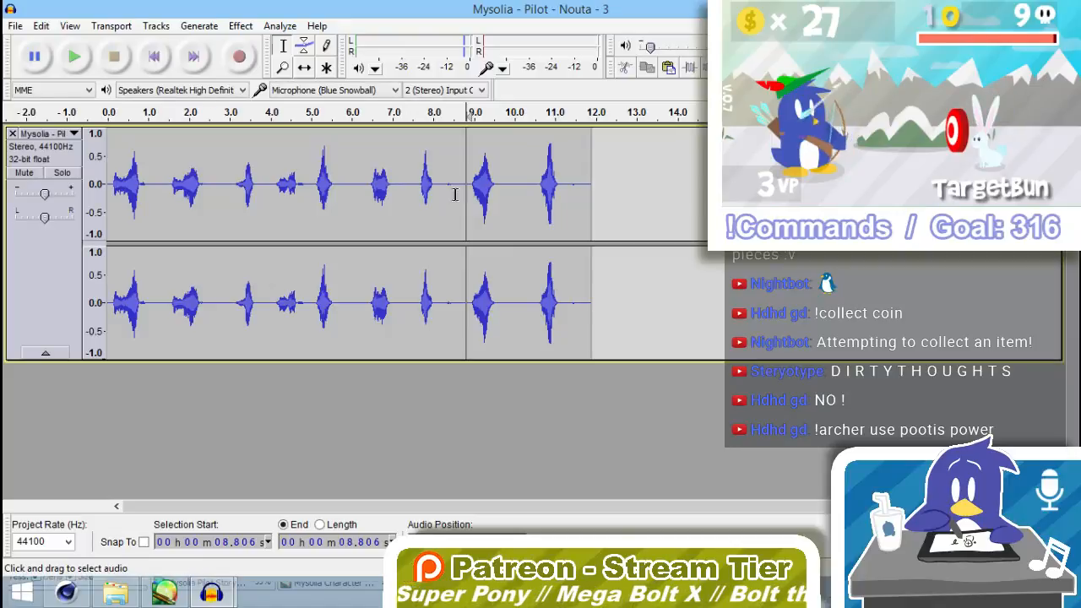
# Select the grunt from about 8.8 to 9.7 s and export it as the MP3 "Nouta - Agressive Grunt" in the Scene 2 folder.
pyautogui.moveTo(502, 195); pyautogui.dragTo(467, 196)
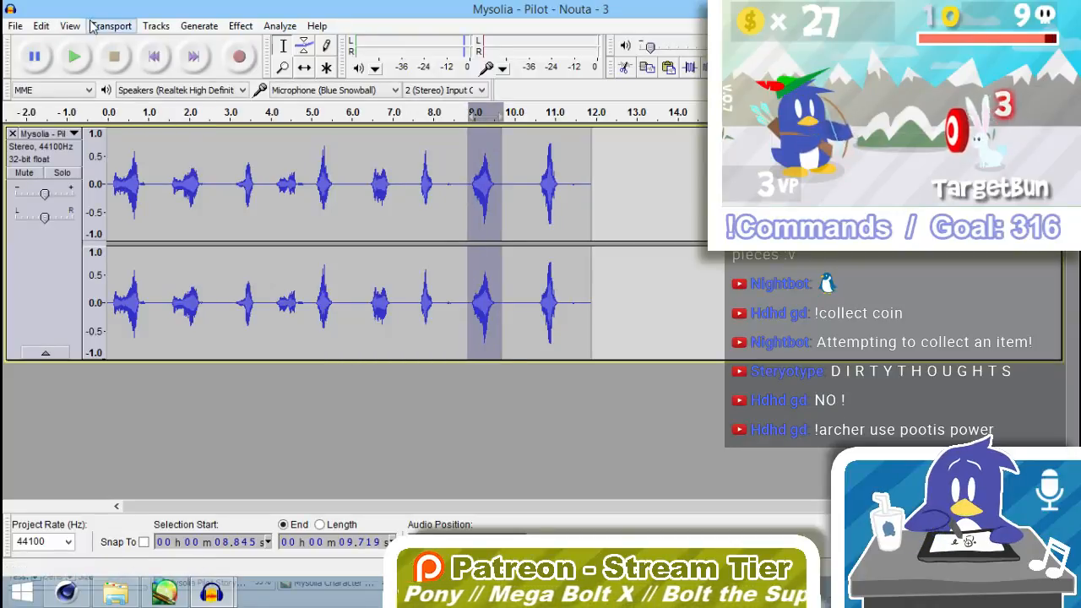
pyautogui.click(15, 25)
pyautogui.click(54, 256)
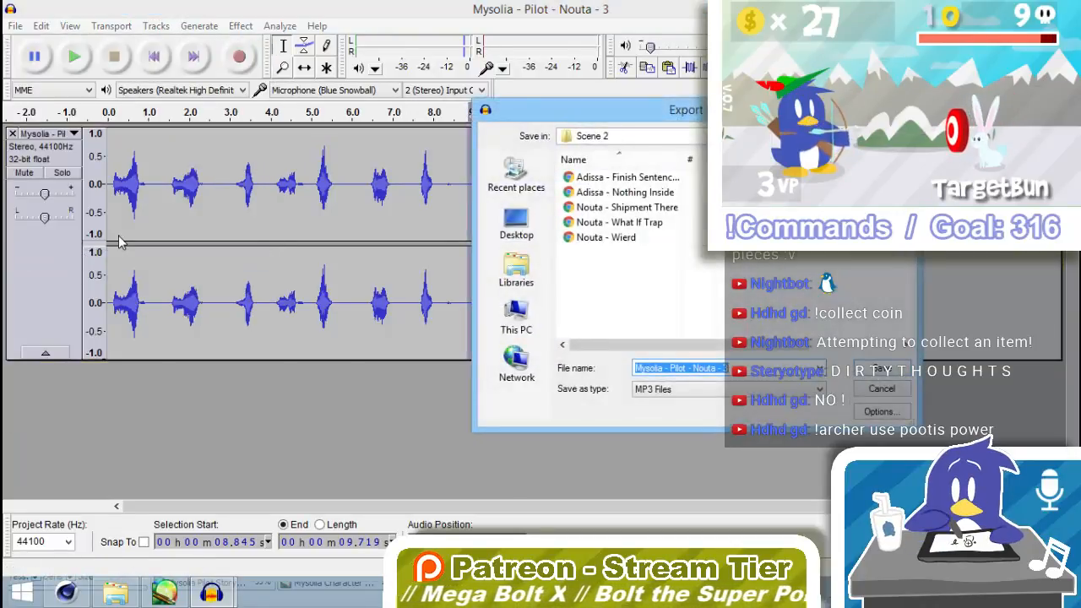
pyautogui.write('Nouta - G')
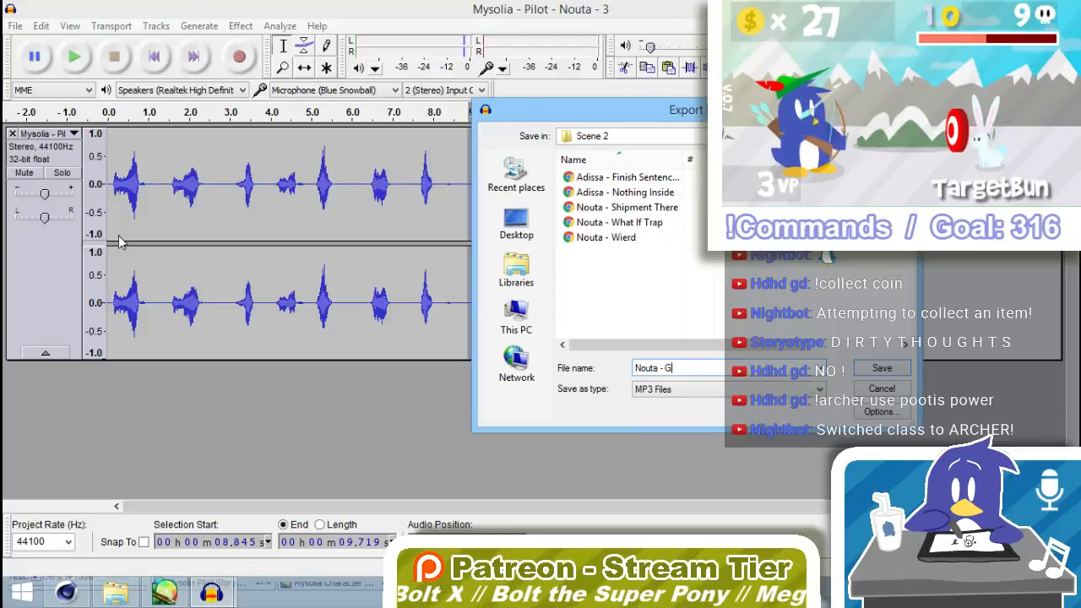
pyautogui.press('BackSpace')
pyautogui.write('Agres')
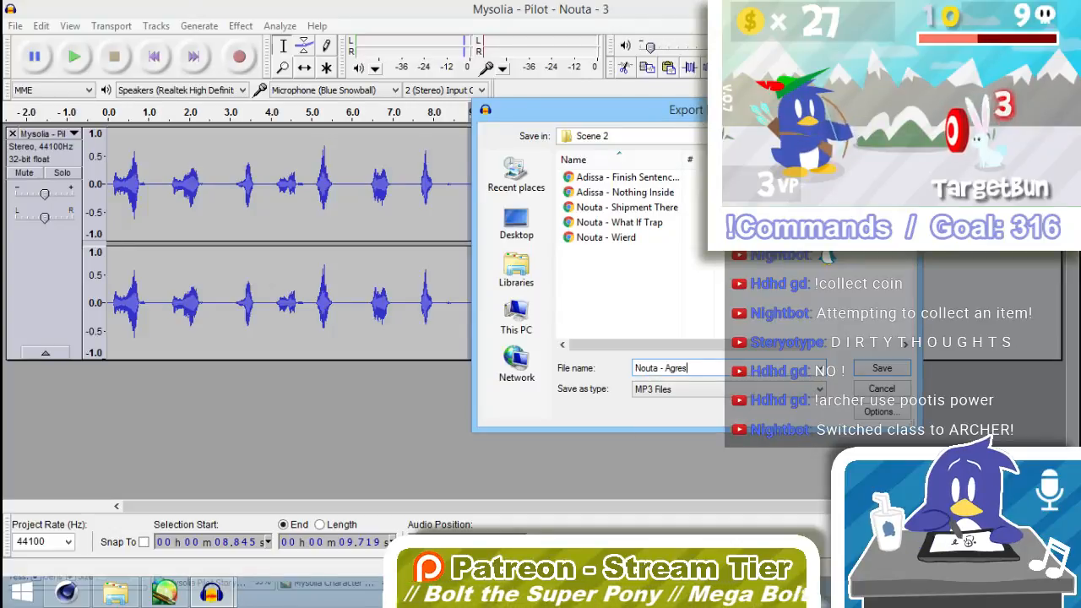
pyautogui.write('sive Grunt')
pyautogui.press('Return')
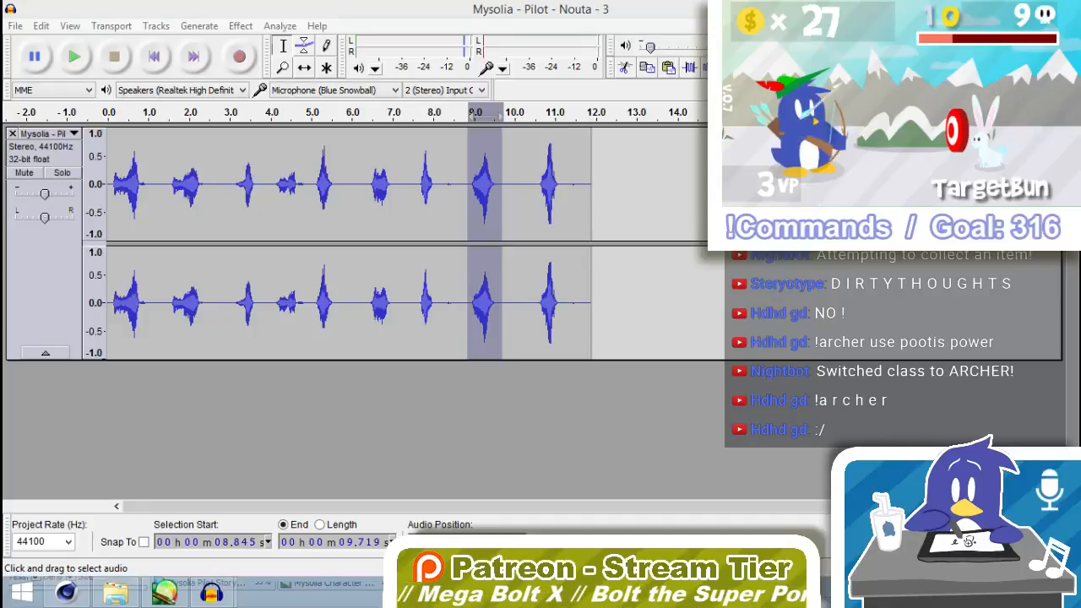
# Close the Nouta - 3 project without saving changes and switch to the Mysolia - Pilot - Nouta - 4 project.
pyautogui.hotkey('alt', 'F4')
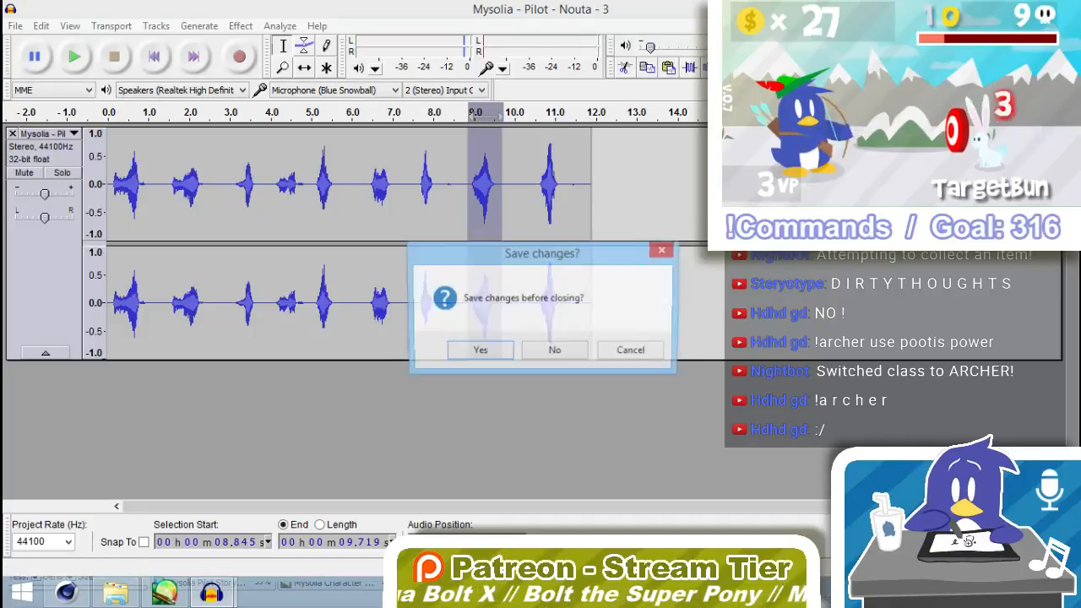
pyautogui.click(540, 349)
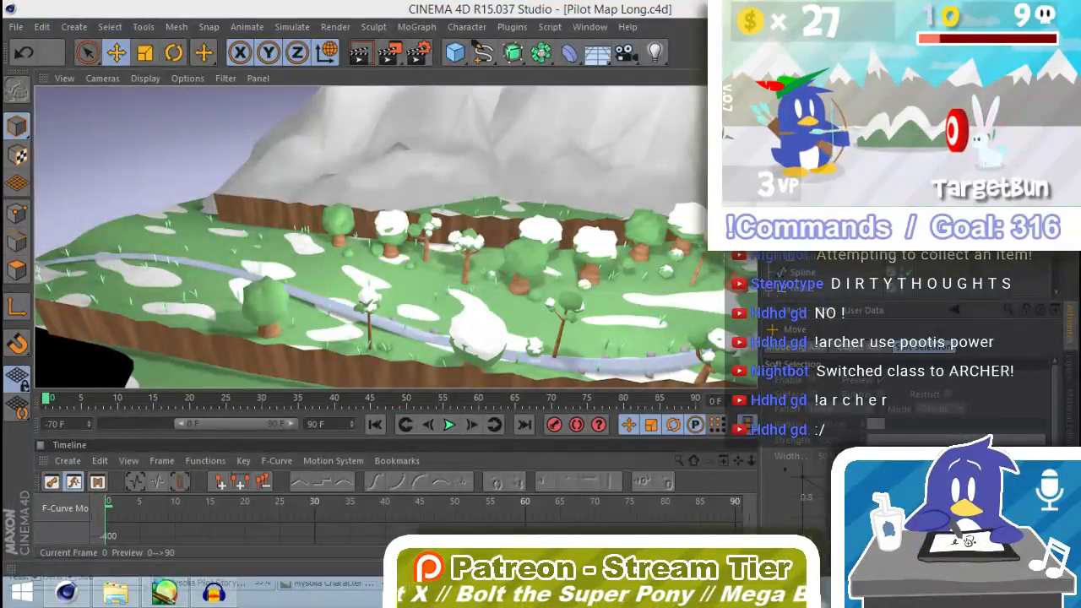
pyautogui.hotkey('alt', 'Tab')
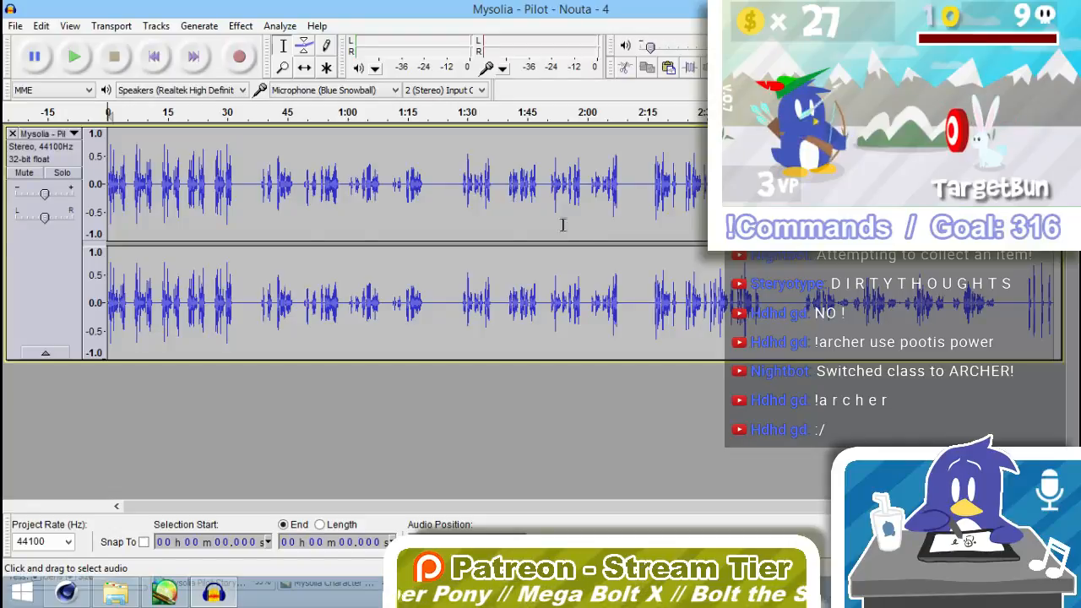
# Play the Nouta - 4 recording from the start, and replay the takes from about 13.1 s and 29.5 s.
pyautogui.click(83, 59)
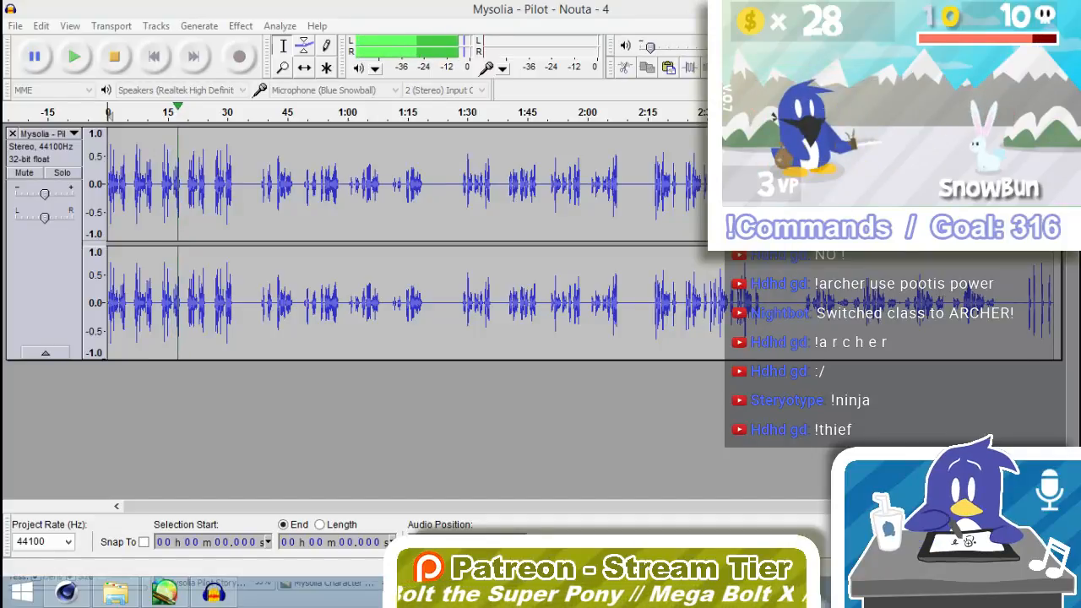
pyautogui.click(160, 157)
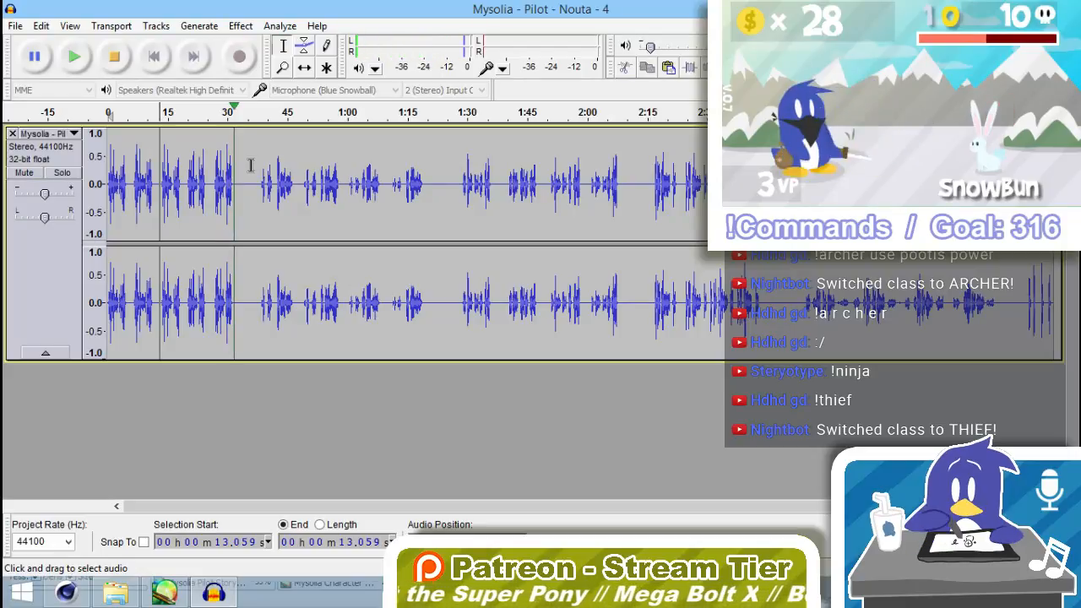
pyautogui.press('space')
pyautogui.press('space')
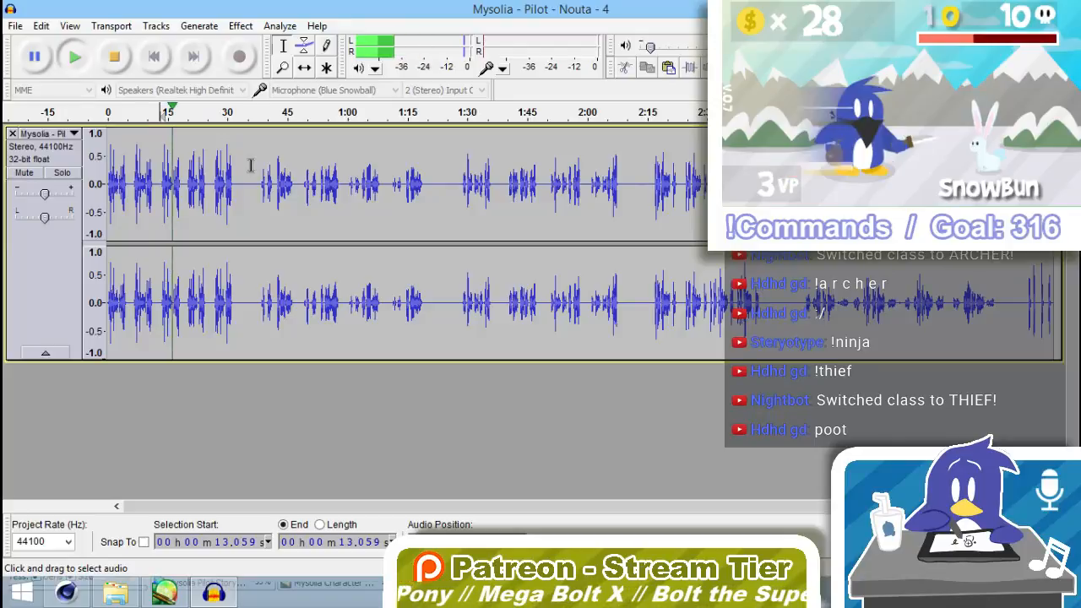
pyautogui.click(225, 175)
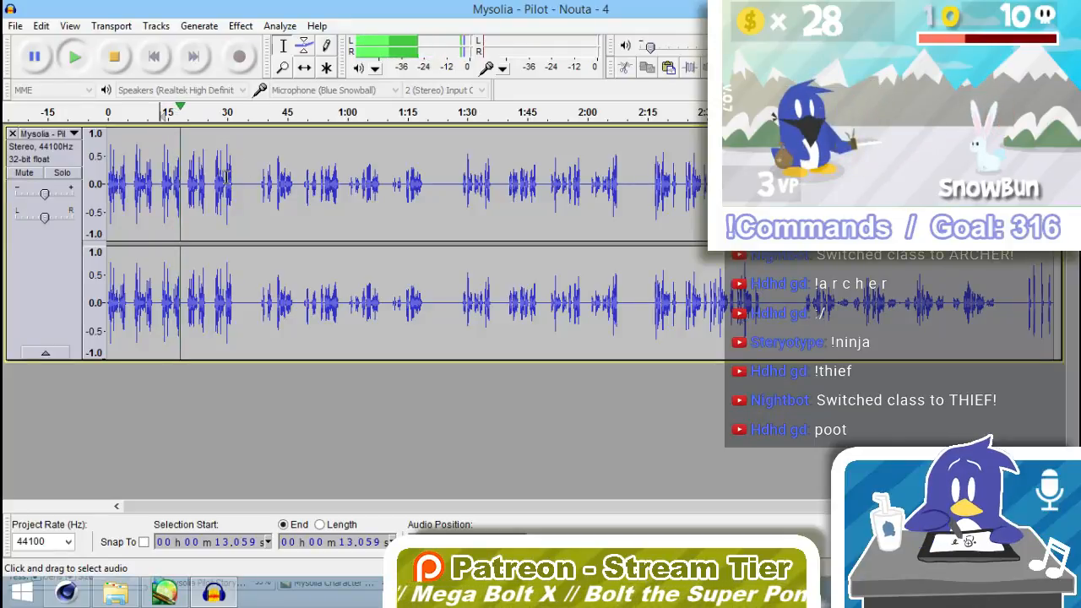
pyautogui.press('space')
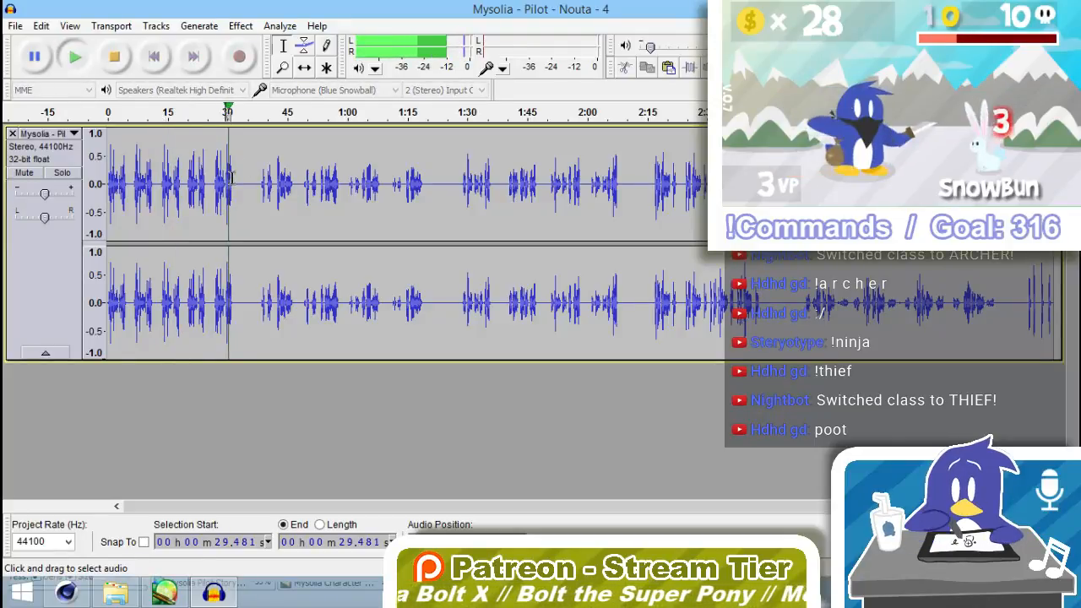
pyautogui.press('space')
# Select the final phrase of the fifth take, from about 29.6 to 32.0 s, and copy it.
pyautogui.hotkey('ctrl', '1')
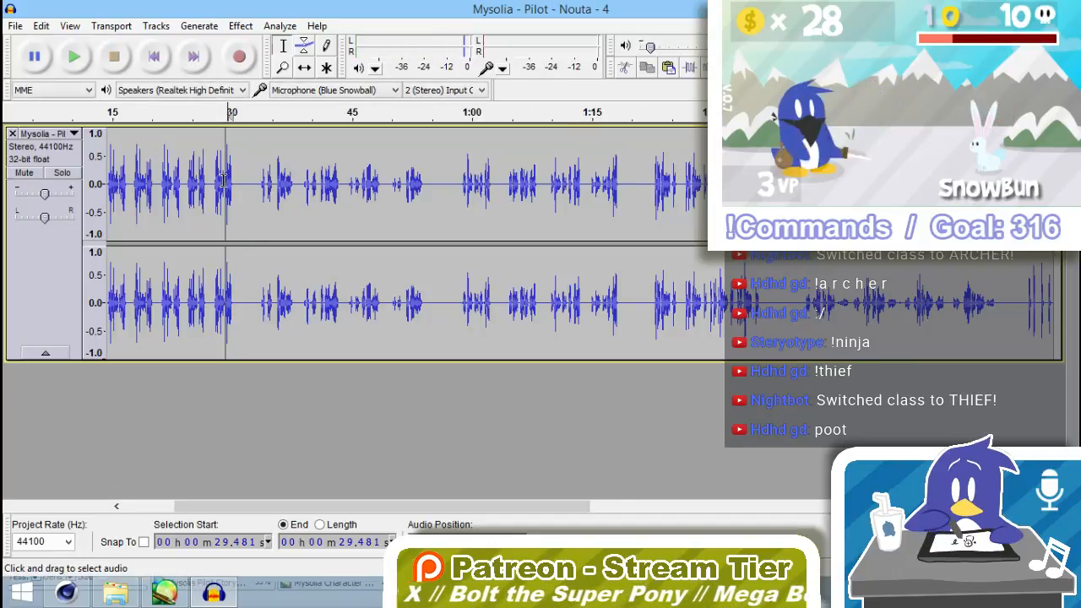
pyautogui.hotkey('ctrl', '1')
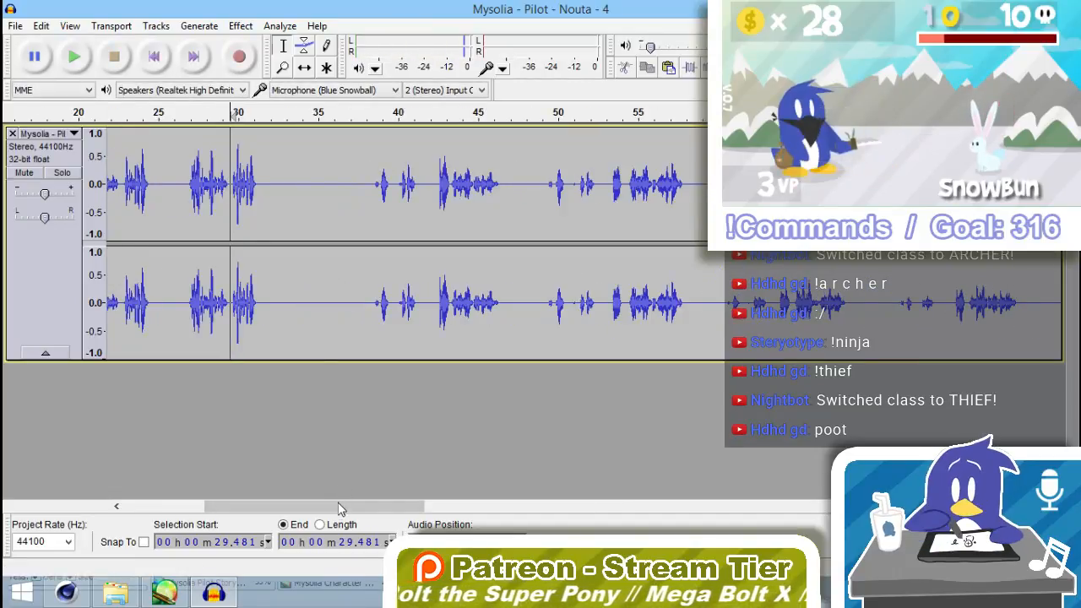
pyautogui.moveTo(341, 507); pyautogui.dragTo(259, 509)
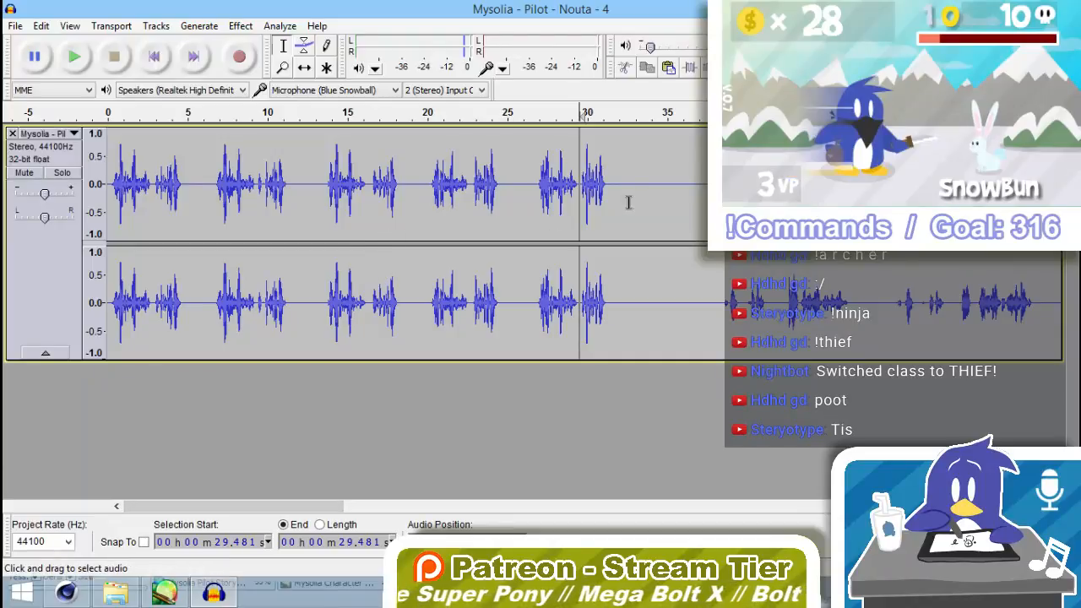
pyautogui.moveTo(619, 181); pyautogui.dragTo(580, 181)
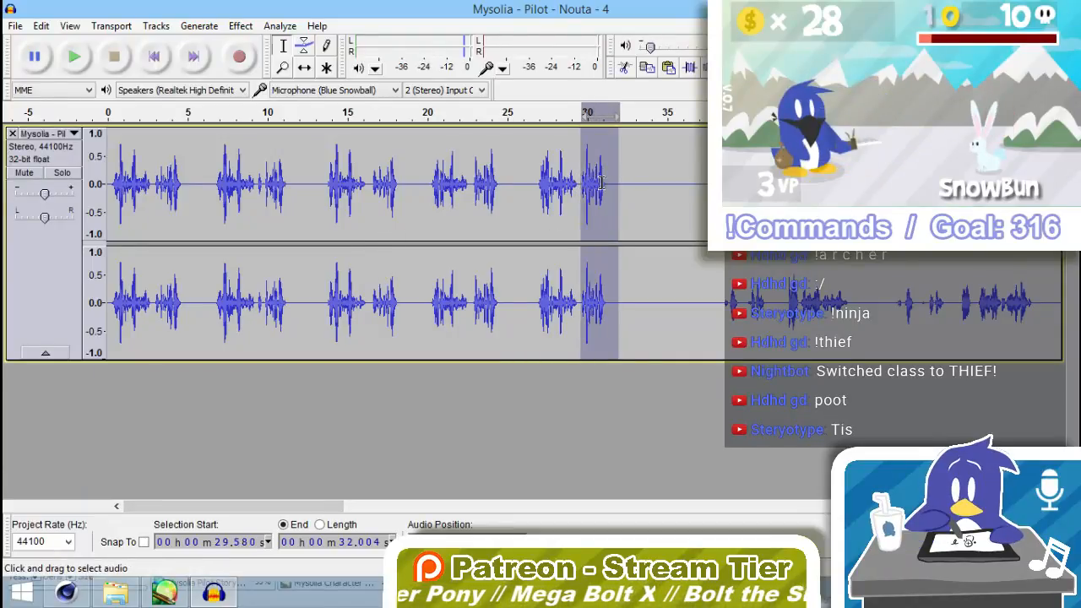
# Paste the copied phrase into the third take at about 16.3 s and play the combined take from about 13.7 s.
pyautogui.click(328, 179)
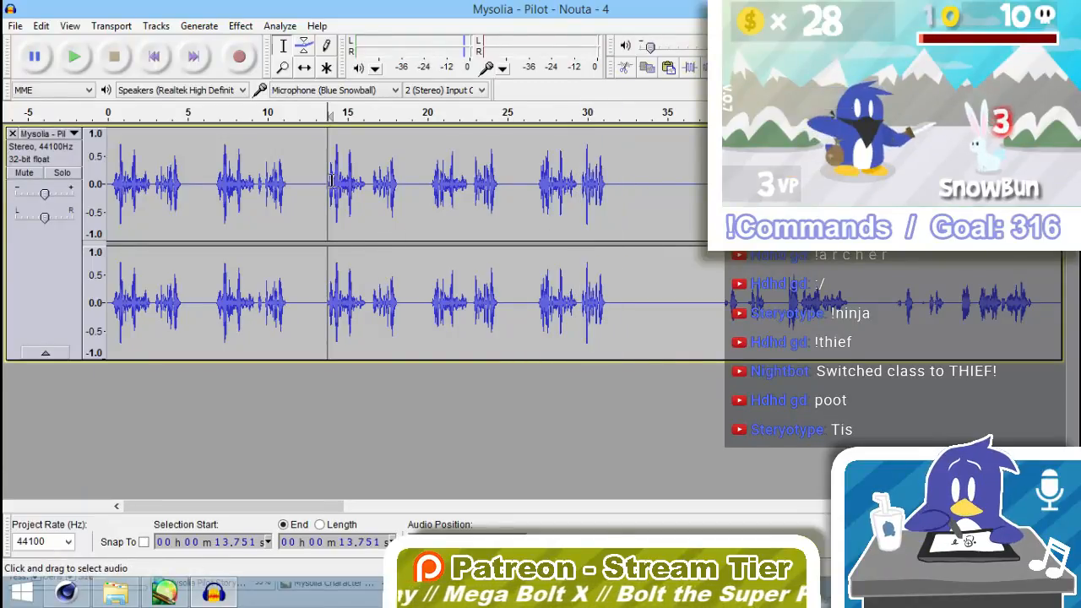
pyautogui.press('space')
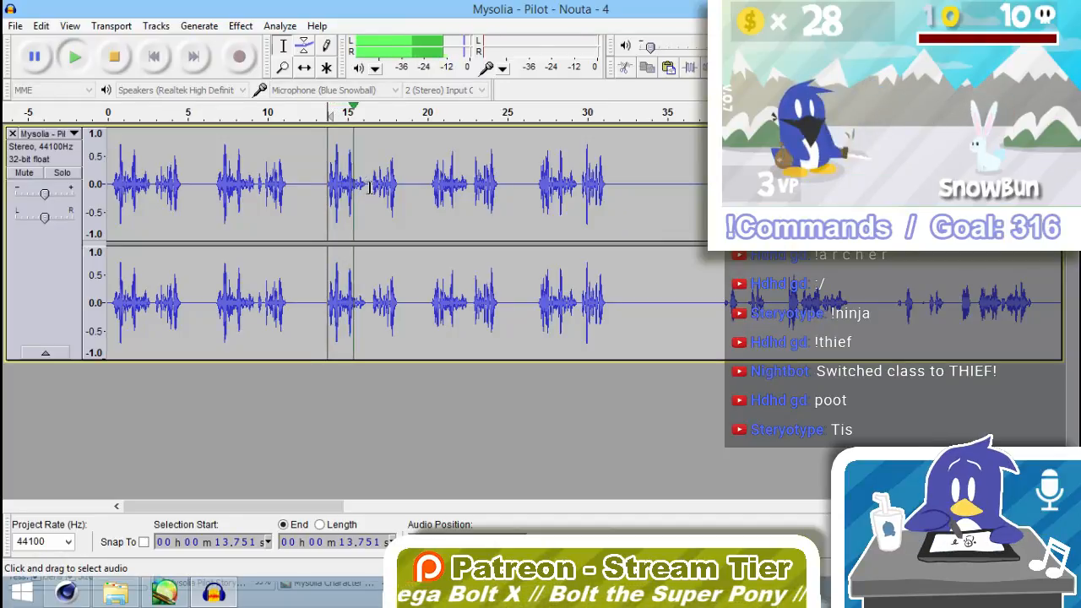
pyautogui.press('space')
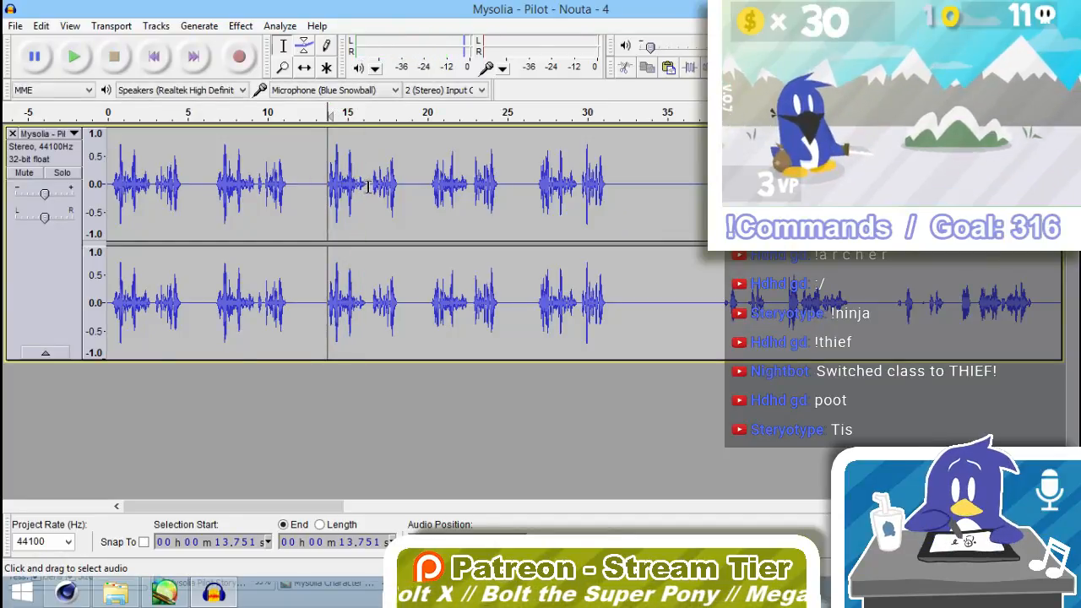
pyautogui.click(368, 187)
pyautogui.hotkey('ctrl', 'v')
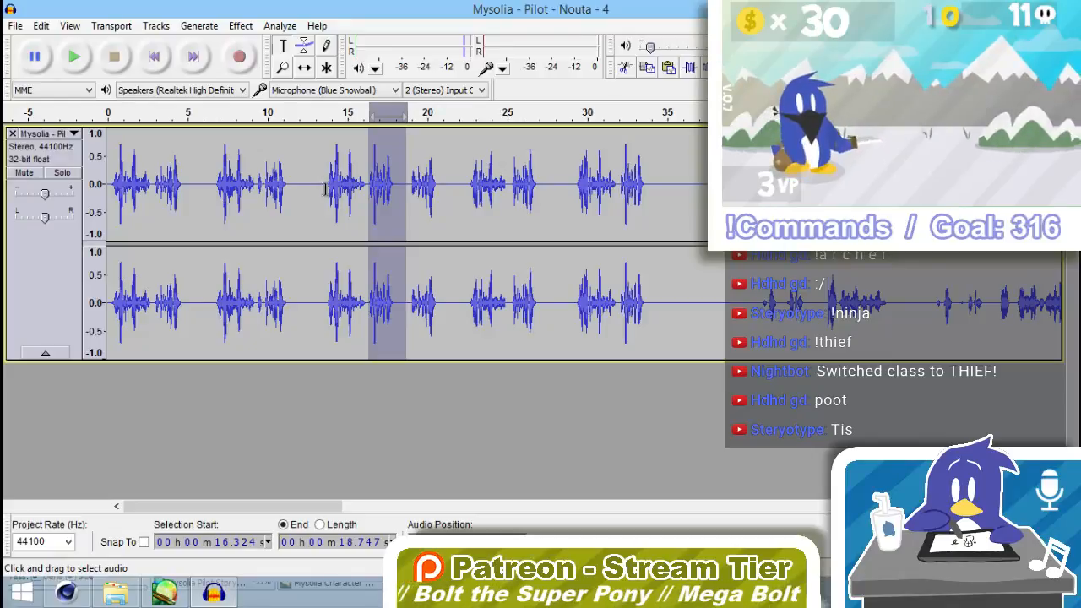
pyautogui.click(325, 190)
pyautogui.press('space')
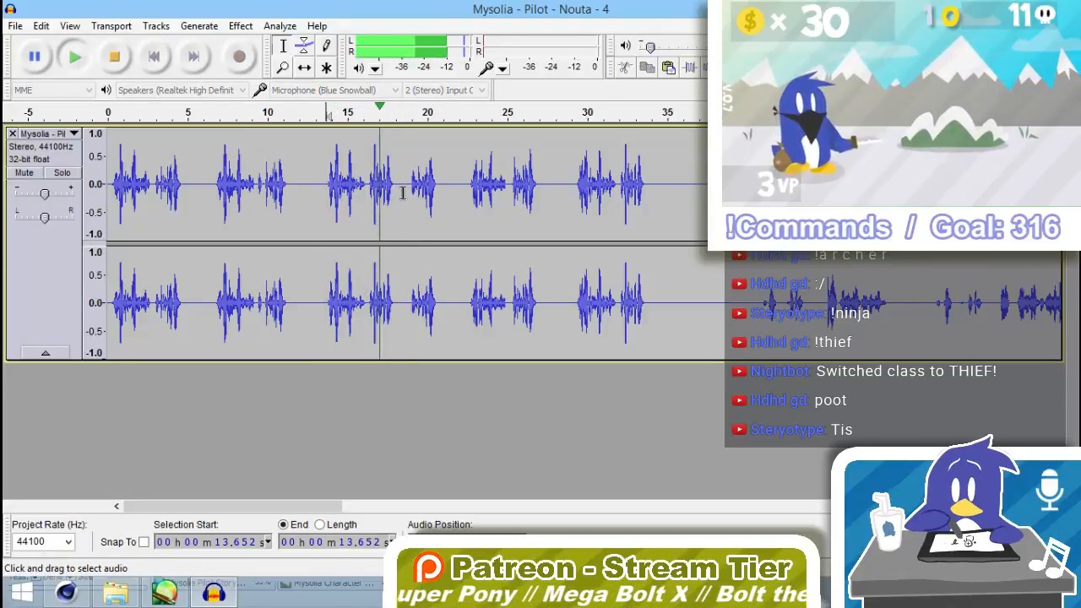
# Select the combined take from about 13.5 to 18.5 s and export it as the MP3 "Nouta - Not In Position" in the Scene 4 folder.
pyautogui.moveTo(403, 193); pyautogui.dragTo(324, 190)
pyautogui.click(15, 26)
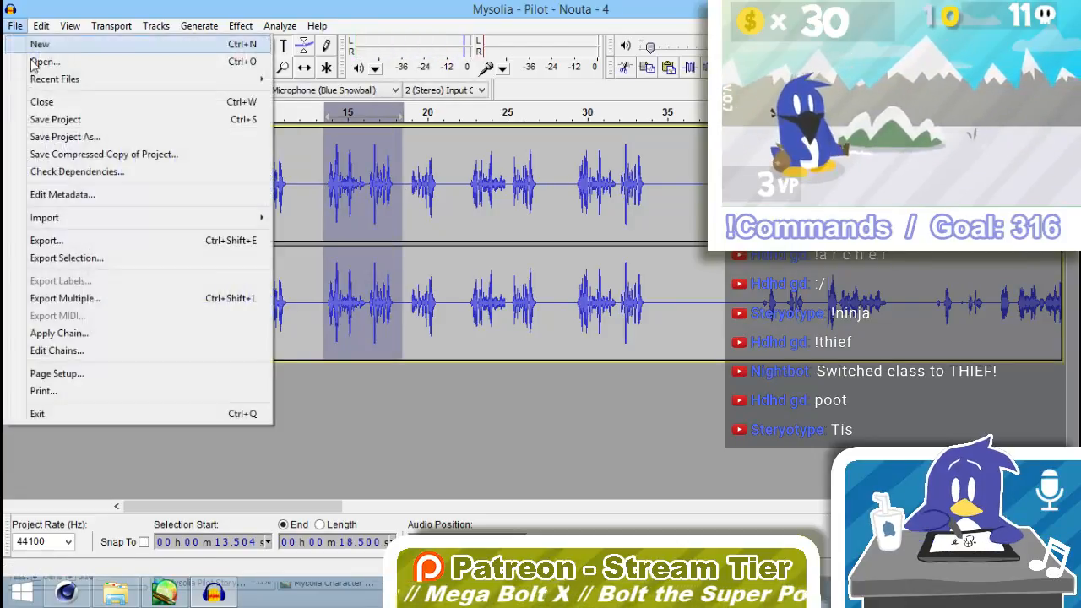
pyautogui.click(64, 253)
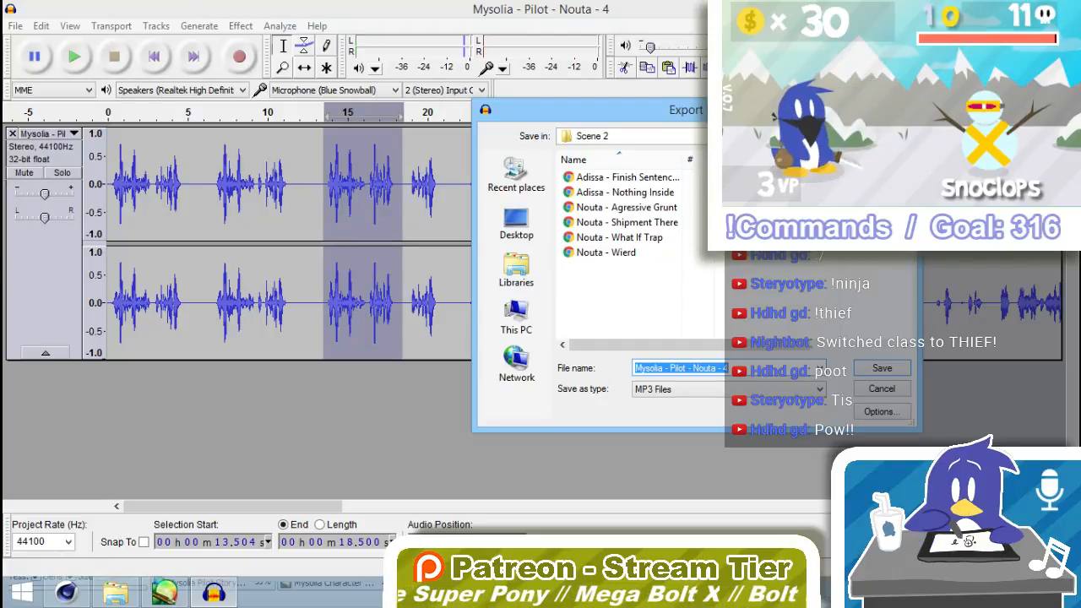
pyautogui.click(841, 135)
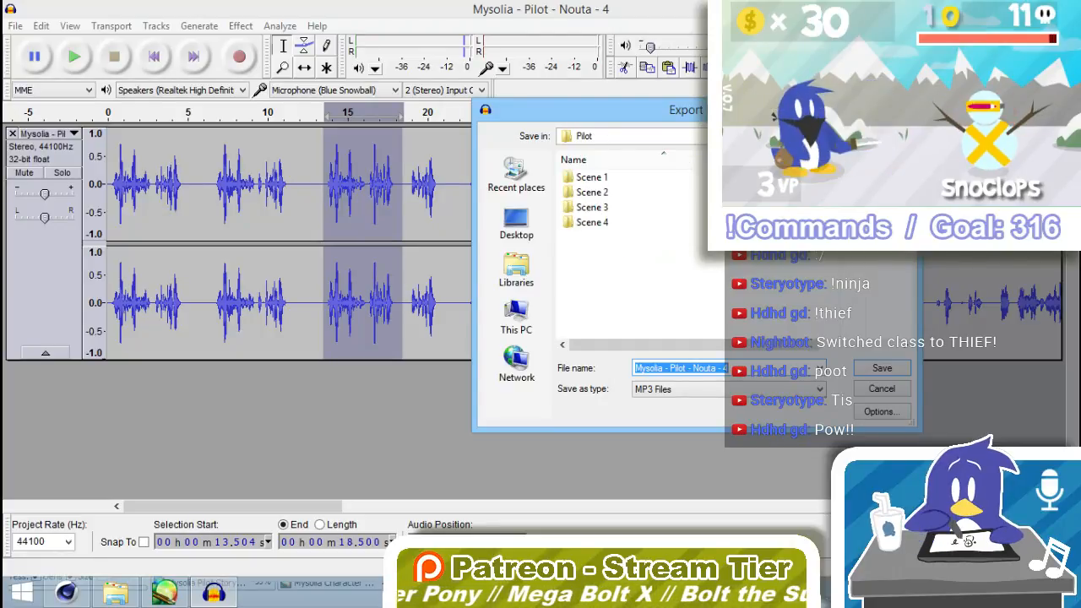
pyautogui.doubleClick(593, 222)
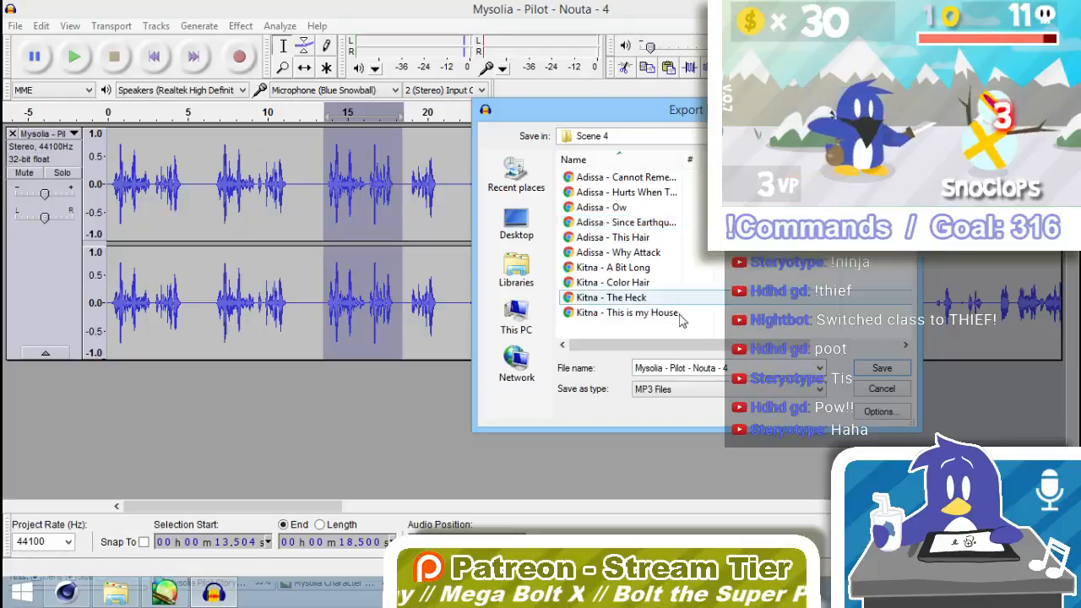
pyautogui.write('Nouta ')
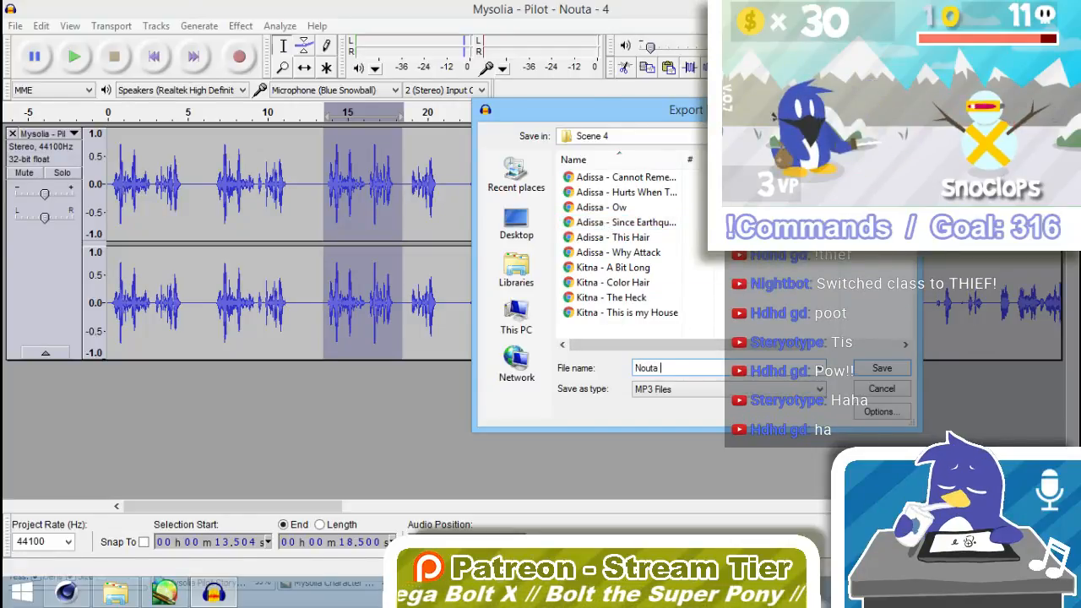
pyautogui.write('-')
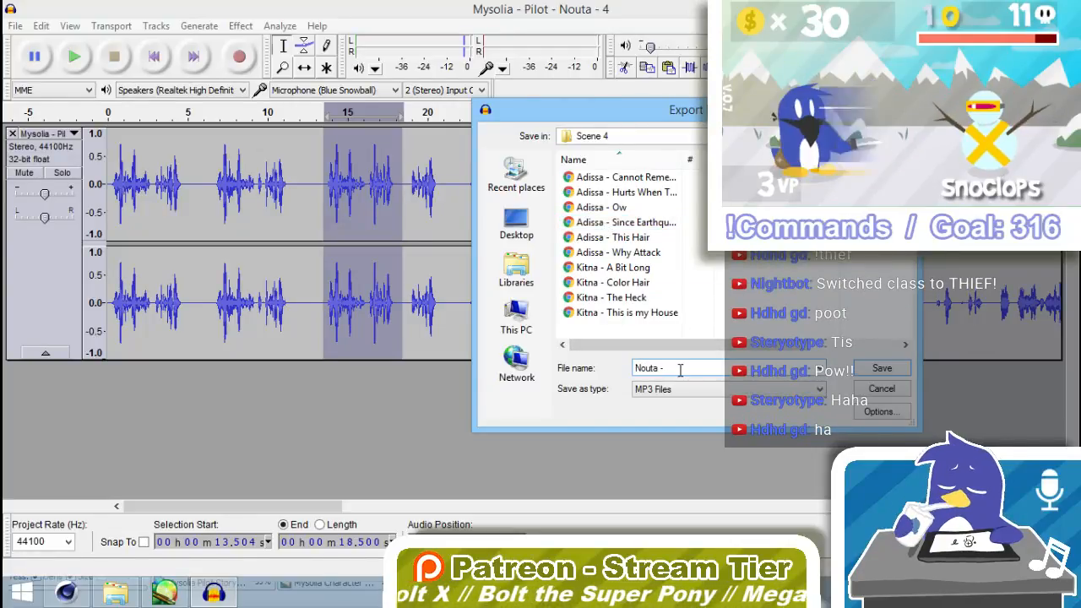
pyautogui.write(' Not In Pos')
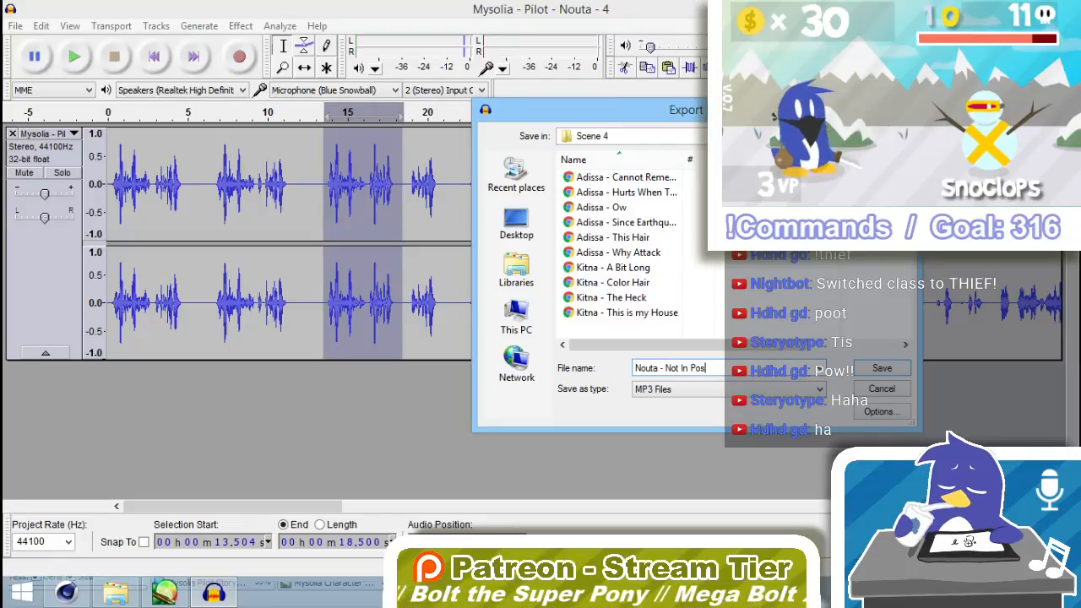
pyautogui.write('ition')
pyautogui.press('Return')
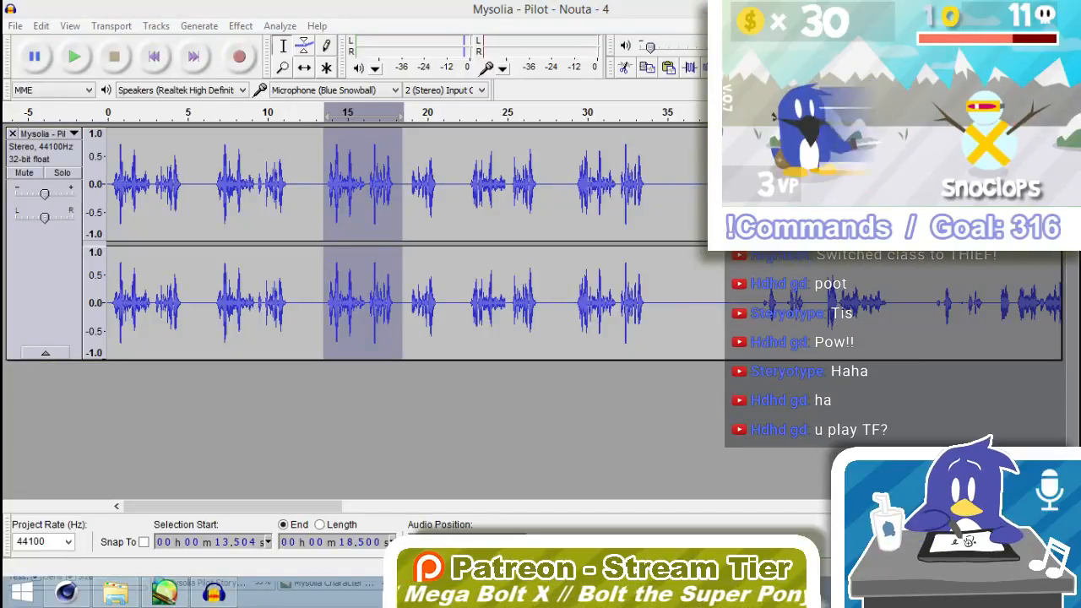
# Switch to File Explorer and copy the "Nouta - Agressive Grunt" file from the Scene 2 folder into Scene 3.
pyautogui.click(115, 593)
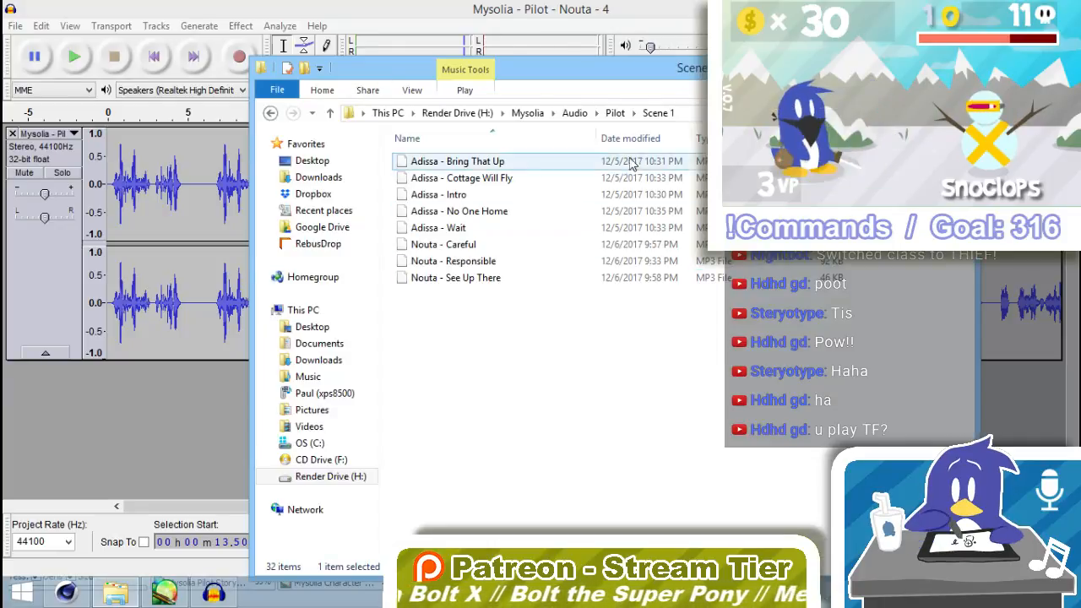
pyautogui.click(615, 112)
pyautogui.doubleClick(459, 186)
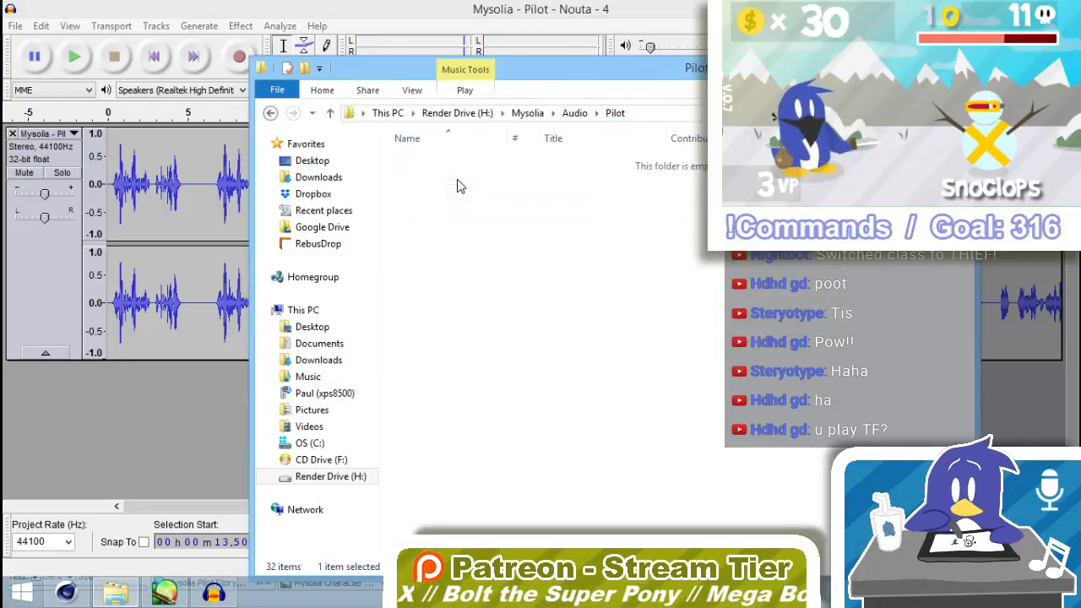
pyautogui.click(473, 194)
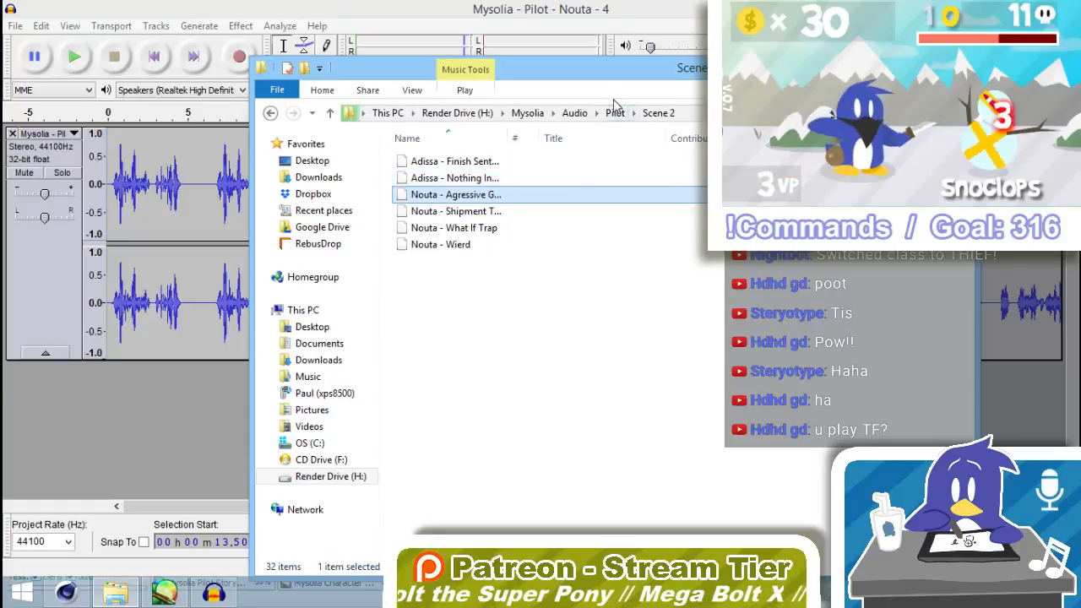
pyautogui.moveTo(509, 143); pyautogui.dragTo(710, 147)
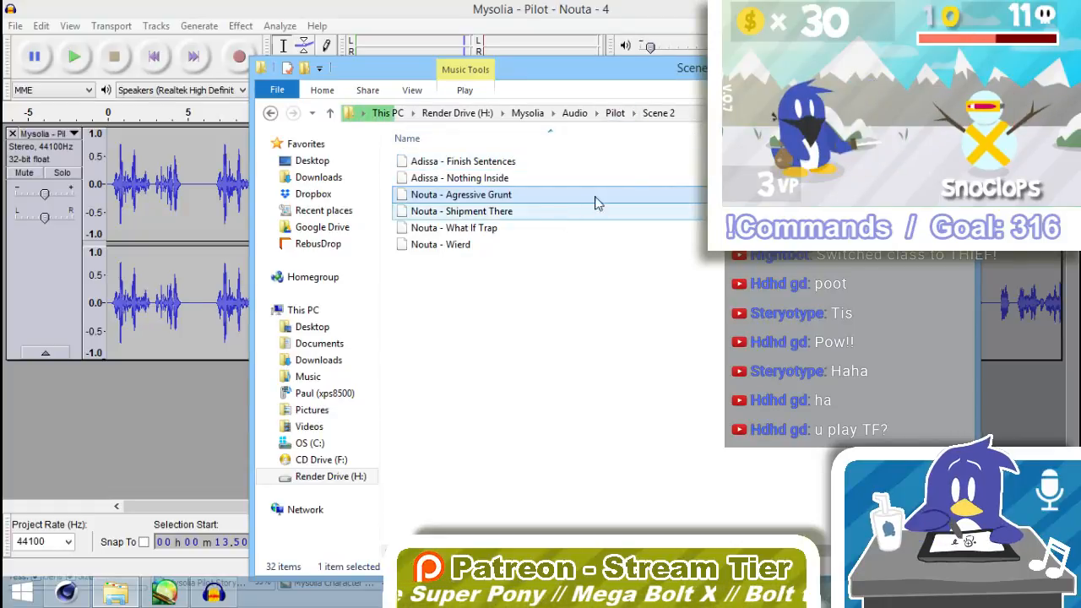
pyautogui.click(614, 112)
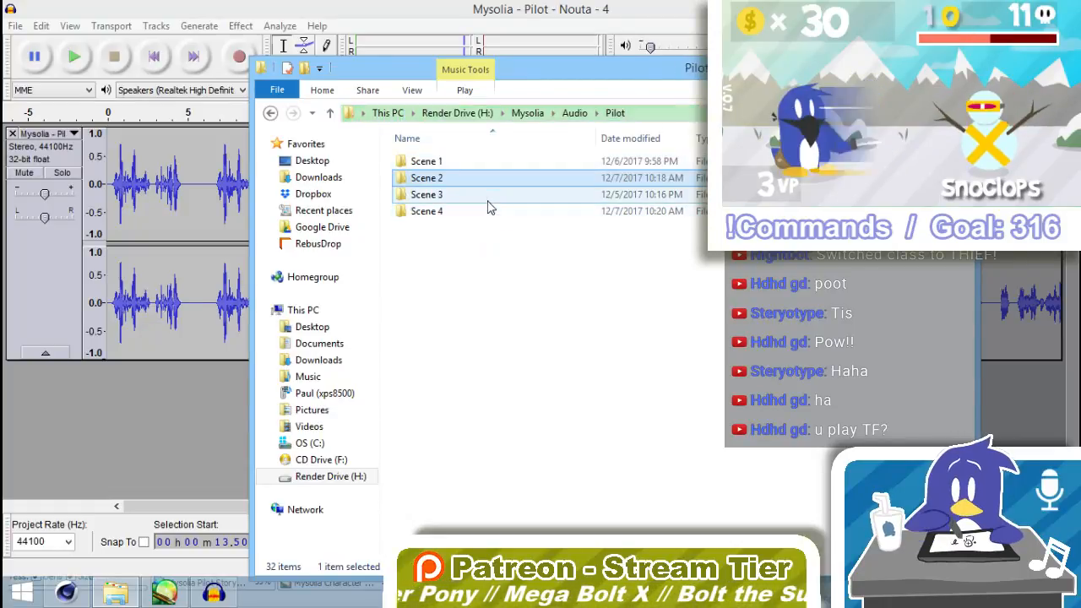
pyautogui.doubleClick(487, 202)
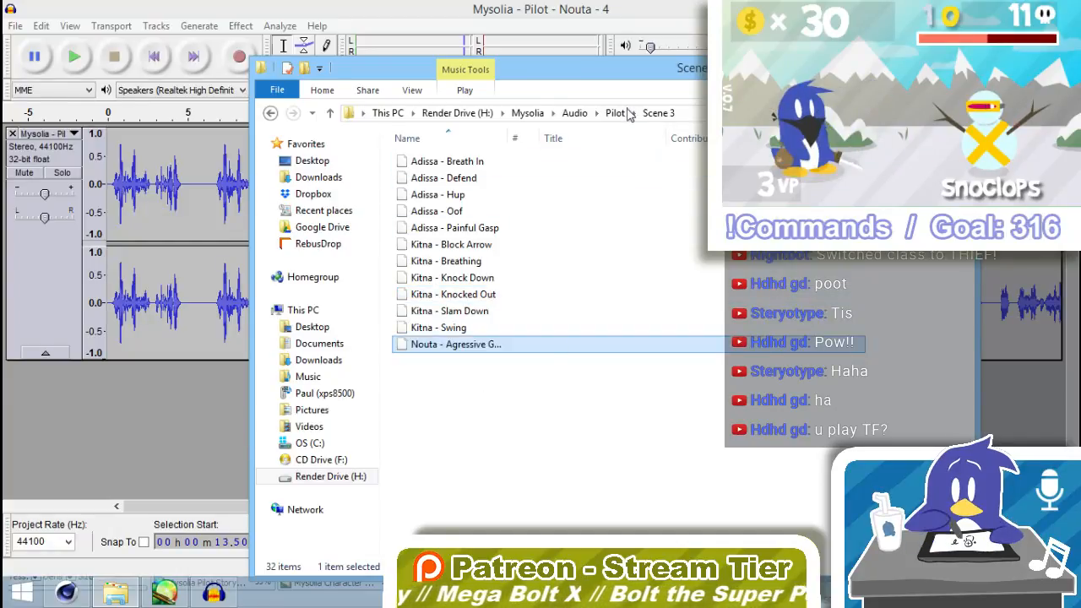
# Delete "Nouta - Agressive Grunt" from the Scene 2 folder and return to the Pilot folder.
pyautogui.click(618, 113)
pyautogui.doubleClick(474, 178)
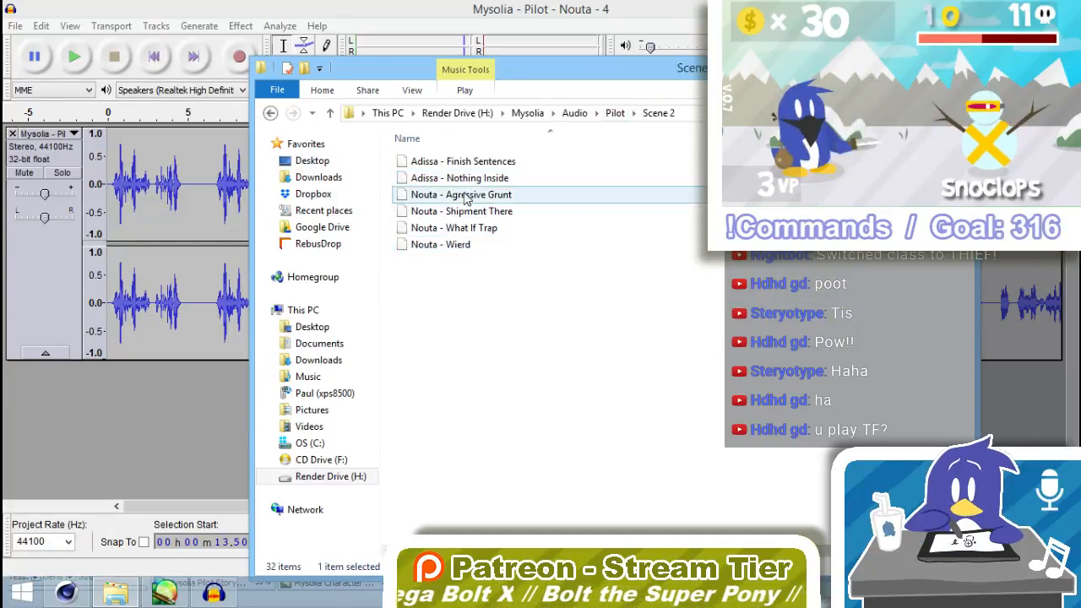
pyautogui.click(473, 195)
pyautogui.press('Delete')
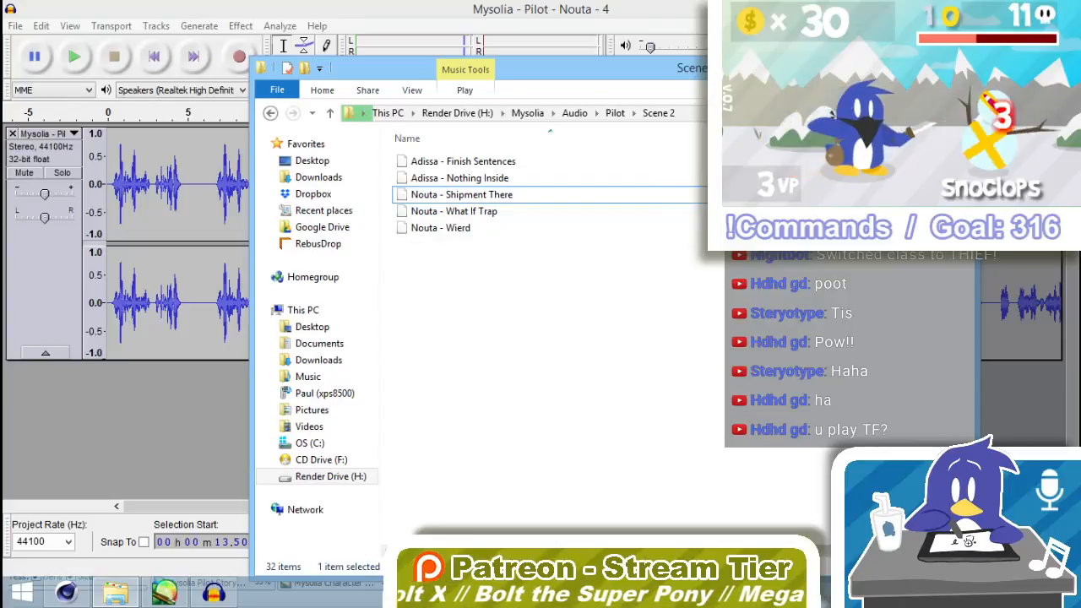
pyautogui.click(615, 113)
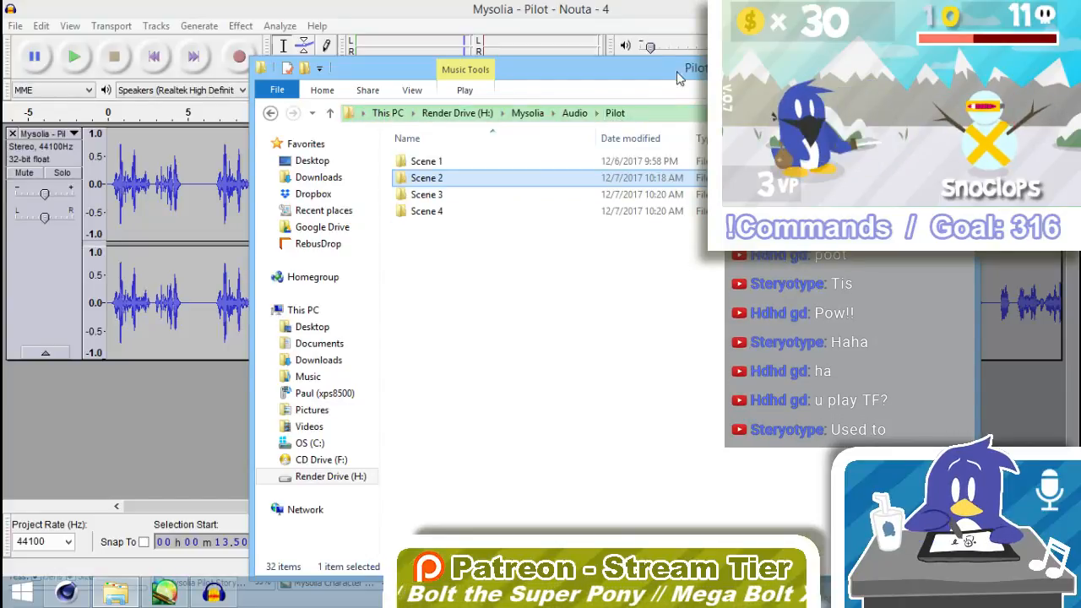
# Switch back to Audacity and play the next group of takes from about 40.9 s.
pyautogui.click(677, 12)
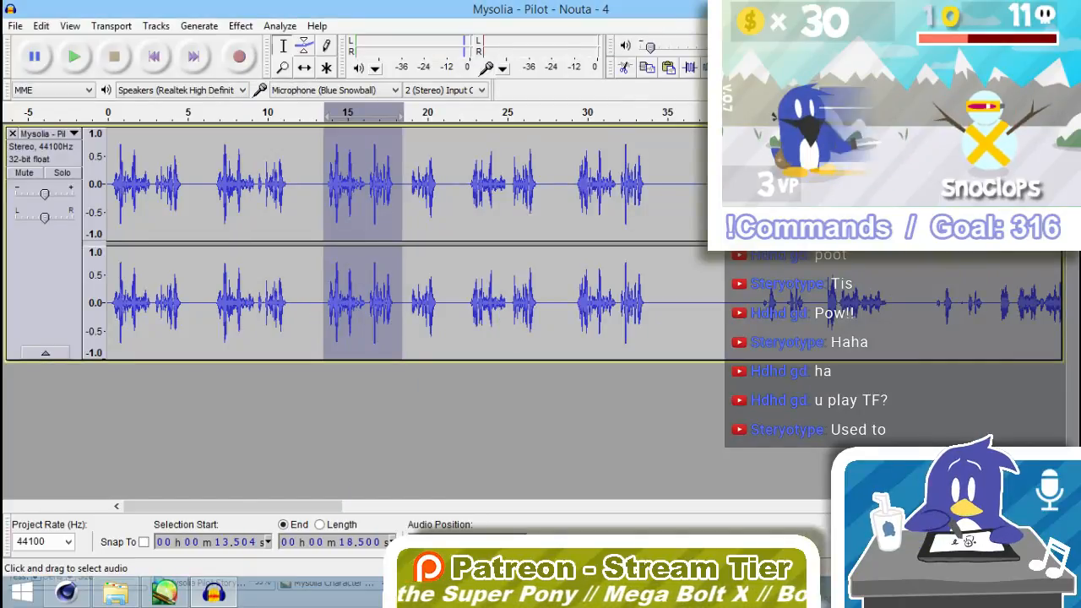
pyautogui.click(761, 202)
pyautogui.press('space')
pyautogui.moveTo(294, 506); pyautogui.dragTo(438, 509)
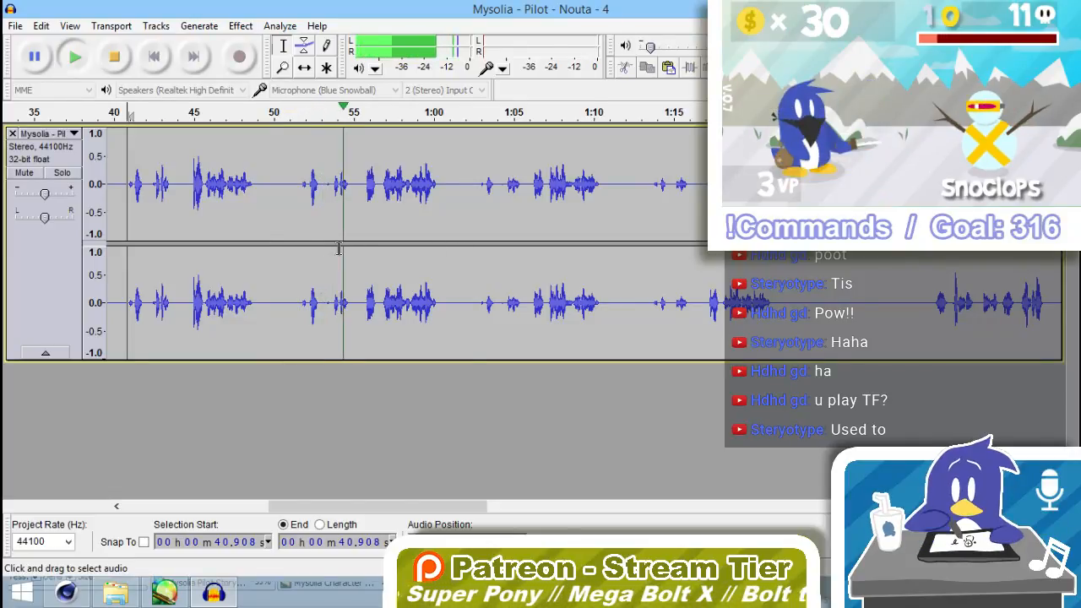
pyautogui.press('space')
# Play the takes starting at about 1:02.7, 1:13.7 and 1:31.7.
pyautogui.click(477, 207)
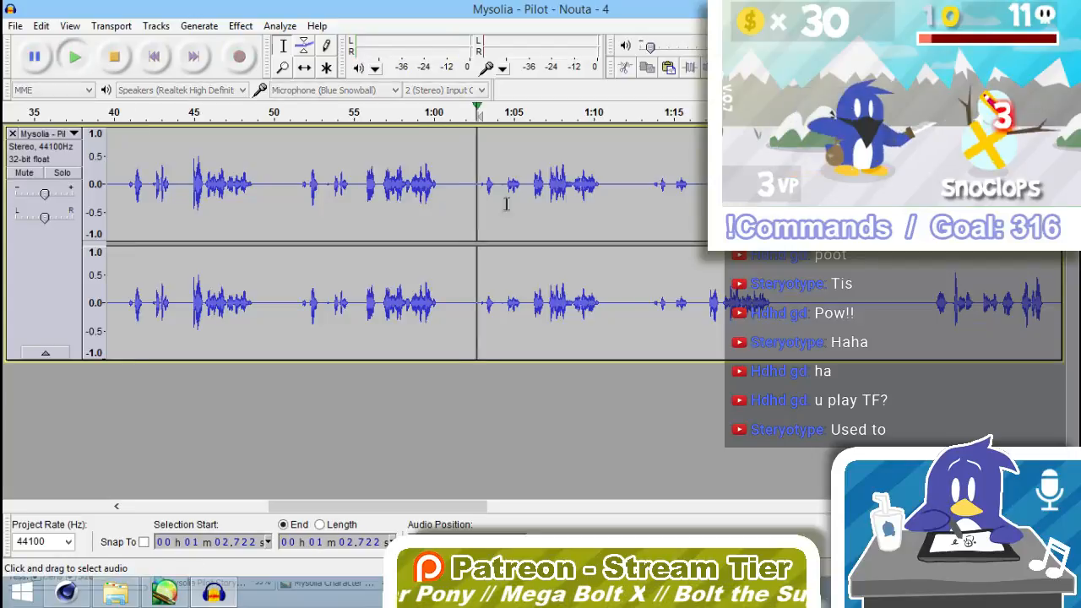
pyautogui.press('space')
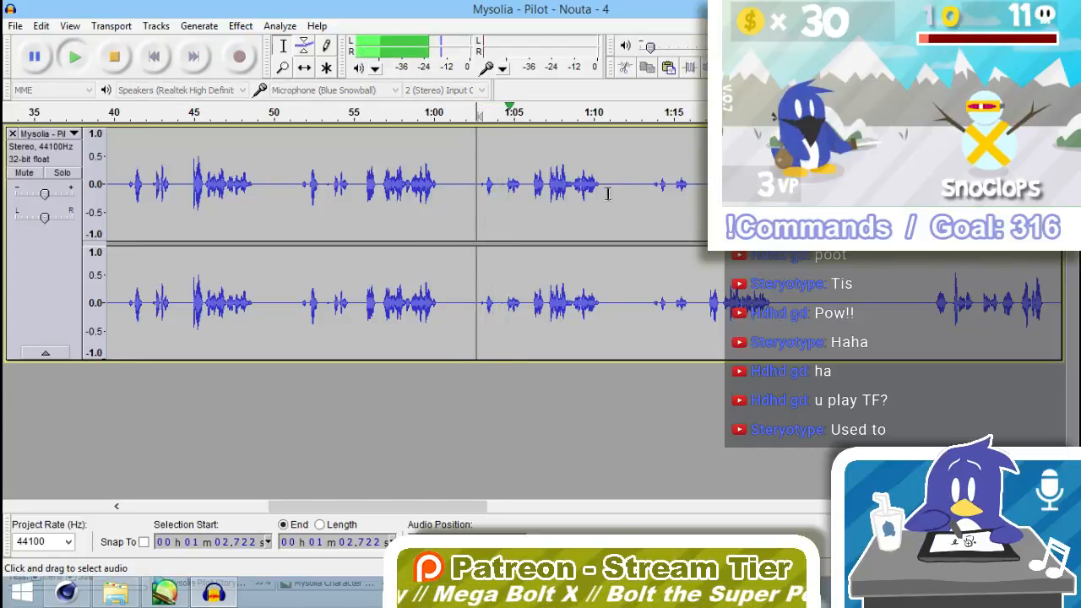
pyautogui.press('space')
pyautogui.click(652, 195)
pyautogui.press('space')
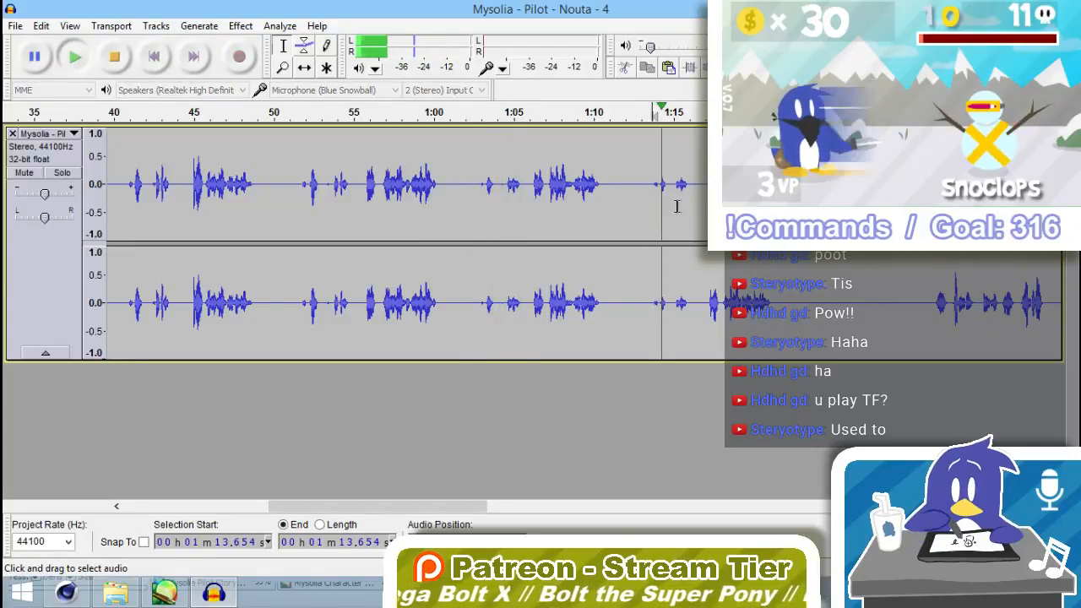
pyautogui.press('space')
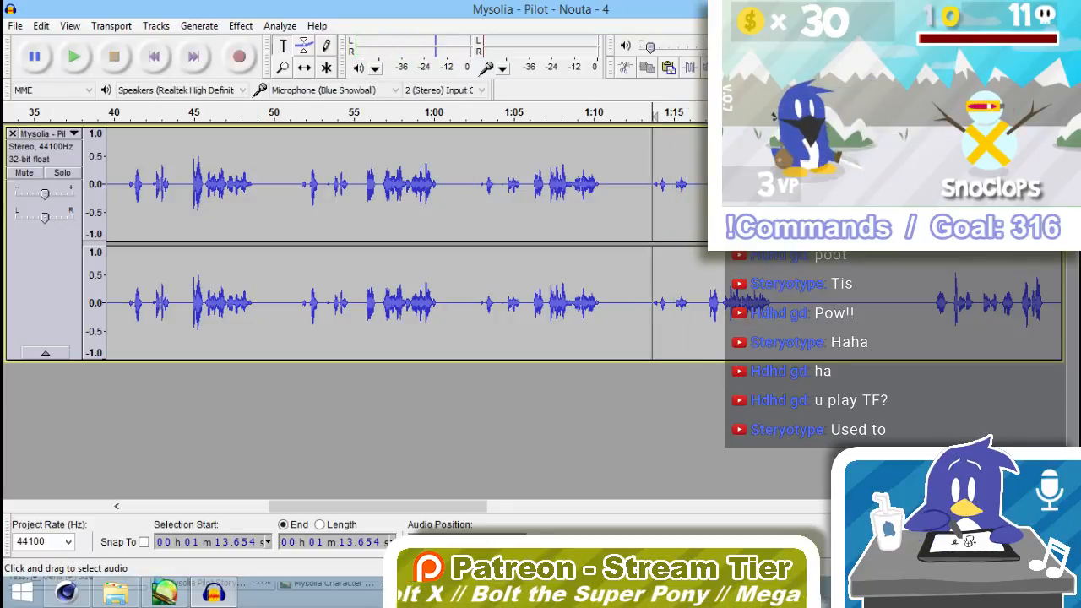
pyautogui.click(940, 195)
pyautogui.press('space')
pyautogui.press('space')
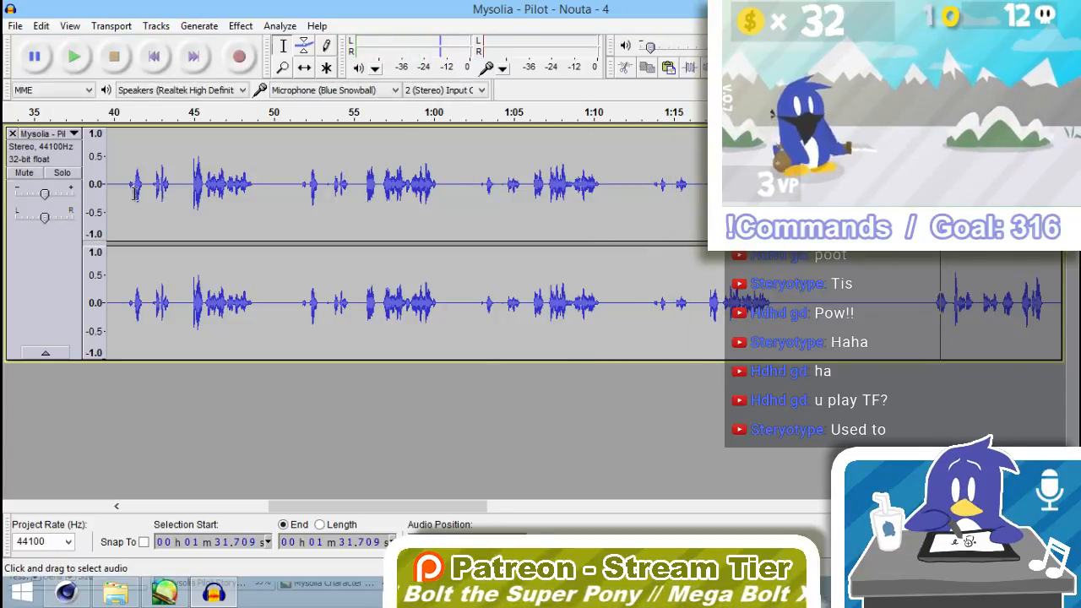
# Play the opening phrases starting at about 40.8 s, 51.4 s and 1:02.9, and select the one from 1:02.9 to 1:05.8.
pyautogui.click(133, 194)
pyautogui.press('space')
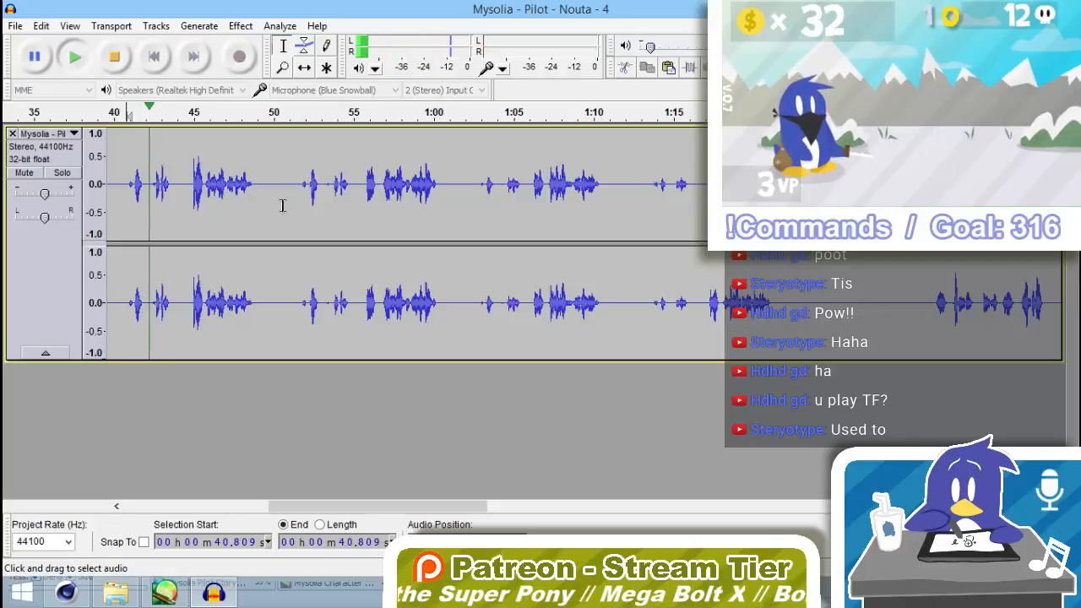
pyautogui.click(297, 202)
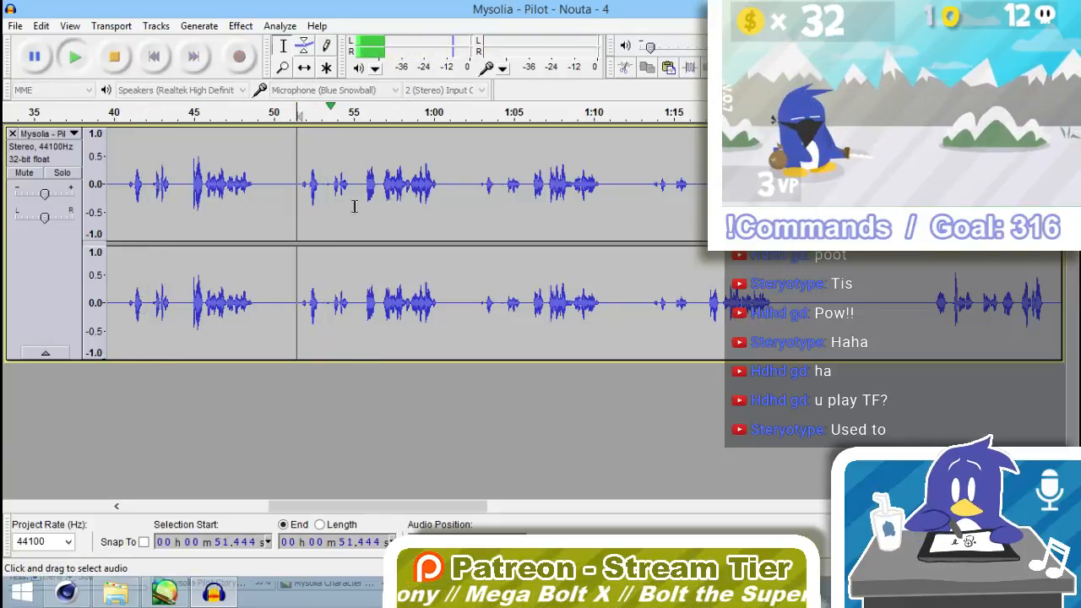
pyautogui.click(479, 199)
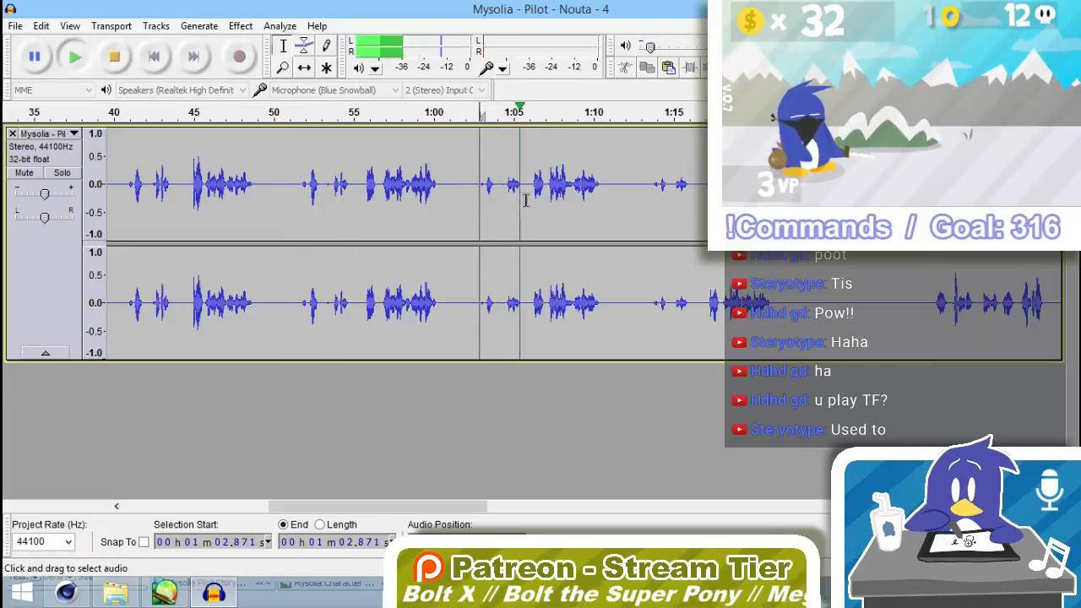
pyautogui.moveTo(526, 199); pyautogui.dragTo(471, 197)
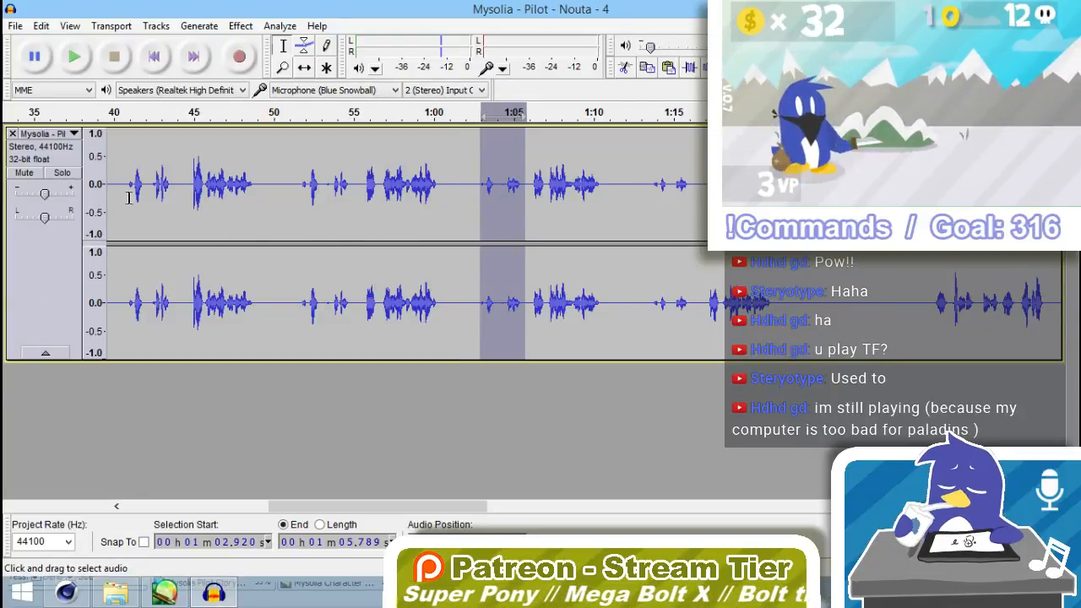
# Play the second half of the line in the takes starting at about 44.6 s and 55.7 s.
pyautogui.click(194, 183)
pyautogui.press('space')
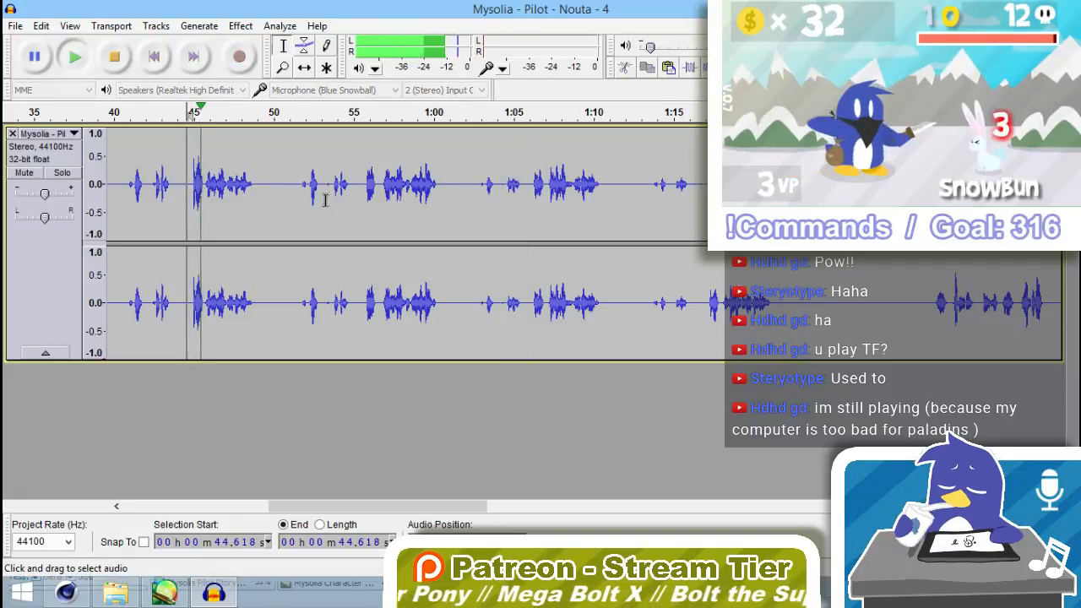
pyautogui.click(367, 200)
pyautogui.press('space')
pyautogui.click(366, 201)
pyautogui.press('space')
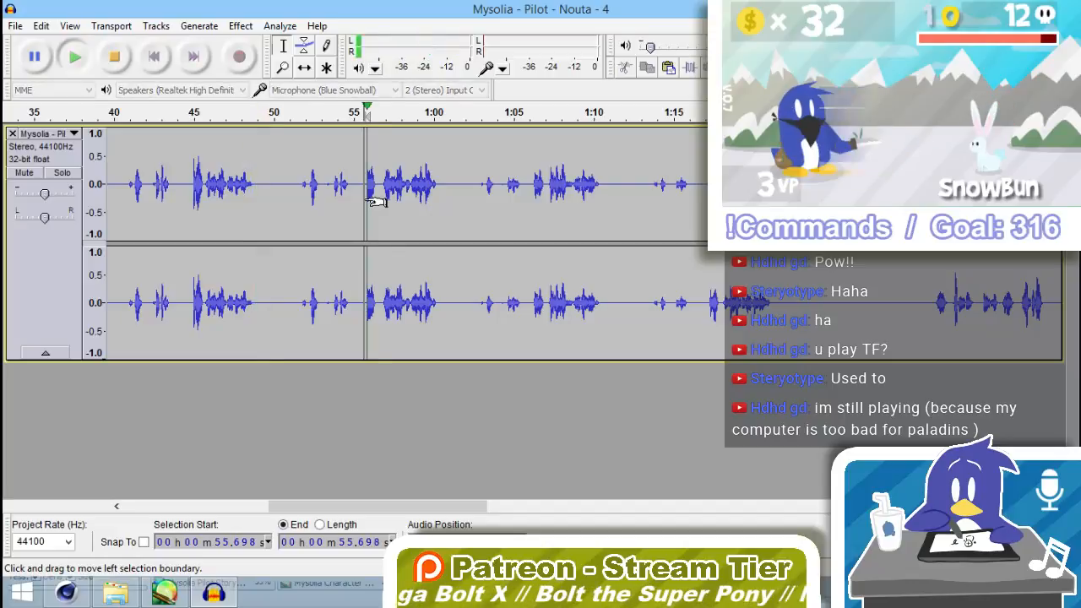
# Play the second-half phrases at about 1:06.2 and 1:17.2, and replay the ones at 55.6 s and 1:17.1.
pyautogui.click(533, 191)
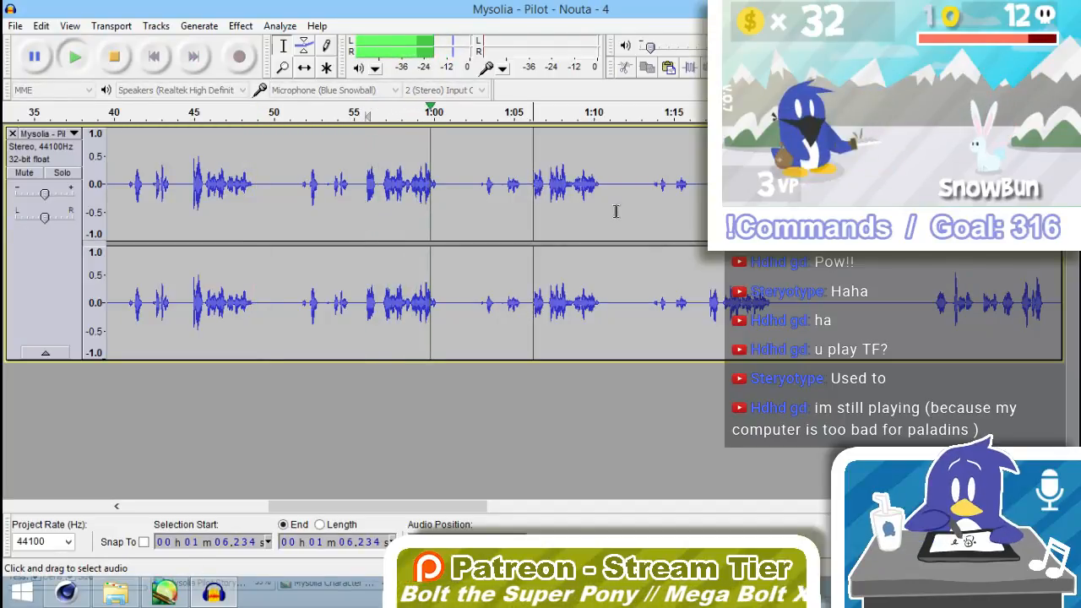
pyautogui.press('space')
pyautogui.press('space')
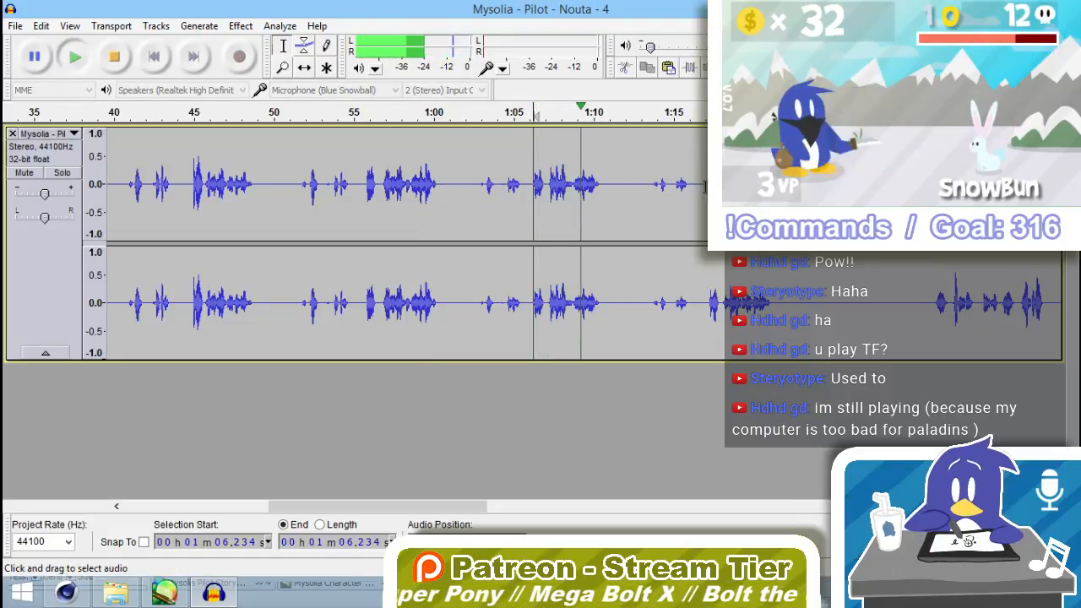
pyautogui.click(707, 186)
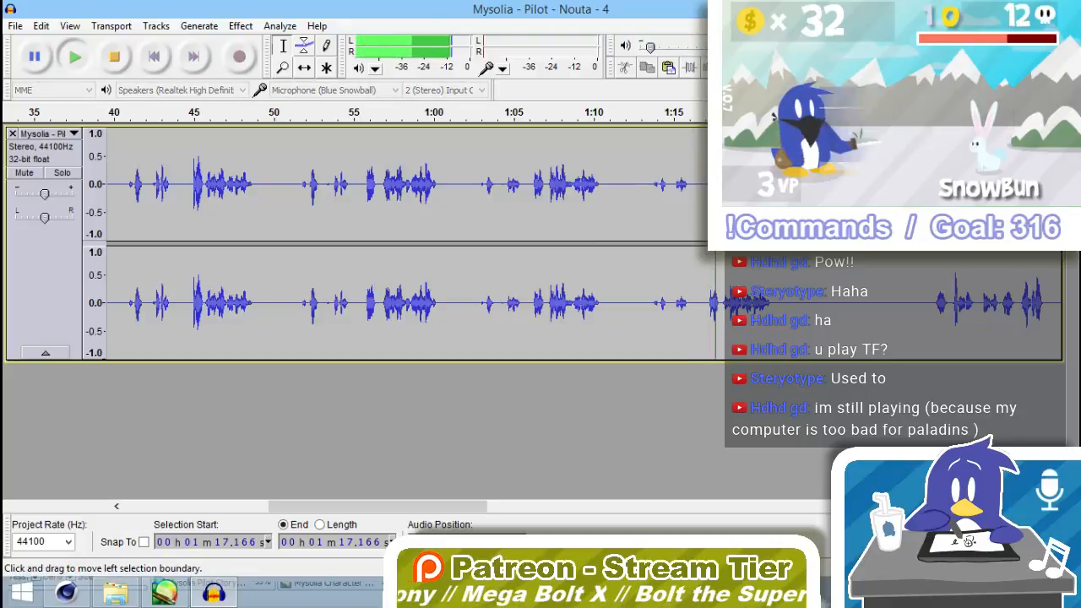
pyautogui.click(363, 187)
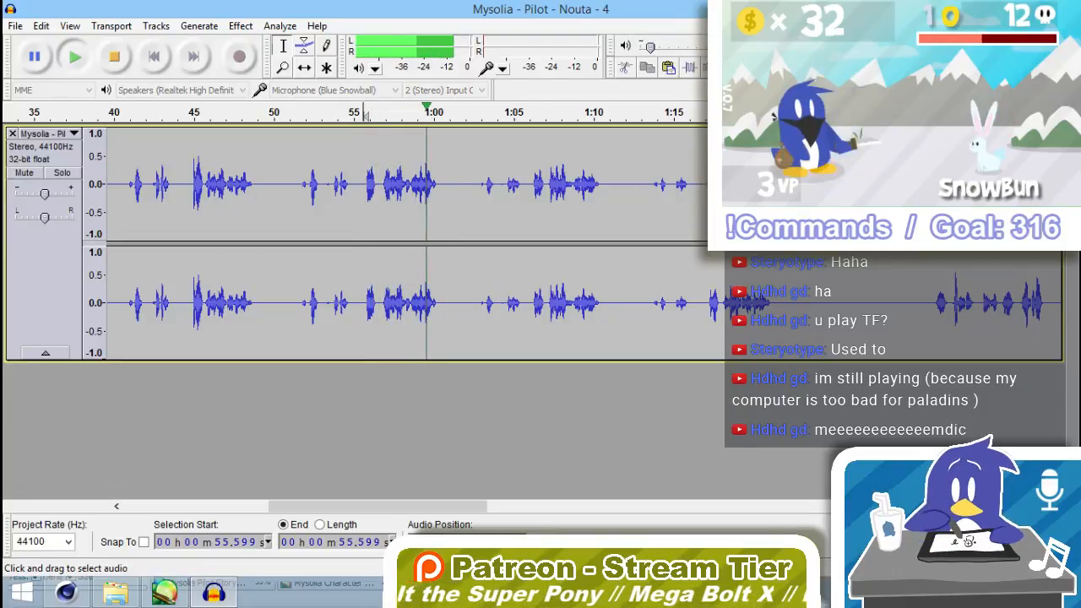
pyautogui.click(706, 304)
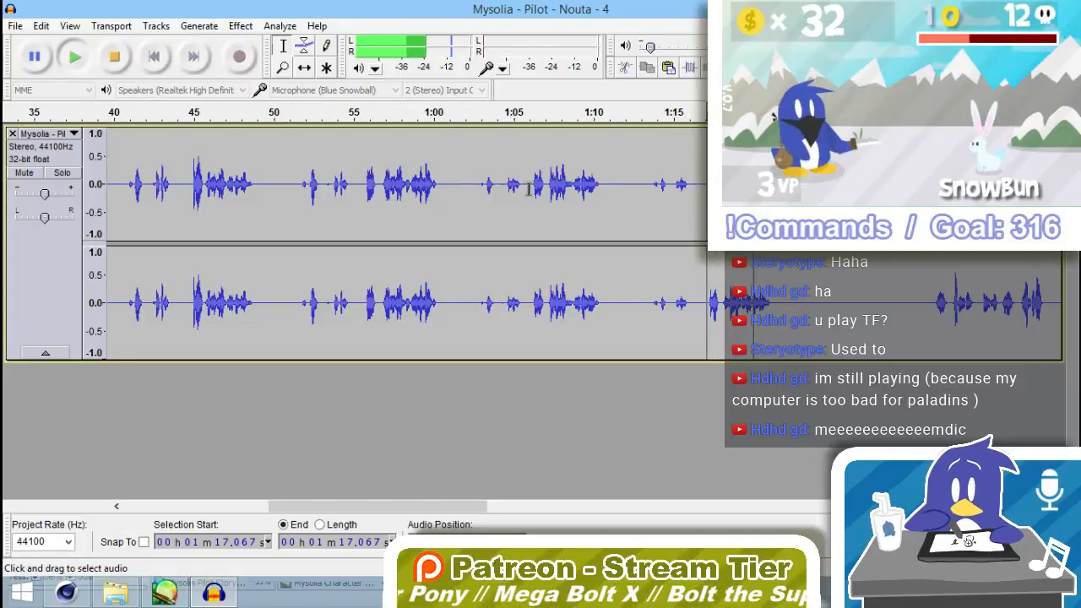
# Copy the phrase from about 1:02.8 to 1:05.7, paste it at 1:16.5, and play the combined line up to 1:24.5.
pyautogui.moveTo(525, 187); pyautogui.dragTo(478, 187)
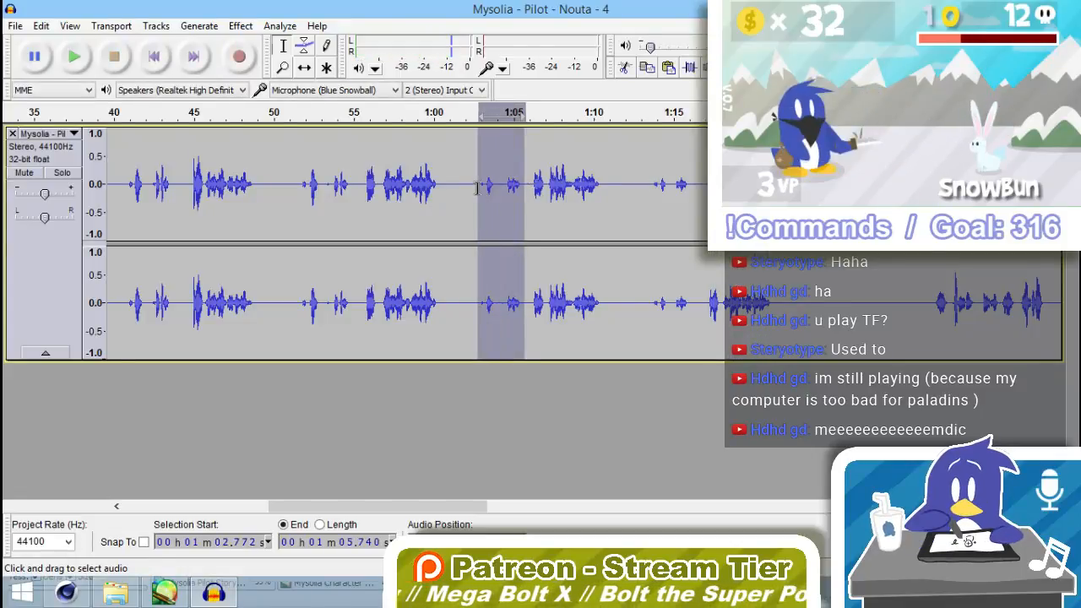
pyautogui.click(694, 188)
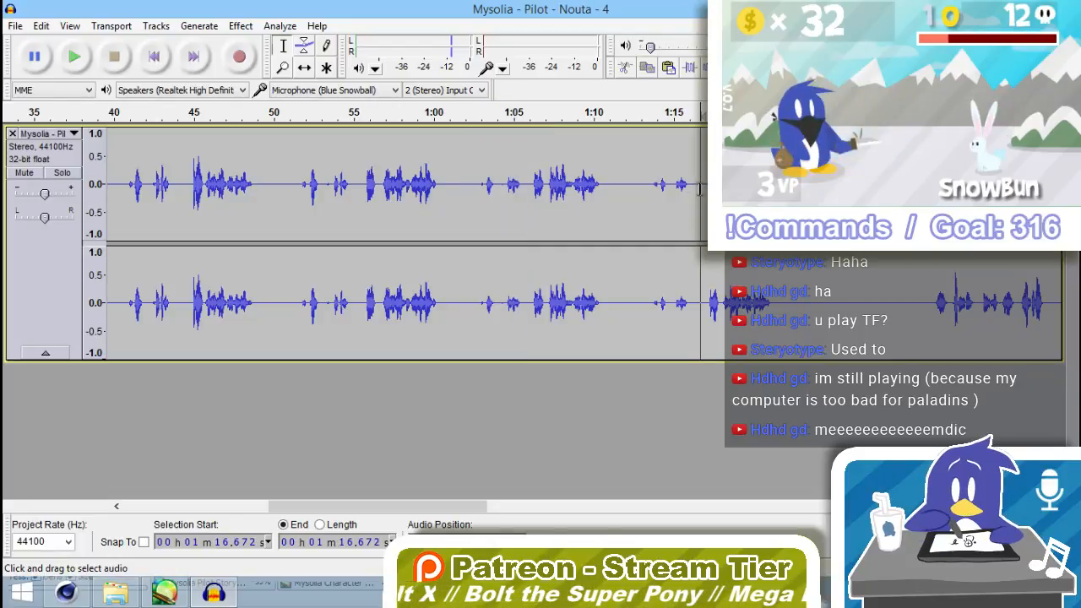
pyautogui.click(697, 188)
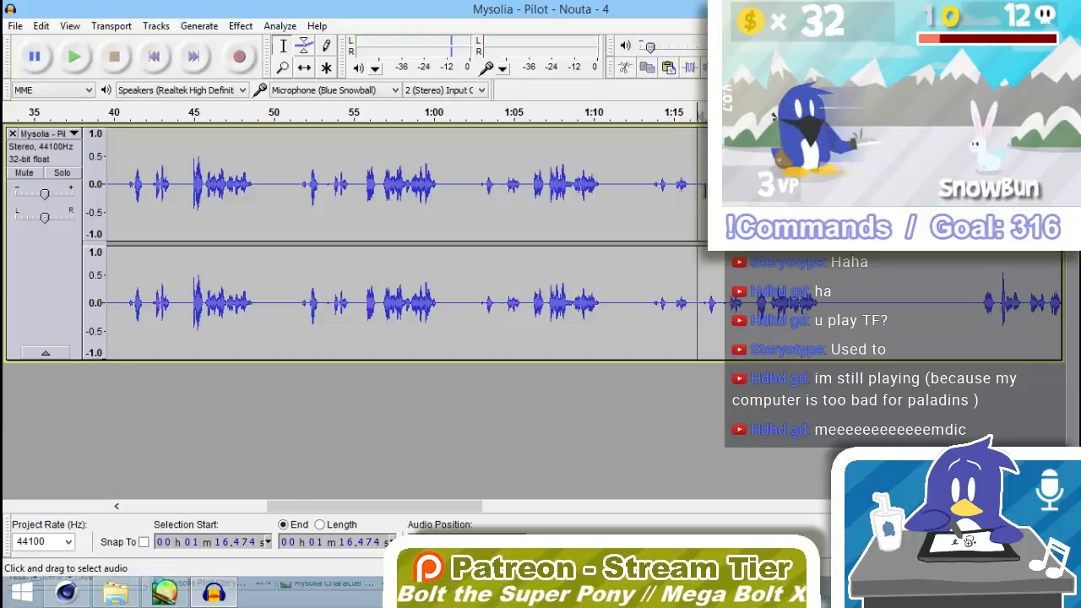
pyautogui.keyDown('shift'); pyautogui.click(826, 304); pyautogui.keyUp('shift')
pyautogui.press('space')
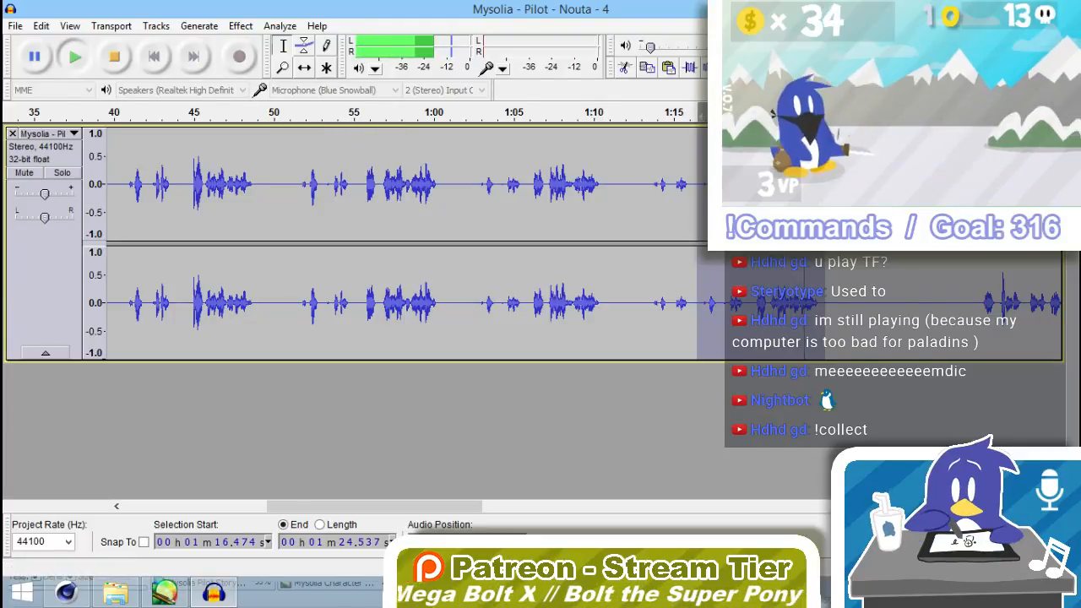
# Export the selected line to the Scene 4 folder as an MP3 named "Nouta - Dont Touch It".
pyautogui.click(15, 26)
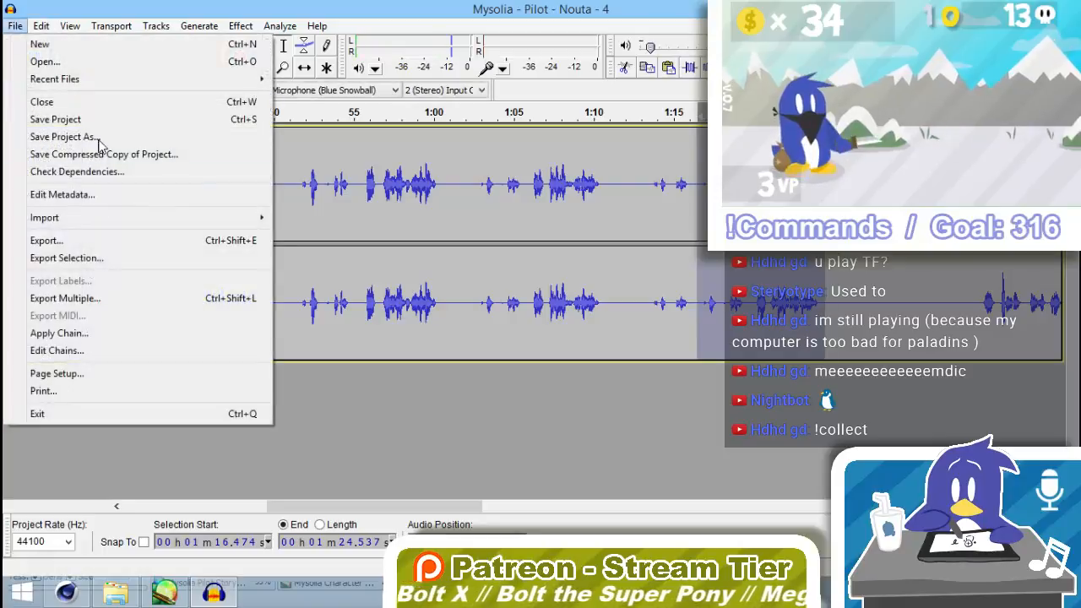
pyautogui.click(99, 257)
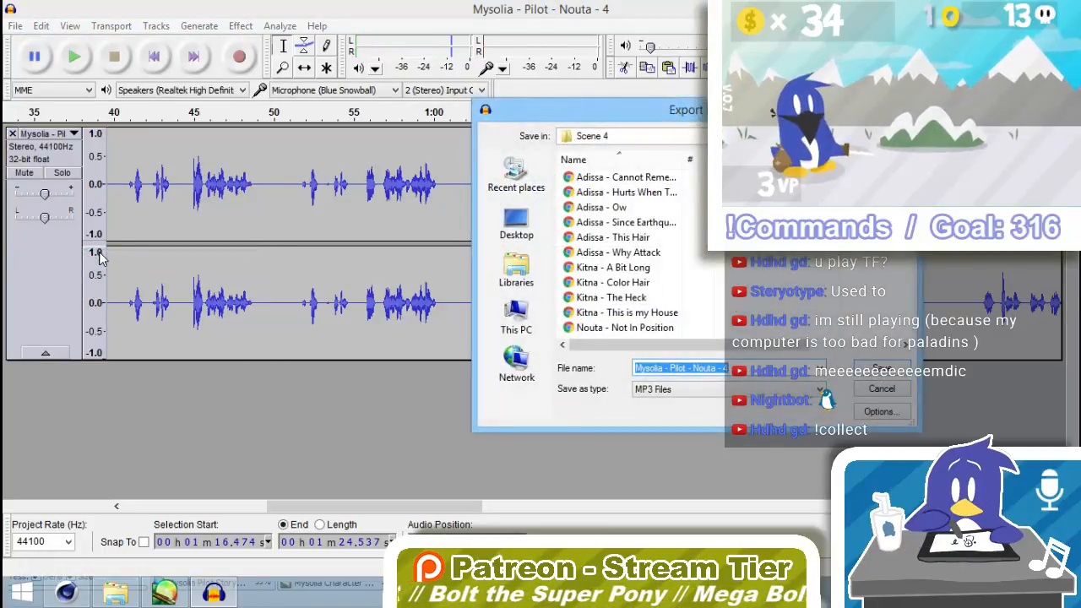
pyautogui.write('Nouta ')
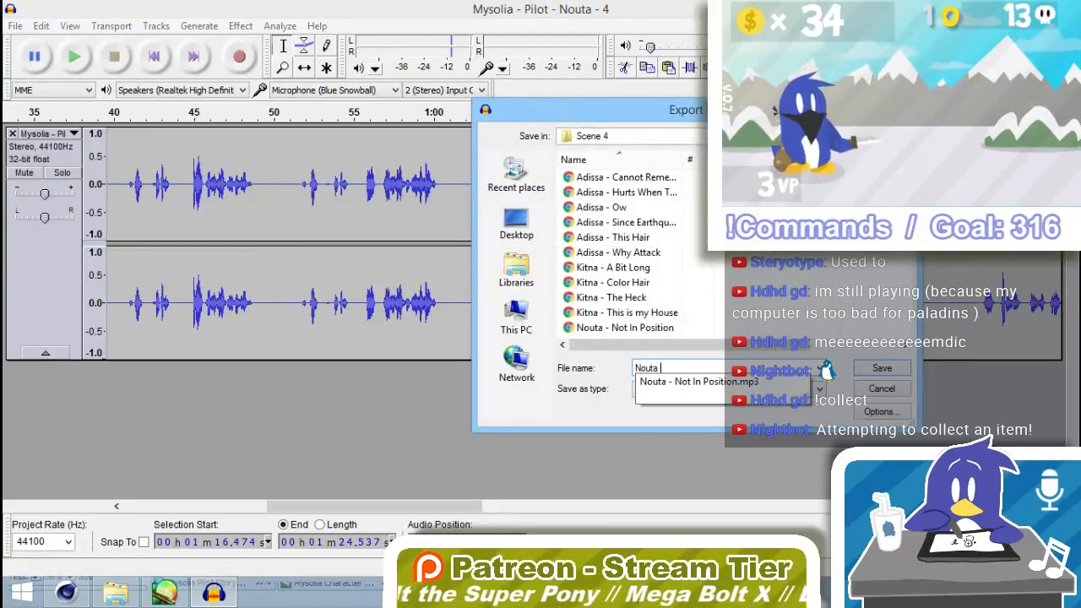
pyautogui.write('-')
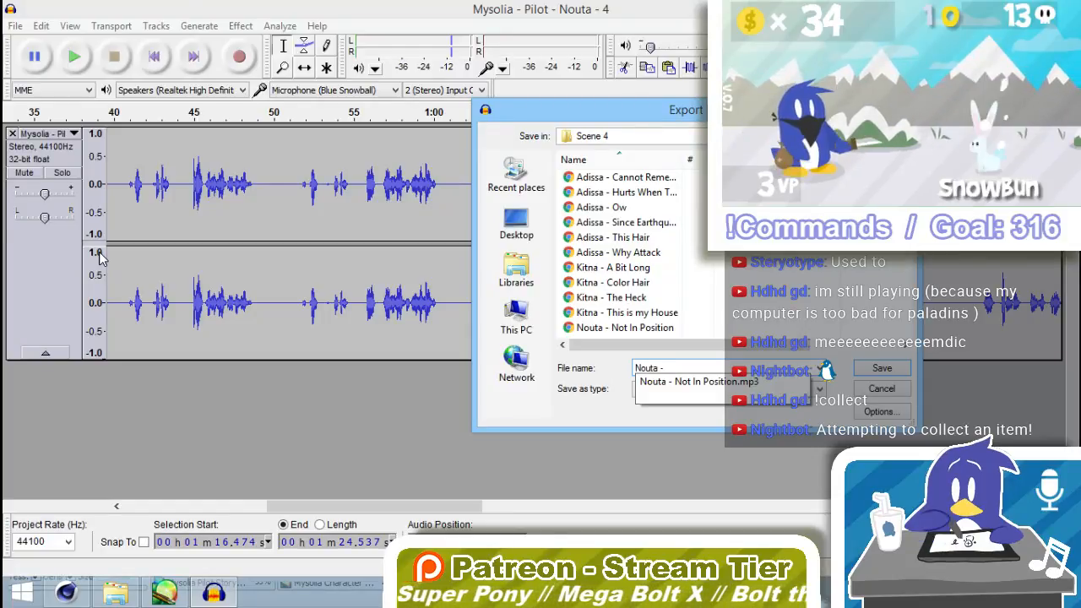
pyautogui.write(' Dont Tou')
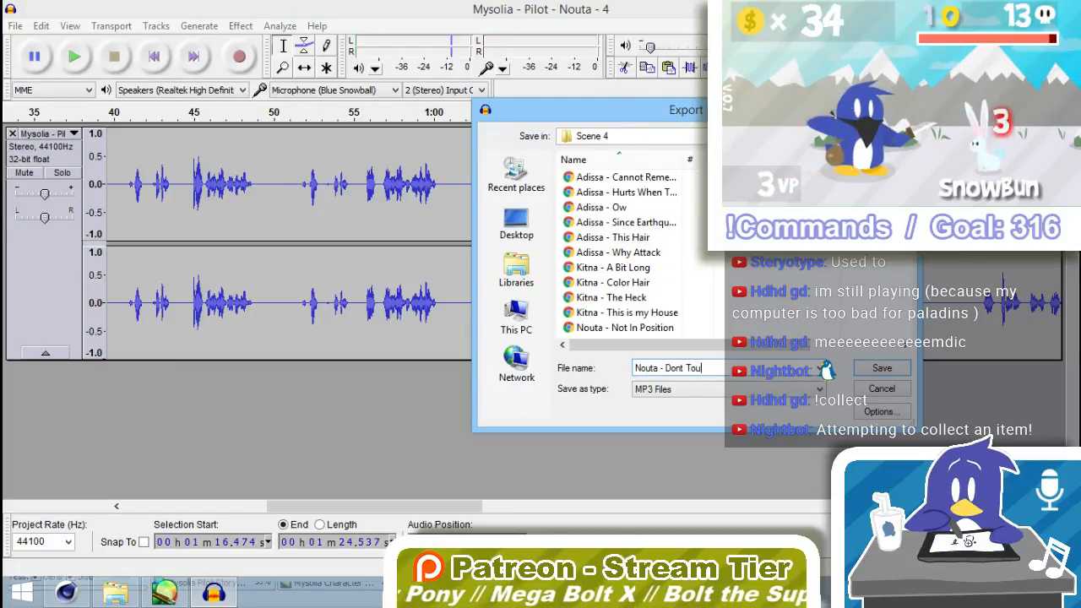
pyautogui.write('ch It')
pyautogui.press('Return')
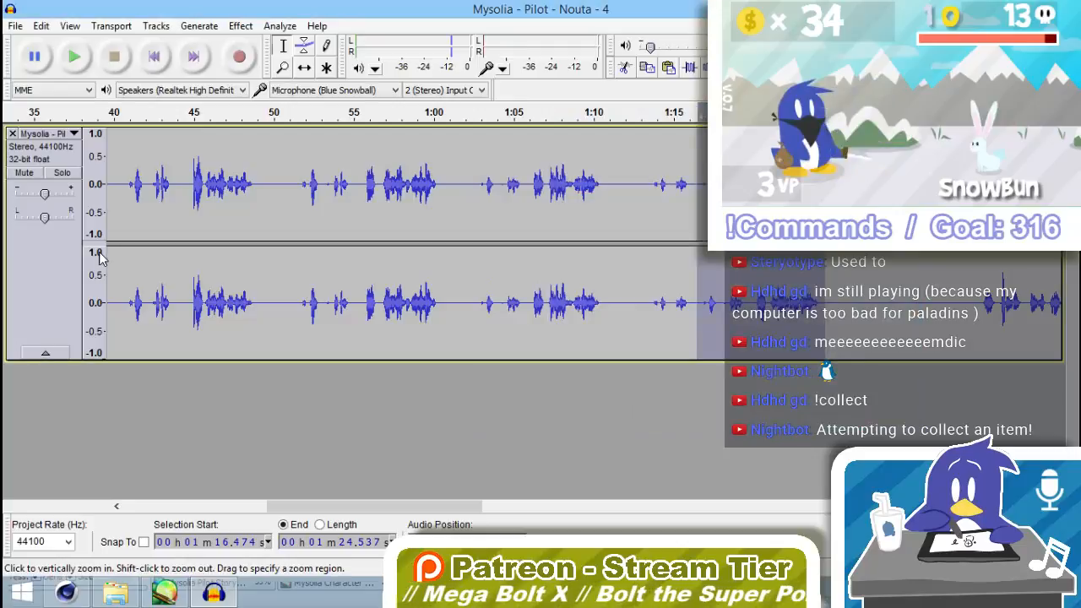
# Play the next group of takes from about 1:34.0 and replay the one starting at 1:56.1.
pyautogui.moveTo(450, 505); pyautogui.dragTo(575, 506)
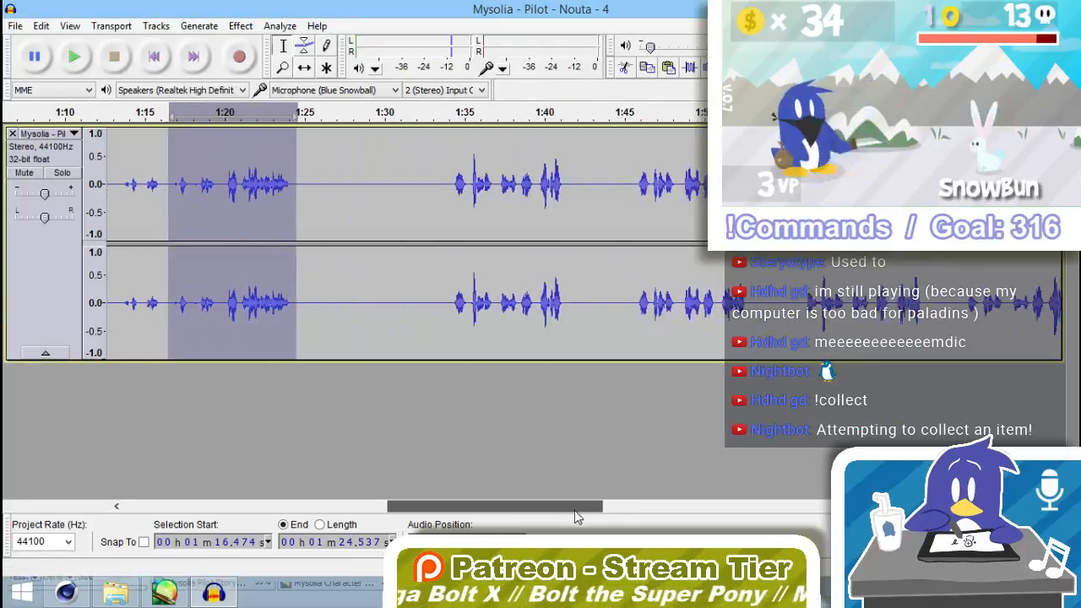
pyautogui.click(406, 178)
pyautogui.press('space')
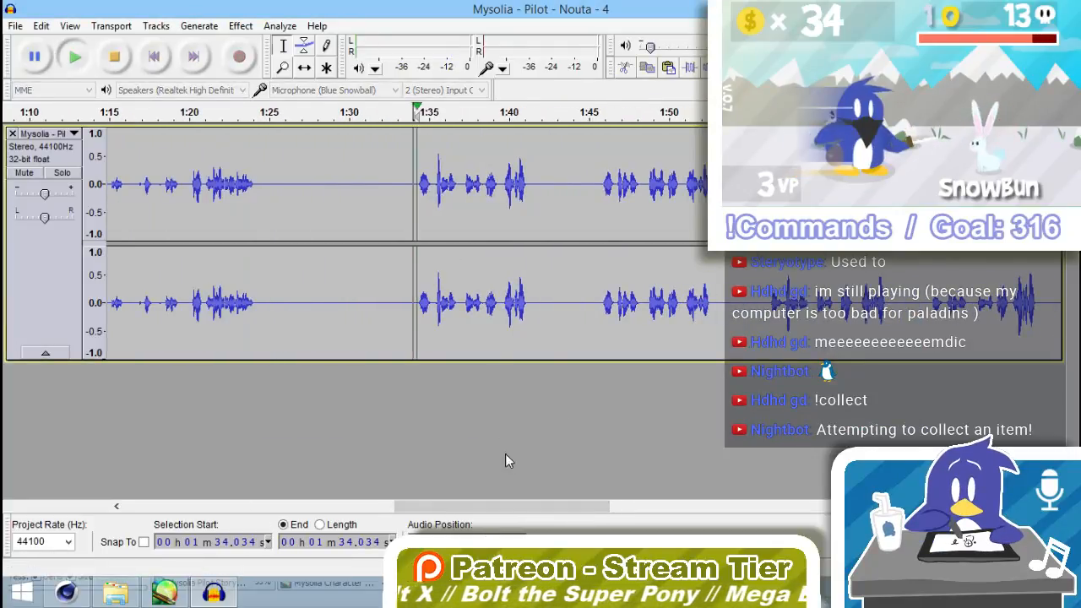
pyautogui.moveTo(518, 507); pyautogui.dragTo(581, 507)
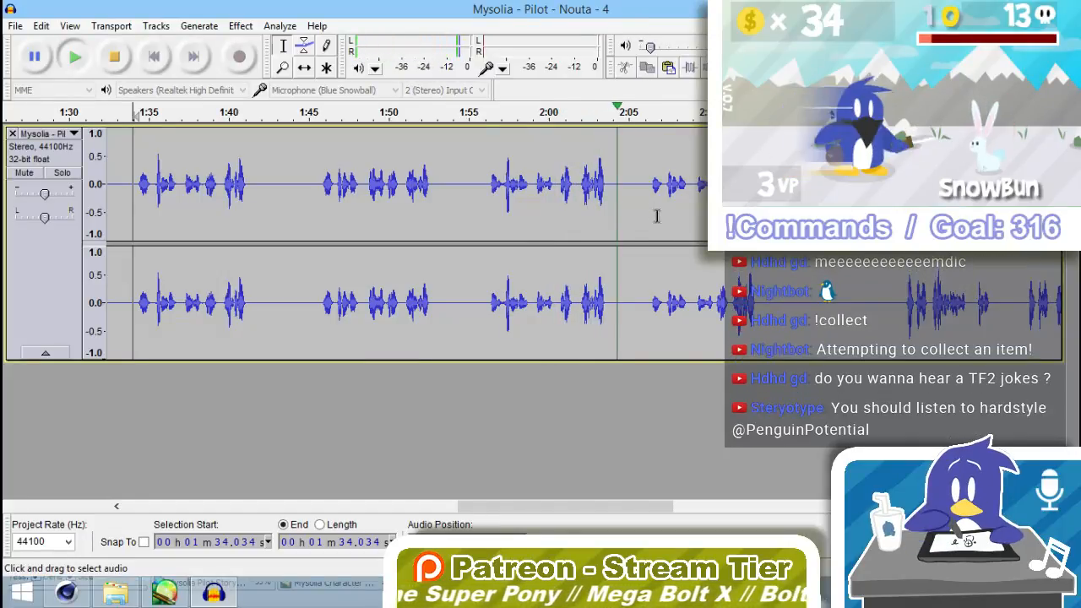
pyautogui.click(486, 219)
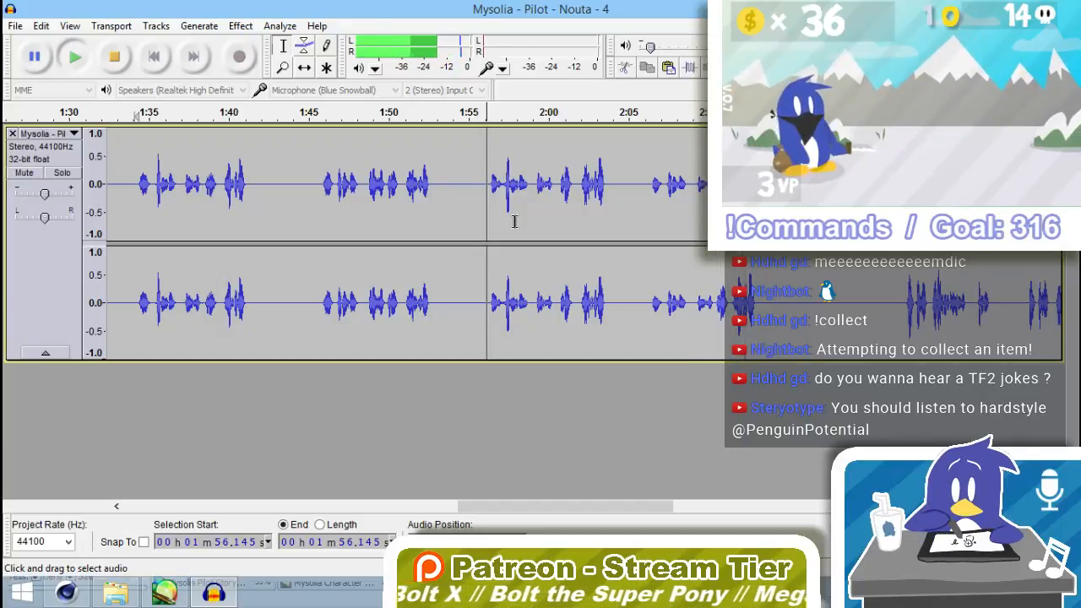
# Select and play the take from about 2:06.2 to 2:13.5, and begin exporting it to Scene 4 with the name prefix "Nouta - ".
pyautogui.moveTo(644, 196); pyautogui.dragTo(765, 203)
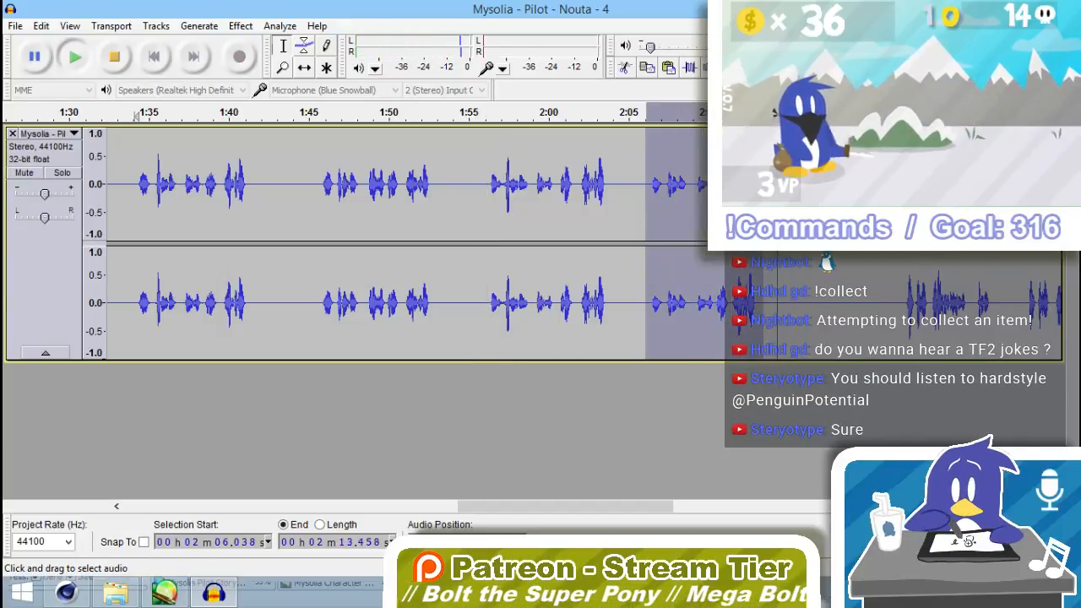
pyautogui.moveTo(646, 209); pyautogui.dragTo(650, 208)
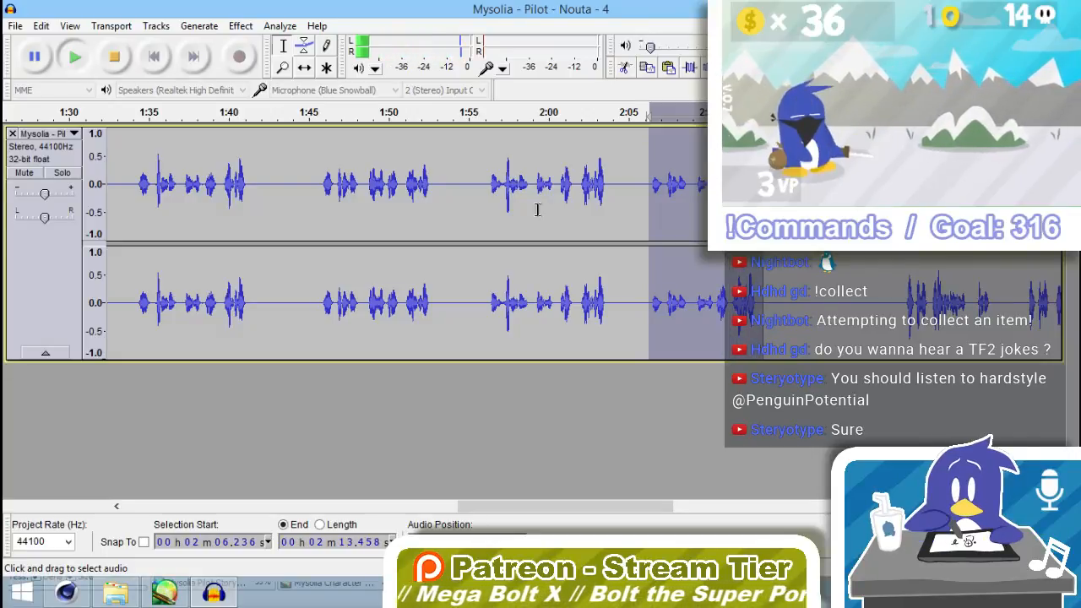
pyautogui.click(16, 26)
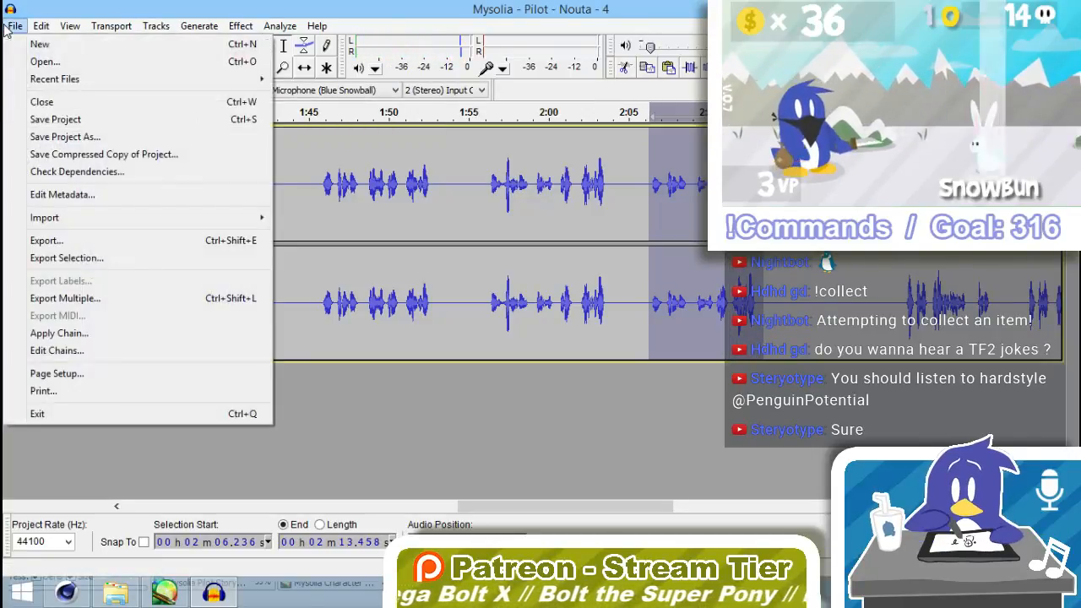
pyautogui.click(38, 239)
pyautogui.write('Nouta - ')
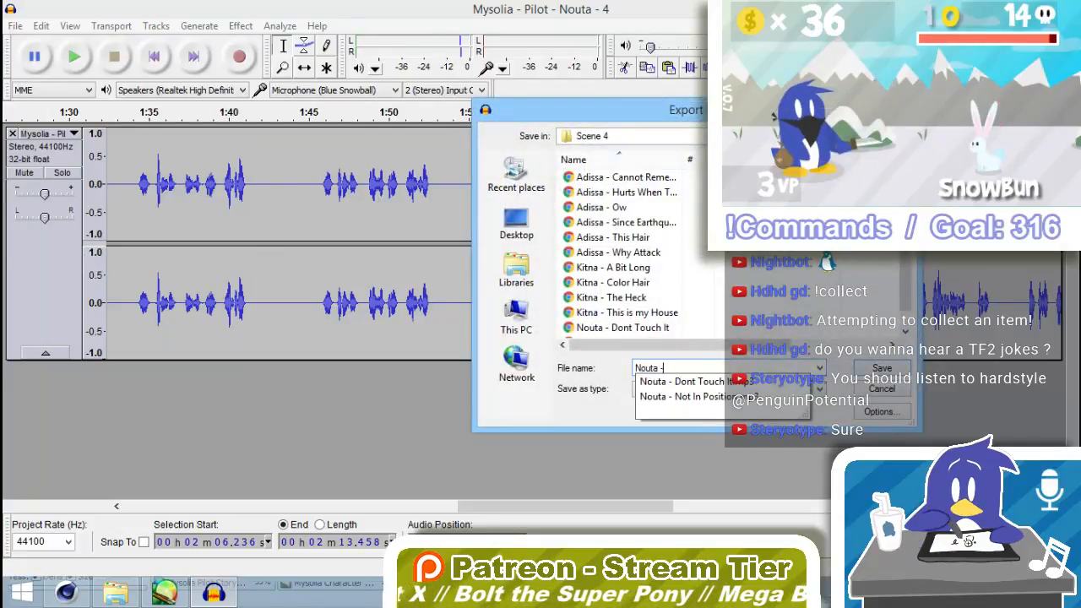
pyautogui.write('Lead')
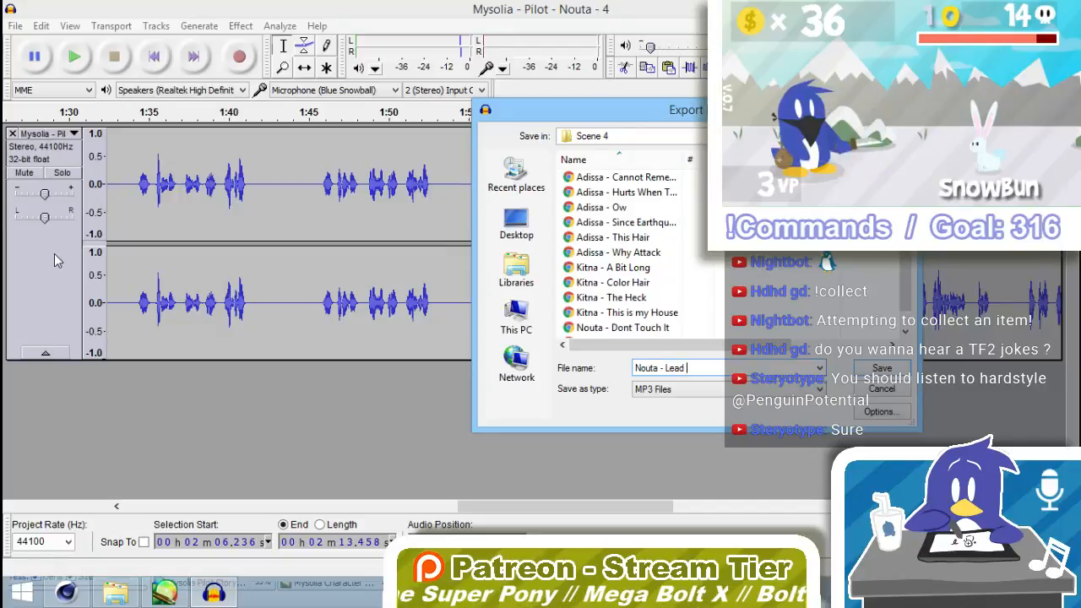
pyautogui.press('BackSpace')
pyautogui.press('BackSpace')
pyautogui.press('BackSpace')
pyautogui.press('BackSpace')
pyautogui.press('BackSpace')
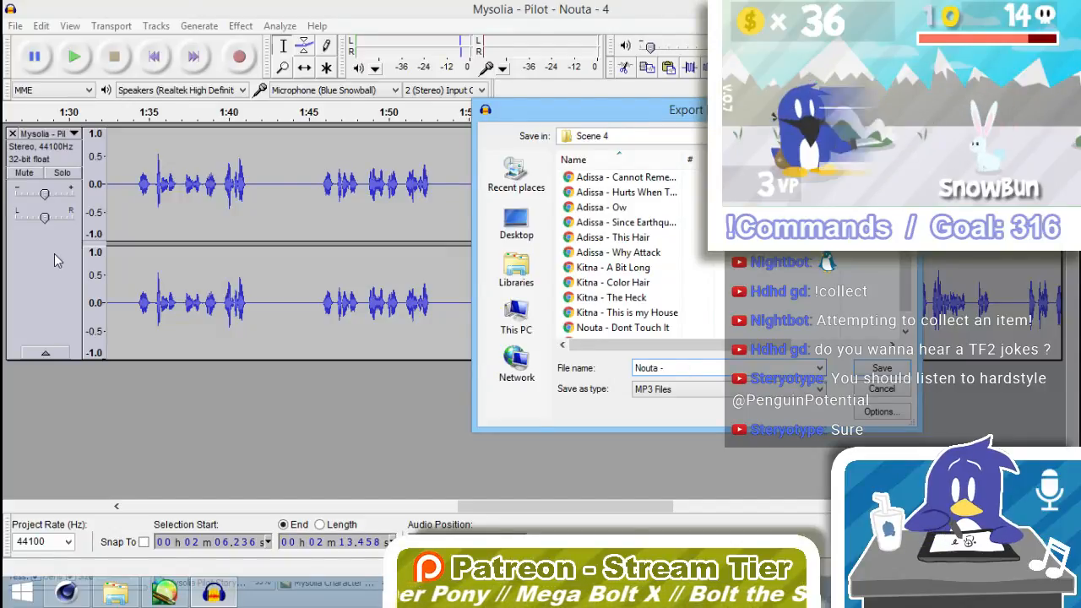
# Complete the MP3 file name as "Nouta - That Narrows It Do" and save the export.
pyautogui.write('That Was')
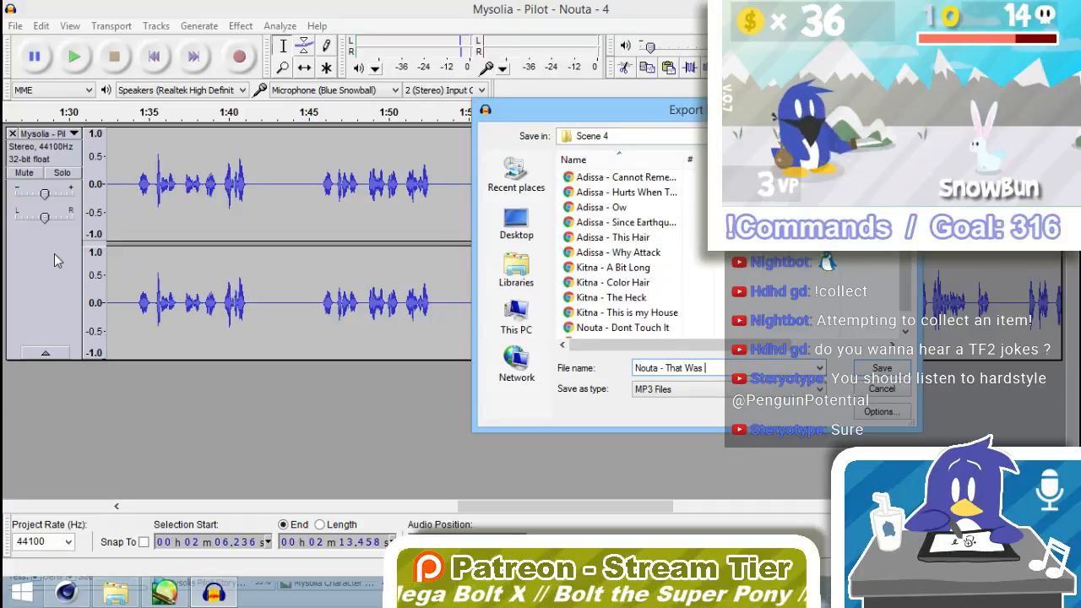
pyautogui.press('BackSpace')
pyautogui.press('BackSpace')
pyautogui.press('BackSpace')
pyautogui.press('BackSpace')
pyautogui.write('N')
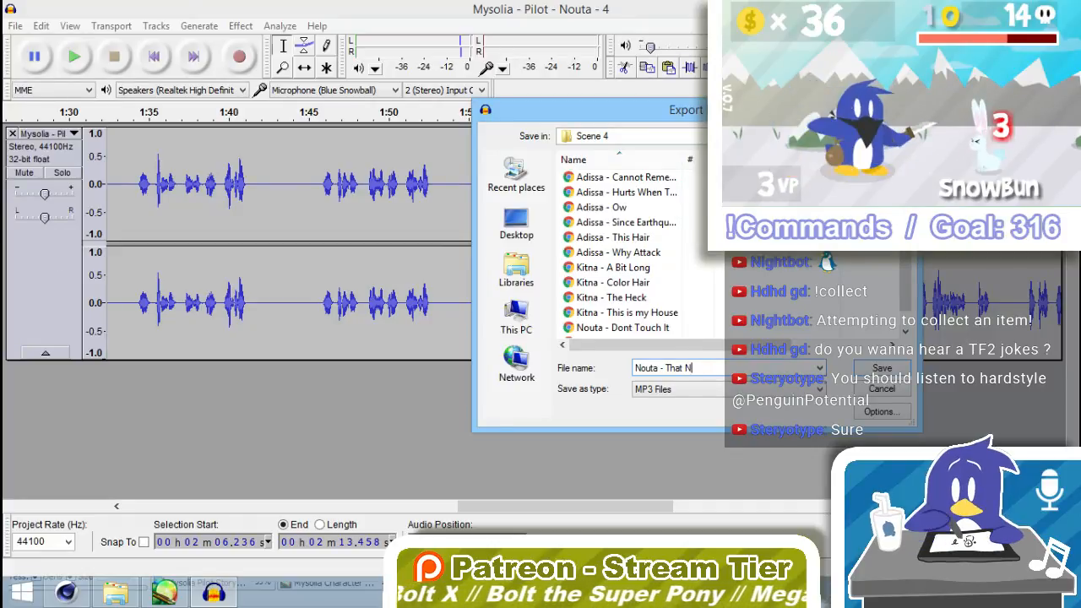
pyautogui.write('arrows It')
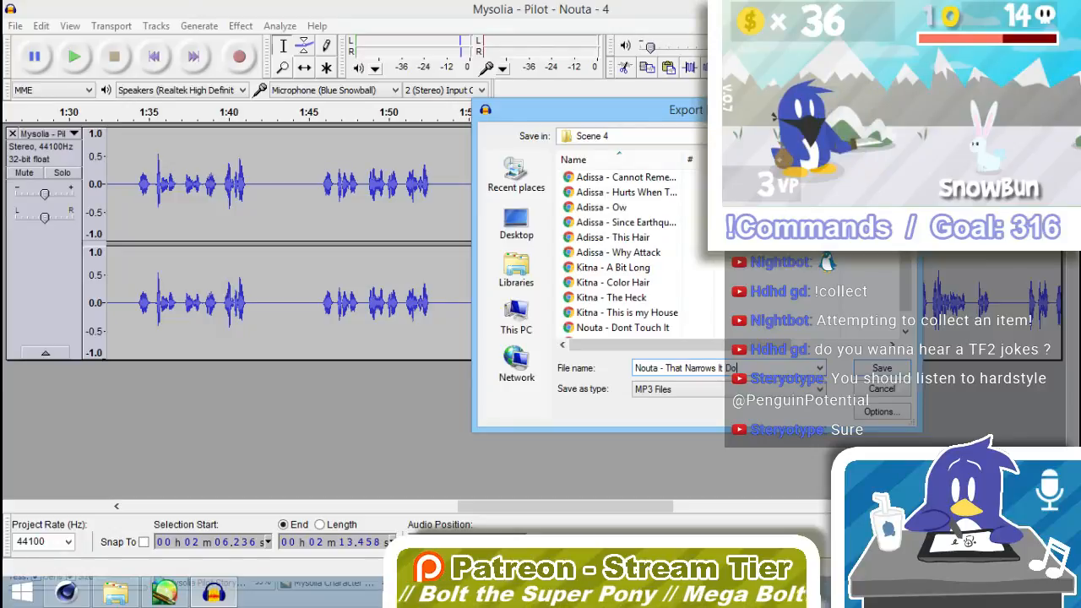
pyautogui.write('Do')
pyautogui.press('Return')
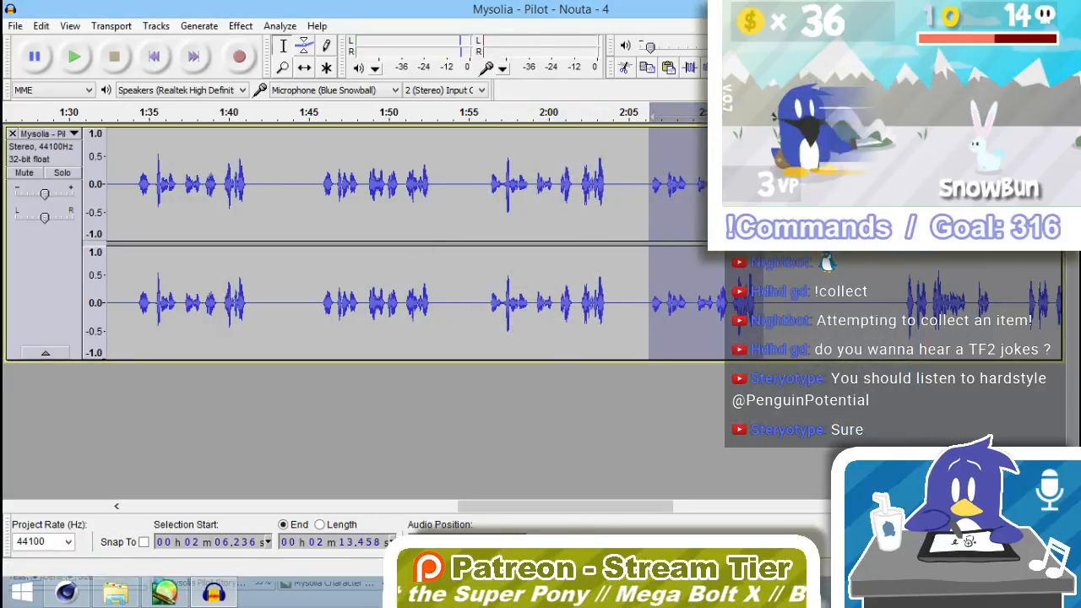
# Play the next group of takes from about 2:22.2 and mark the closing phrase from about 2:46.7 to 2:48.3.
pyautogui.moveTo(564, 508); pyautogui.dragTo(709, 508)
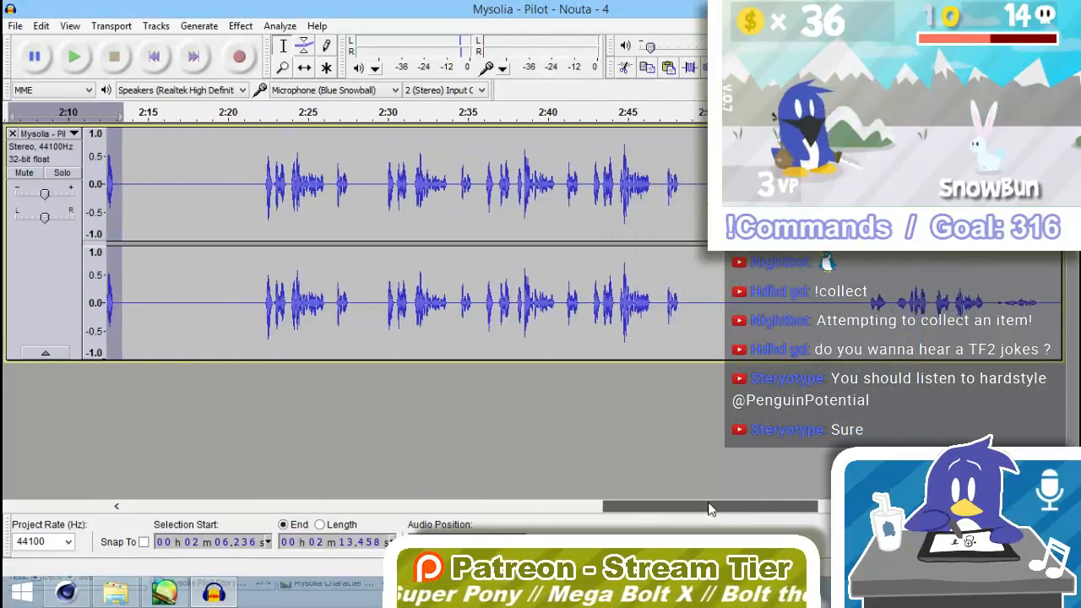
pyautogui.click(271, 173)
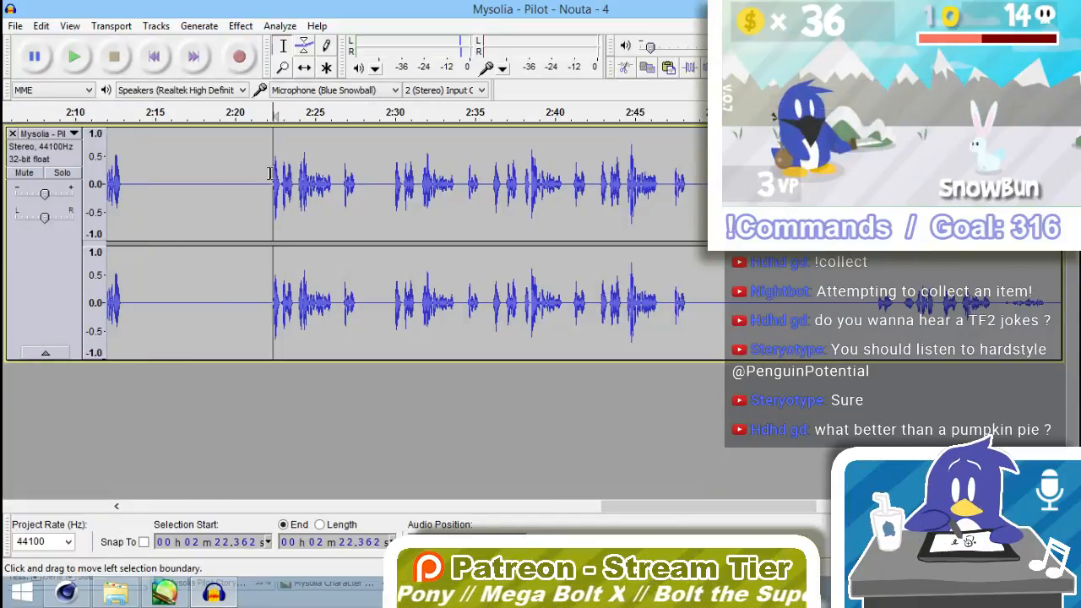
pyautogui.click(268, 173)
pyautogui.press('space')
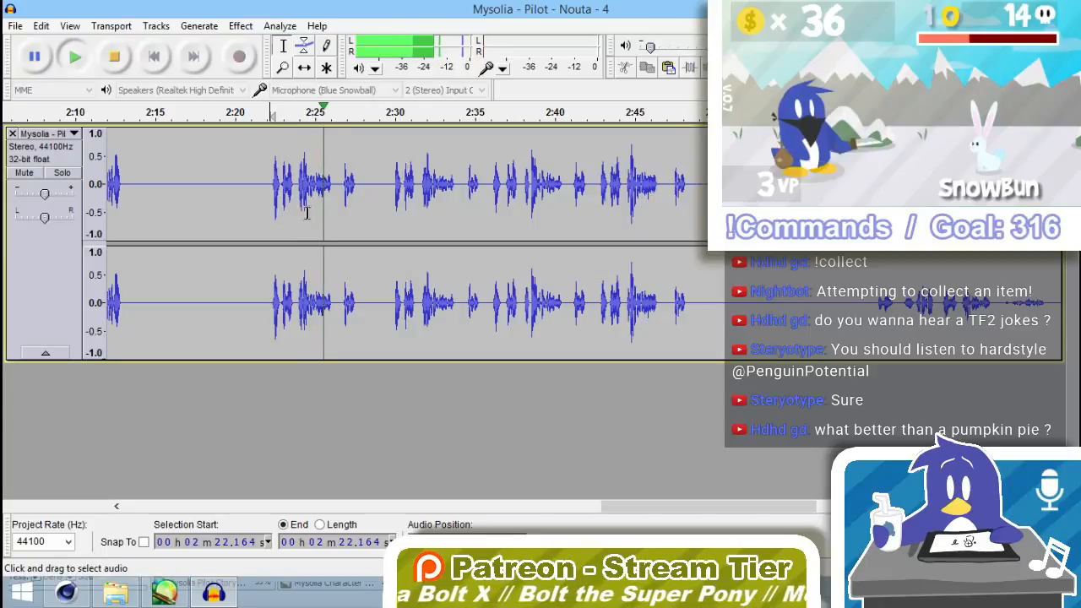
pyautogui.click(392, 186)
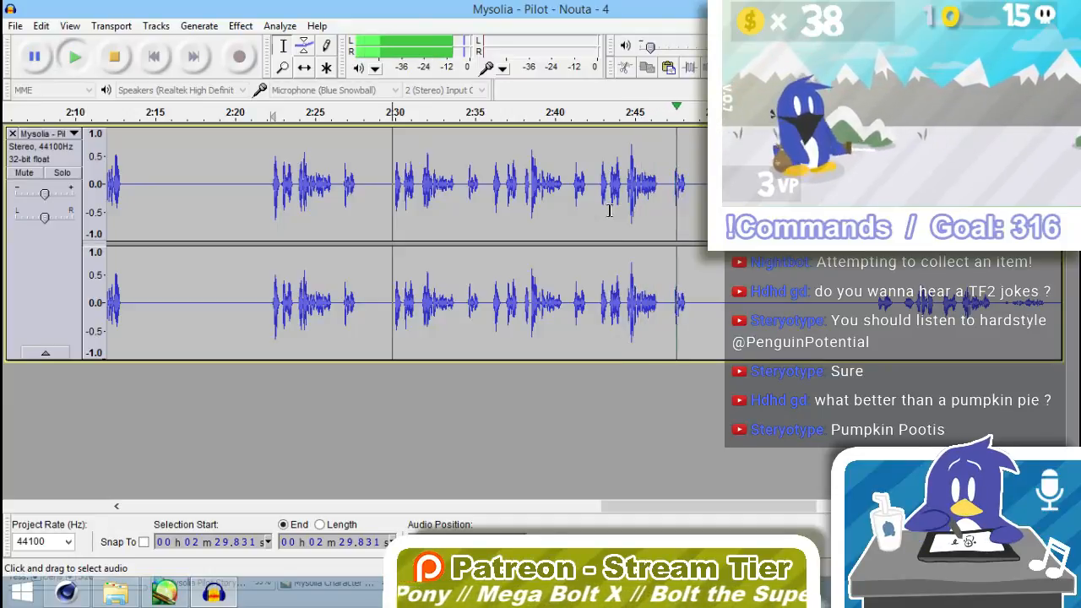
pyautogui.click(468, 196)
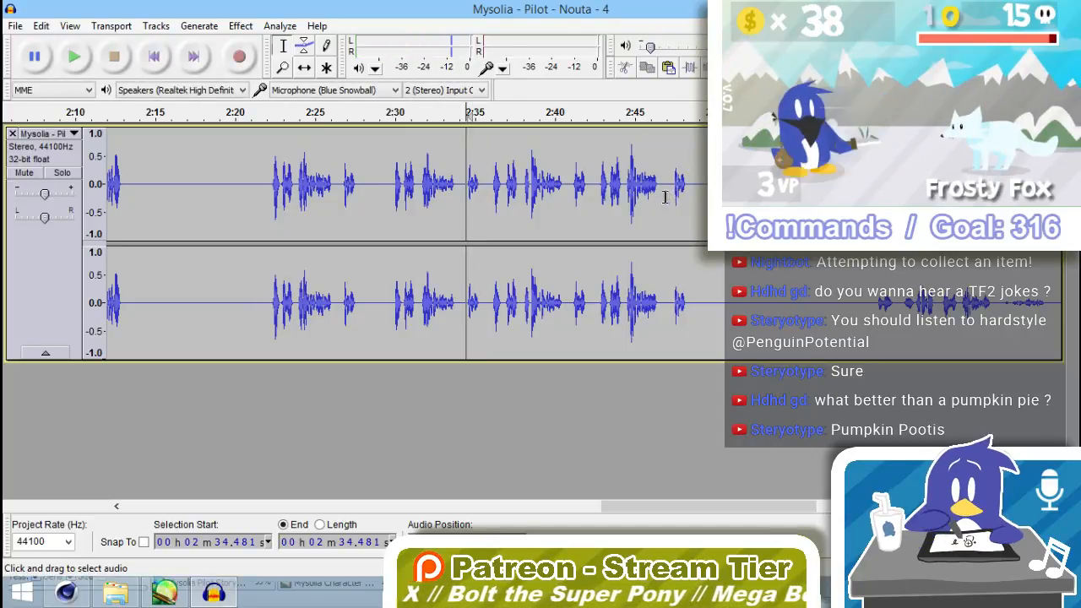
pyautogui.moveTo(663, 197); pyautogui.dragTo(688, 196)
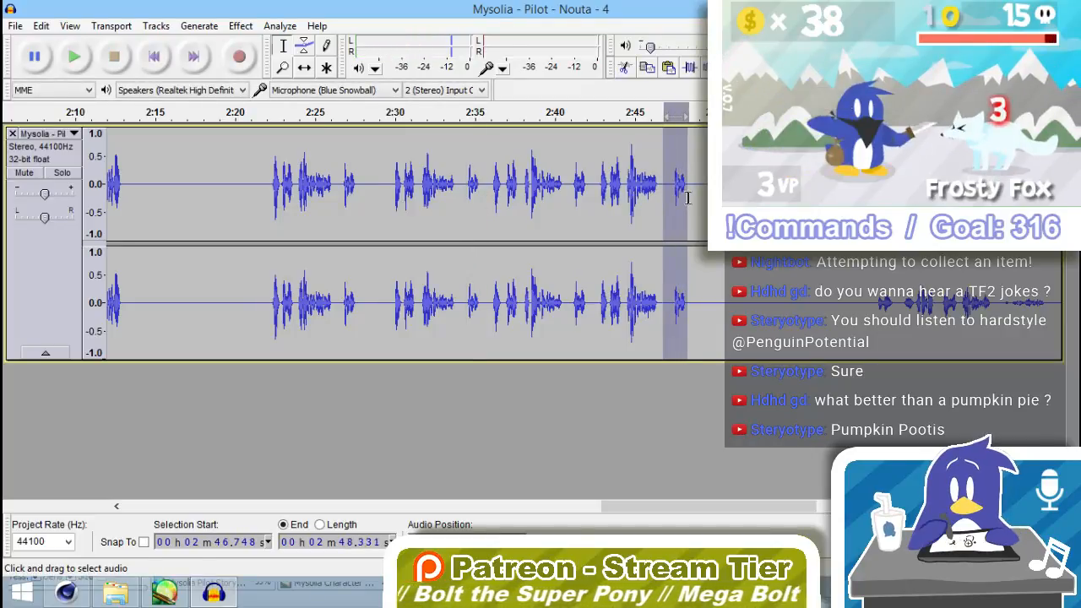
# Replay the take starting at about 2:29.9 and select it through to about 2:35.8.
pyautogui.click(394, 196)
pyautogui.press('space')
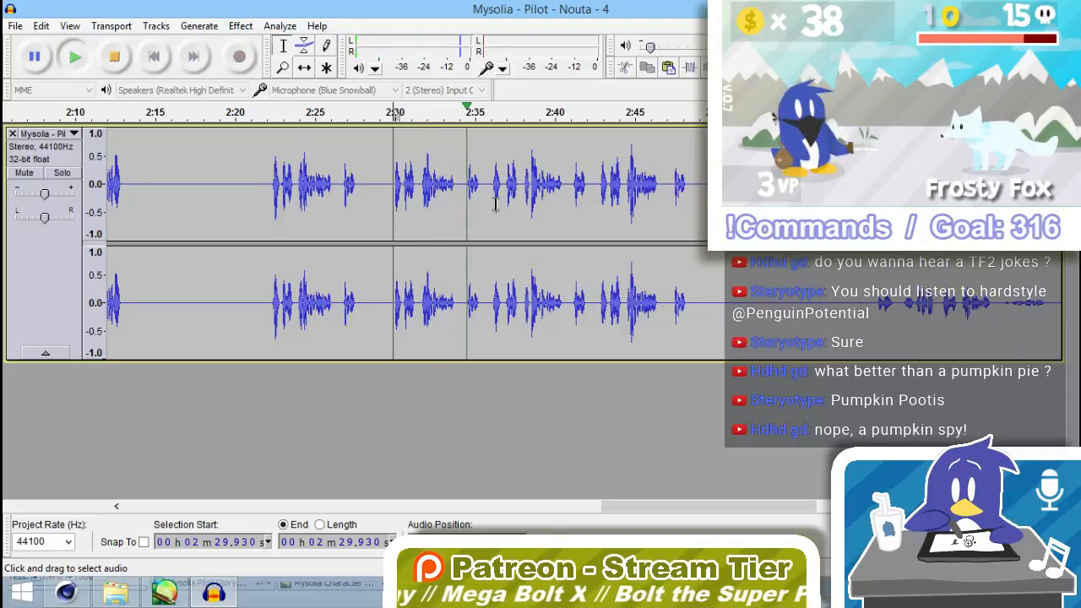
pyautogui.press('space')
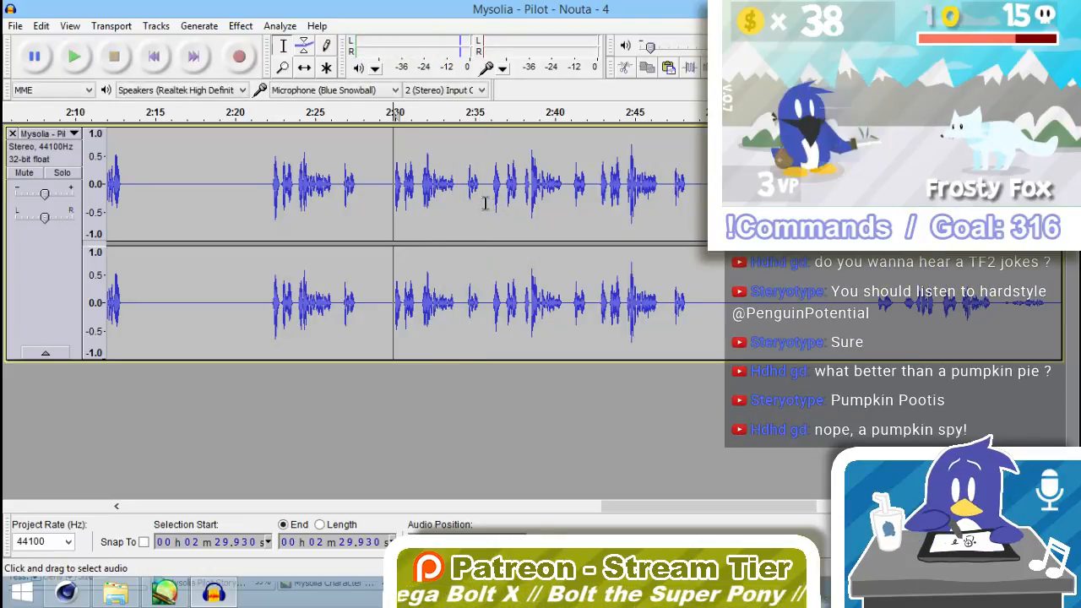
pyautogui.press('shift')
pyautogui.keyDown('shift'); pyautogui.click(487, 202); pyautogui.keyUp('shift')
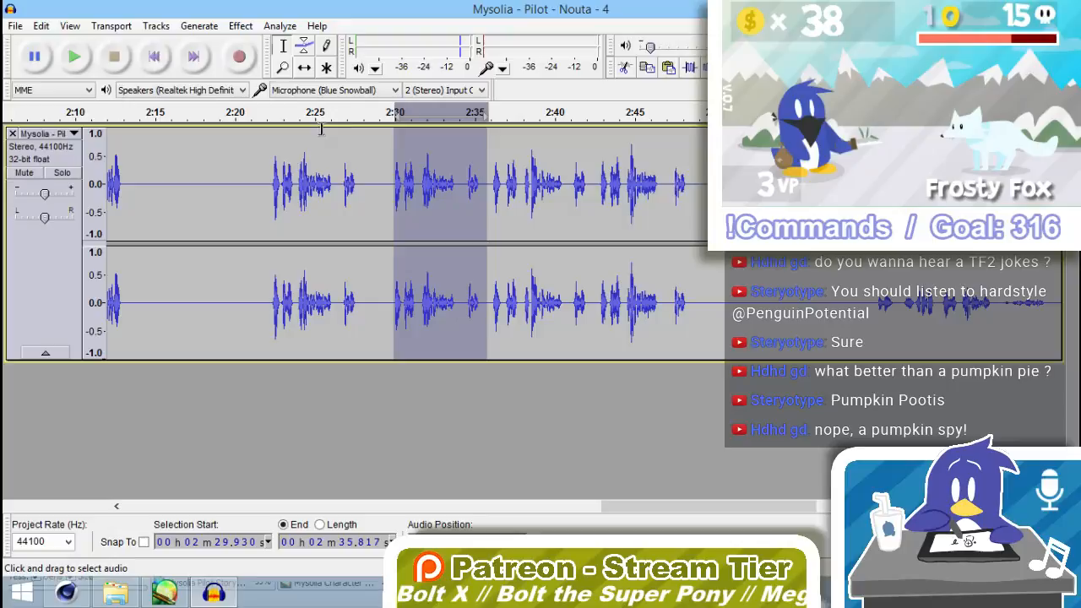
# Export the selected take to the Scene 4 folder as an MP3 named "Nouta - Crazy Girl".
pyautogui.click(15, 26)
pyautogui.click(51, 258)
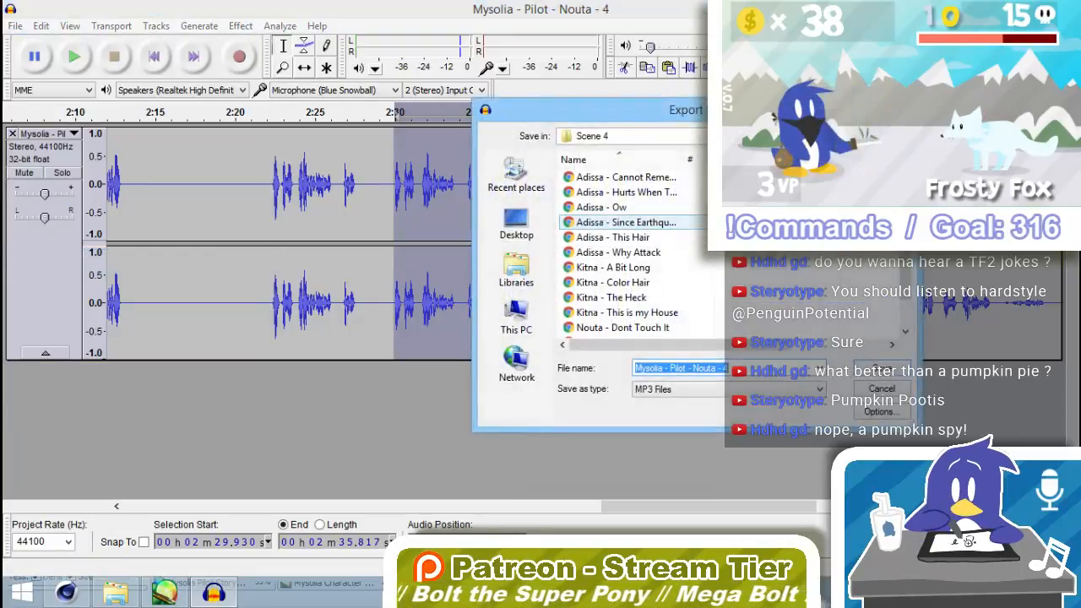
pyautogui.write('Nouta -')
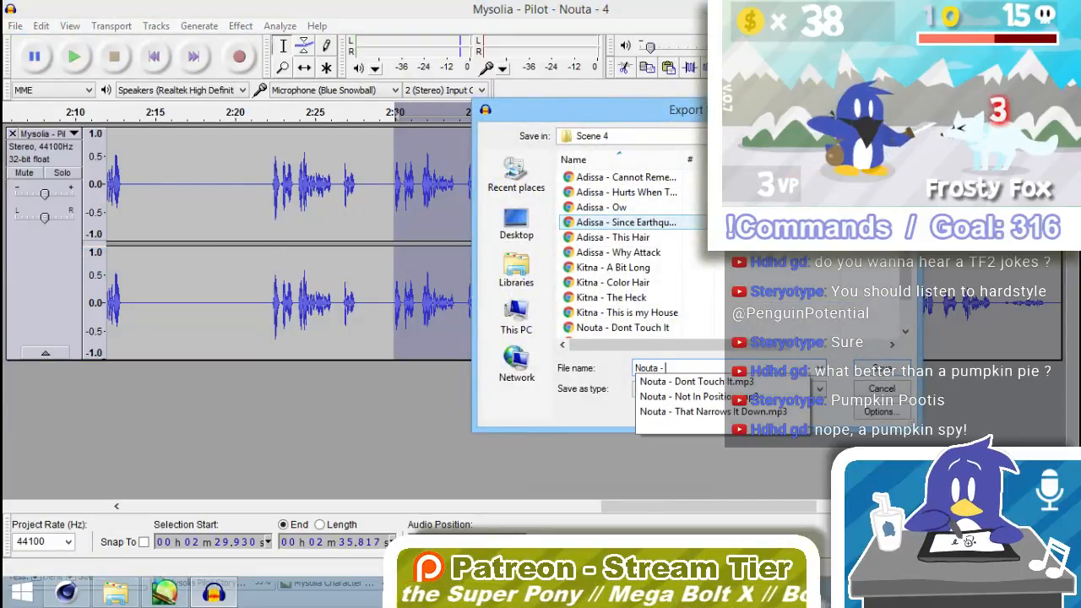
pyautogui.write(' Crazy Self')
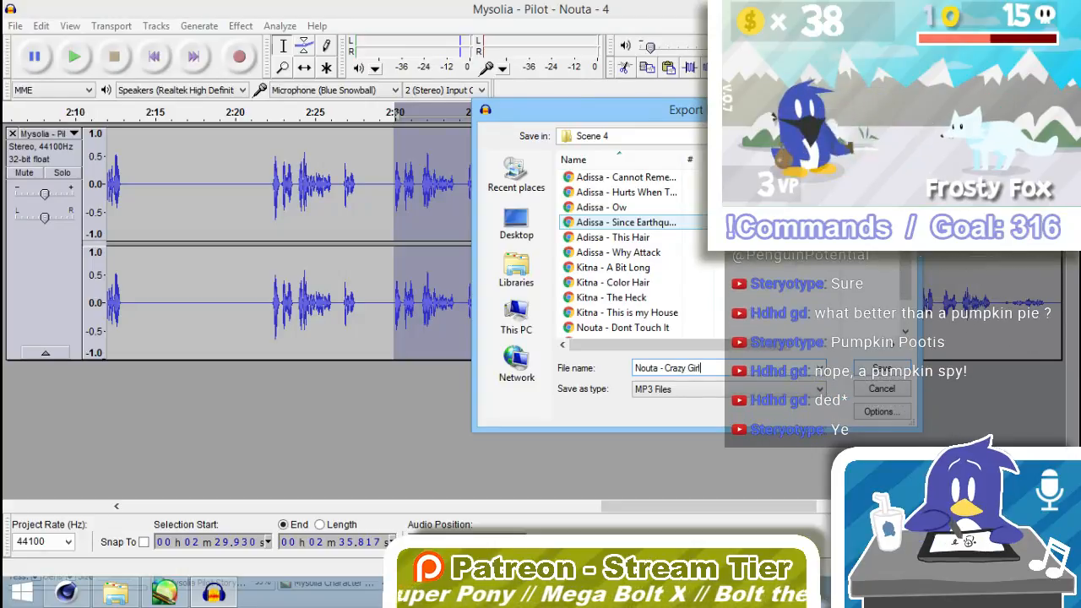
pyautogui.press('Return')
# Play the following group of takes from about 3:00.1 and place the cursor before the last take at about 3:36.9.
pyautogui.moveTo(625, 507); pyautogui.dragTo(667, 515)
pyautogui.moveTo(752, 508); pyautogui.dragTo(776, 505)
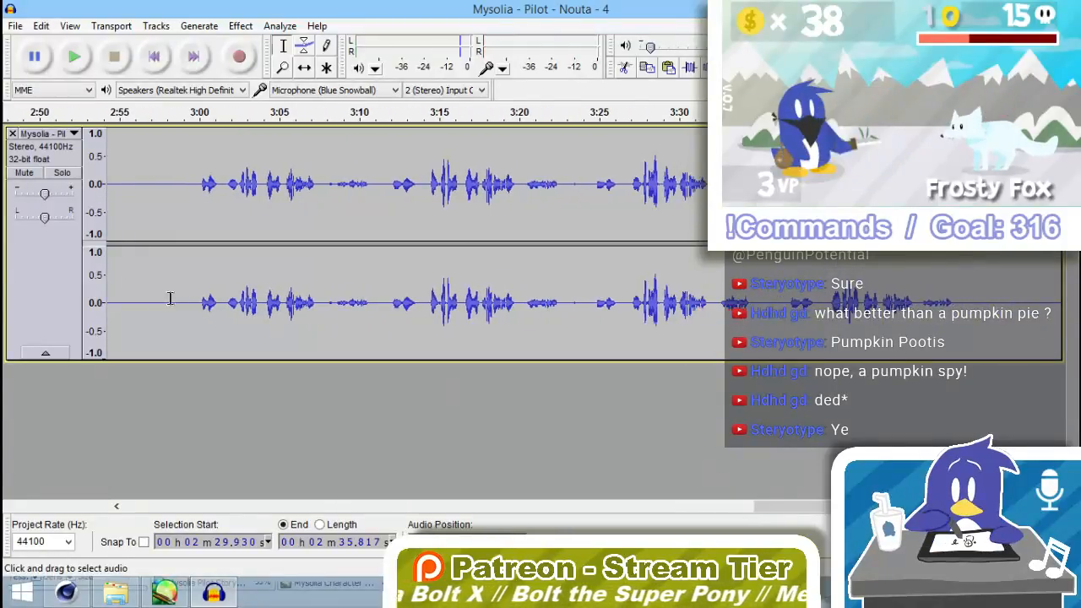
pyautogui.click(199, 190)
pyautogui.press('space')
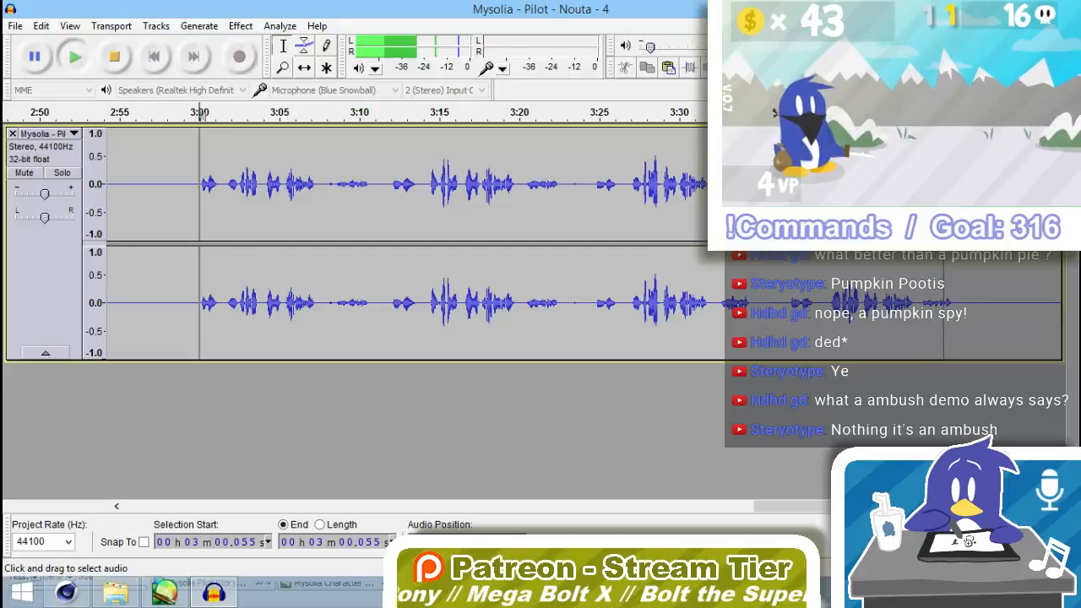
pyautogui.click(787, 304)
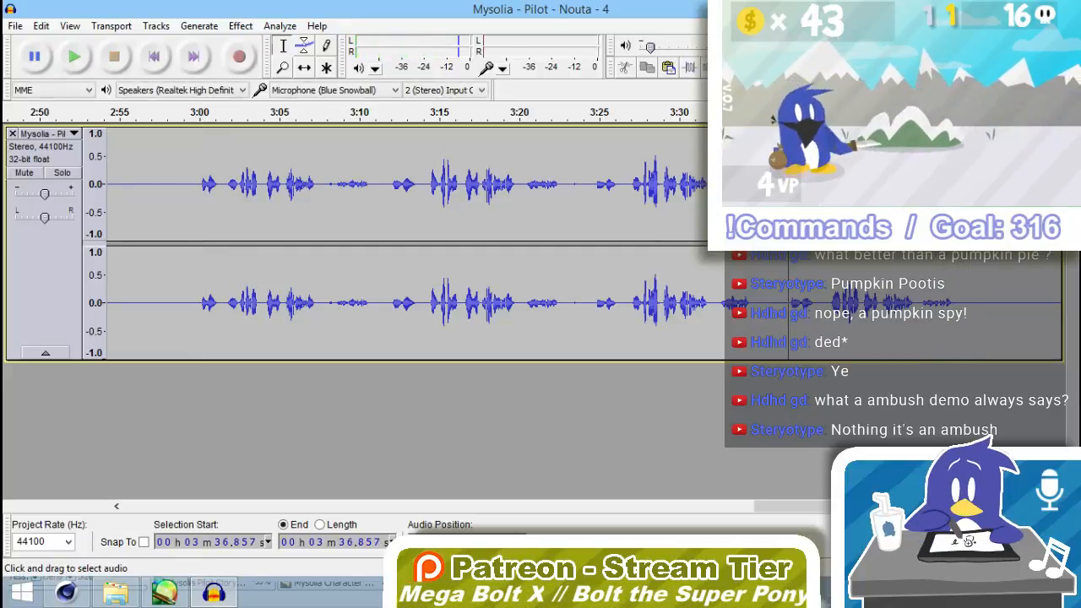
# Compare the quiet closing phrases at about 3:32.5–3:34.6, 3:20.4–3:22.6 and 3:08.0–3:10.5 by playing them.
pyautogui.moveTo(753, 304); pyautogui.dragTo(719, 304)
pyautogui.press('space')
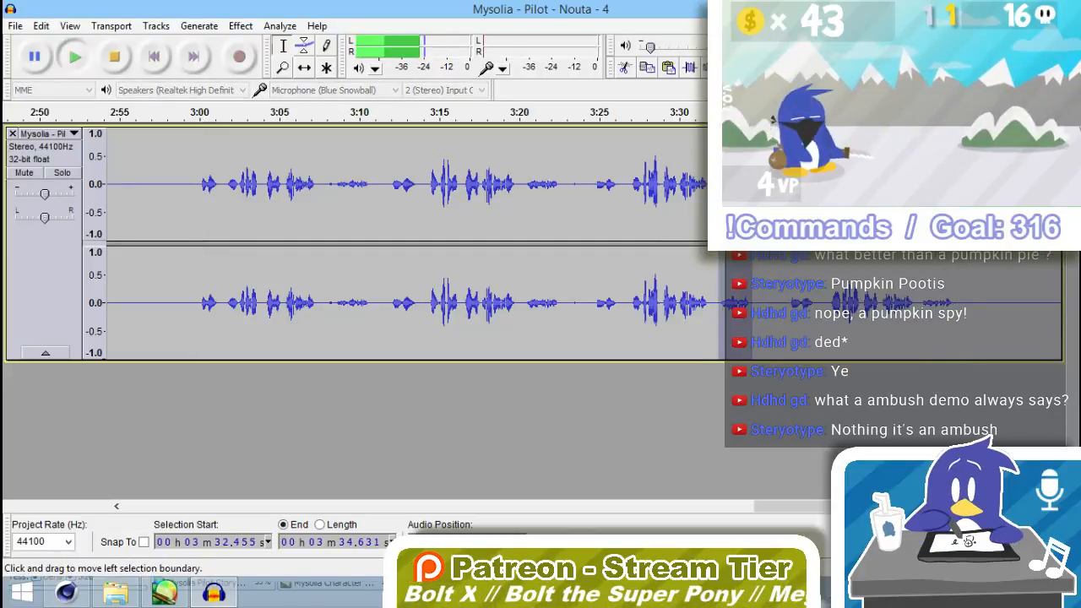
pyautogui.moveTo(561, 202); pyautogui.dragTo(526, 203)
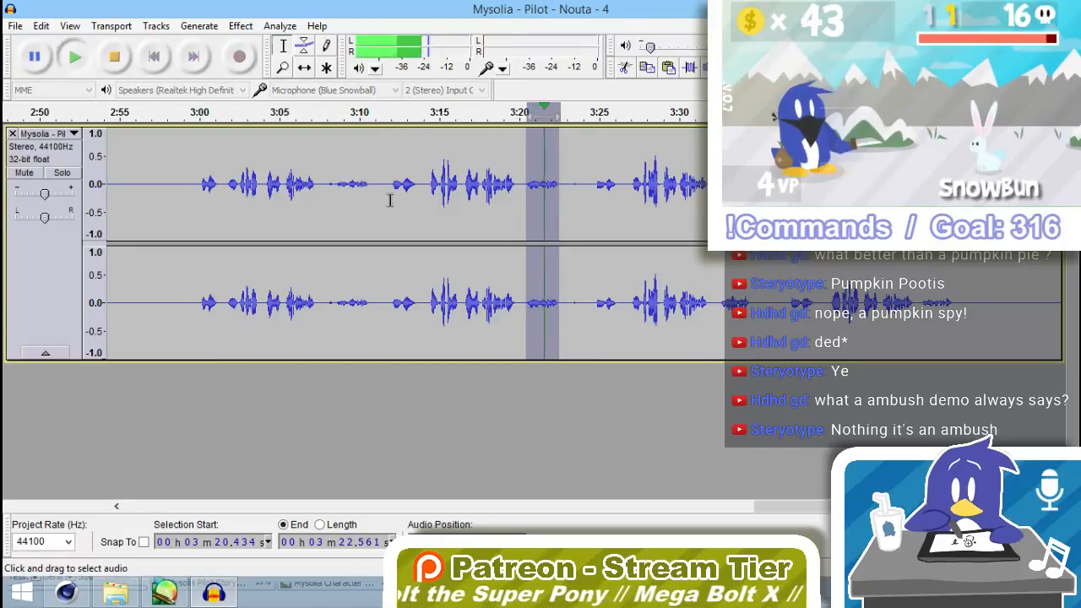
pyautogui.moveTo(367, 196); pyautogui.dragTo(329, 194)
pyautogui.press('space')
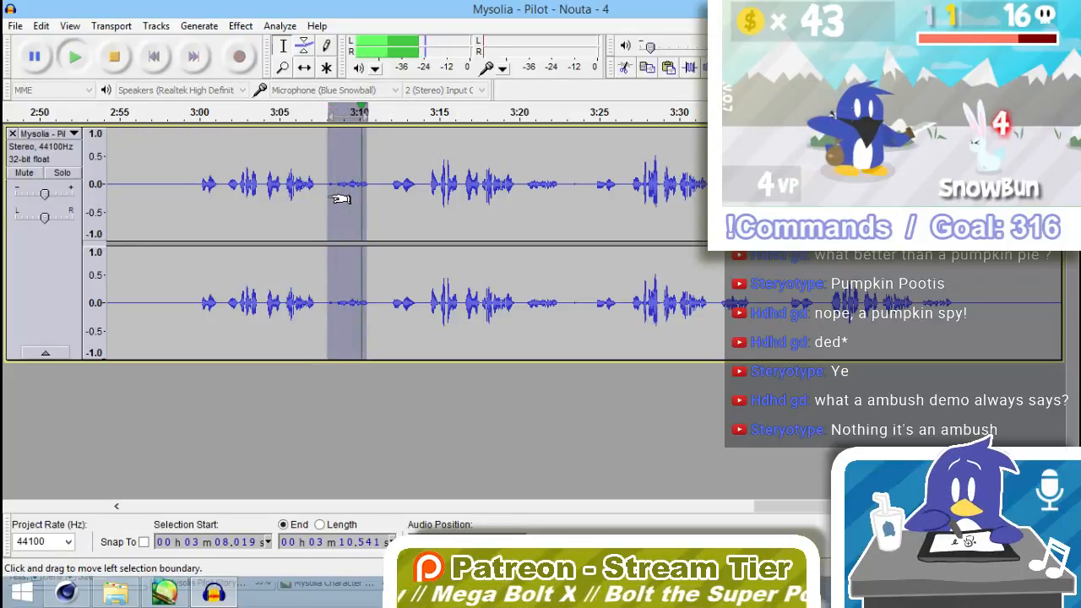
# Extend the closing phrase selection to about 3:10.7 and paste a copy into the last take at about 3:45.3.
pyautogui.moveTo(365, 206); pyautogui.dragTo(369, 207)
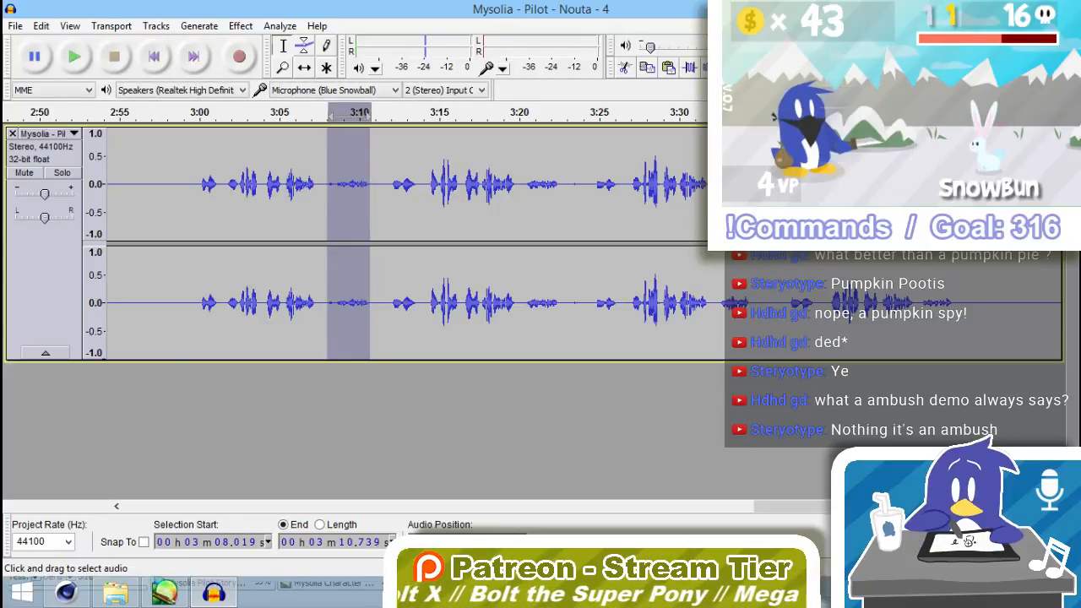
pyautogui.click(924, 205)
pyautogui.hotkey('ctrl', 'v')
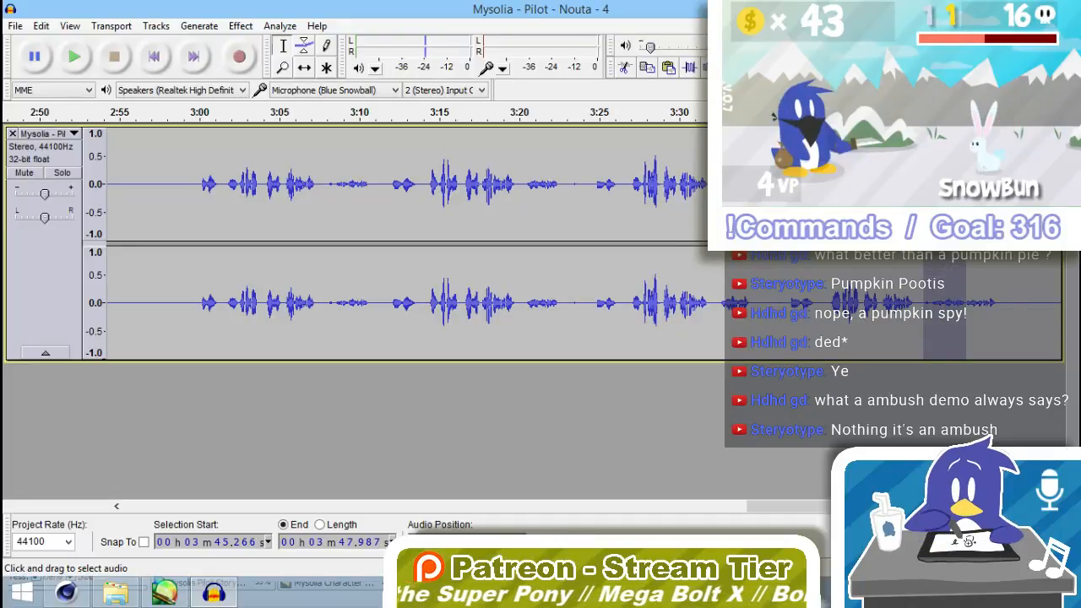
# Select and play the combined take from about 3:36.8 to 3:47.9, and begin exporting the selection.
pyautogui.moveTo(787, 205); pyautogui.dragTo(968, 205)
pyautogui.press('space')
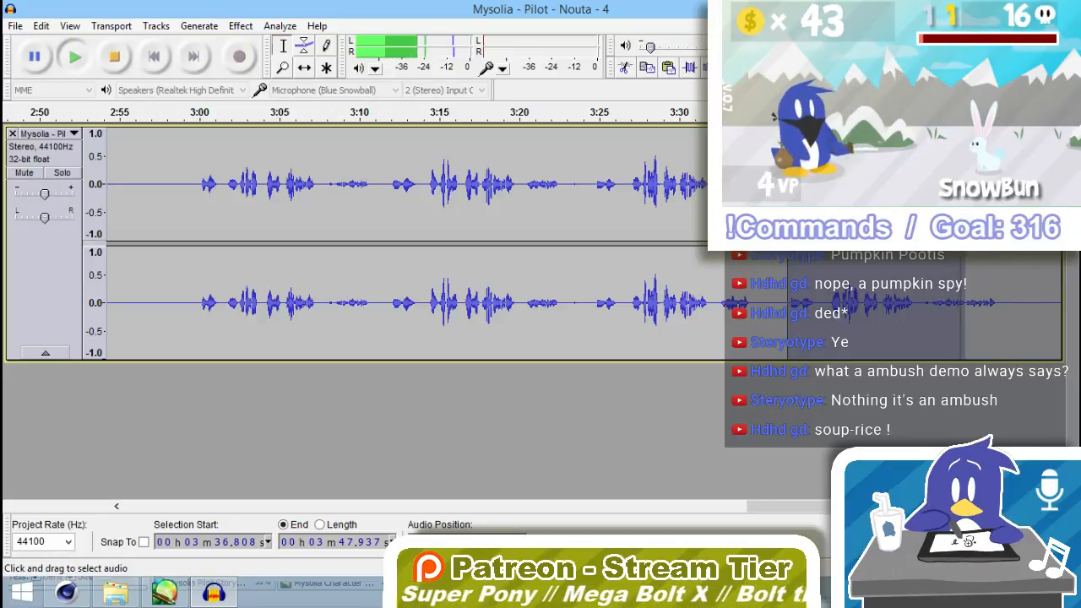
pyautogui.click(15, 27)
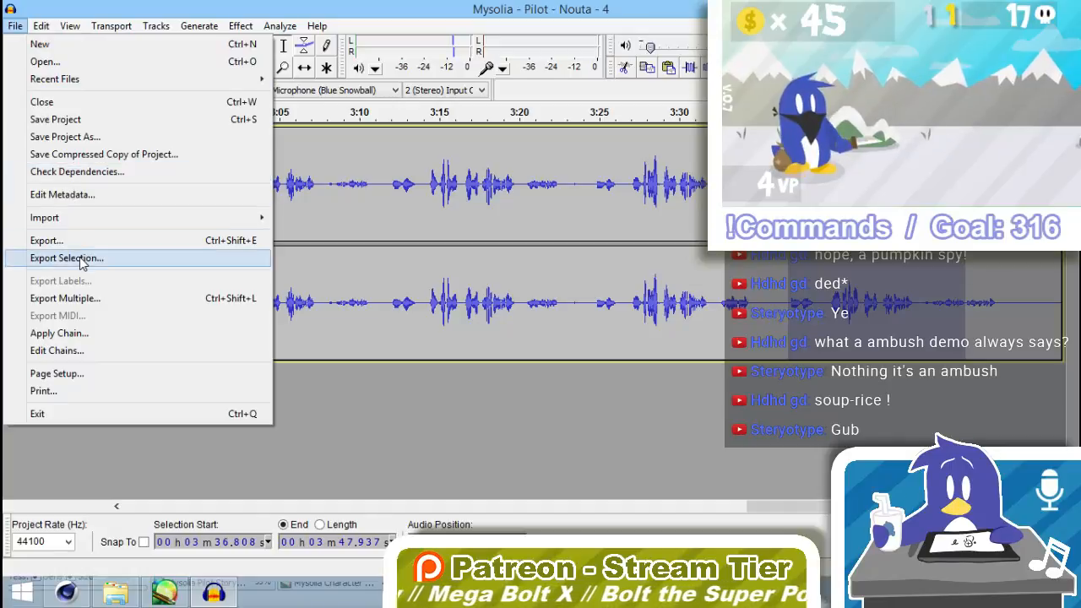
# Export the selected audio as an MP3 named "Nouta - Have Fun With That" in the Scene 4 folder.
pyautogui.click(67, 258)
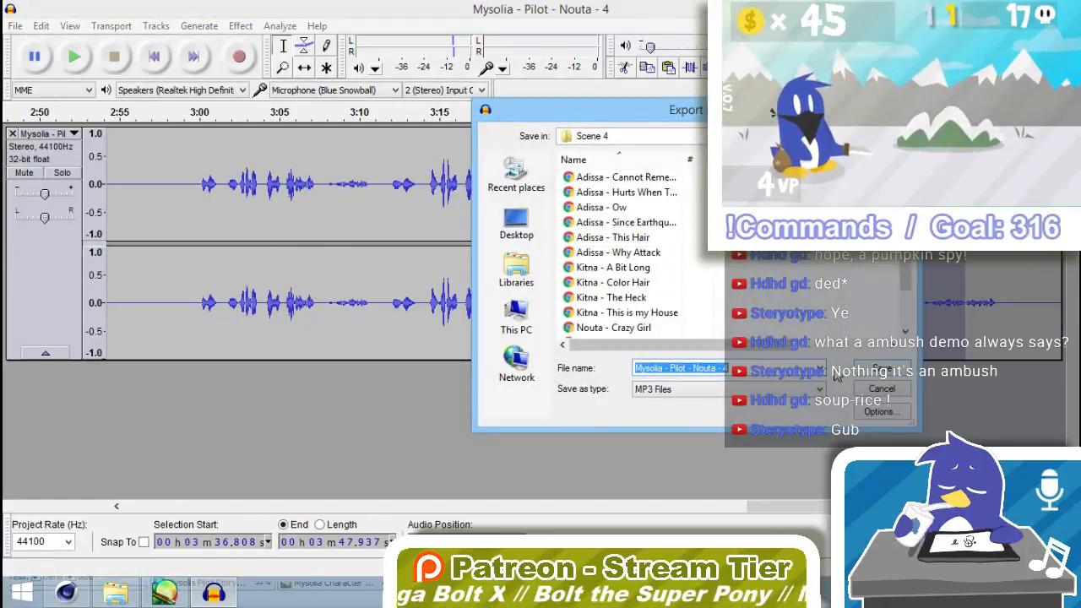
pyautogui.write('Nouta')
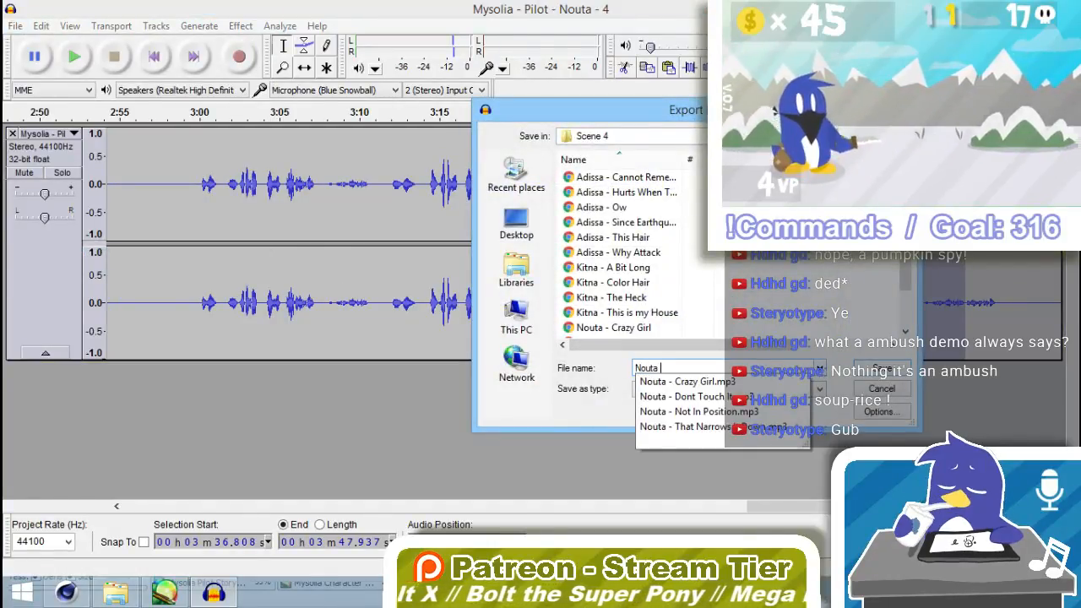
pyautogui.write(' -')
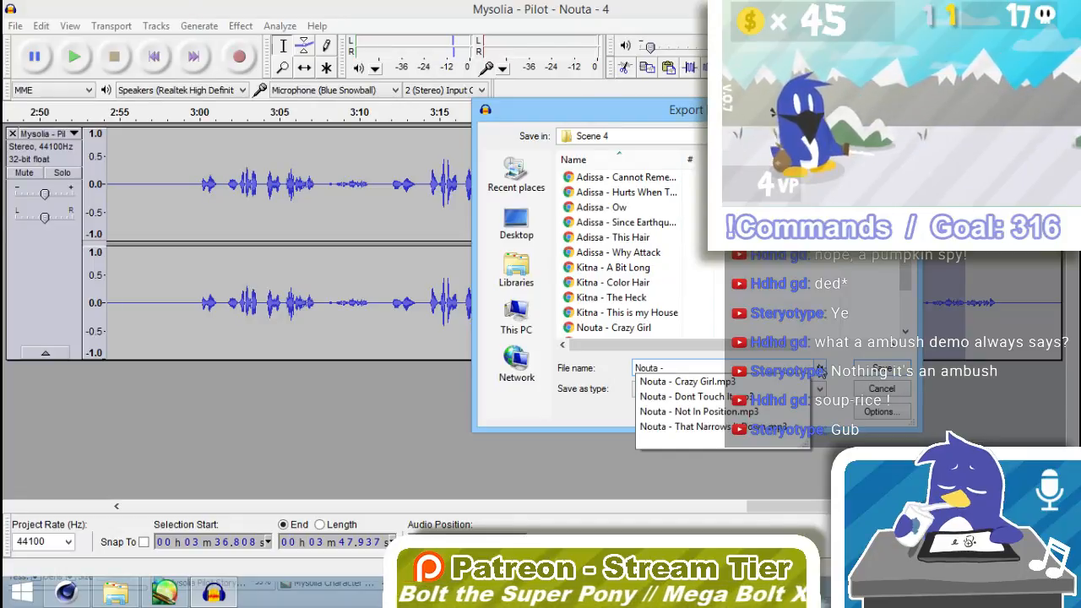
pyautogui.write(' Have Fun With Th')
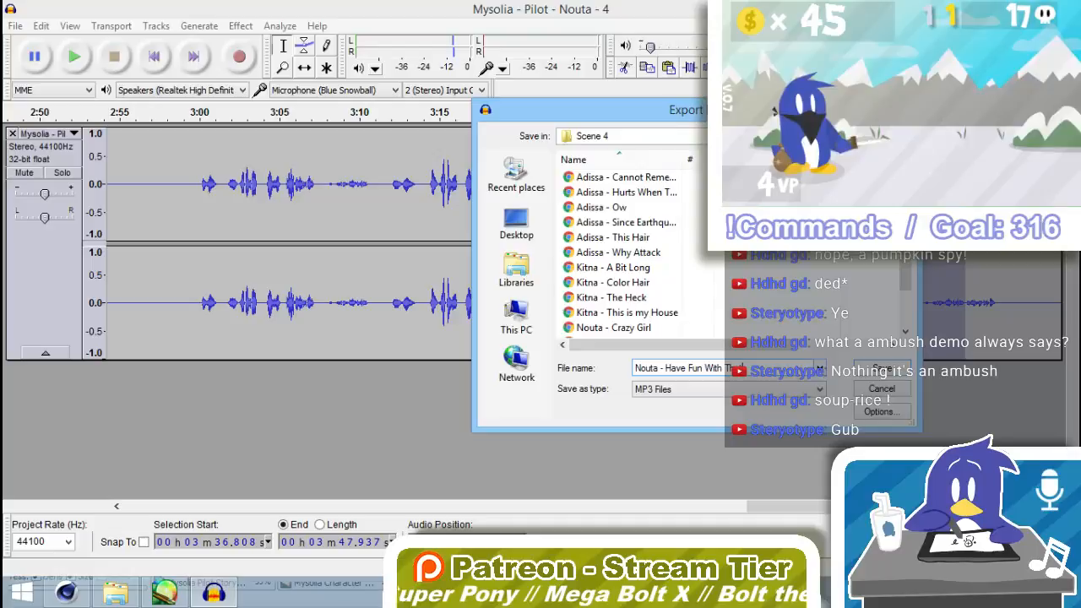
pyautogui.press('Return')
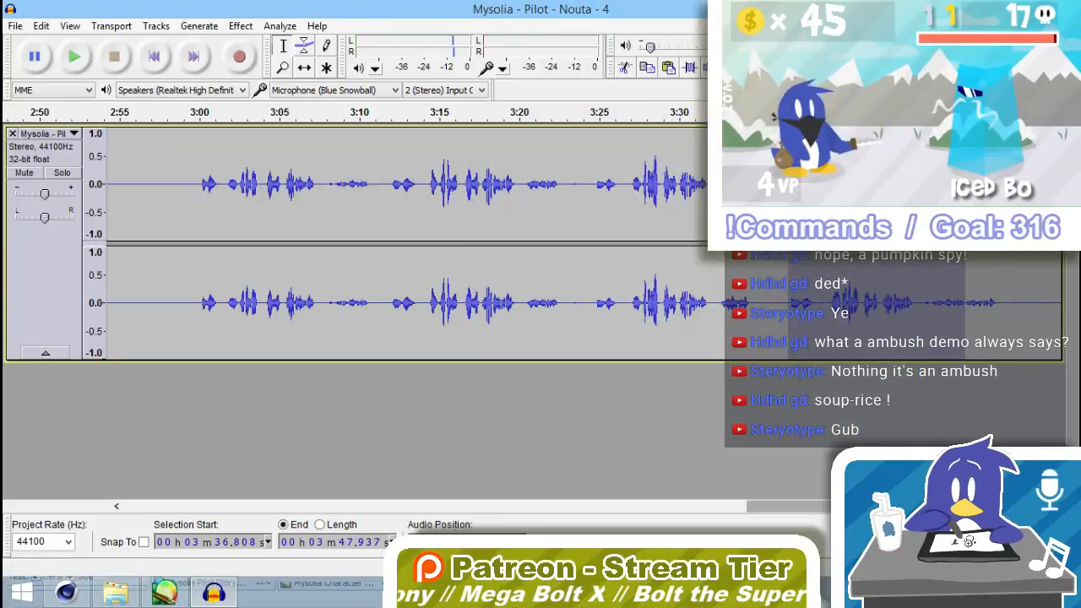
# Play back the recording from about 3:58.3 to hear the next takes.
pyautogui.moveTo(848, 506); pyautogui.dragTo(945, 506)
pyautogui.click(719, 296)
pyautogui.press('space')
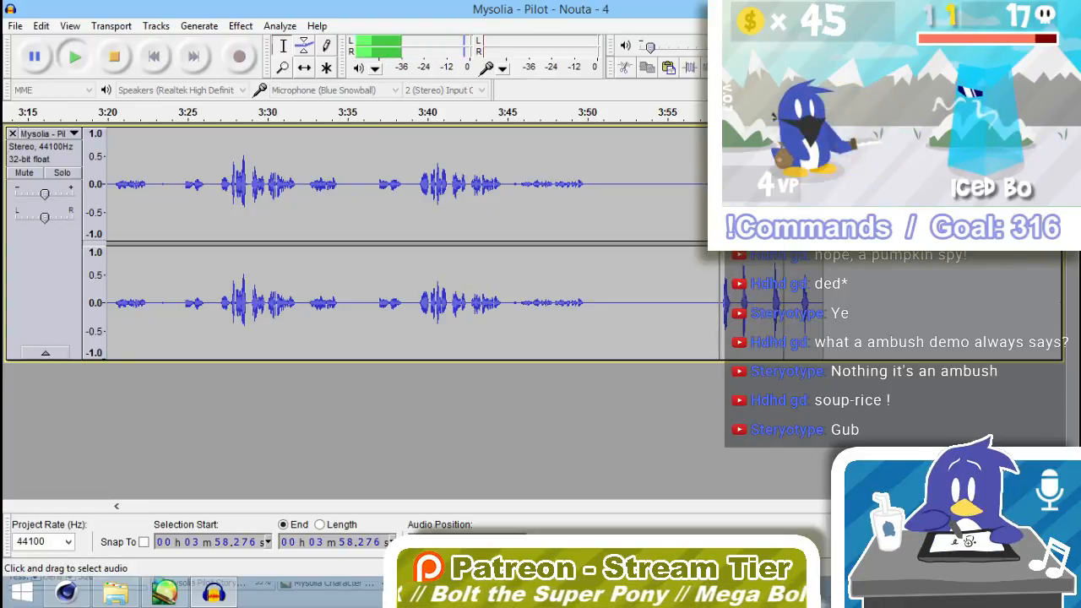
pyautogui.press('space')
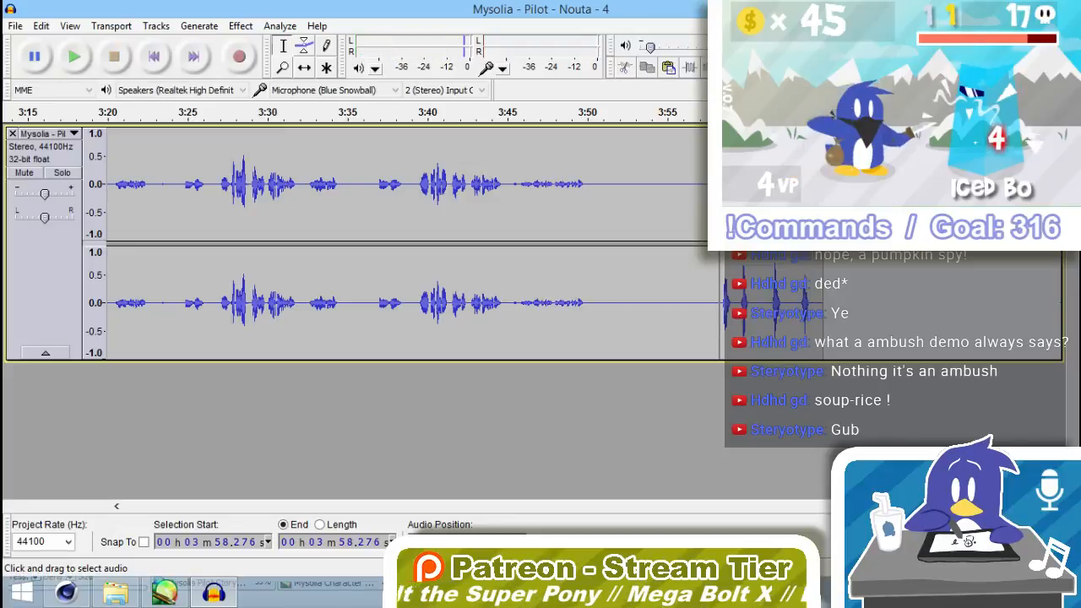
# Select the clip from about 4:01.392 to 4:02.332 and export it as "Nouta - Great" in MP3 format.
pyautogui.moveTo(769, 303); pyautogui.dragTo(773, 302)
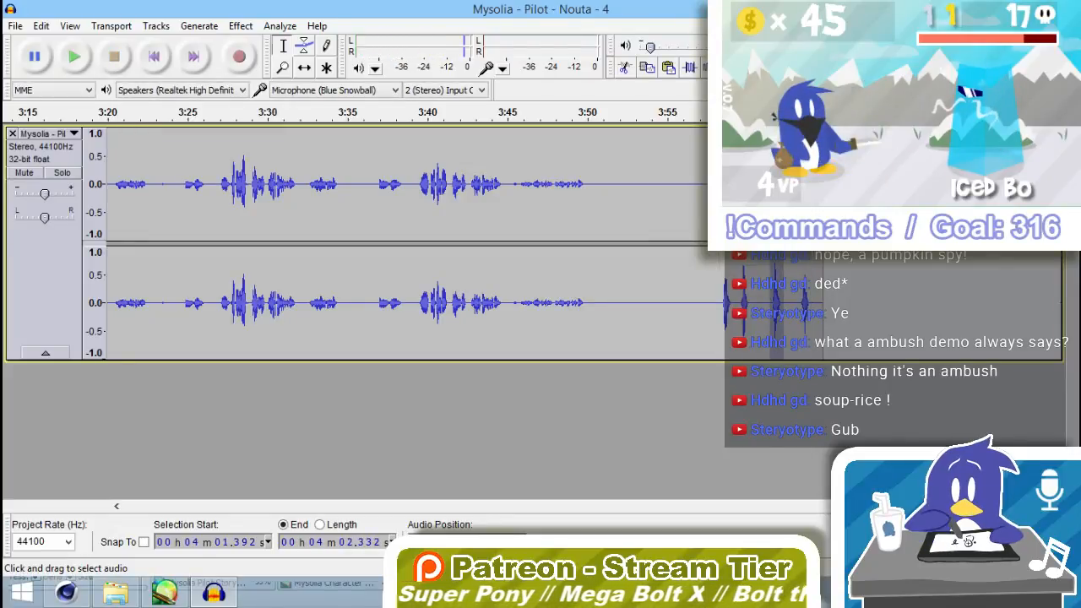
pyautogui.click(15, 25)
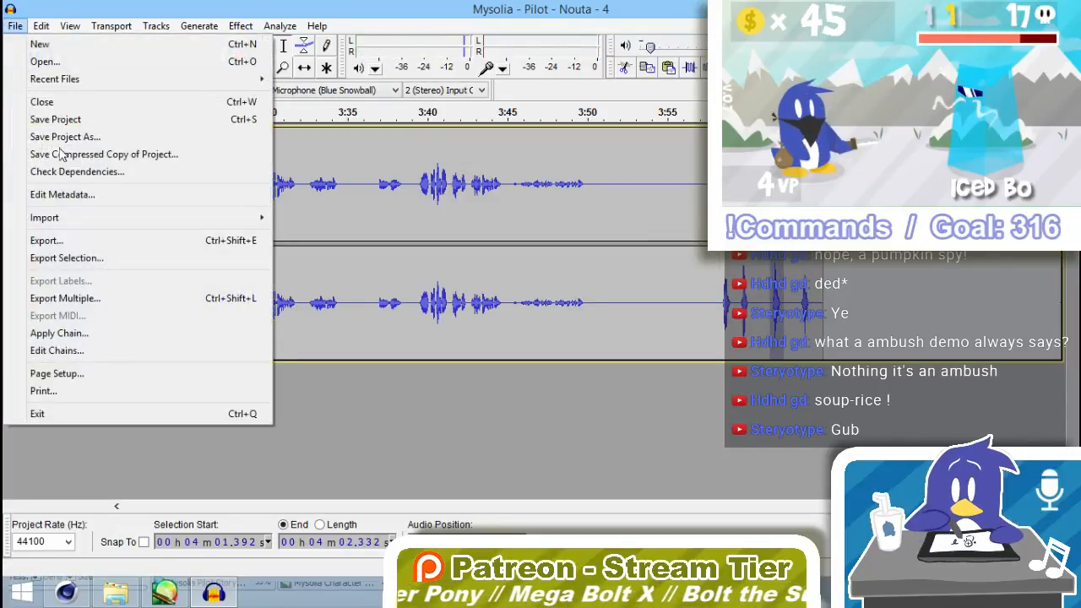
pyautogui.click(68, 258)
pyautogui.write('Nou')
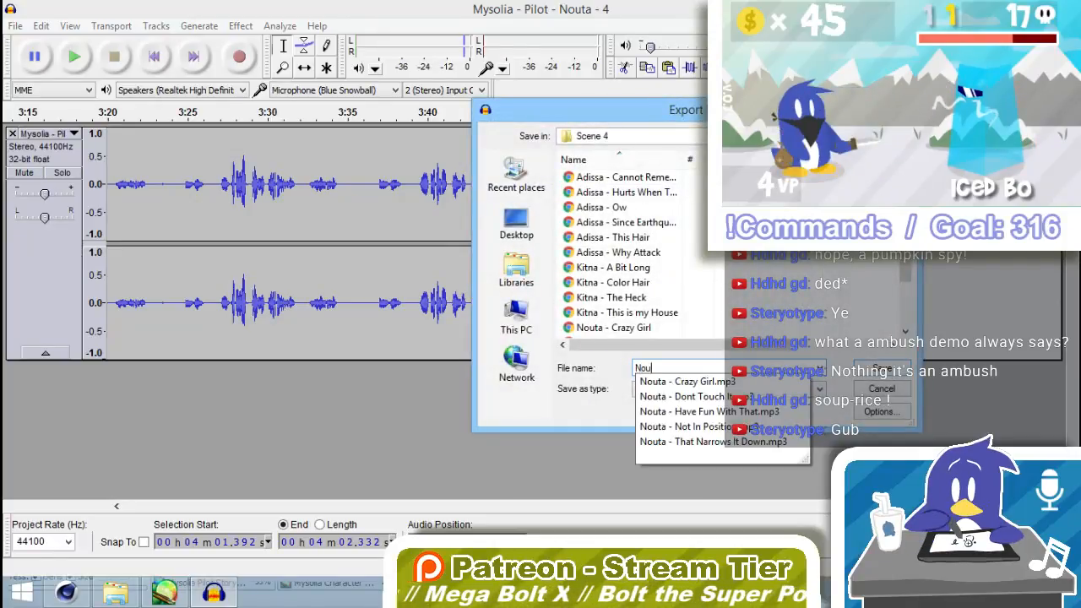
pyautogui.write('ta - ')
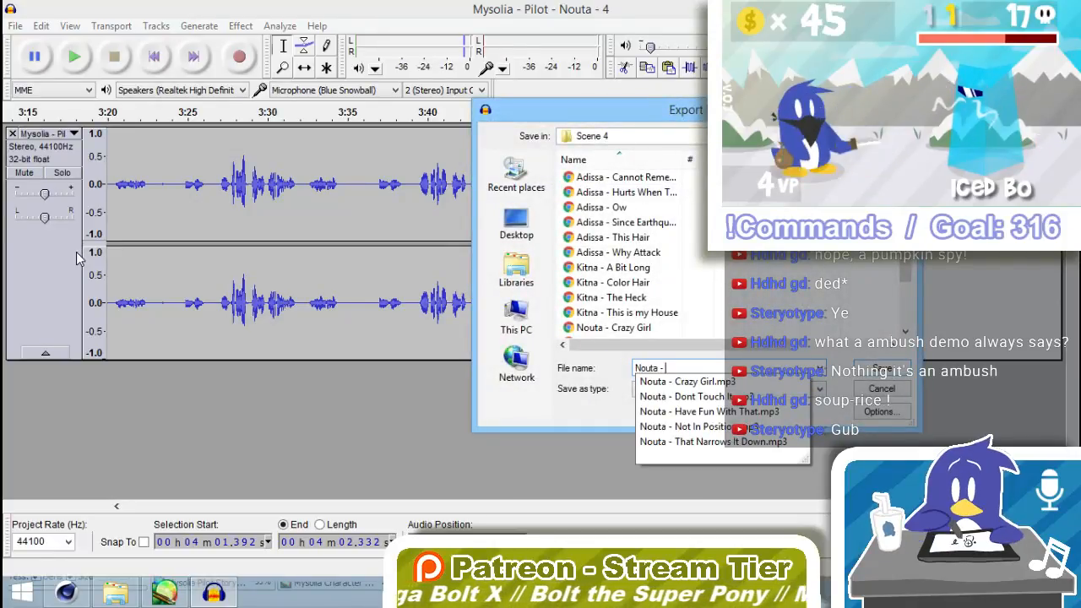
pyautogui.write('Great')
pyautogui.press('Return')
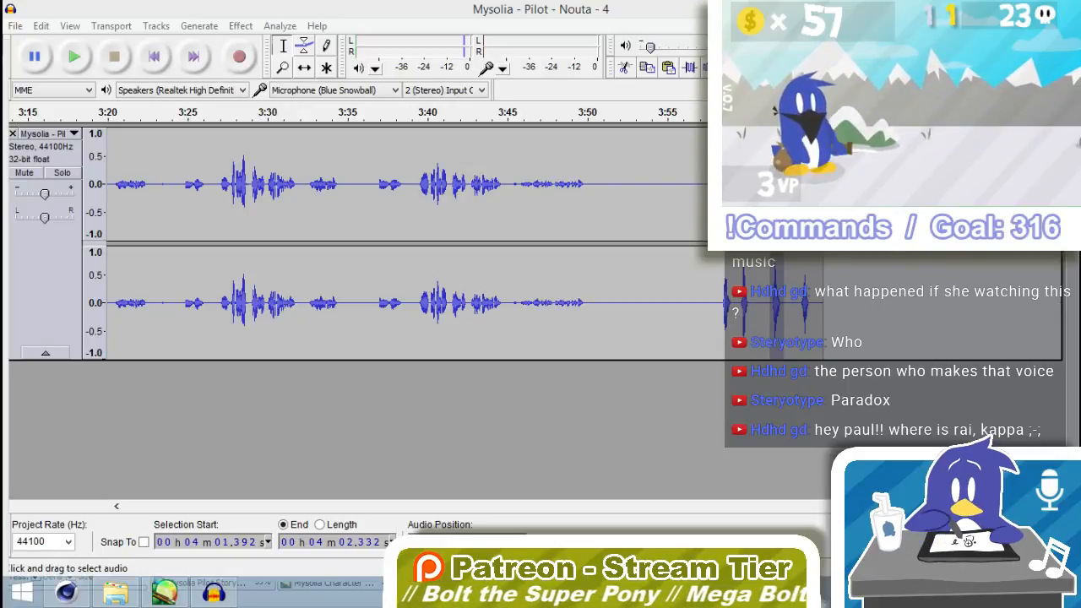
# Close the Nouta audio project and the Pilot folder window to return to Cinema 4D.
pyautogui.hotkey('alt', 'F4')
pyautogui.click(556, 348)
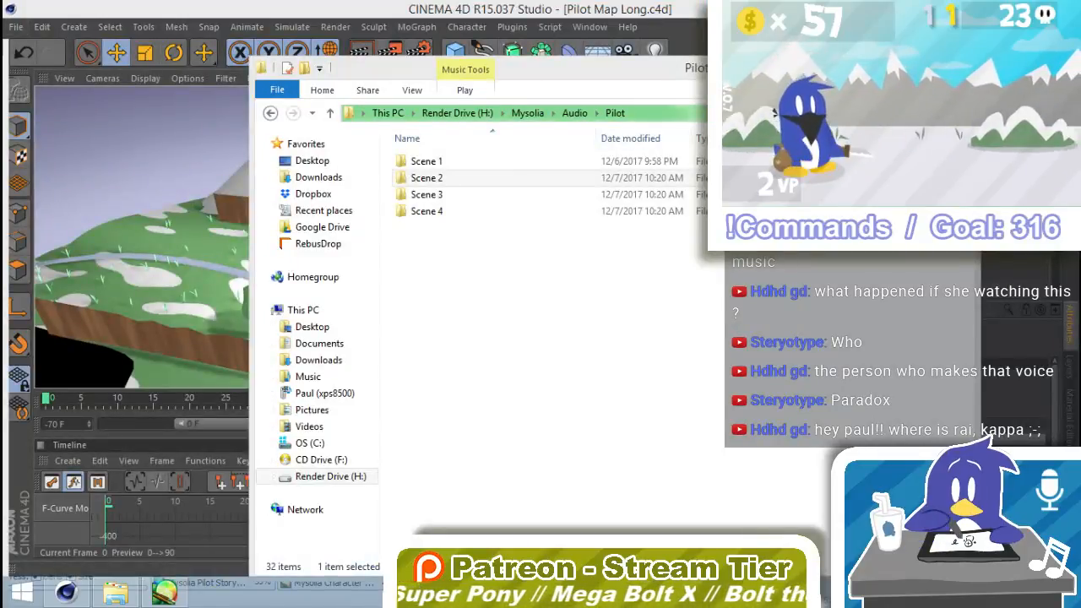
pyautogui.click(900, 64)
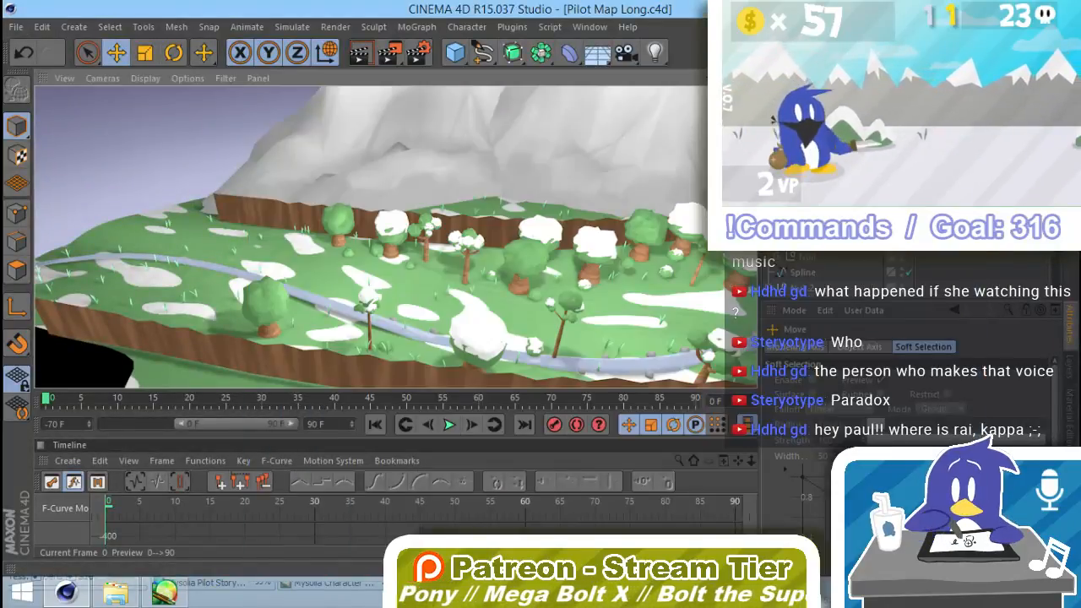
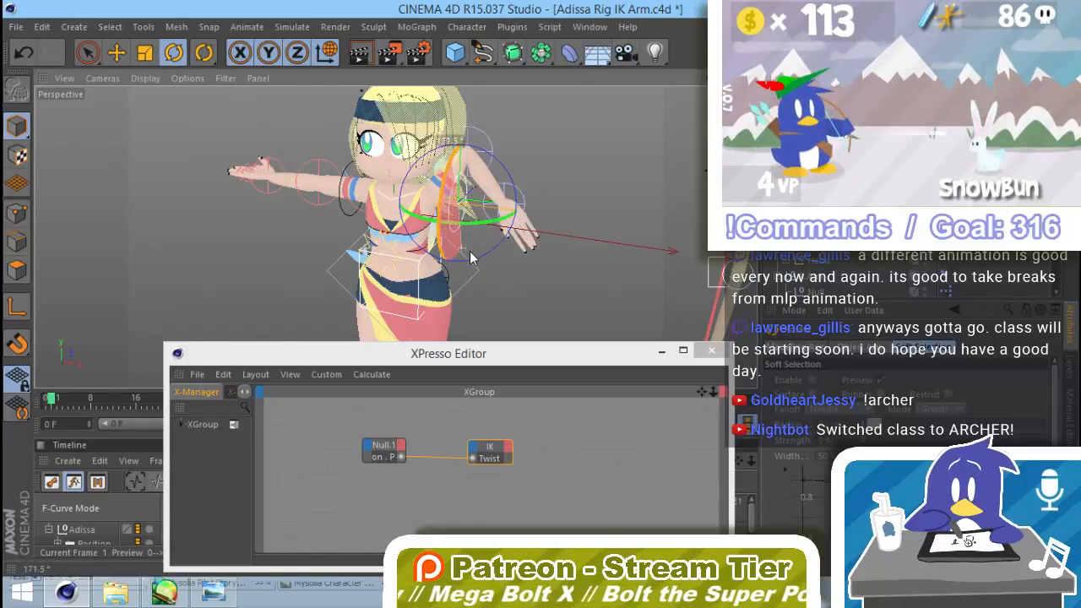
# Rotate the upper arm control on Adissa's rig to test the IK twist, and undo the test rotation.
pyautogui.moveTo(513, 201); pyautogui.dragTo(484, 137)
pyautogui.hotkey('ctrl', 'z')
pyautogui.hotkey('ctrl', 'z')
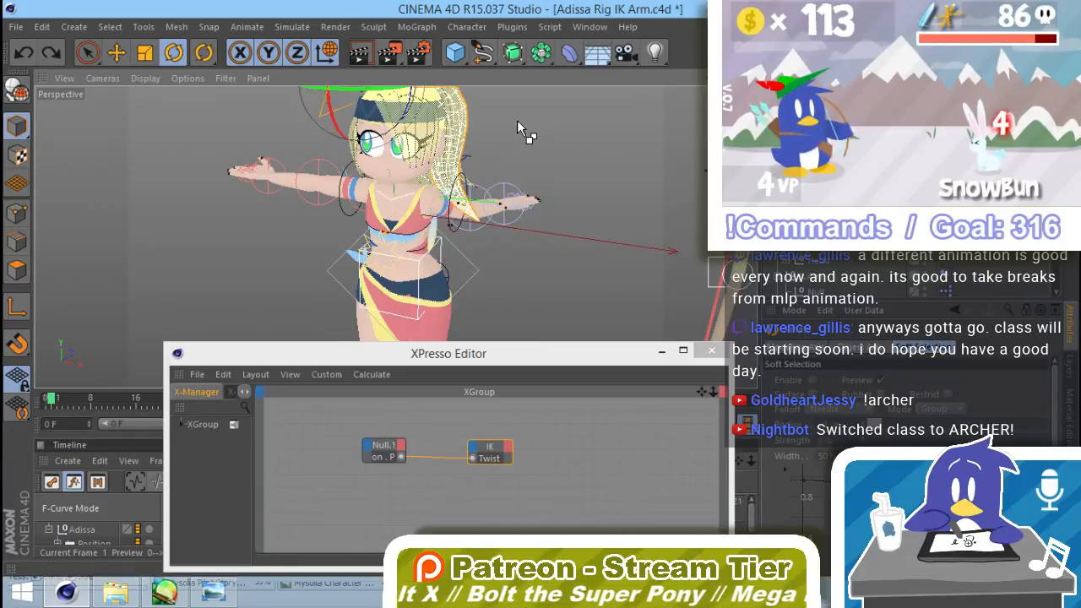
pyautogui.hotkey('ctrl', 'shift', 'z')
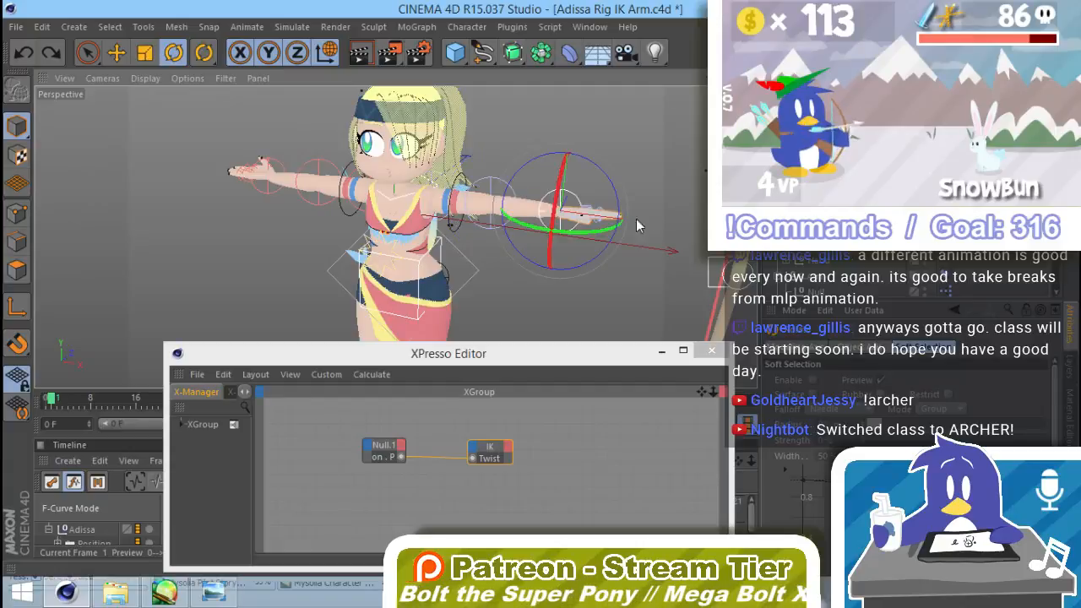
pyautogui.hotkey('ctrl', 'shift', 'z')
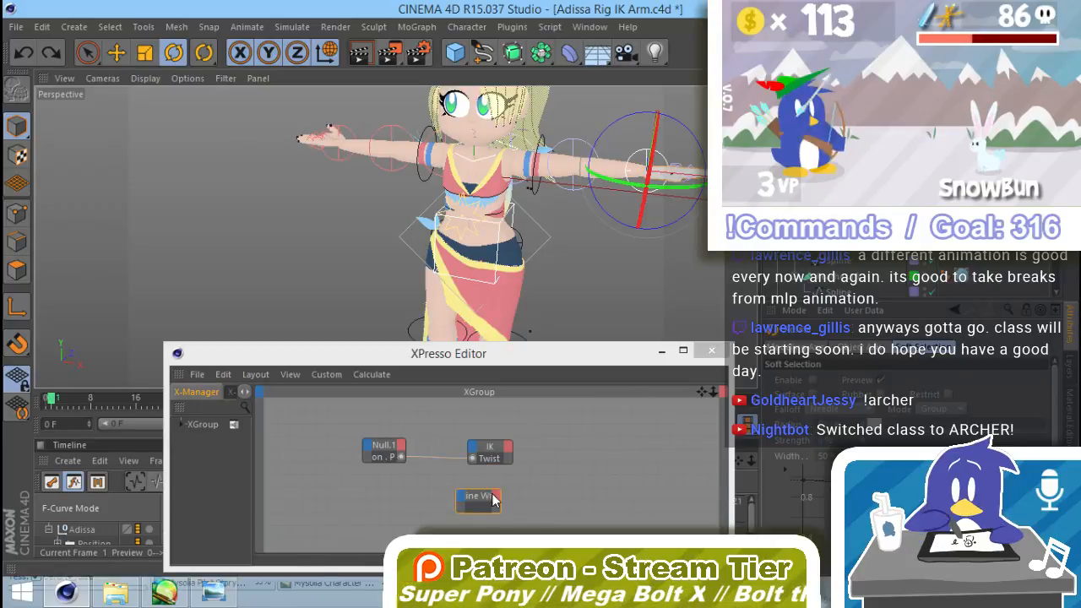
# Add a Banking input port to the Spline Wrap node in the XPresso graph.
pyautogui.click(495, 496)
pyautogui.moveTo(542, 475)
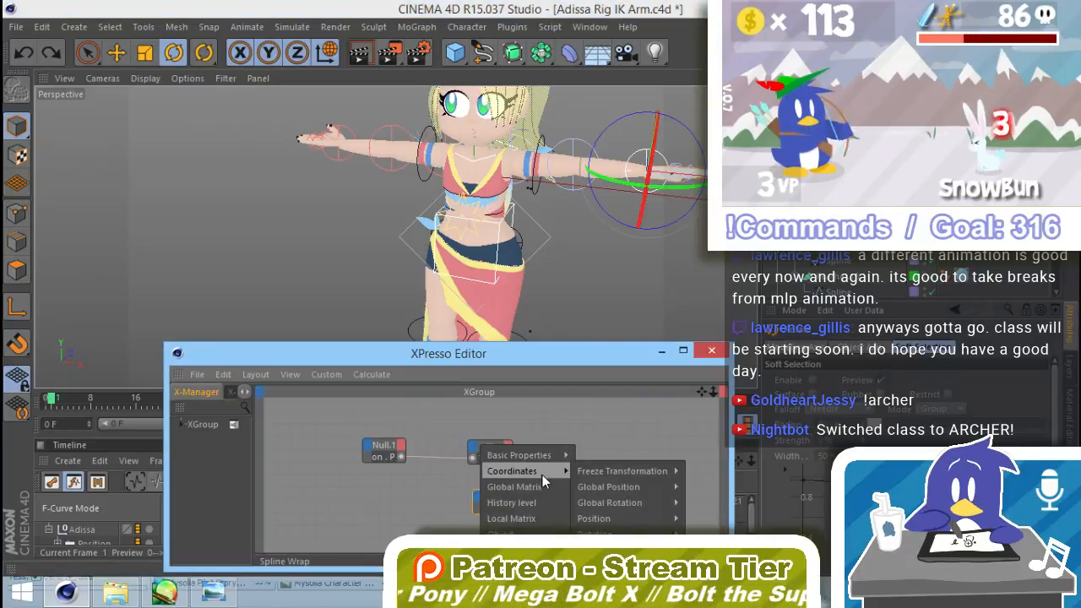
pyautogui.moveTo(642, 518)
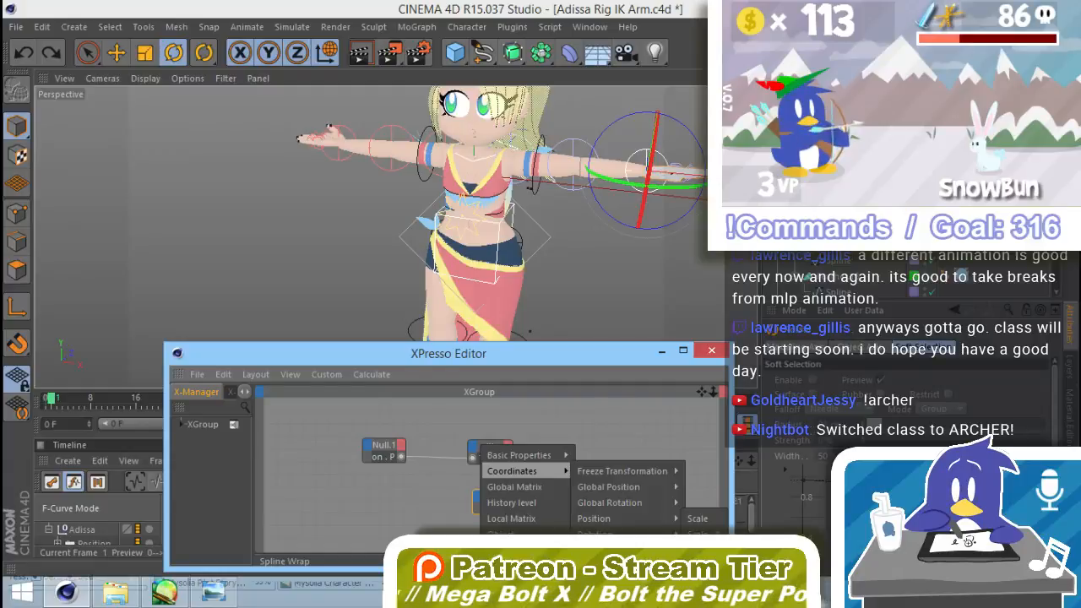
pyautogui.moveTo(506, 532)
pyautogui.moveTo(600, 532)
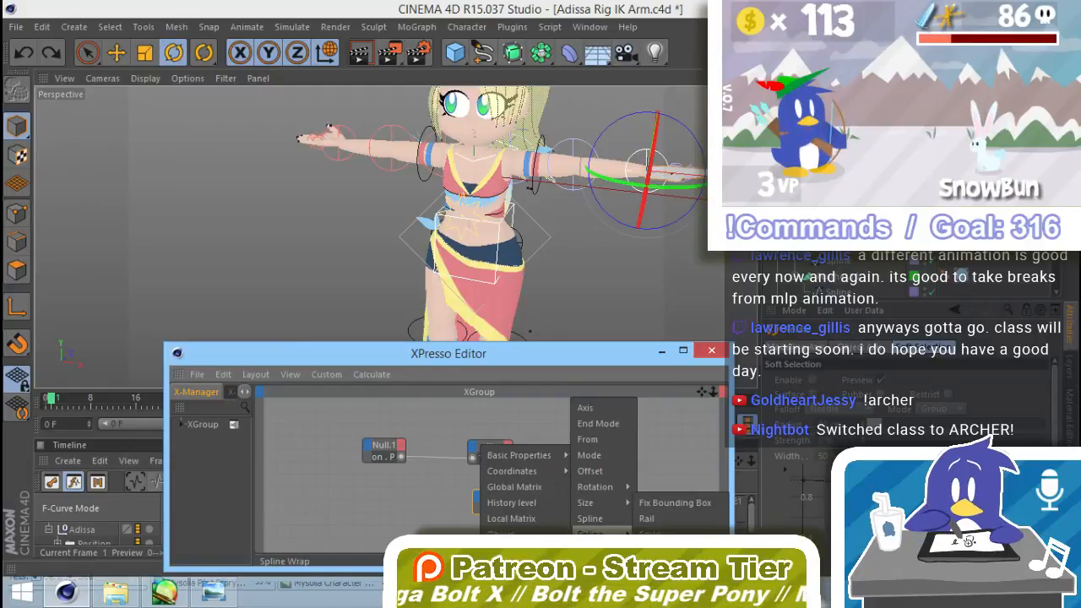
pyautogui.moveTo(606, 489)
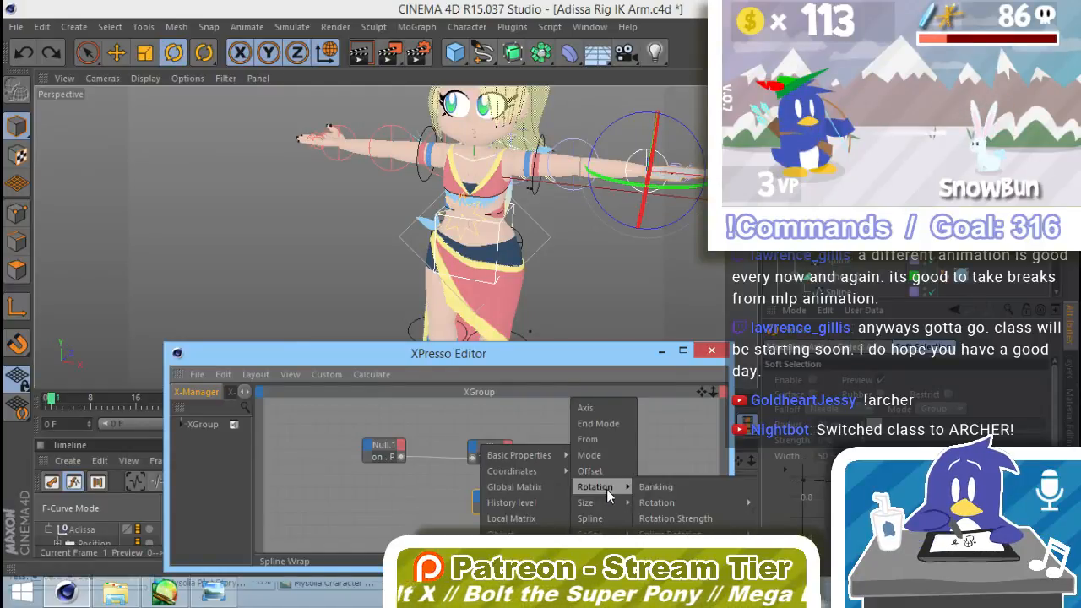
pyautogui.click(671, 487)
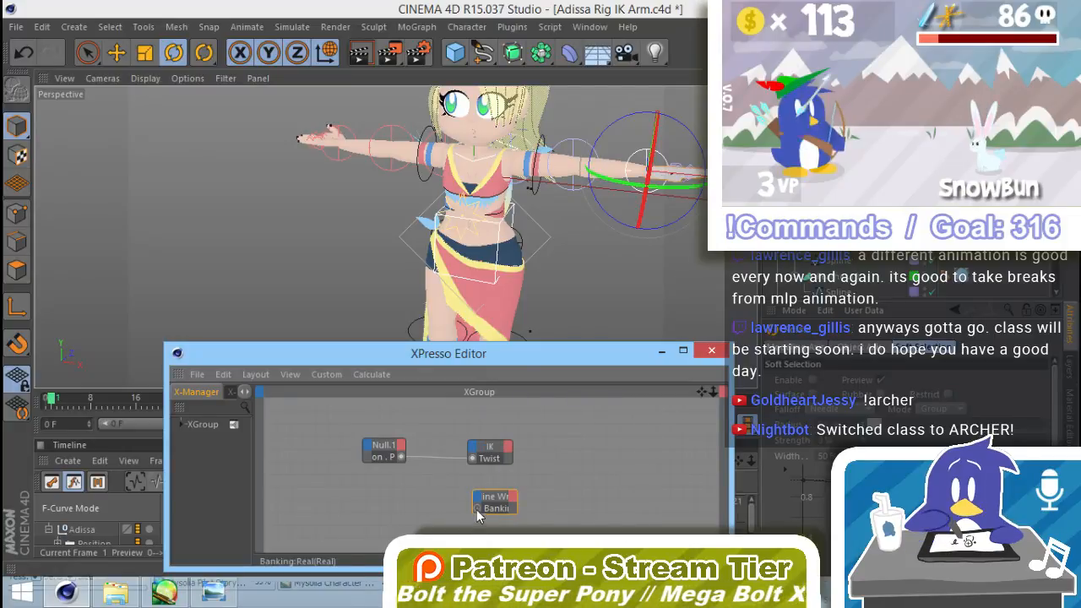
# Connect Null.1's Rotation . P output to Spline Wrap's Banking input and test it by rotating the upper arm control.
pyautogui.moveTo(477, 507); pyautogui.dragTo(399, 455)
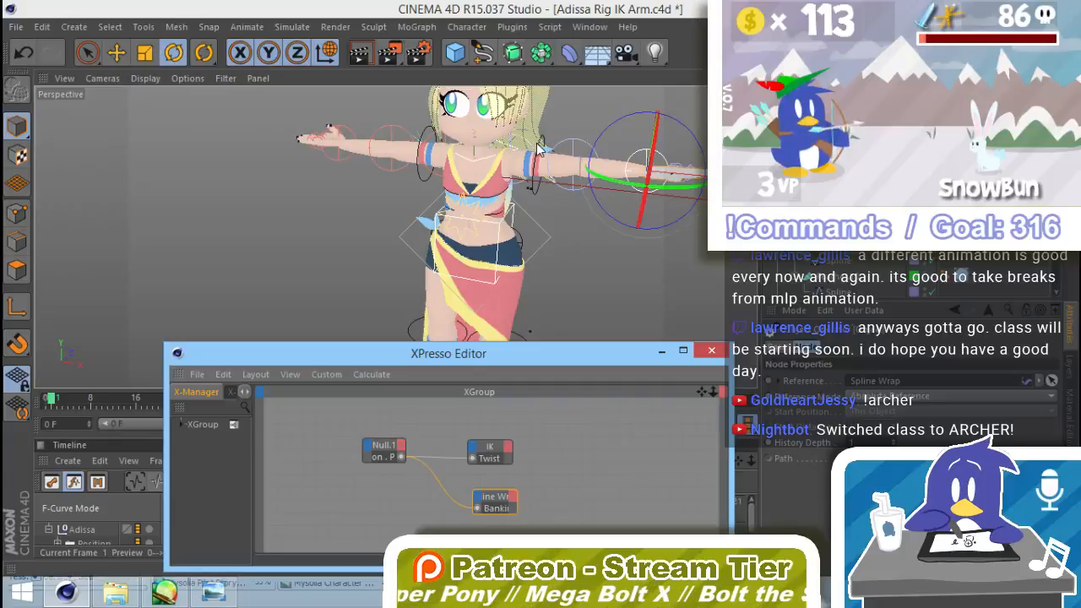
pyautogui.click(547, 164)
pyautogui.click(541, 189)
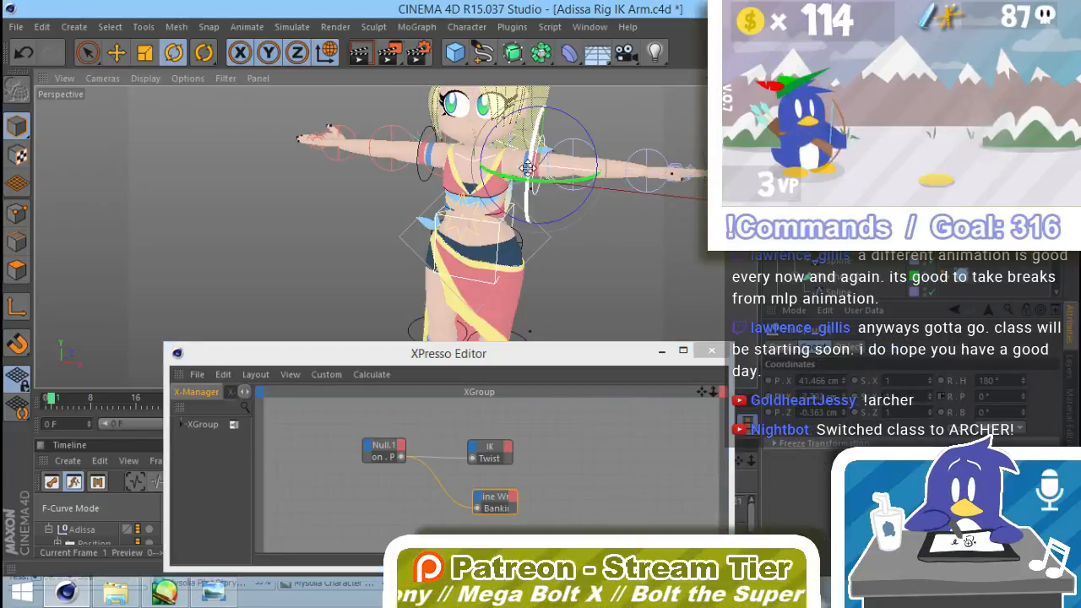
pyautogui.moveTo(527, 245)
pyautogui.mouseDown()
pyautogui.moveTo(532, 274)
pyautogui.moveTo(574, 123)
pyautogui.moveTo(543, 234)
pyautogui.mouseUp()
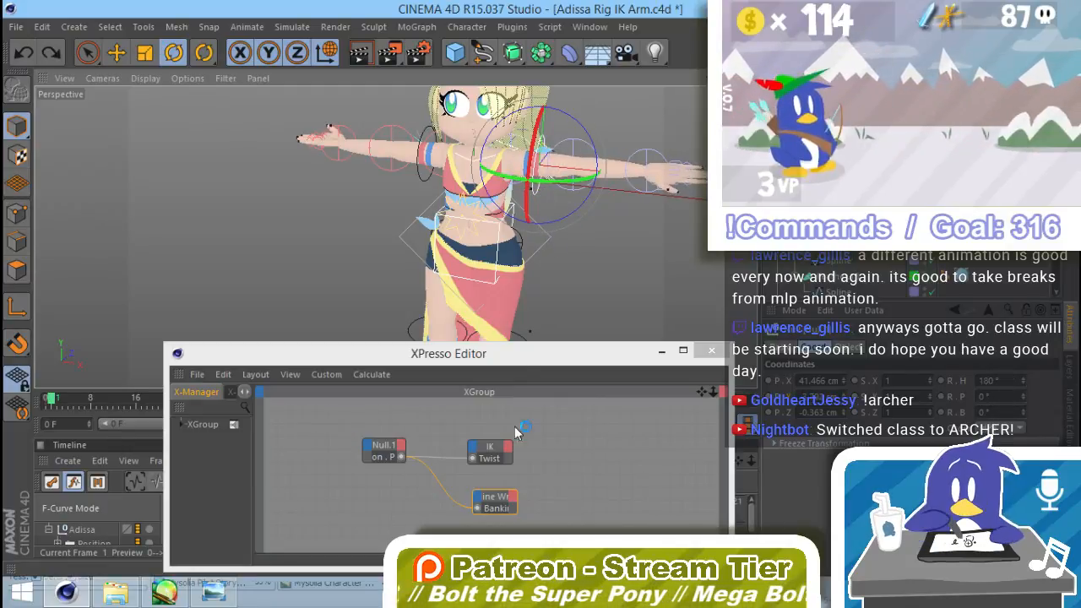
# Replace the direct Banking link with a new Invert node wired between Null.1's Rotation . P output and Spline Wrap's Banking input.
pyautogui.moveTo(477, 508); pyautogui.dragTo(433, 504)
pyautogui.rightClick(432, 504)
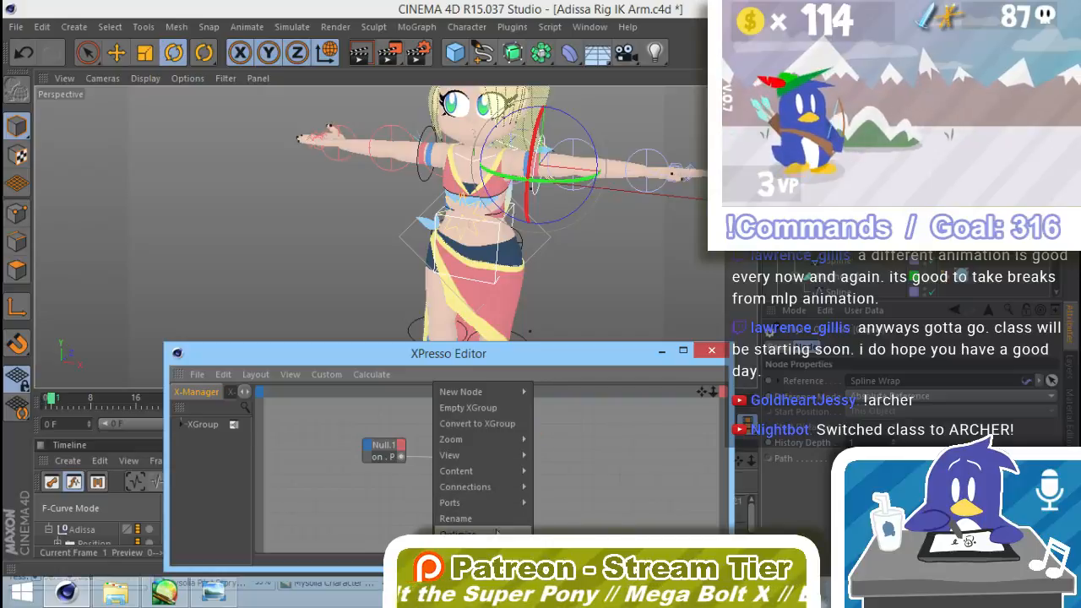
pyautogui.moveTo(509, 391)
pyautogui.moveTo(562, 392)
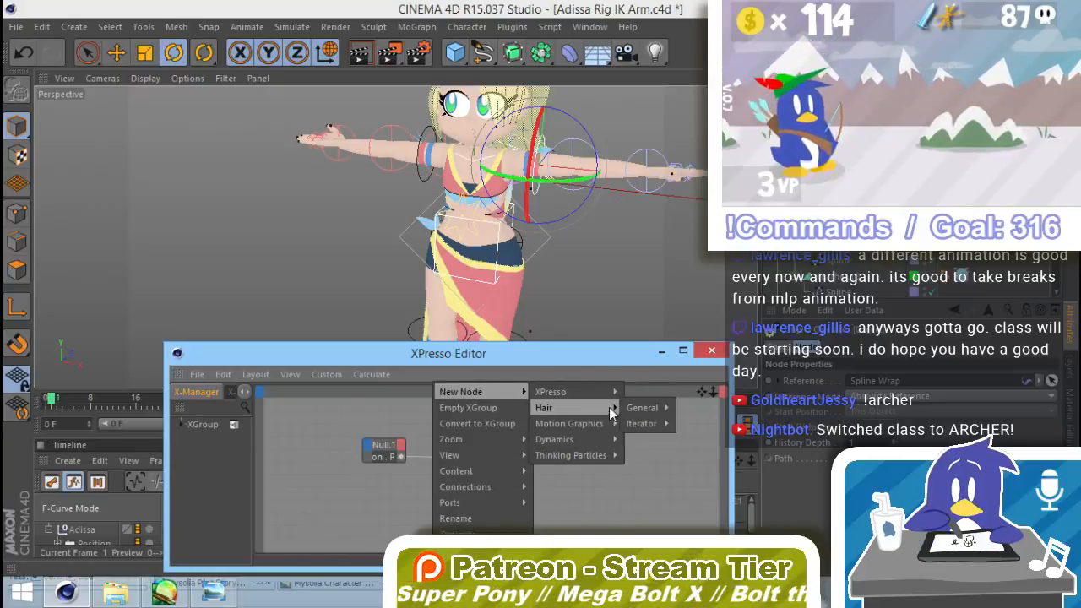
pyautogui.moveTo(658, 444)
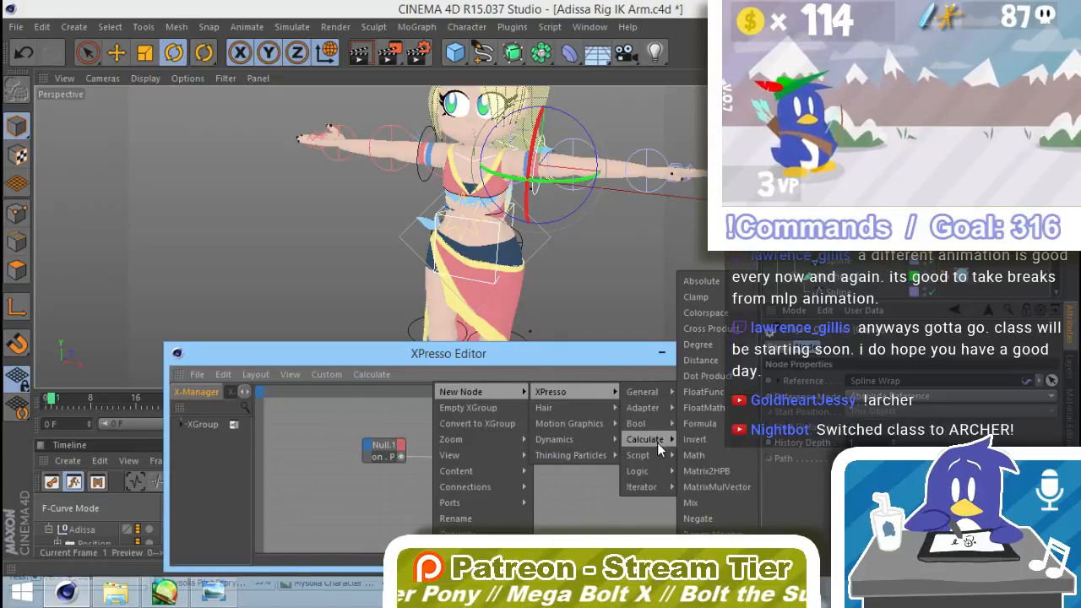
pyautogui.click(712, 443)
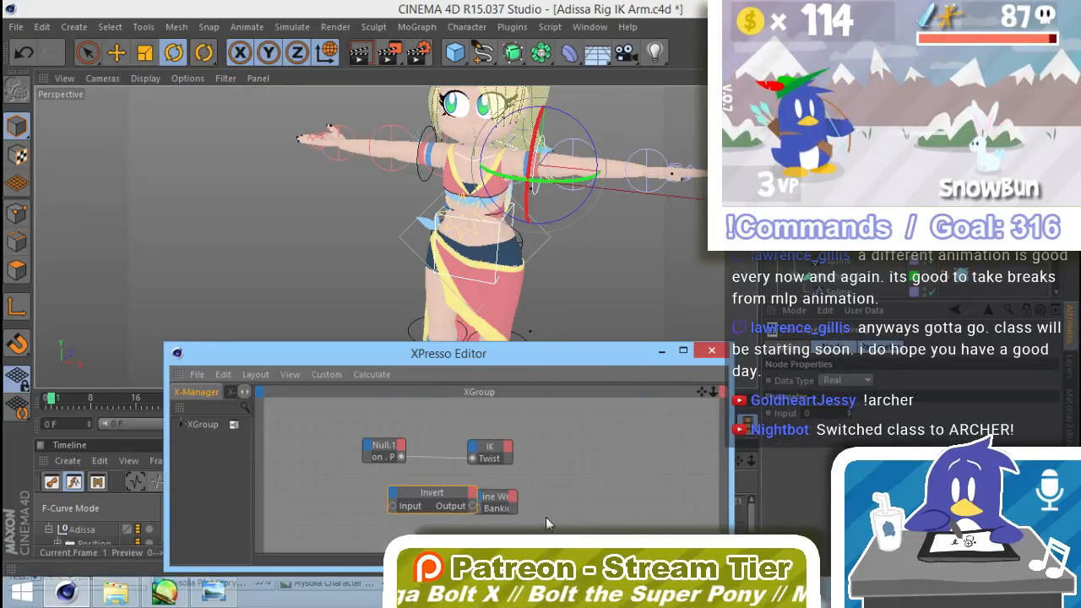
pyautogui.moveTo(499, 502)
pyautogui.mouseDown()
pyautogui.moveTo(538, 502)
pyautogui.moveTo(518, 510)
pyautogui.mouseUp()
pyautogui.moveTo(393, 510); pyautogui.dragTo(403, 457)
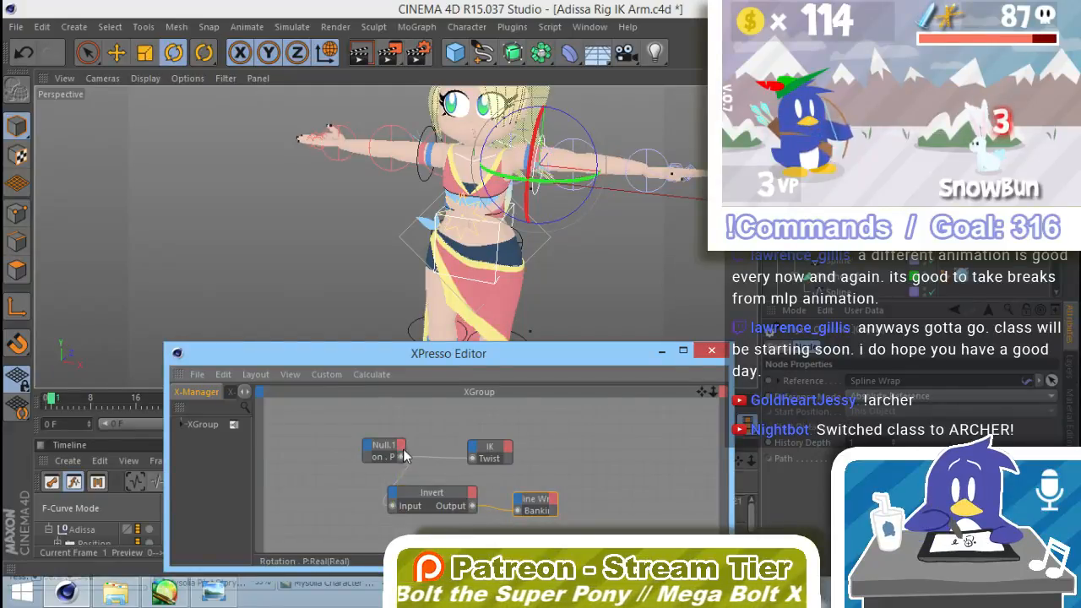
# Rotate the upper arm control to test the inverted banking, and undo the rotation together with the Invert node setup.
pyautogui.click(530, 137)
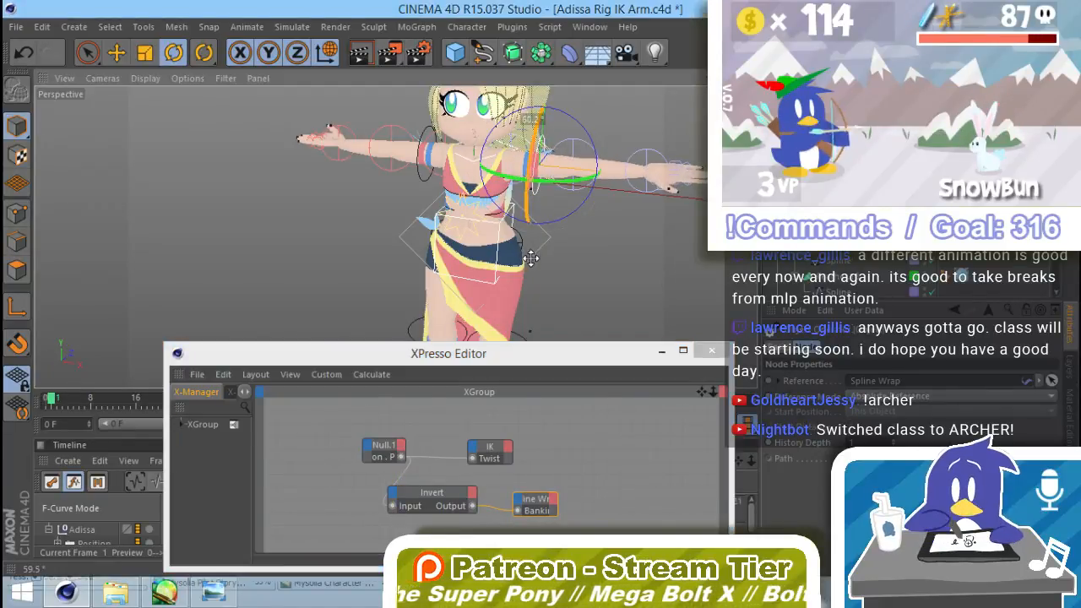
pyautogui.moveTo(537, 171)
pyautogui.mouseDown()
pyautogui.moveTo(543, 147)
pyautogui.moveTo(537, 176)
pyautogui.moveTo(538, 165)
pyautogui.mouseUp()
pyautogui.hotkey('ctrl', 'z')
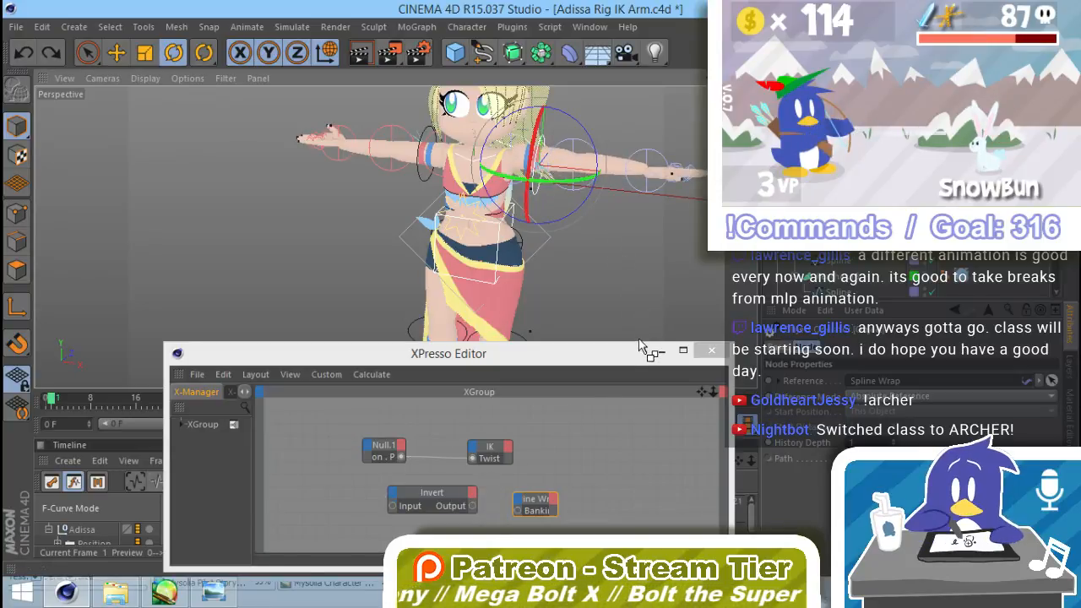
pyautogui.hotkey('ctrl', 'z')
pyautogui.hotkey('ctrl', 'z')
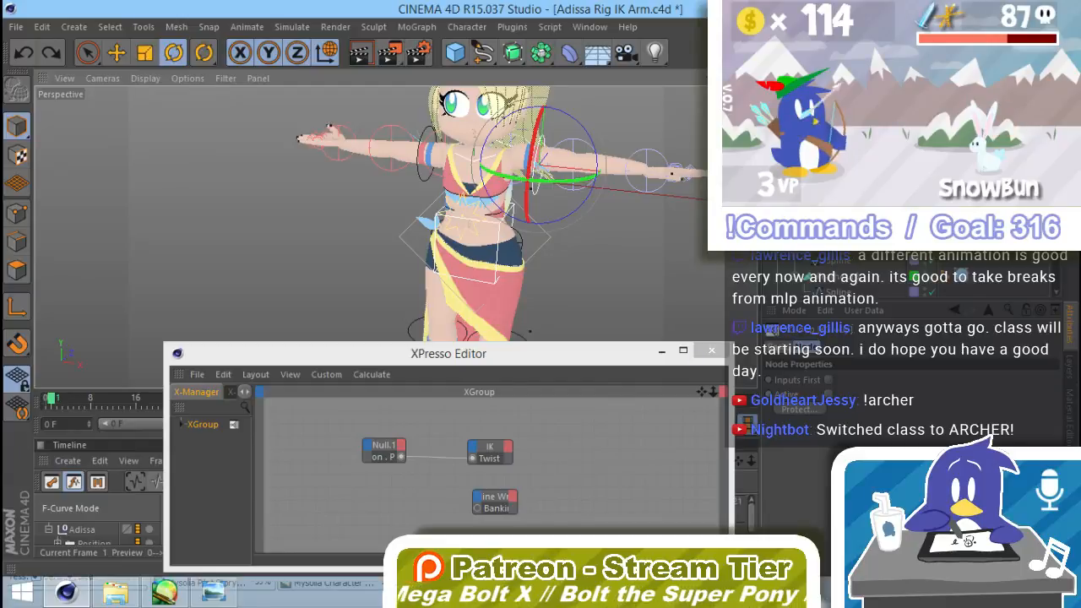
# Open the leg rig's XPresso graph and examine how the Math:Multiply node drives Spline Wrap's Banking from Null's Rotation . H.
pyautogui.doubleClick(968, 266)
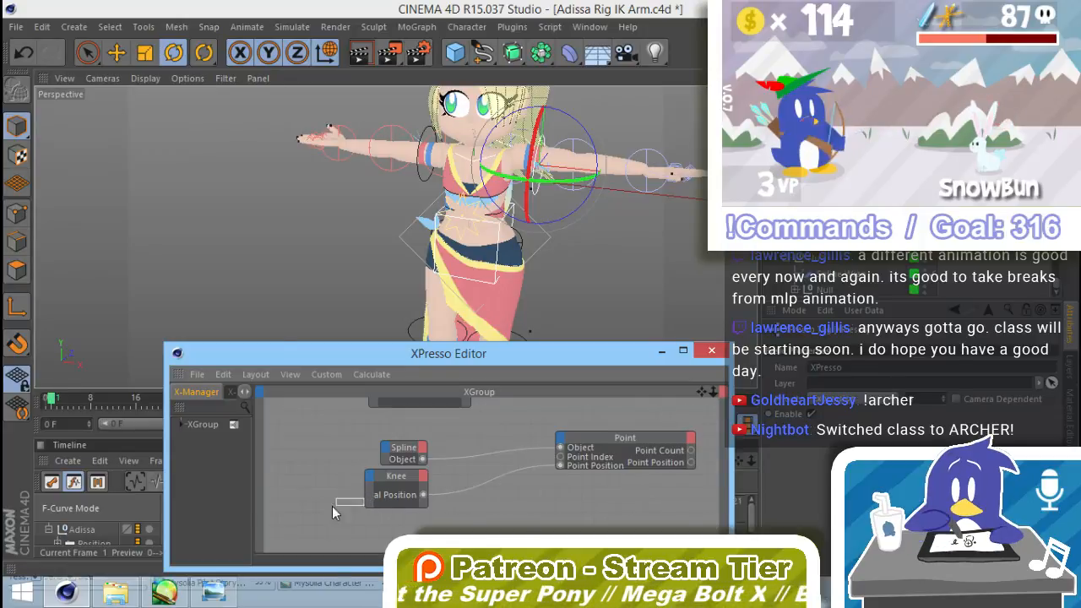
pyautogui.moveTo(344, 497); pyautogui.dragTo(301, 498)
pyautogui.moveTo(593, 511); pyautogui.dragTo(645, 513, button='middle')
pyautogui.click(480, 435)
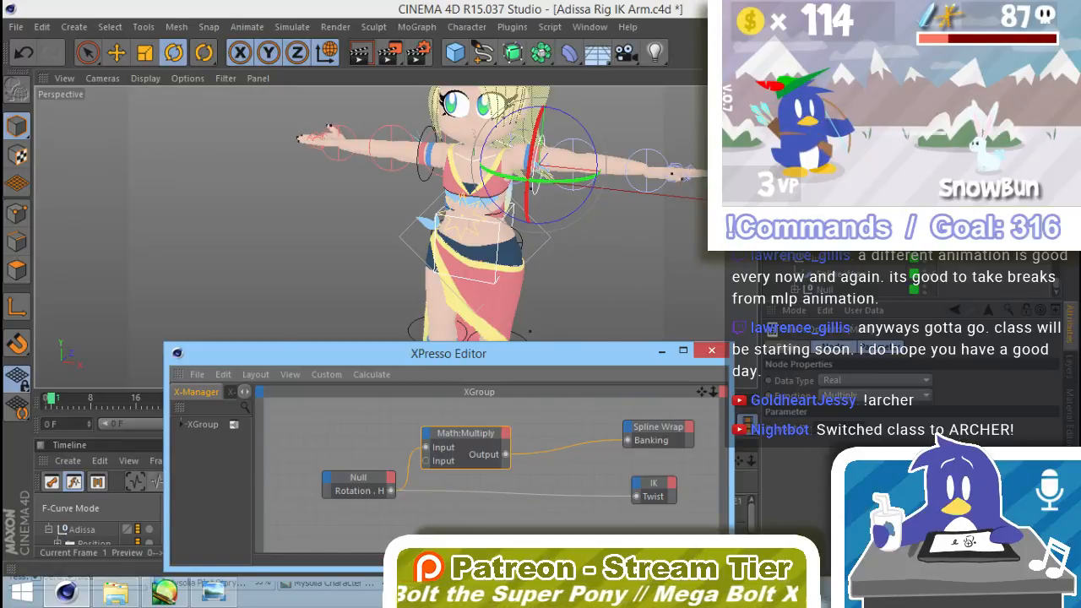
pyautogui.moveTo(1057, 260); pyautogui.dragTo(1058, 240)
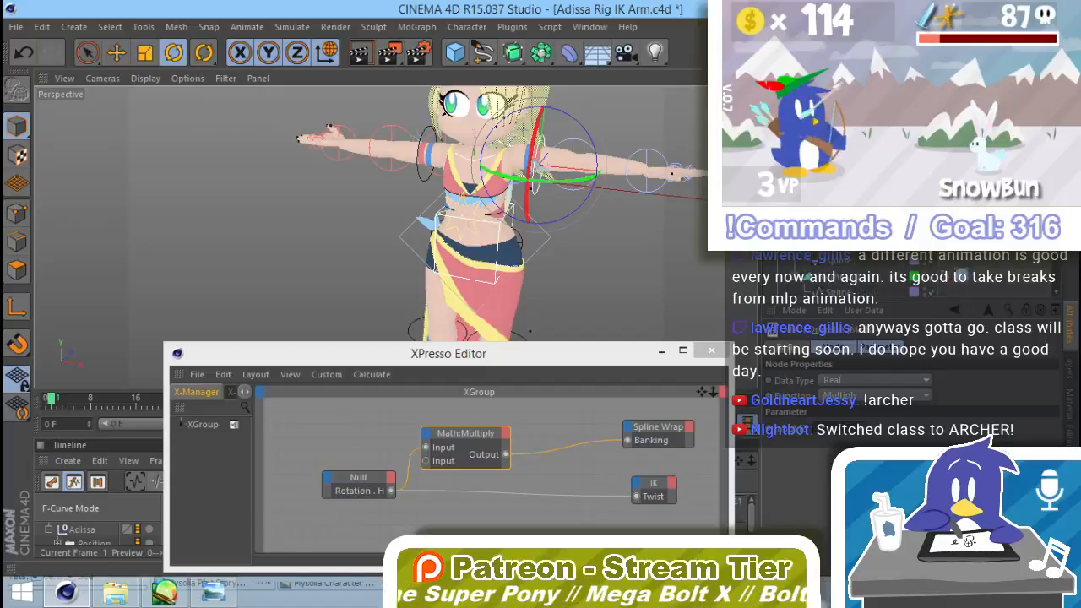
# Add a Math:Add node to the arm's XPresso graph containing Null.1 and set its Input [2] to -1.
pyautogui.doubleClick(961, 274)
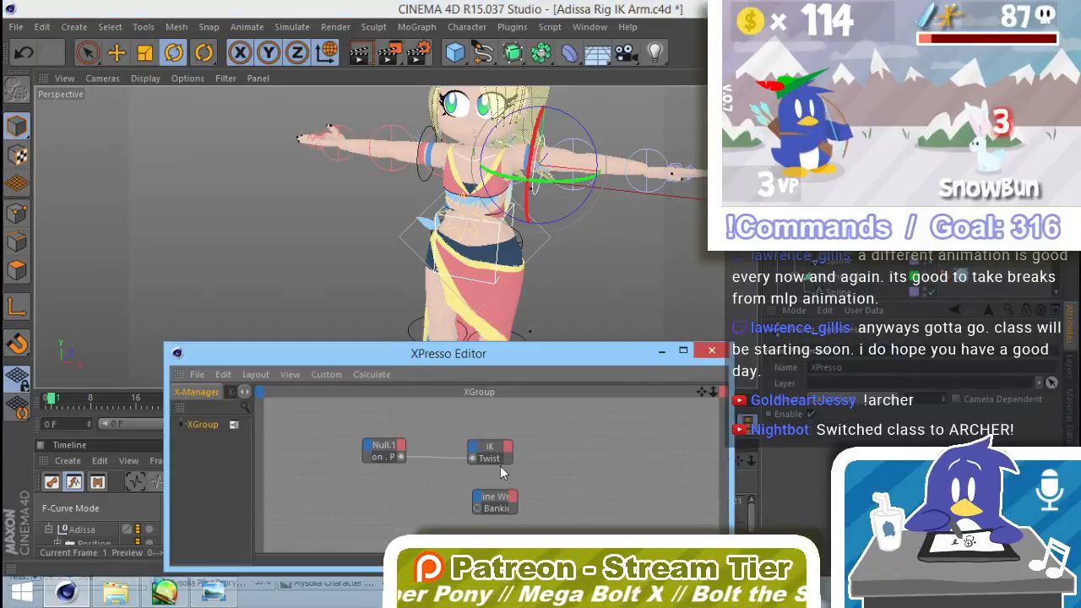
pyautogui.moveTo(476, 508); pyautogui.dragTo(401, 456)
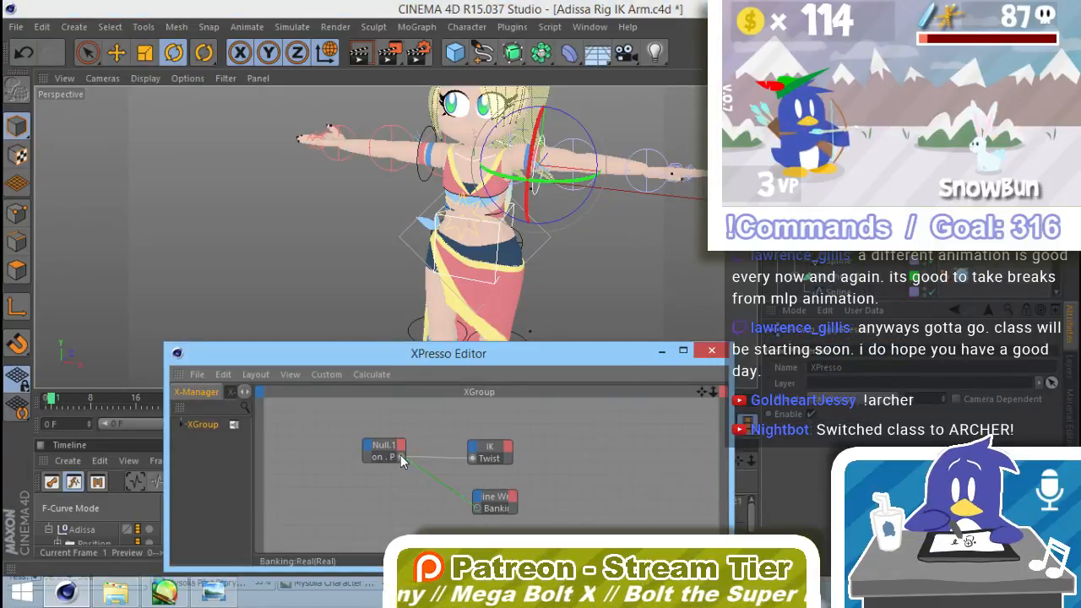
pyautogui.click(431, 494)
pyautogui.rightClick(428, 498)
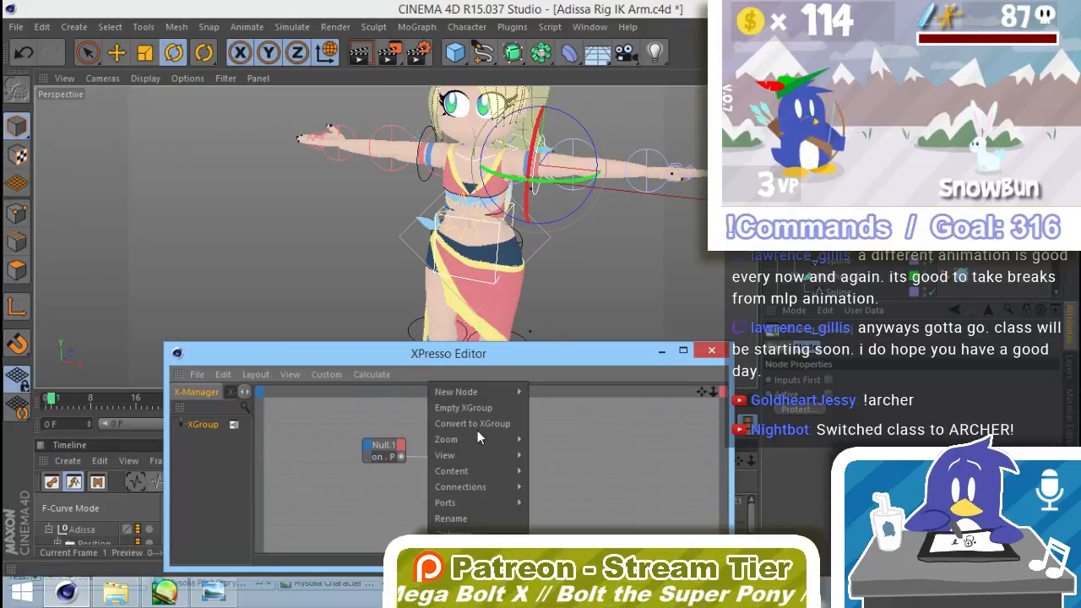
pyautogui.moveTo(489, 391)
pyautogui.moveTo(570, 392)
pyautogui.moveTo(642, 440)
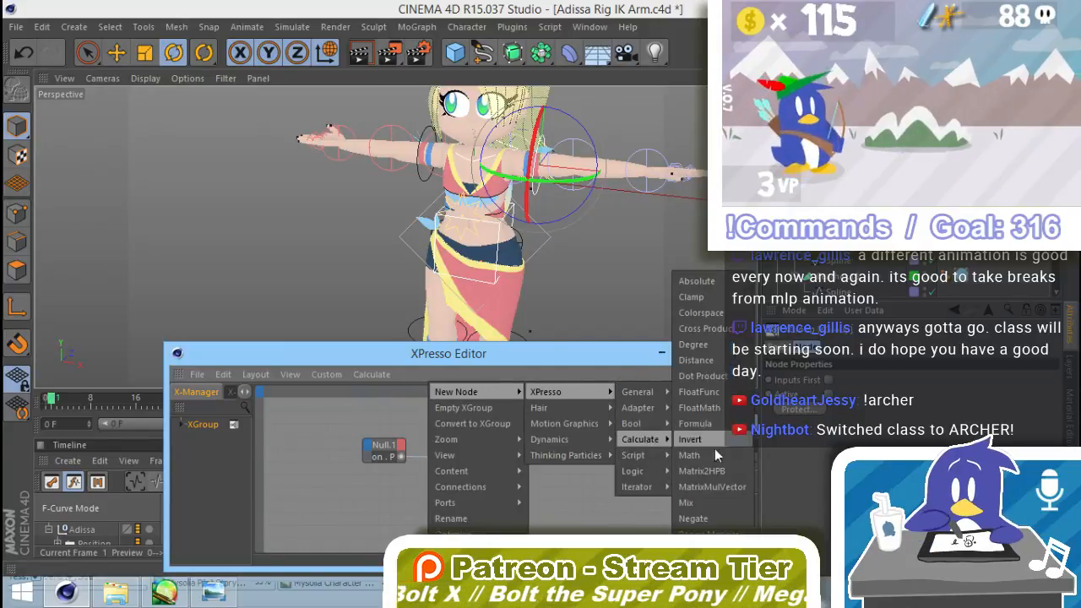
pyautogui.click(708, 454)
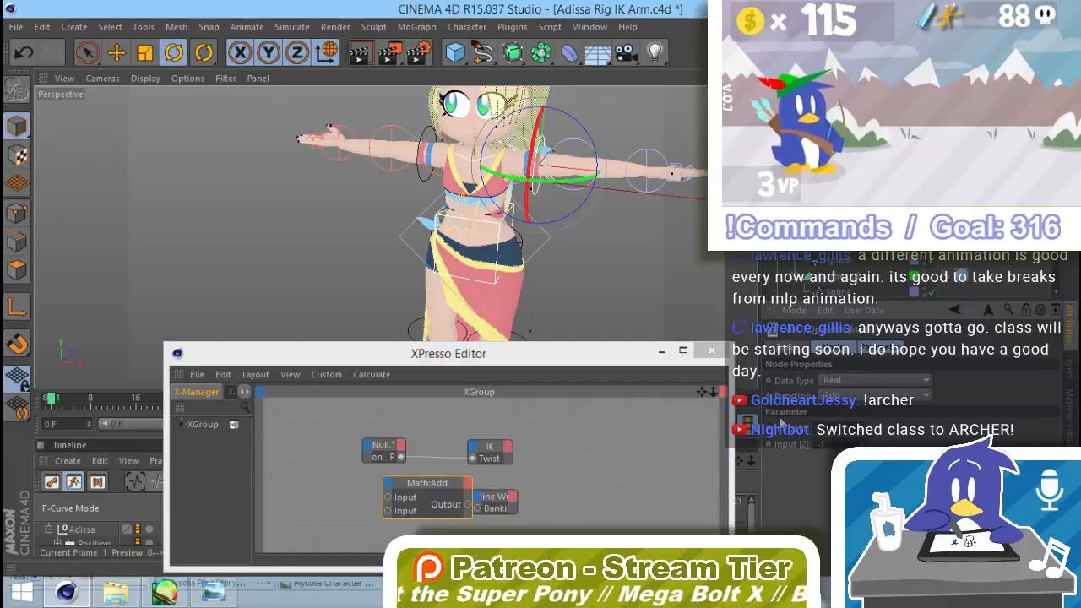
pyautogui.click(553, 481)
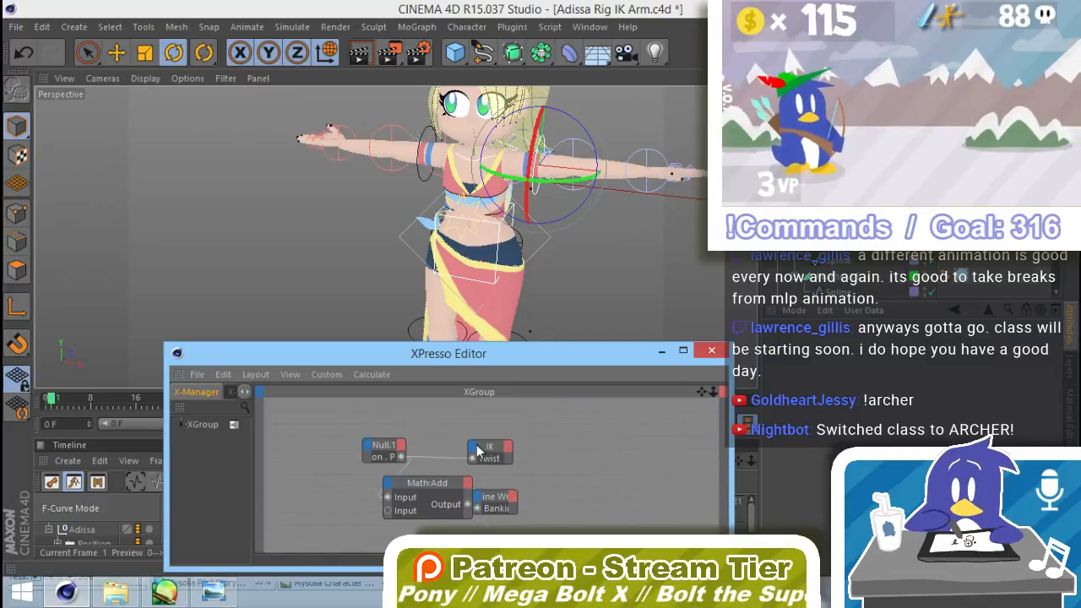
# Collapse the Math:Add node wired between Null.1's Rotation . P output and Spline Wrap's Banking input, and reposition it.
pyautogui.doubleClick(434, 488)
pyautogui.moveTo(436, 496); pyautogui.dragTo(453, 505)
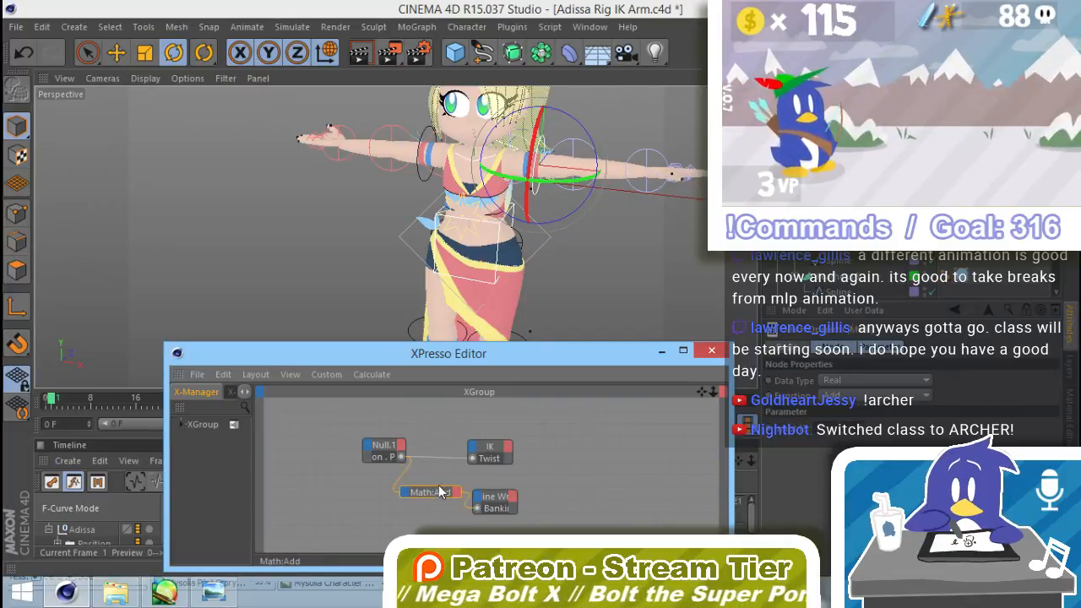
# Rotate the upper arm control back and forth to test the Math:Add banking, and undo the rotation.
pyautogui.click(534, 141)
pyautogui.moveTo(533, 141); pyautogui.dragTo(541, 173)
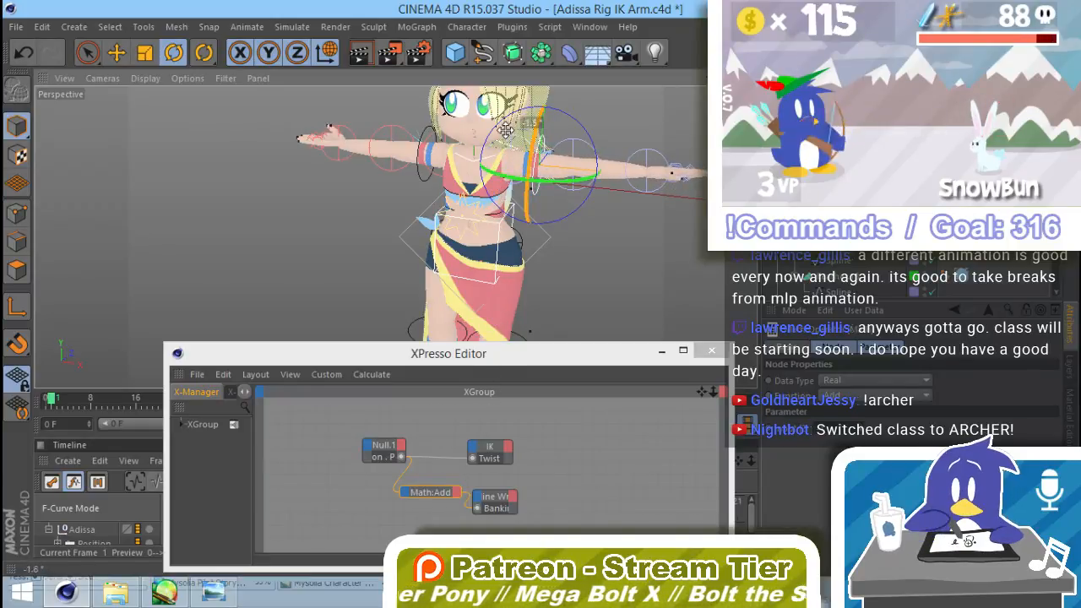
pyautogui.moveTo(500, 123); pyautogui.dragTo(499, 226)
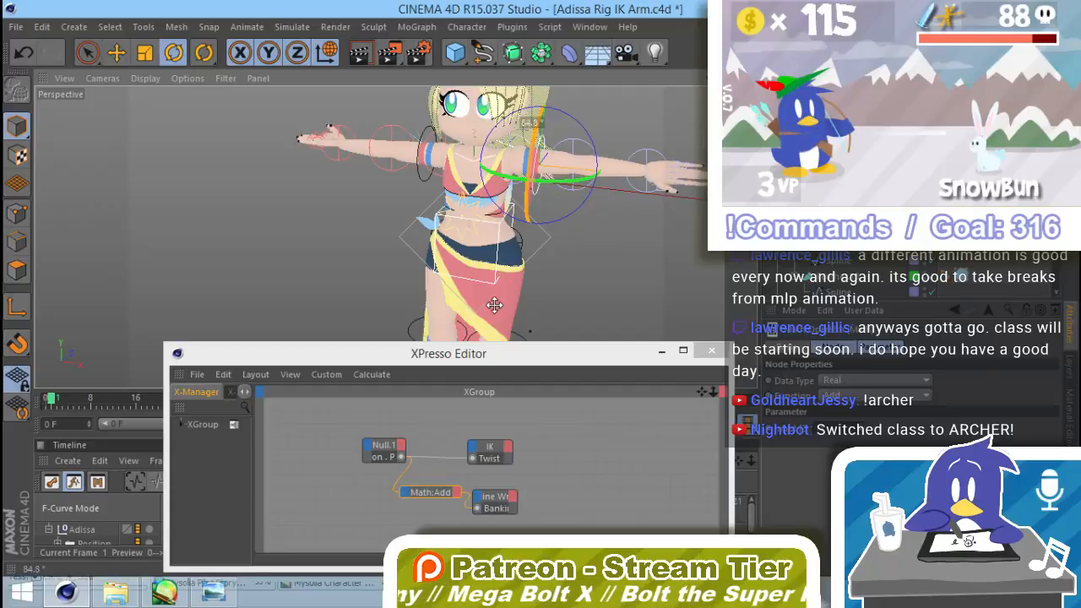
pyautogui.moveTo(494, 305); pyautogui.dragTo(501, 147)
pyautogui.moveTo(509, 199); pyautogui.dragTo(498, 270)
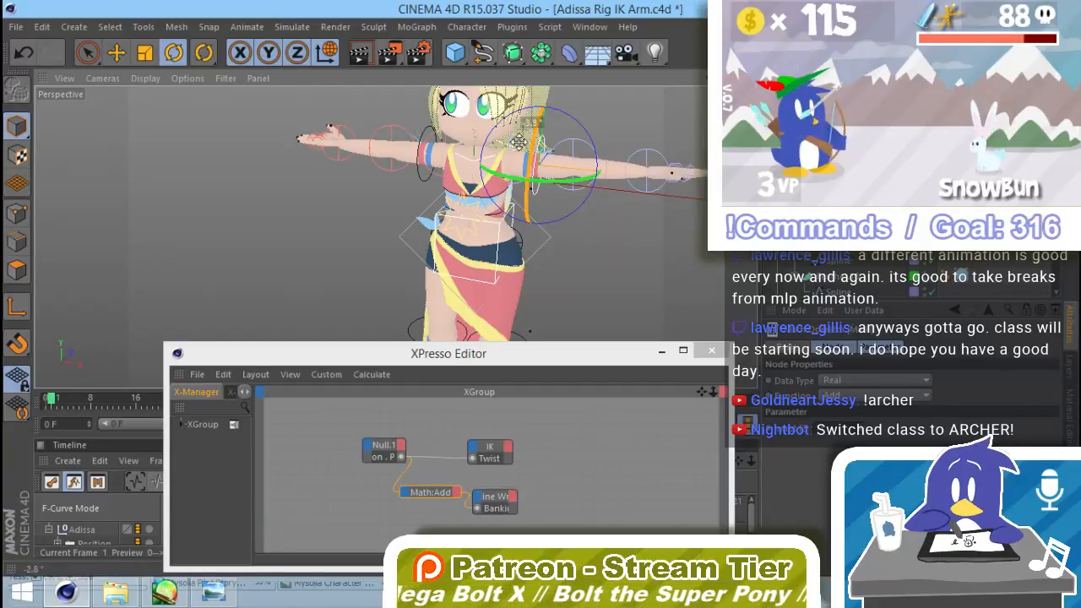
pyautogui.moveTo(518, 141); pyautogui.dragTo(519, 145)
pyautogui.hotkey('ctrl', 'z')
# Add Spline Wrap and a Math:Add node with Input [2] set to -1 to the opposite arm's XPresso graph.
pyautogui.keyDown('alt'); pyautogui.moveTo(655, 223); pyautogui.dragTo(661, 260); pyautogui.keyUp('alt')
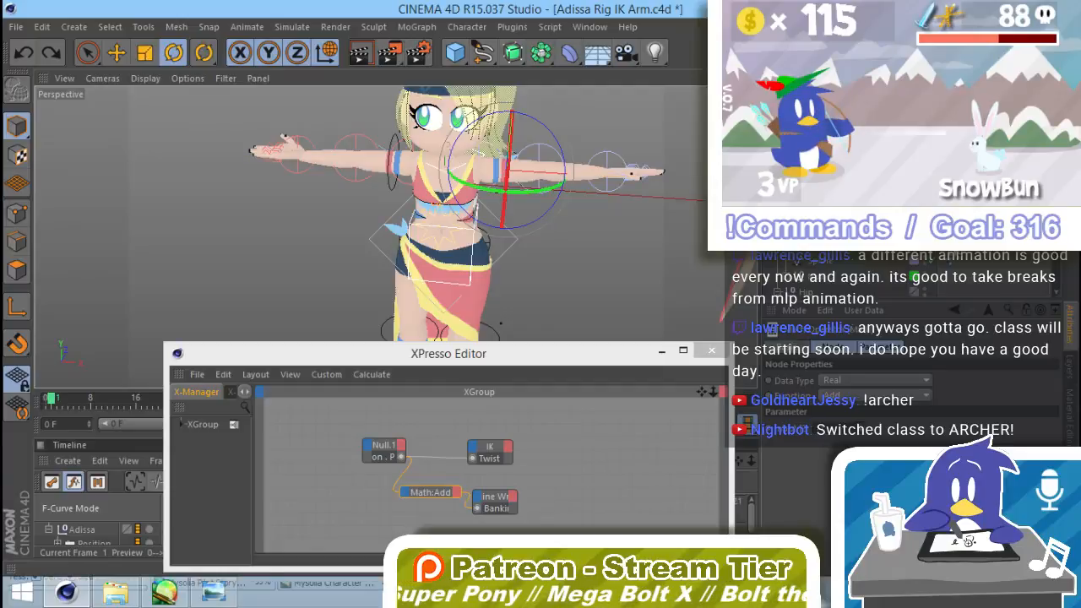
pyautogui.doubleClick(941, 258)
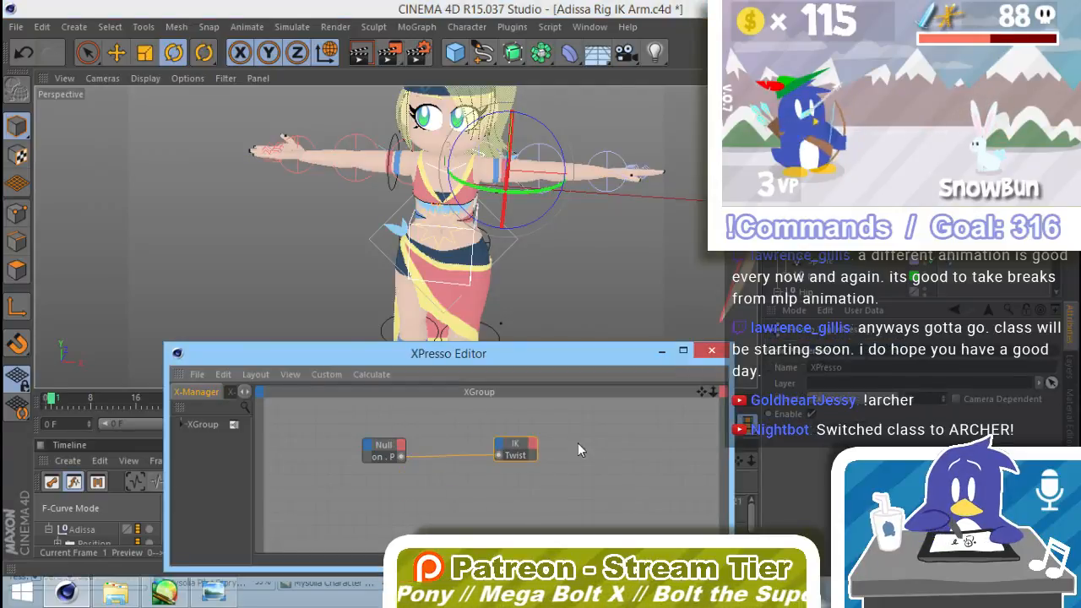
pyautogui.click(912, 236)
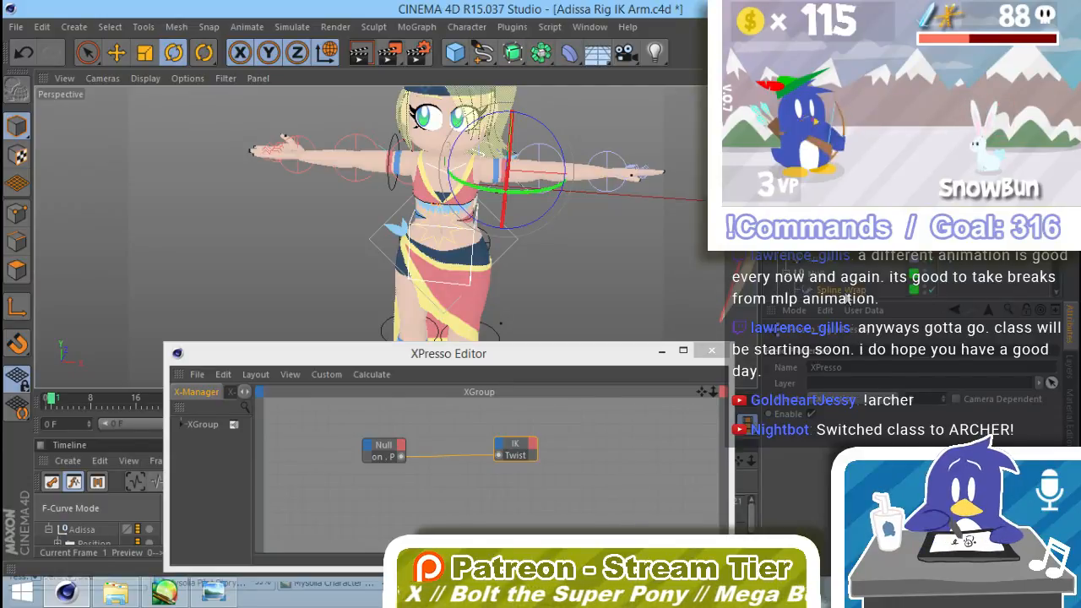
pyautogui.rightClick(426, 515)
pyautogui.moveTo(485, 394)
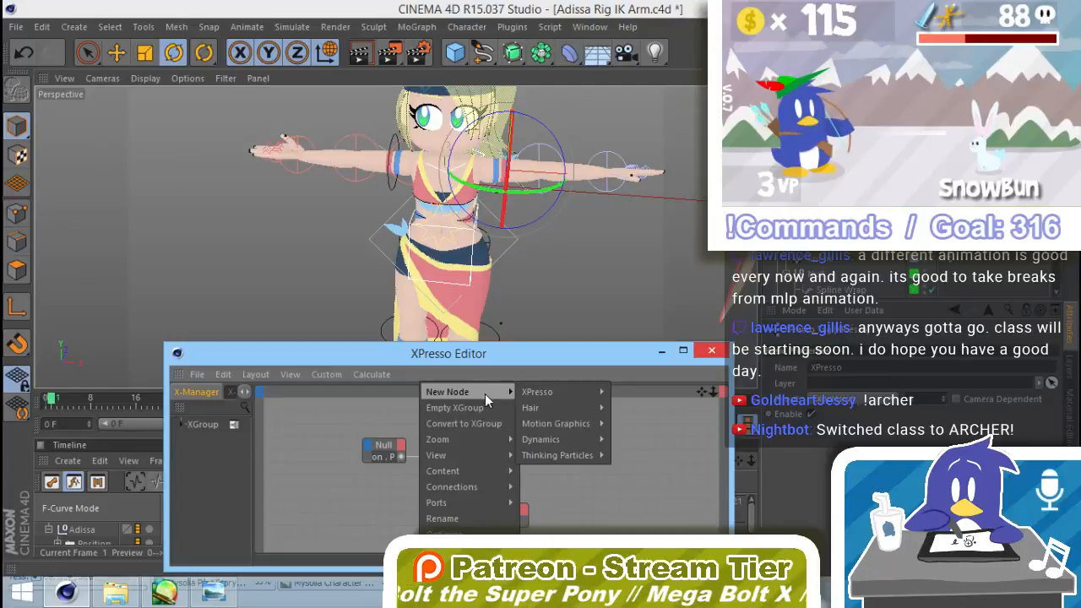
pyautogui.moveTo(582, 394)
pyautogui.moveTo(654, 441)
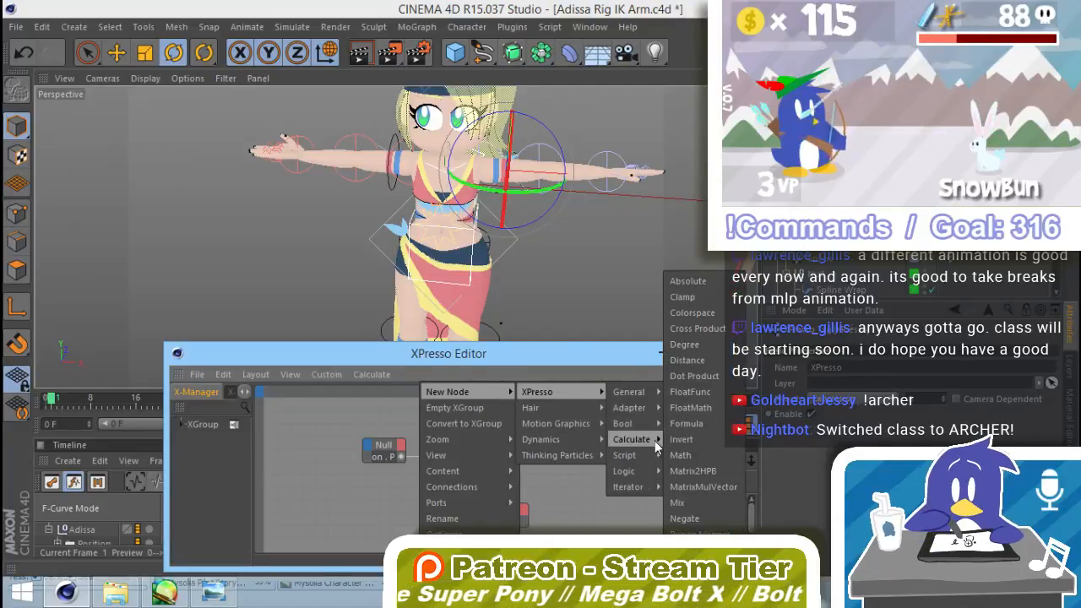
pyautogui.click(694, 451)
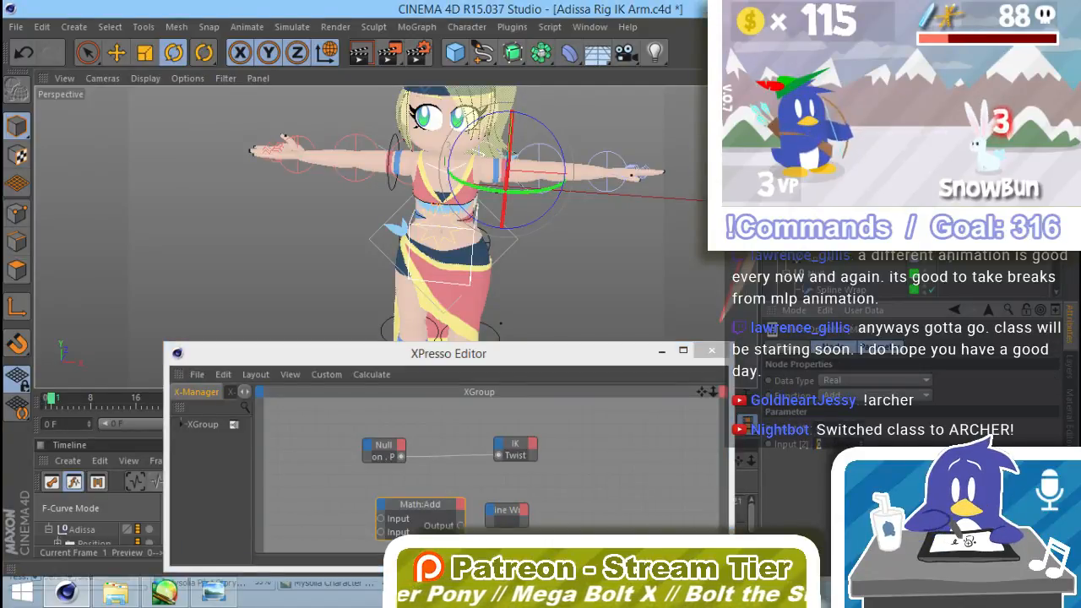
# Wire Null's Rotation . P output through the Math:Add node into a new Banking input port on Spline Wrap.
pyautogui.moveTo(380, 519); pyautogui.dragTo(400, 479)
pyautogui.click(499, 443)
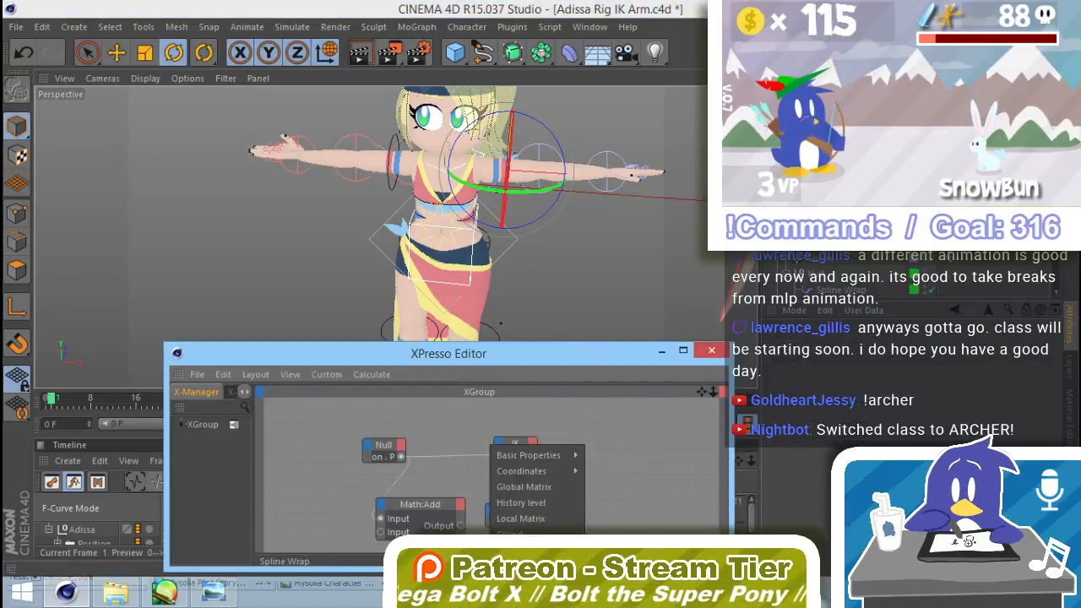
pyautogui.moveTo(555, 473)
pyautogui.moveTo(618, 472)
pyautogui.moveTo(519, 534)
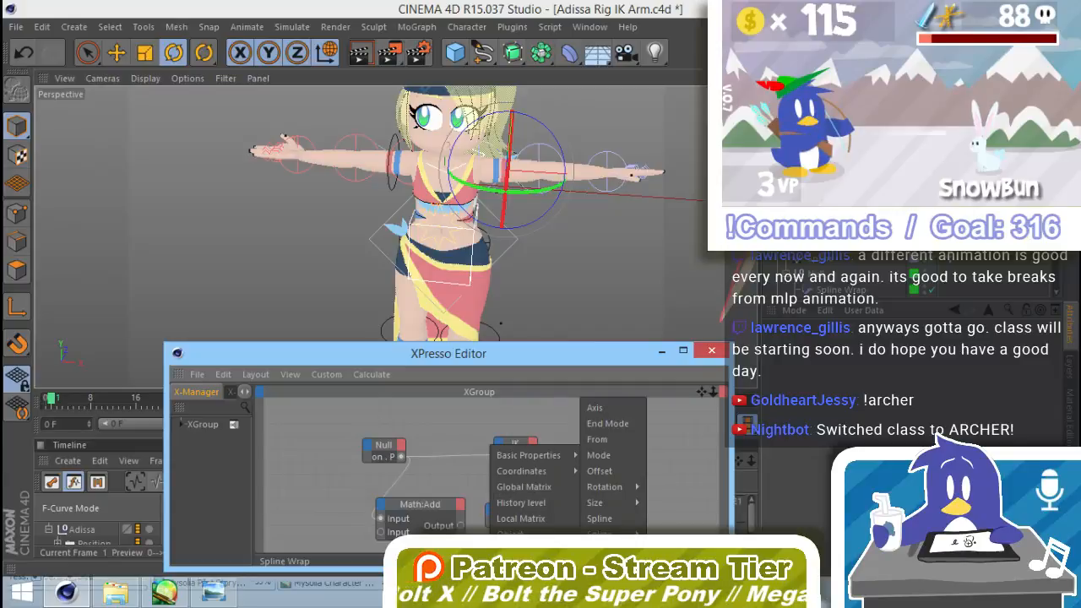
pyautogui.click(667, 487)
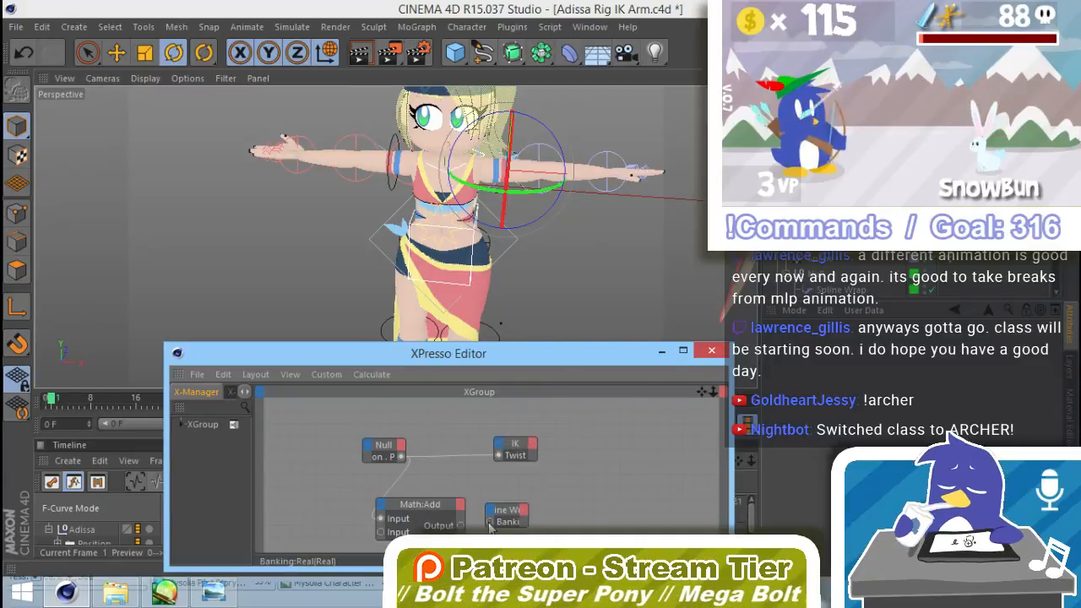
pyautogui.moveTo(461, 526); pyautogui.dragTo(461, 525)
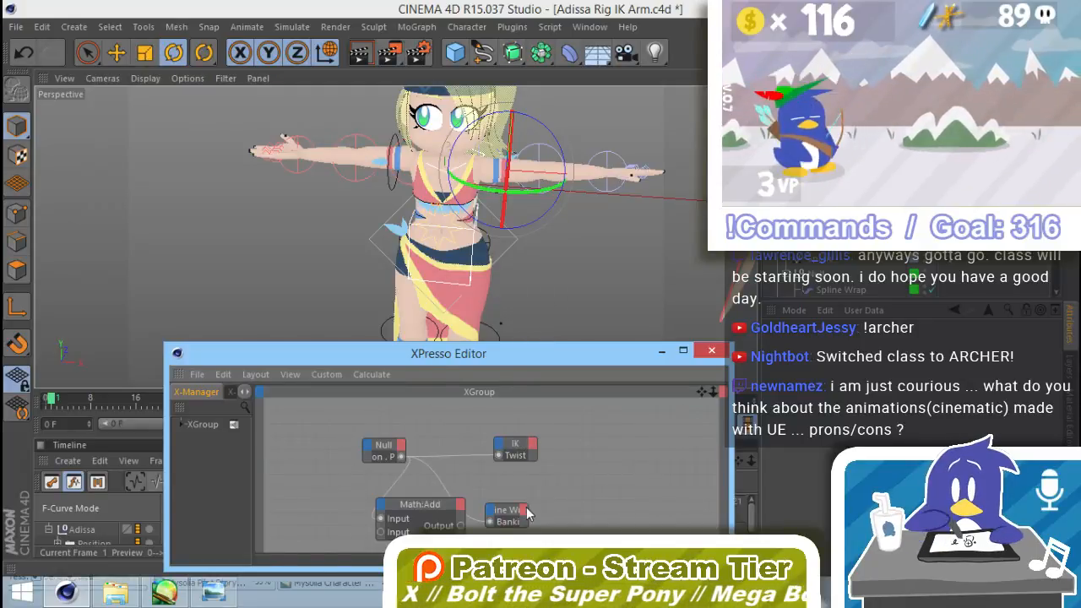
pyautogui.hotkey('ctrl', 'z')
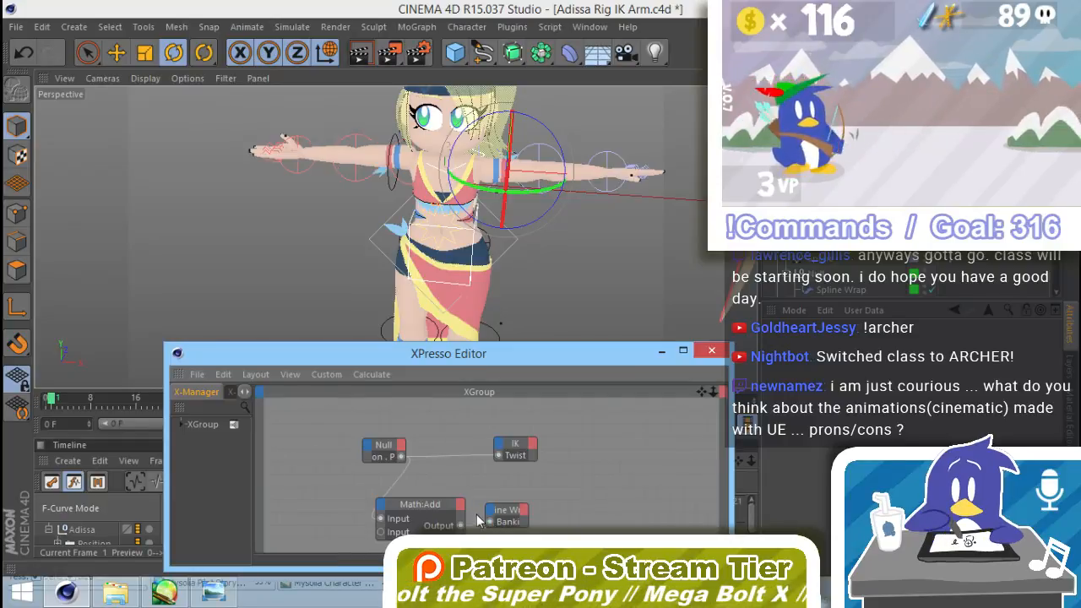
# Rotate the opposite upper arm control to test its banking setup, and undo the rotation.
pyautogui.click(400, 165)
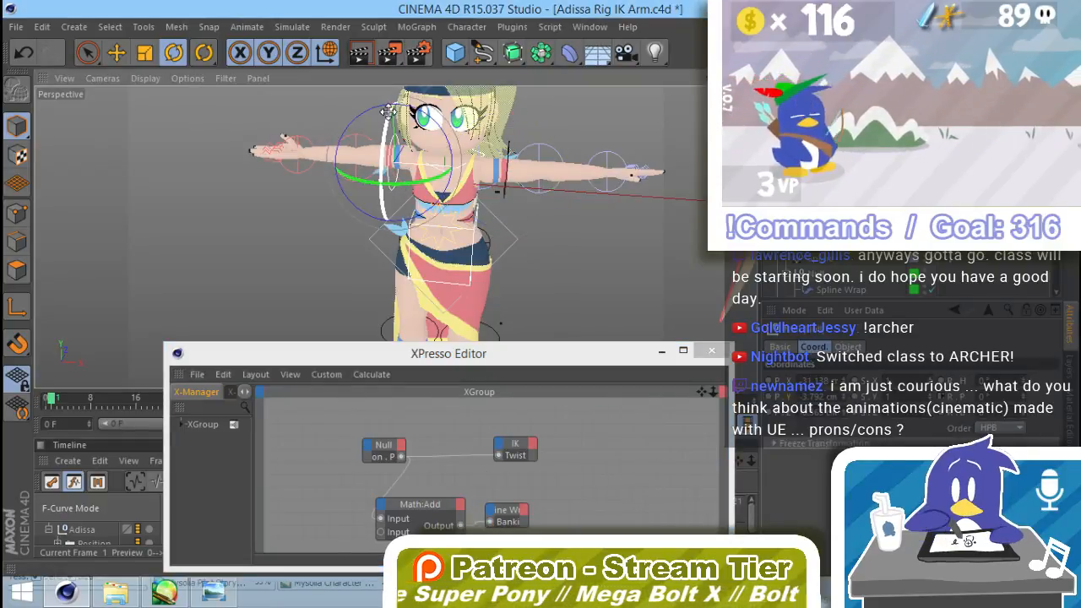
pyautogui.moveTo(388, 111); pyautogui.dragTo(383, 128)
pyautogui.moveTo(375, 216); pyautogui.dragTo(406, 310)
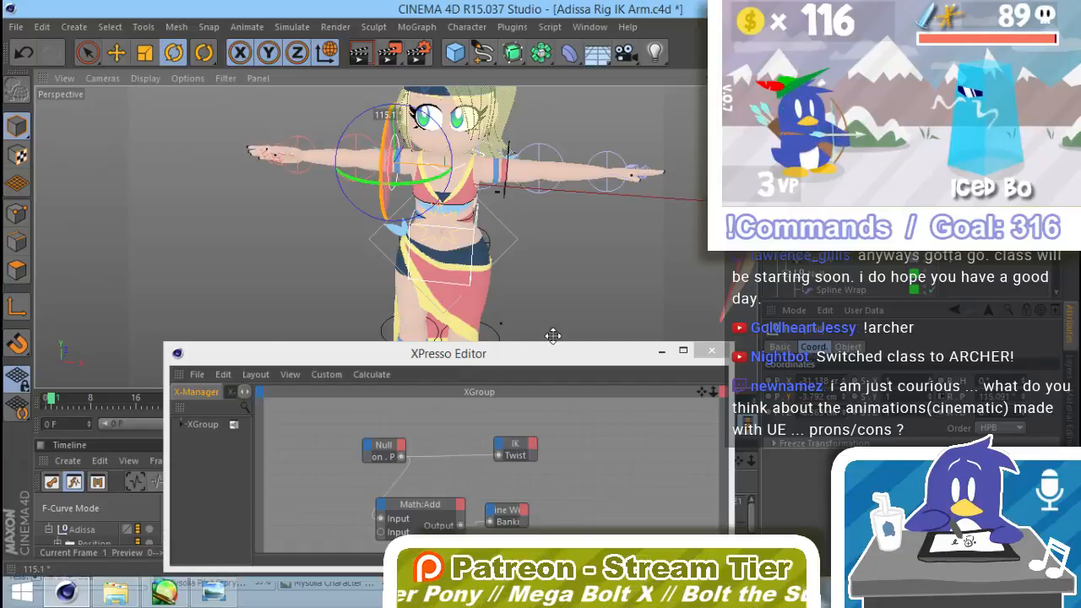
pyautogui.moveTo(553, 335); pyautogui.dragTo(387, 530)
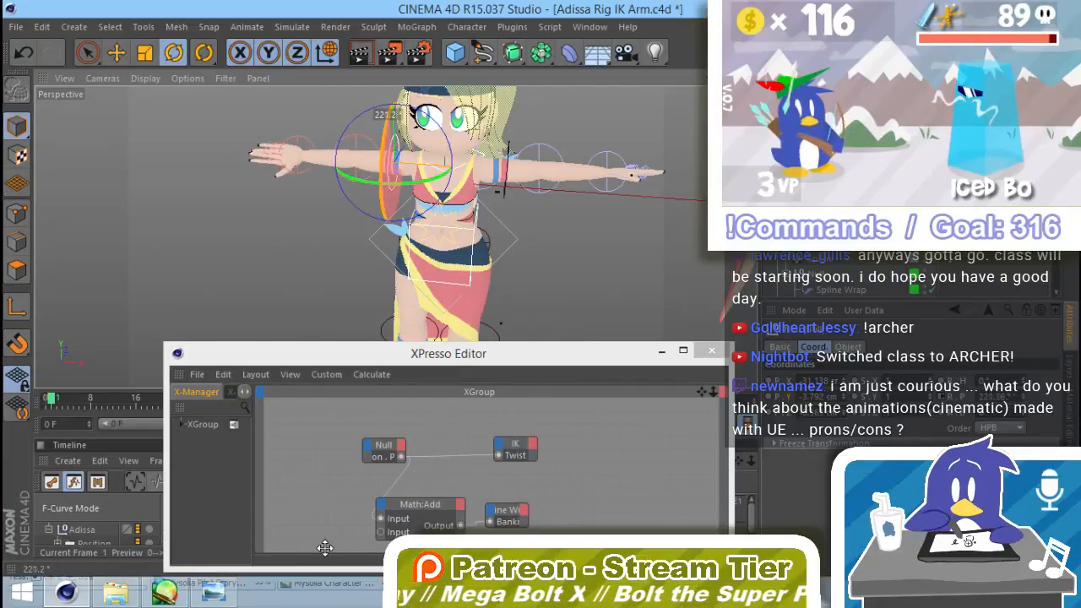
pyautogui.moveTo(325, 548); pyautogui.dragTo(678, 100)
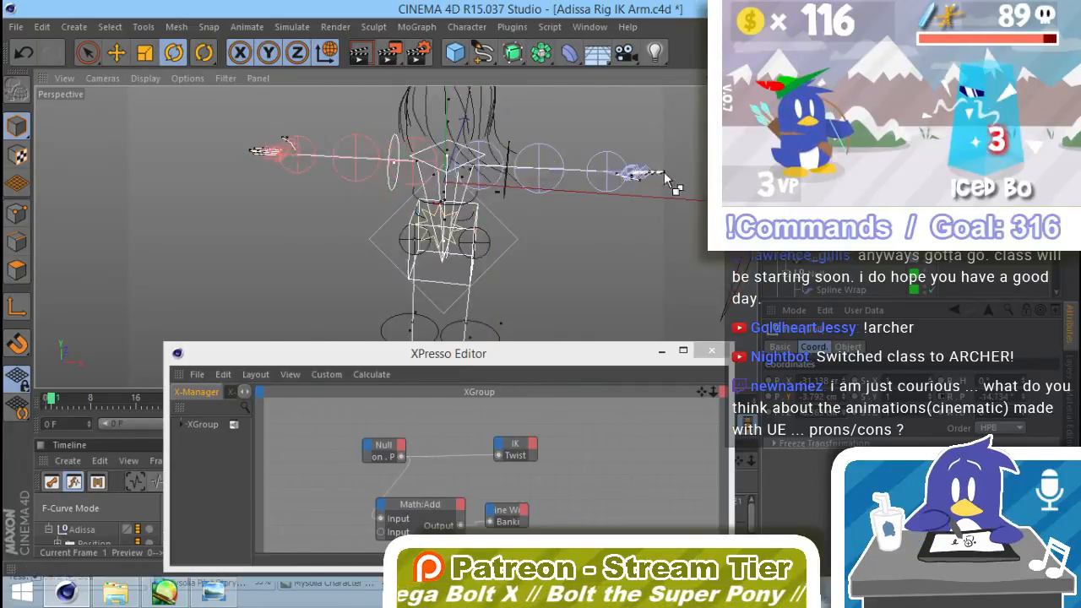
pyautogui.hotkey('ctrl', 'z')
# Try linking Null's Rotation . P output directly to Spline Wrap's Banking, test it by rotating the upper arm control, and undo the rotation.
pyautogui.click(471, 524)
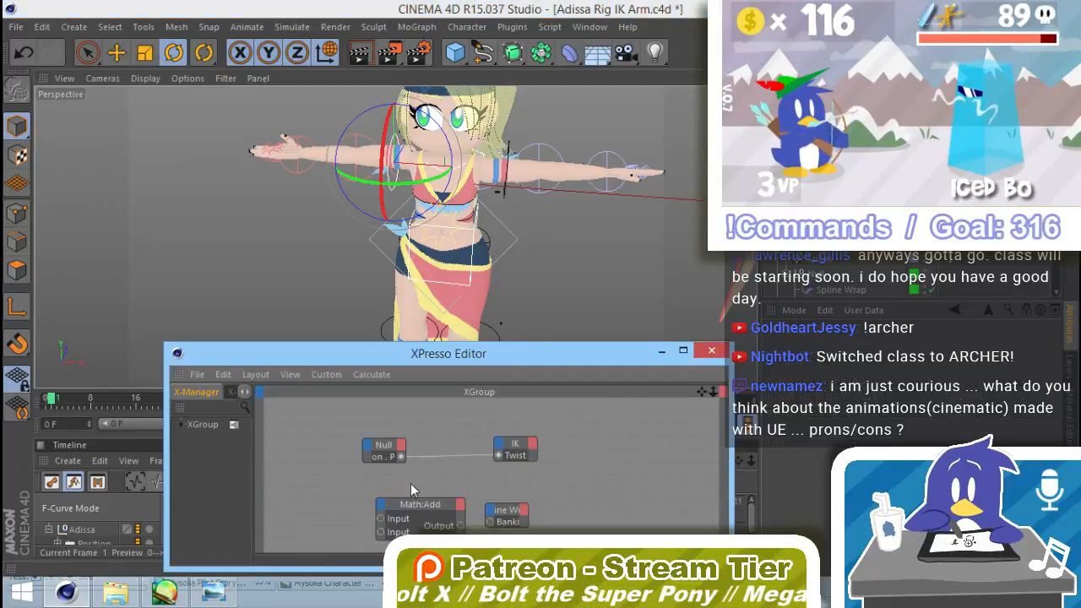
pyautogui.moveTo(404, 462); pyautogui.dragTo(402, 458)
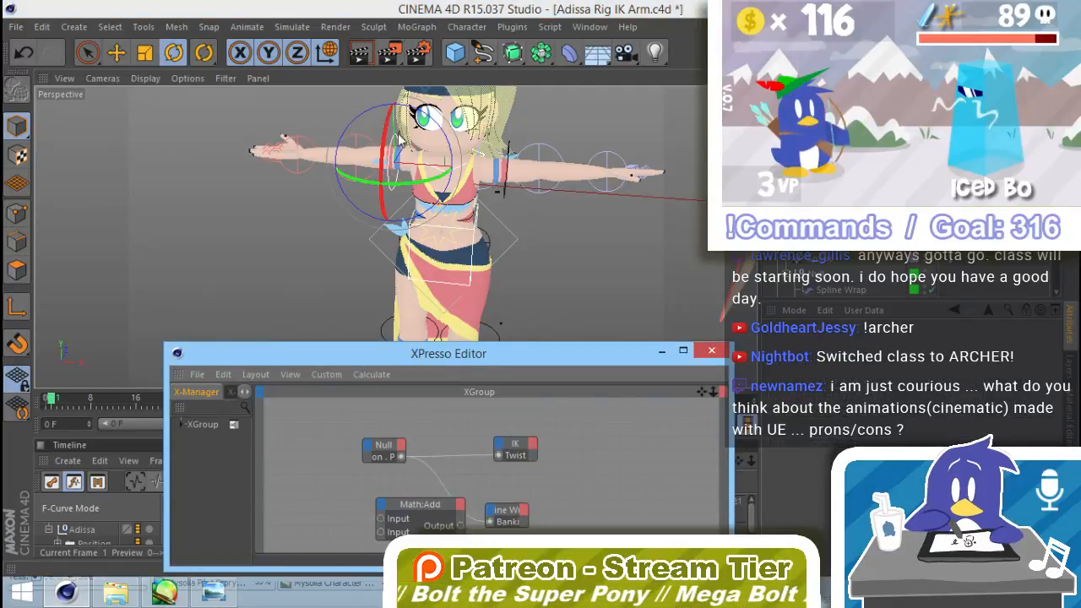
pyautogui.moveTo(388, 127); pyautogui.dragTo(651, 191)
pyautogui.scroll(4, 651, 191)
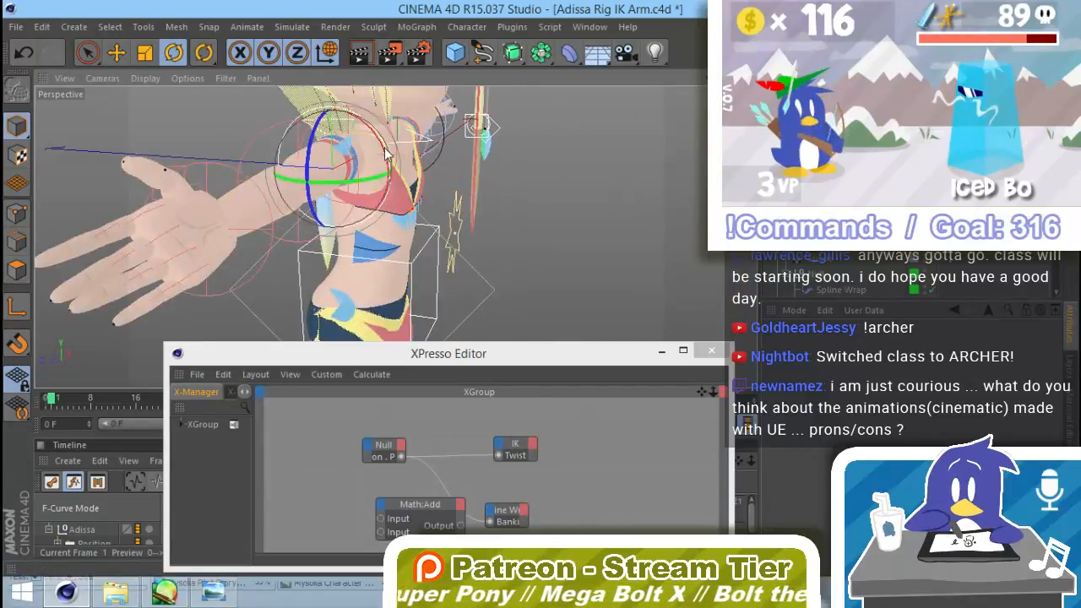
pyautogui.moveTo(384, 152)
pyautogui.mouseDown()
pyautogui.moveTo(396, 145)
pyautogui.moveTo(379, 293)
pyautogui.moveTo(395, 119)
pyautogui.moveTo(391, 152)
pyautogui.mouseUp()
pyautogui.hotkey('ctrl', 'z')
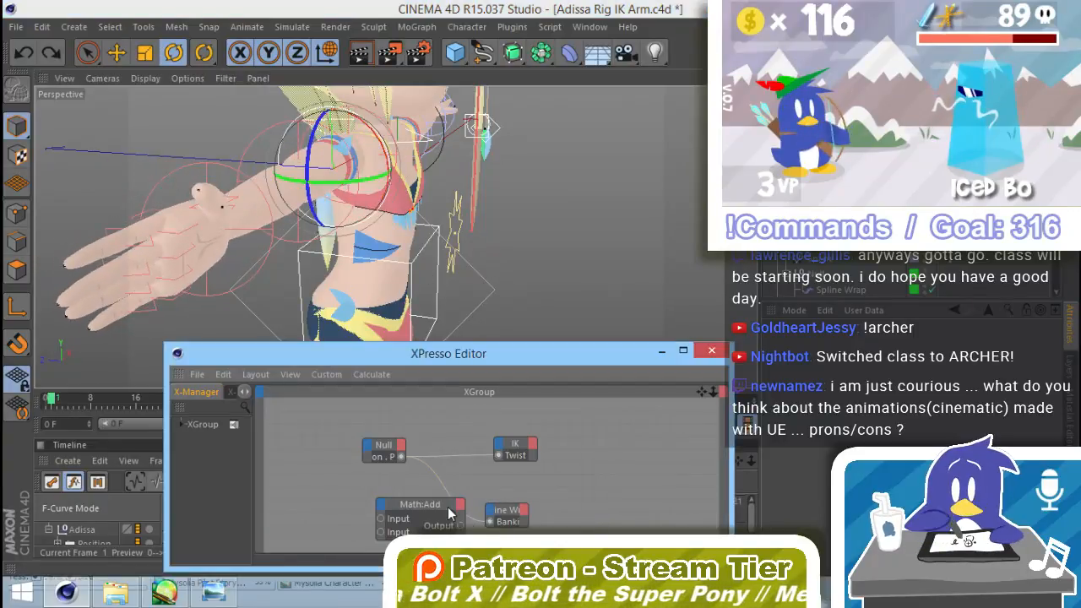
# Rewire the Math:Add node between Null's Rotation . P output and Spline Wrap's Banking input, and test it by rotating the upper arm control.
pyautogui.click(450, 512)
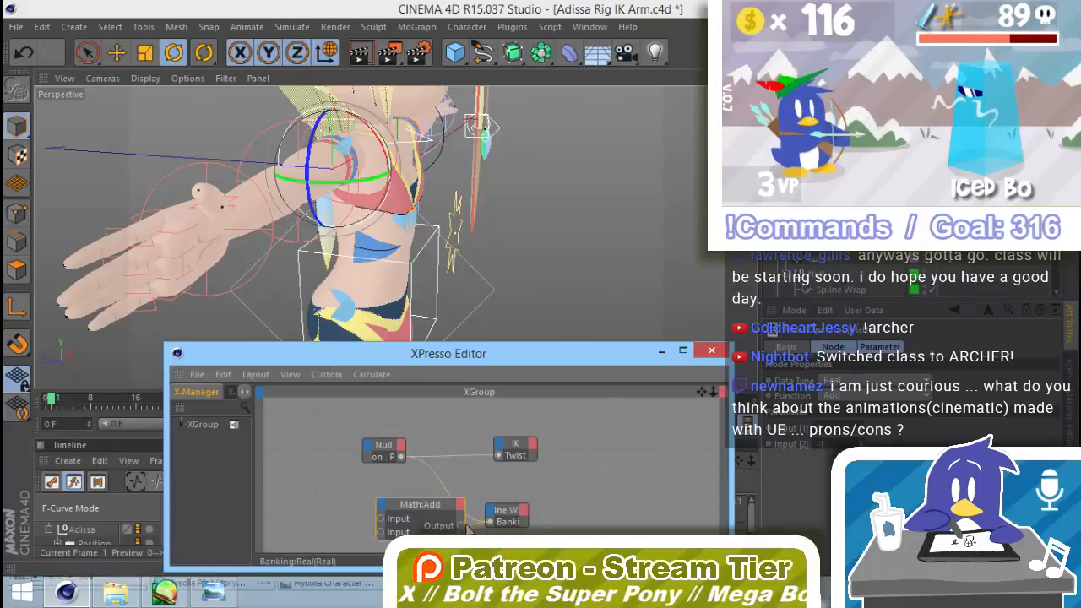
pyautogui.moveTo(467, 527); pyautogui.dragTo(460, 526)
pyautogui.moveTo(382, 524); pyautogui.dragTo(404, 460)
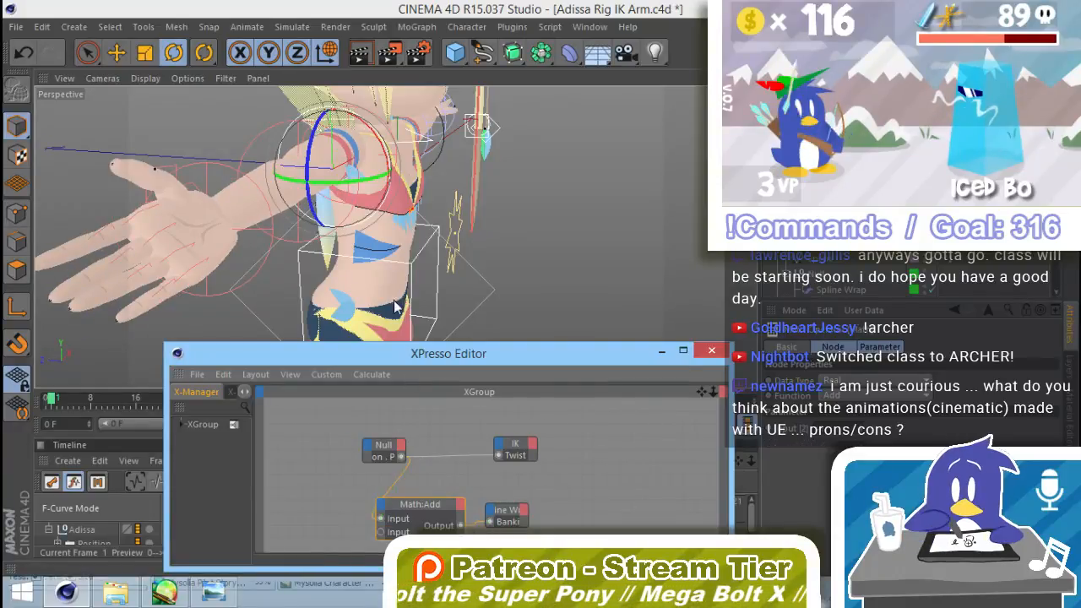
pyautogui.moveTo(384, 173); pyautogui.dragTo(404, 177)
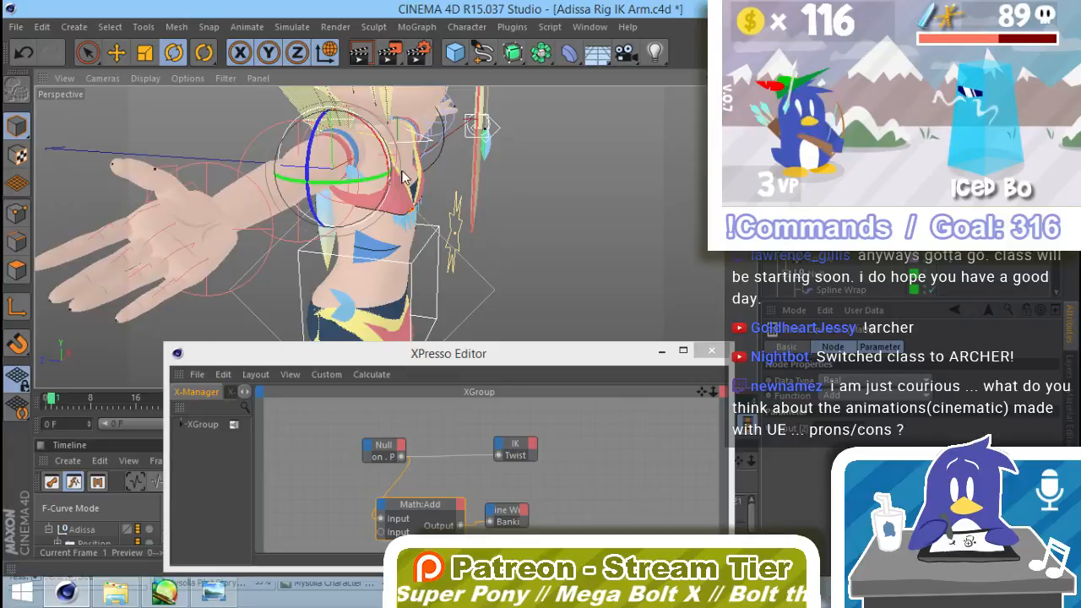
# Try setting the Math:Add node's function to Multiply, test it by rotating the upper arm control, and undo the rotation.
pyautogui.click(429, 510)
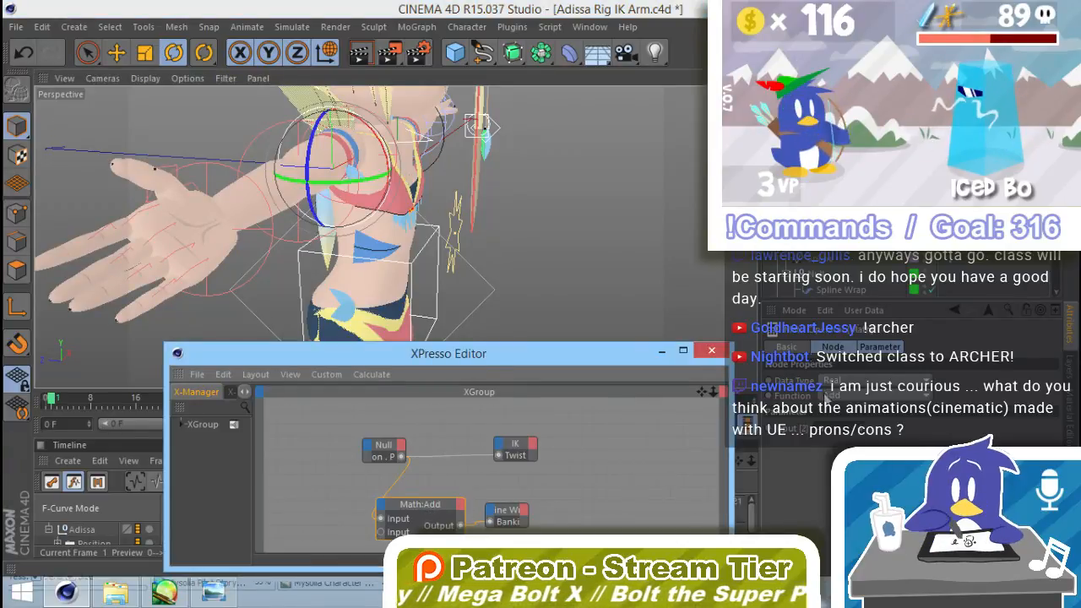
pyautogui.click(836, 395)
pyautogui.click(848, 445)
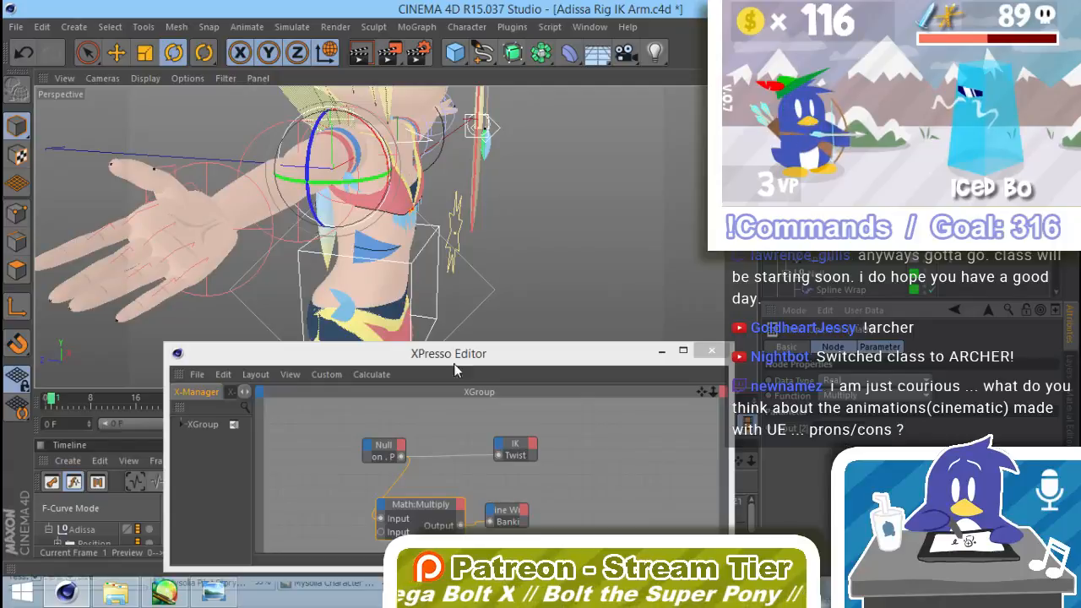
pyautogui.moveTo(380, 141); pyautogui.dragTo(393, 214)
pyautogui.moveTo(383, 149); pyautogui.dragTo(320, 281)
pyautogui.press('Escape')
pyautogui.keyDown('alt'); pyautogui.moveTo(524, 253); pyautogui.dragTo(469, 313); pyautogui.keyUp('alt')
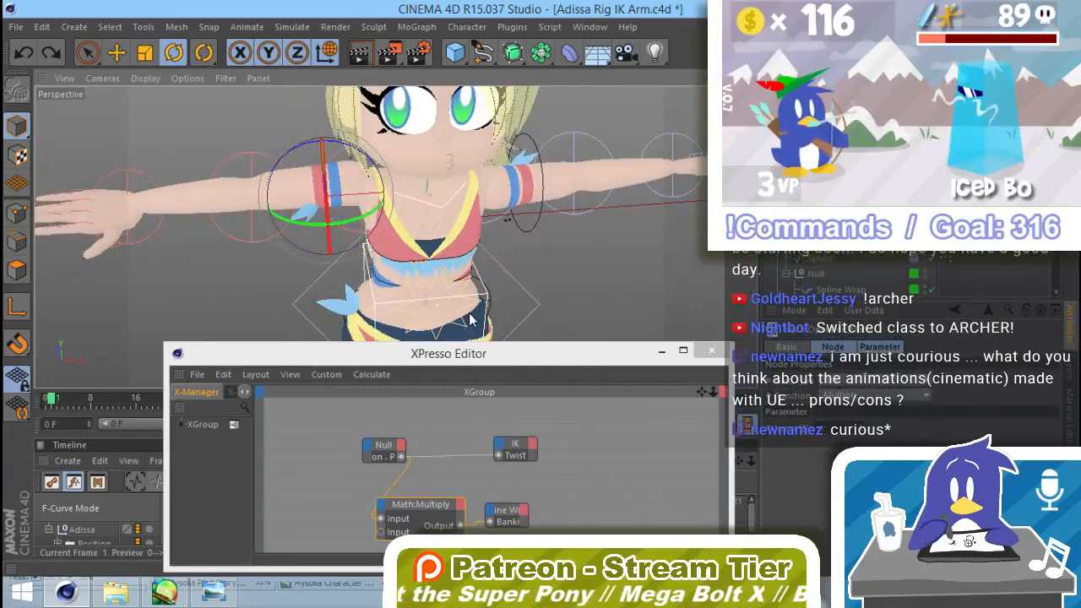
# Set the function of the Math node feeding Spline Wrap's Banking to Multiply, and rotate the upper arm control until the arm is level again.
pyautogui.click(437, 508)
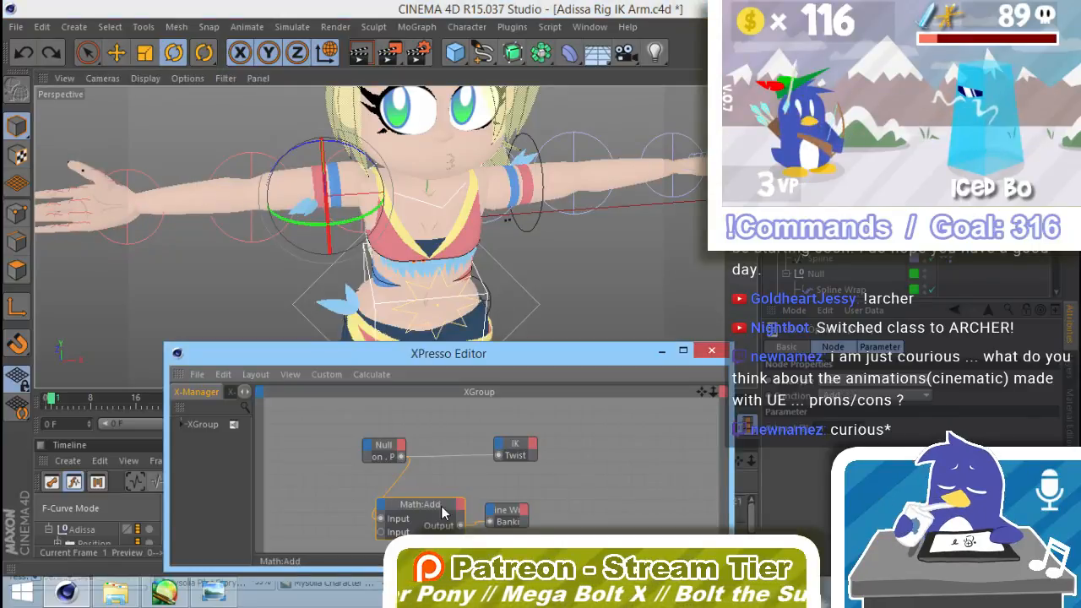
pyautogui.click(887, 395)
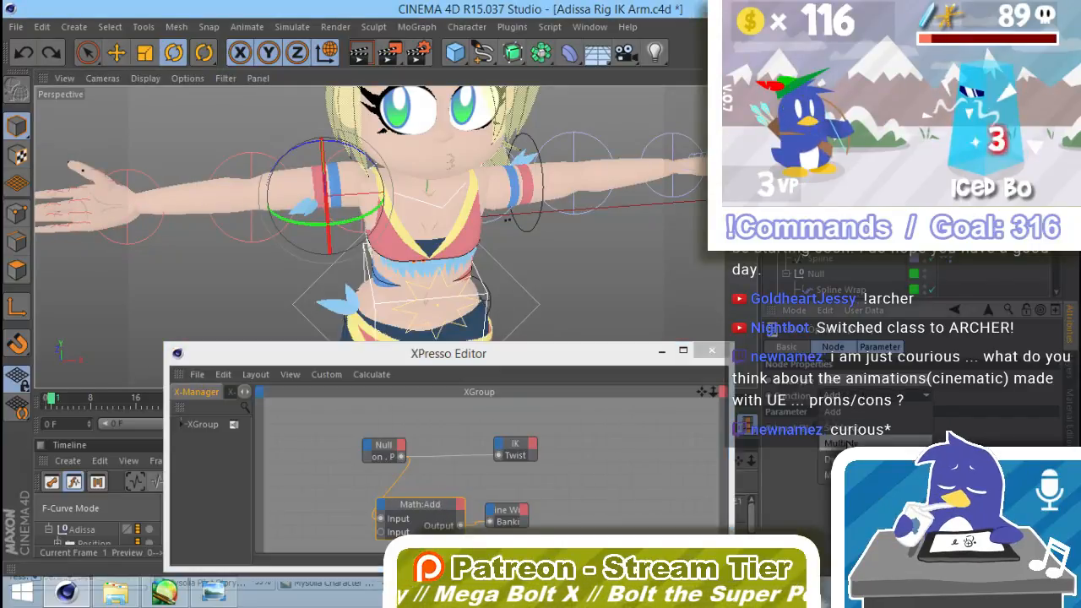
pyautogui.click(827, 442)
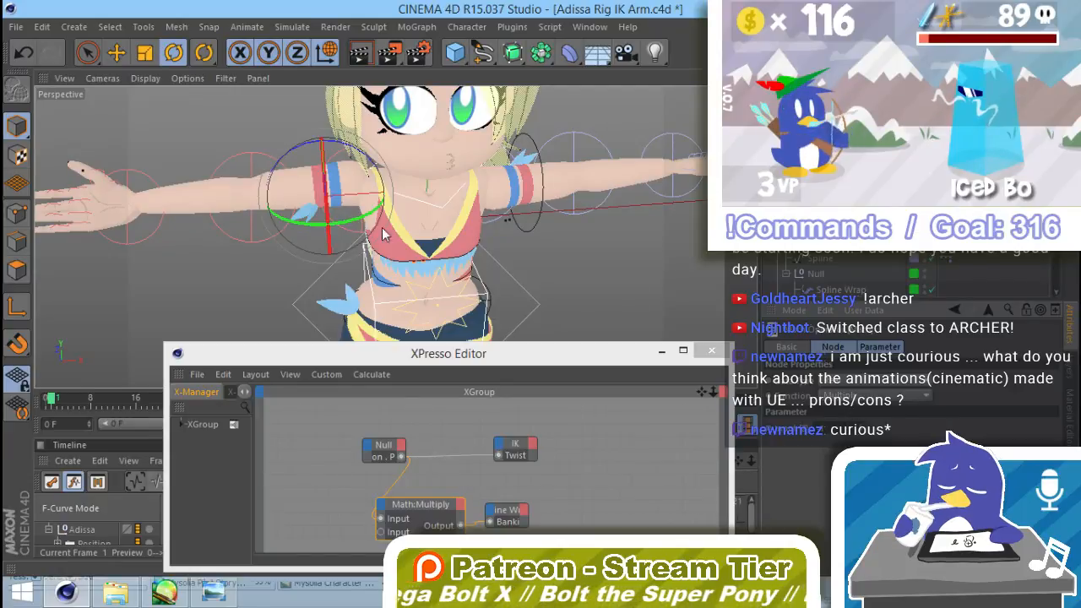
pyautogui.moveTo(325, 201); pyautogui.dragTo(374, 549)
pyautogui.moveTo(326, 224); pyautogui.dragTo(328, 250)
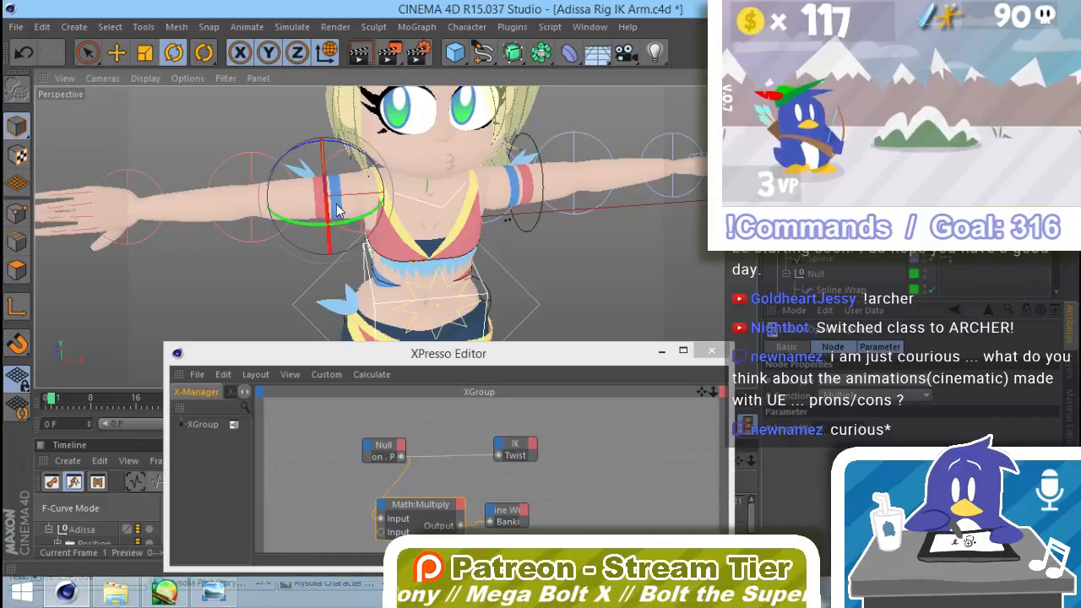
# Set the Math:Add node in the opposite arm's XPresso to Multiply, test it by rotating that upper arm control, and undo the rotation.
pyautogui.keyDown('alt'); pyautogui.moveTo(380, 275); pyautogui.dragTo(595, 267); pyautogui.keyUp('alt')
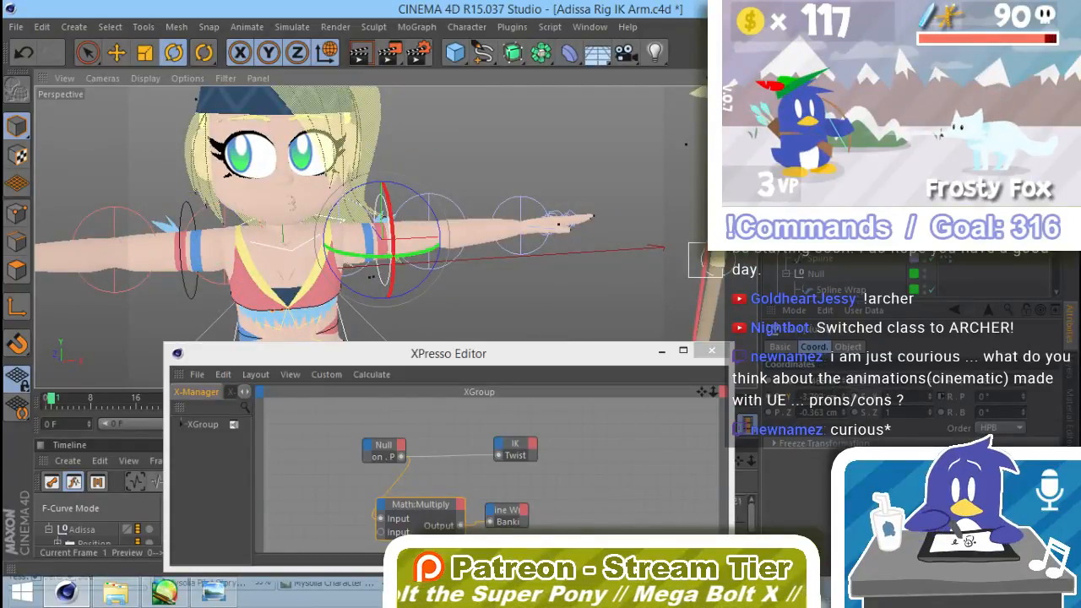
pyautogui.scroll(-2, 845, 270)
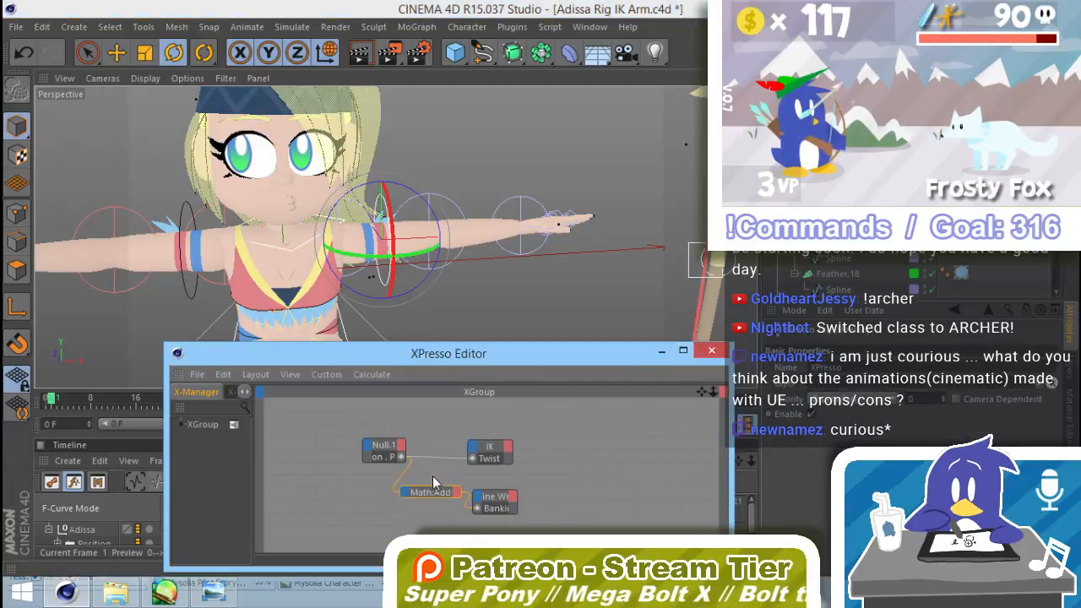
pyautogui.click(430, 490)
pyautogui.click(847, 396)
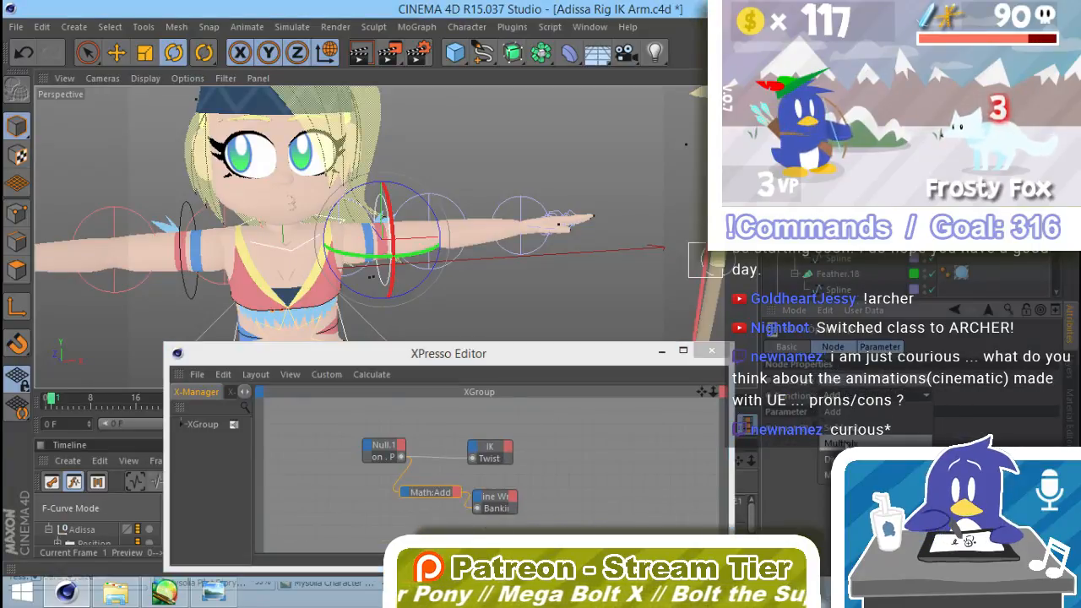
pyautogui.click(846, 442)
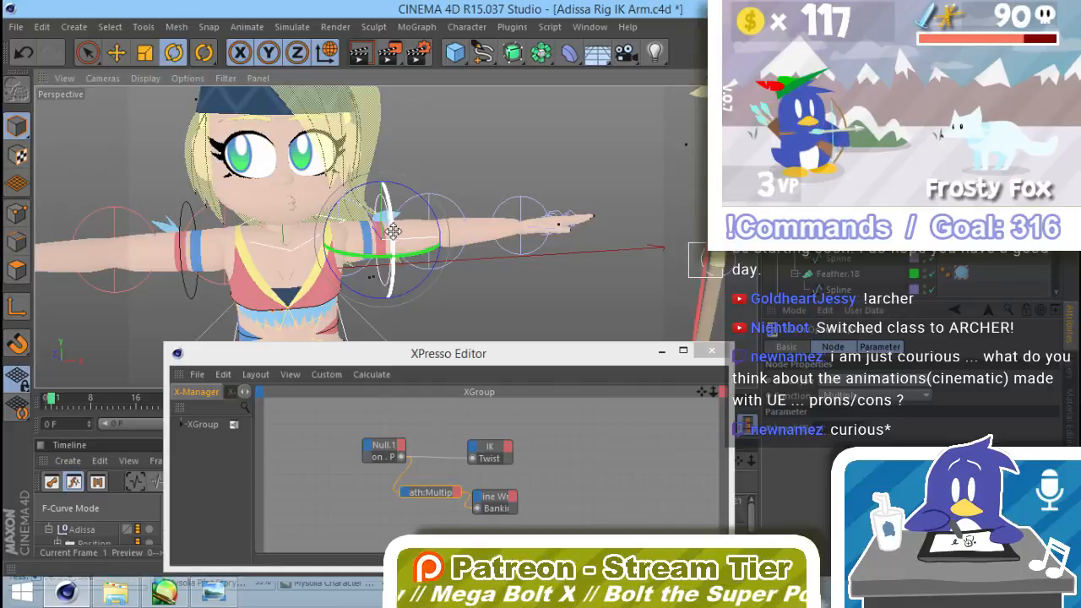
pyautogui.moveTo(386, 253); pyautogui.dragTo(406, 211)
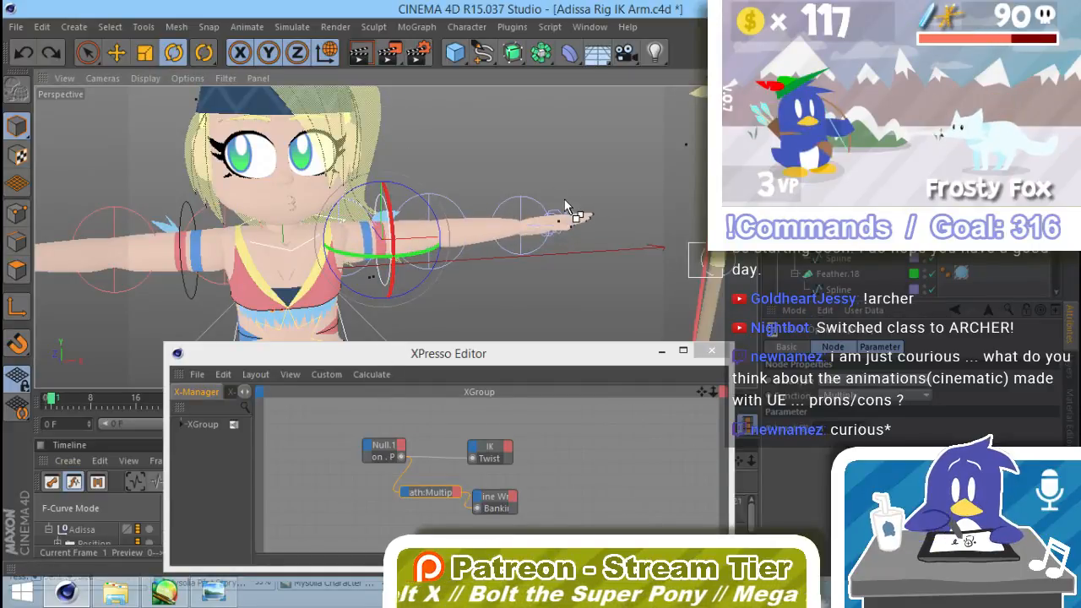
# Close the XPresso Editor and save the Adissa Rig IK Arm scene.
pyautogui.keyDown('alt'); pyautogui.moveTo(557, 267); pyautogui.dragTo(629, 289, button='middle'); pyautogui.keyUp('alt')
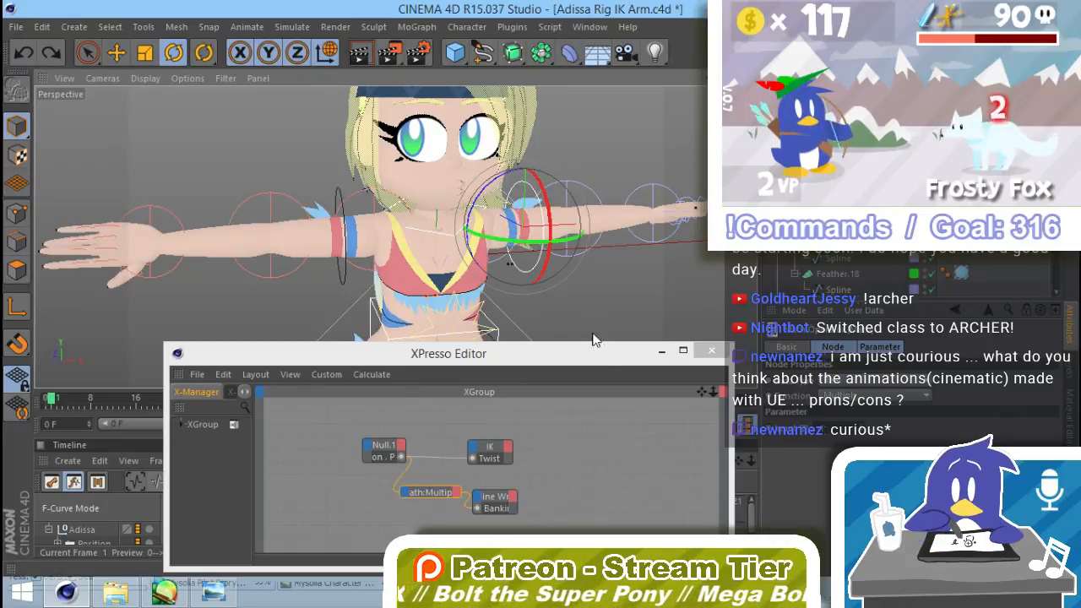
pyautogui.moveTo(599, 353); pyautogui.dragTo(519, 348)
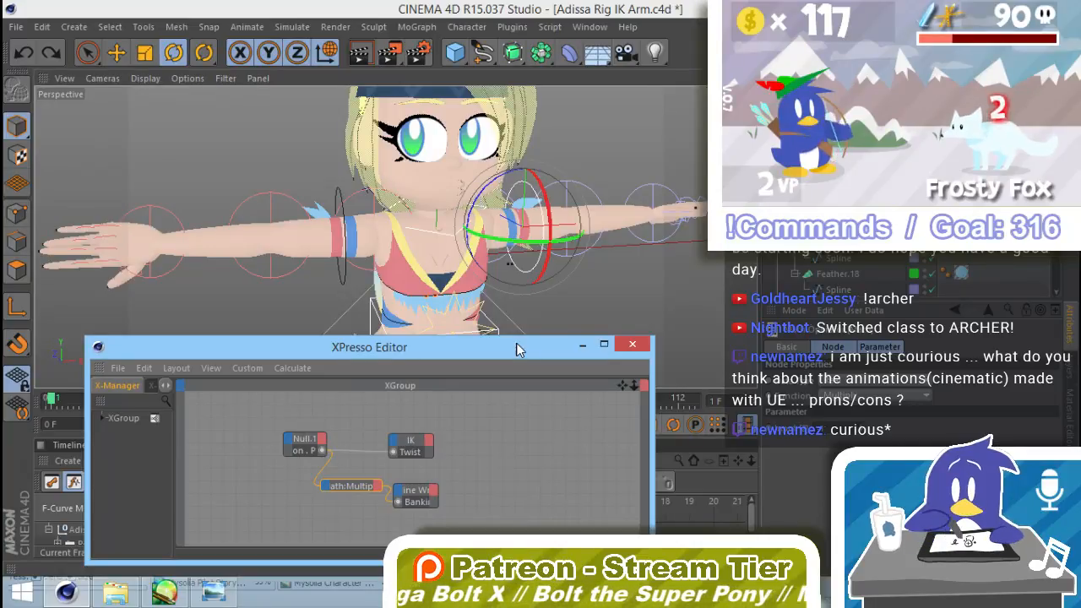
pyautogui.click(635, 342)
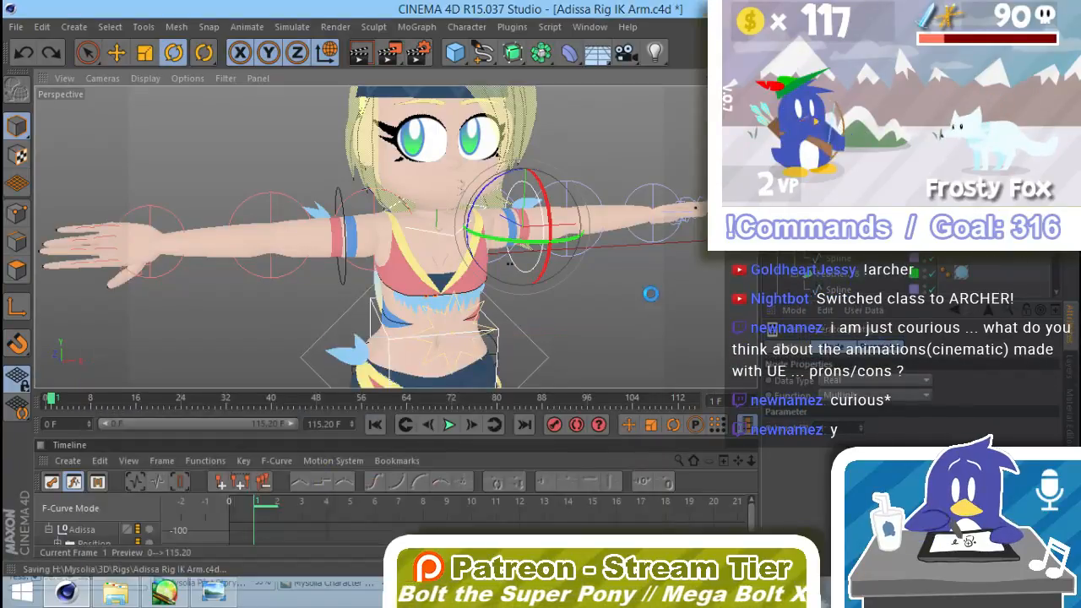
# Select the hand of the opposite arm and move its axis to the wrist joint.
pyautogui.keyDown('alt'); pyautogui.moveTo(617, 245); pyautogui.dragTo(499, 318); pyautogui.keyUp('alt')
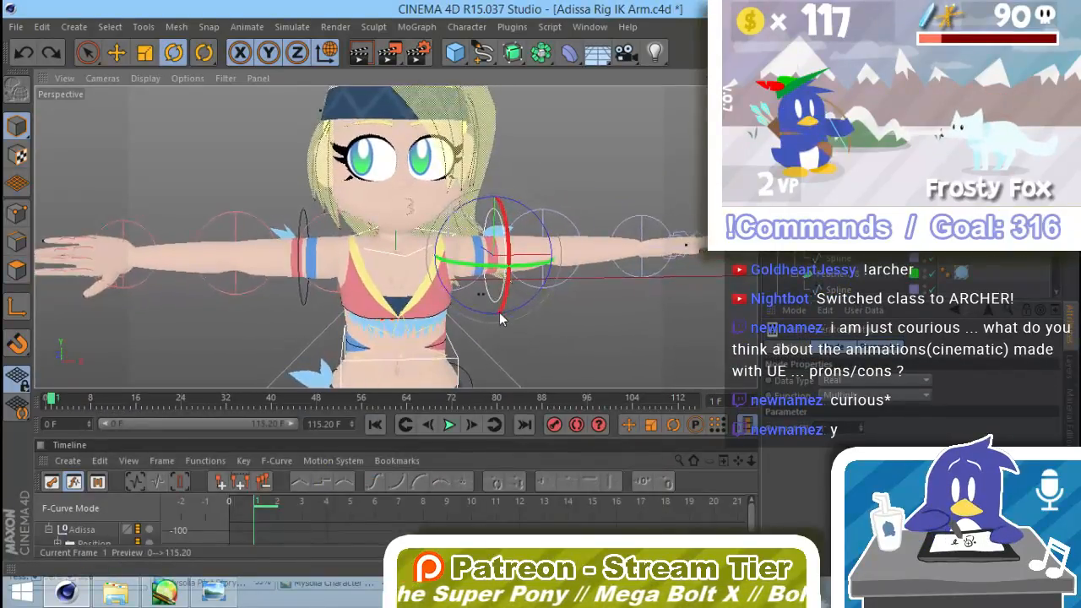
pyautogui.keyDown('alt'); pyautogui.moveTo(499, 317); pyautogui.dragTo(574, 313, button='middle'); pyautogui.keyUp('alt')
pyautogui.keyDown('alt'); pyautogui.moveTo(534, 313); pyautogui.dragTo(472, 327, button='right'); pyautogui.keyUp('alt')
pyautogui.keyDown('alt'); pyautogui.moveTo(473, 328); pyautogui.dragTo(421, 322, button='middle'); pyautogui.keyUp('alt')
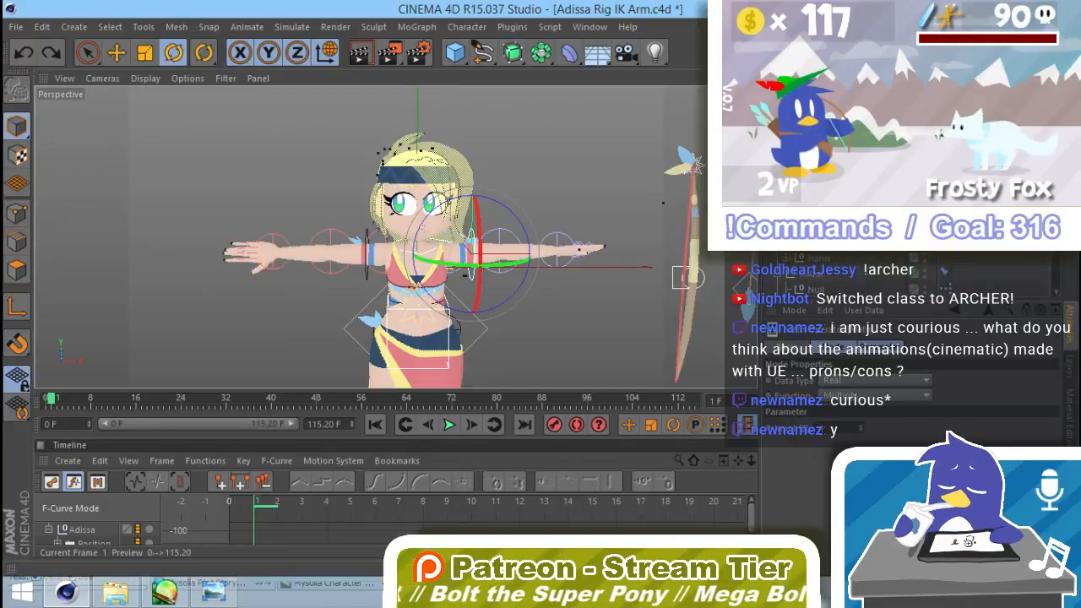
pyautogui.click(578, 249)
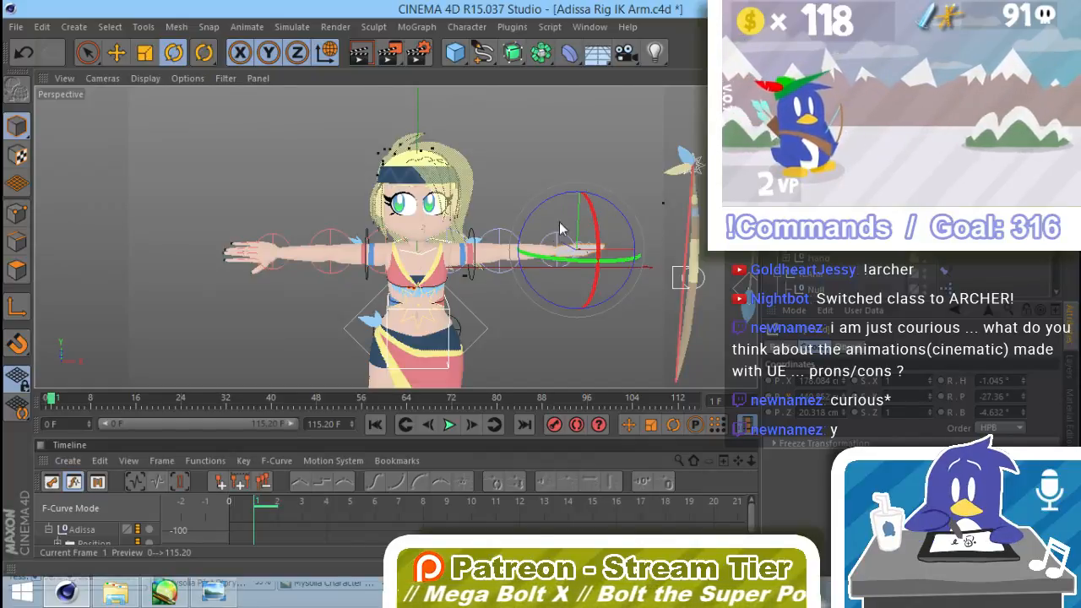
pyautogui.scroll(6, 563, 241)
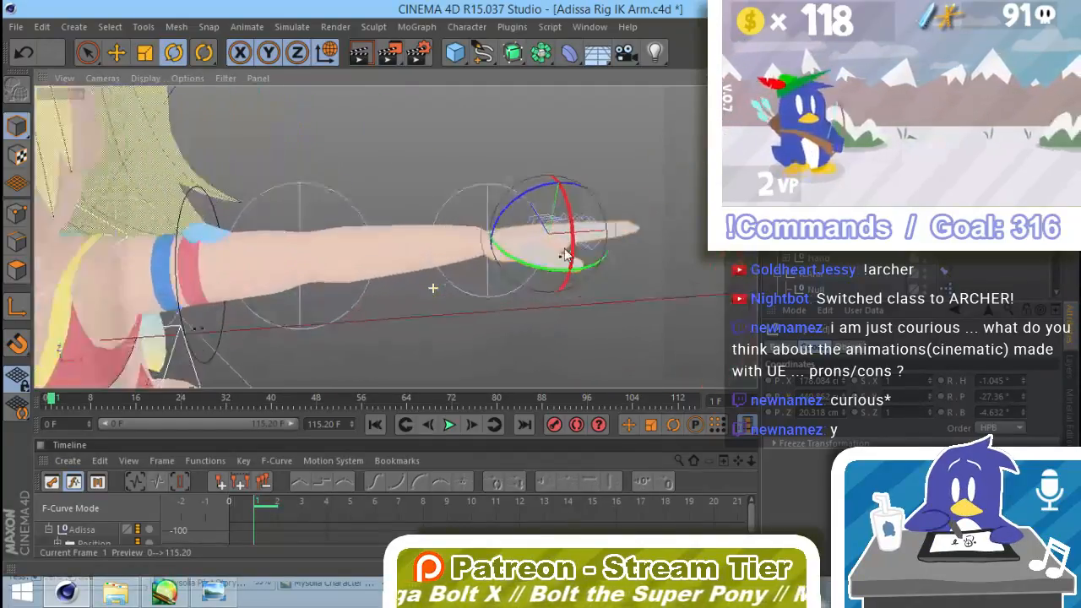
pyautogui.click(21, 312)
pyautogui.press('e')
pyautogui.keyDown('alt'); pyautogui.moveTo(561, 260); pyautogui.dragTo(548, 390); pyautogui.keyUp('alt')
pyautogui.moveTo(645, 219); pyautogui.dragTo(464, 194)
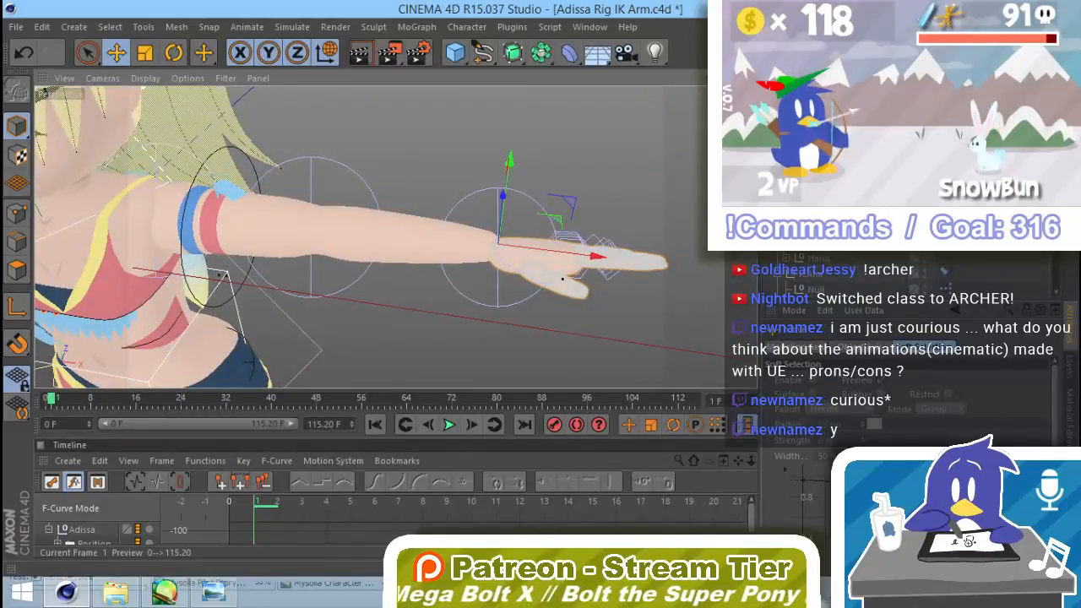
# Add a Constraint tag with PSR enabled to the hand, and assign the wrist control null as its target.
pyautogui.click(916, 78)
pyautogui.moveTo(954, 94)
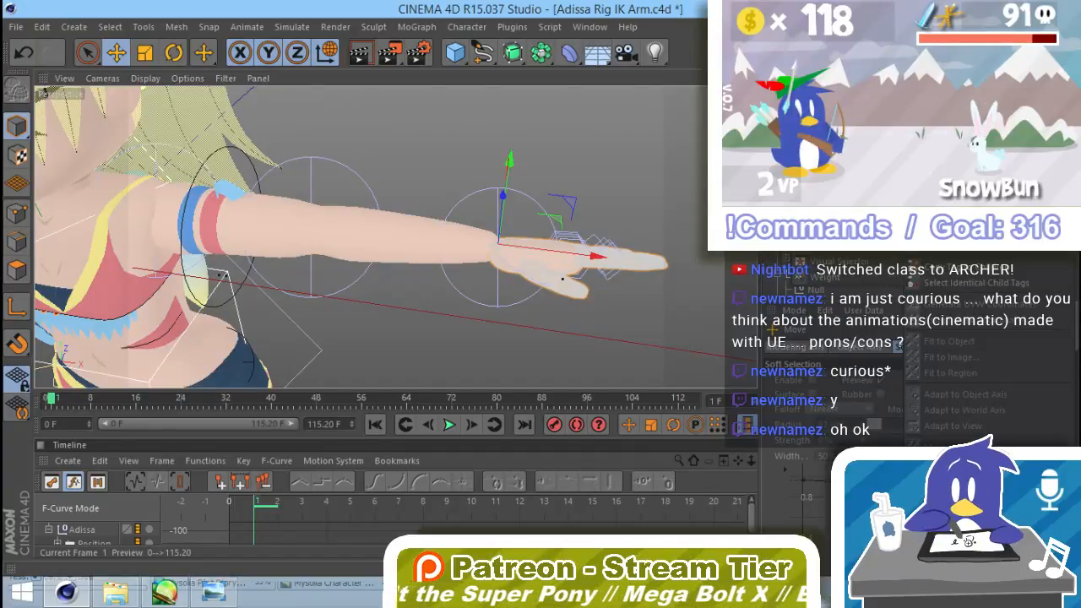
pyautogui.click(832, 166)
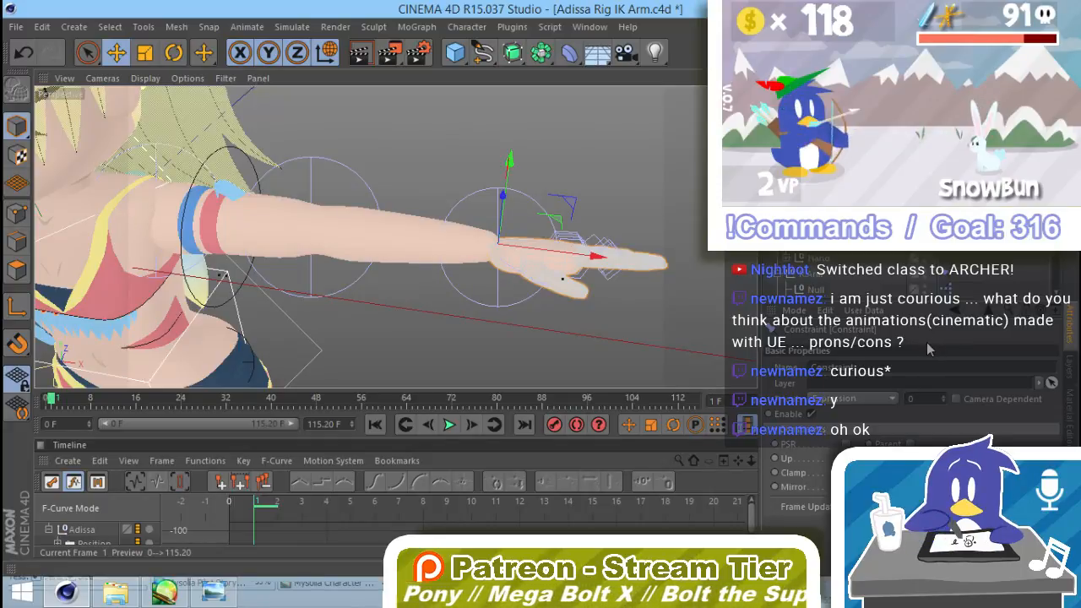
pyautogui.click(846, 443)
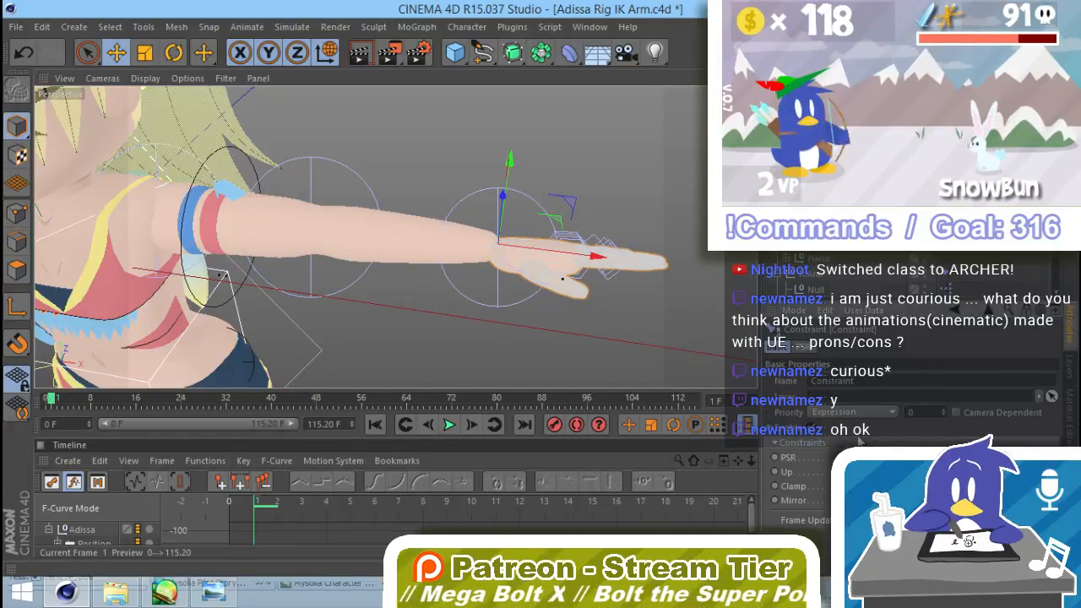
pyautogui.click(816, 349)
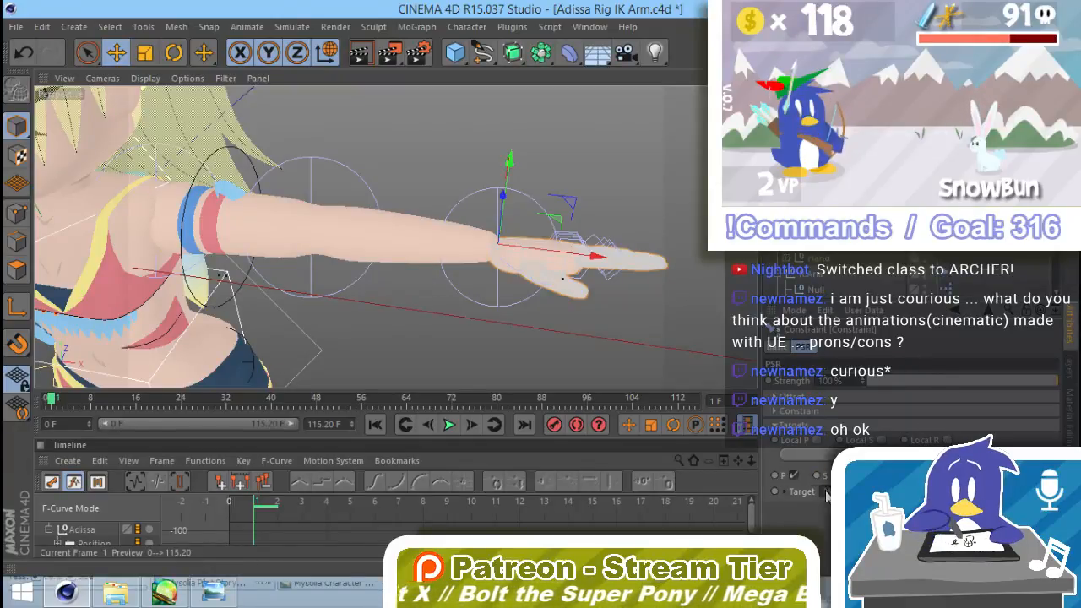
pyautogui.moveTo(827, 496); pyautogui.dragTo(827, 496)
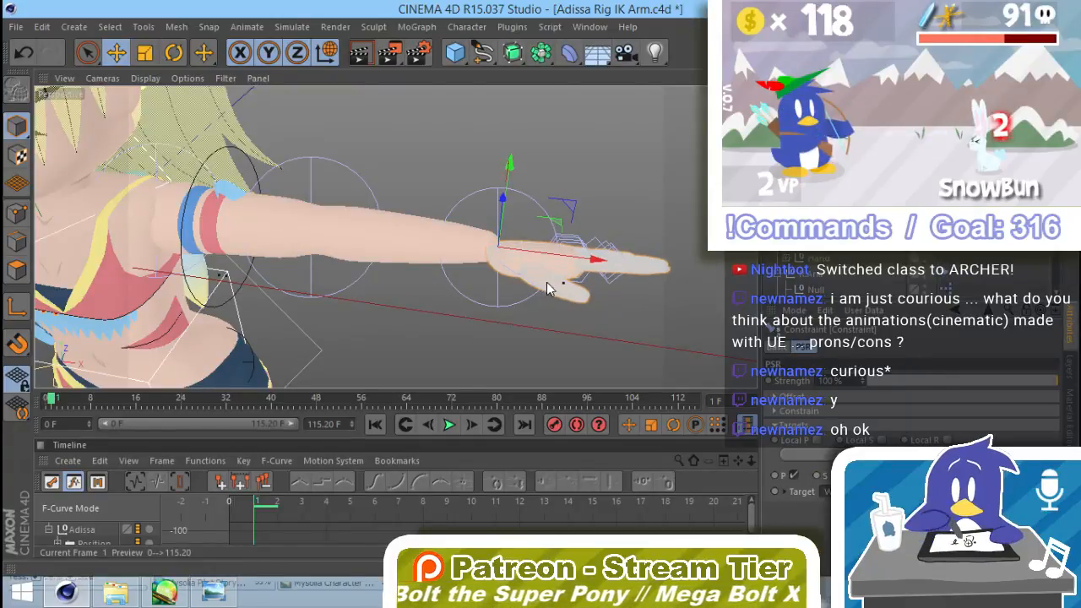
# Set the hand constraint's priority to Generators.
pyautogui.keyDown('alt'); pyautogui.moveTo(546, 282); pyautogui.dragTo(400, 287); pyautogui.keyUp('alt')
pyautogui.click(777, 347)
pyautogui.click(874, 413)
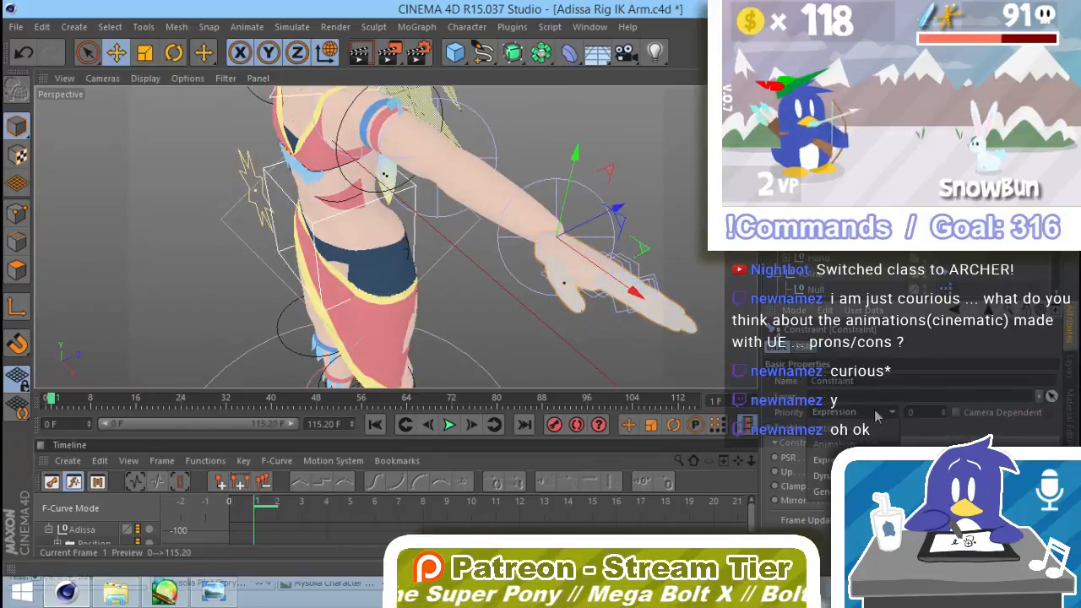
pyautogui.click(821, 346)
pyautogui.click(791, 341)
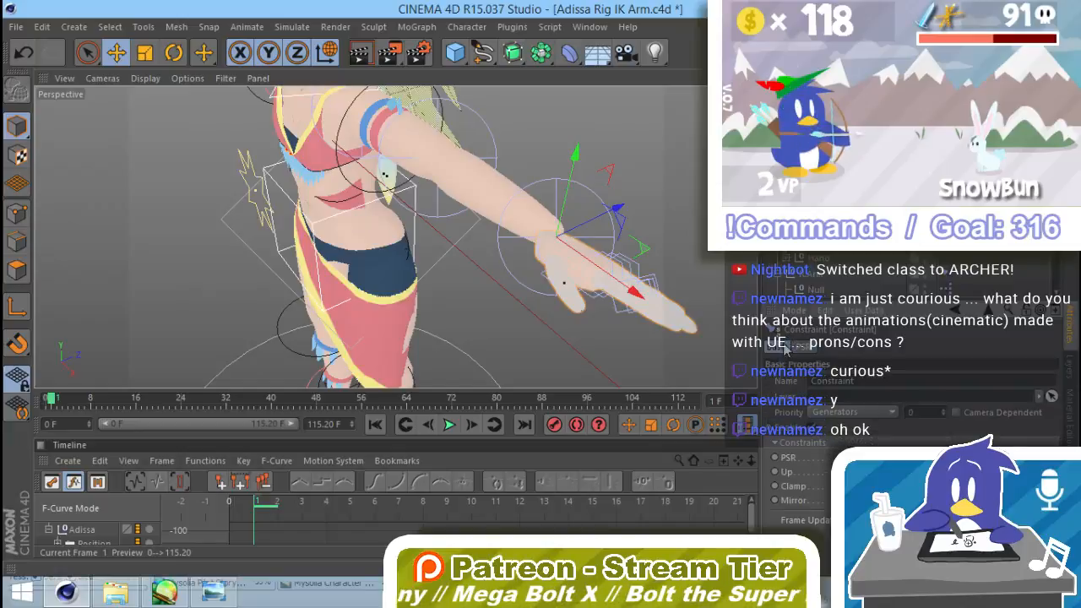
# Adjust the constrained hand's axis at the wrist, and advance the timeline to frame 3 to refresh the constraint.
pyautogui.keyDown('alt'); pyautogui.moveTo(634, 337); pyautogui.dragTo(540, 349, button='middle'); pyautogui.keyUp('alt')
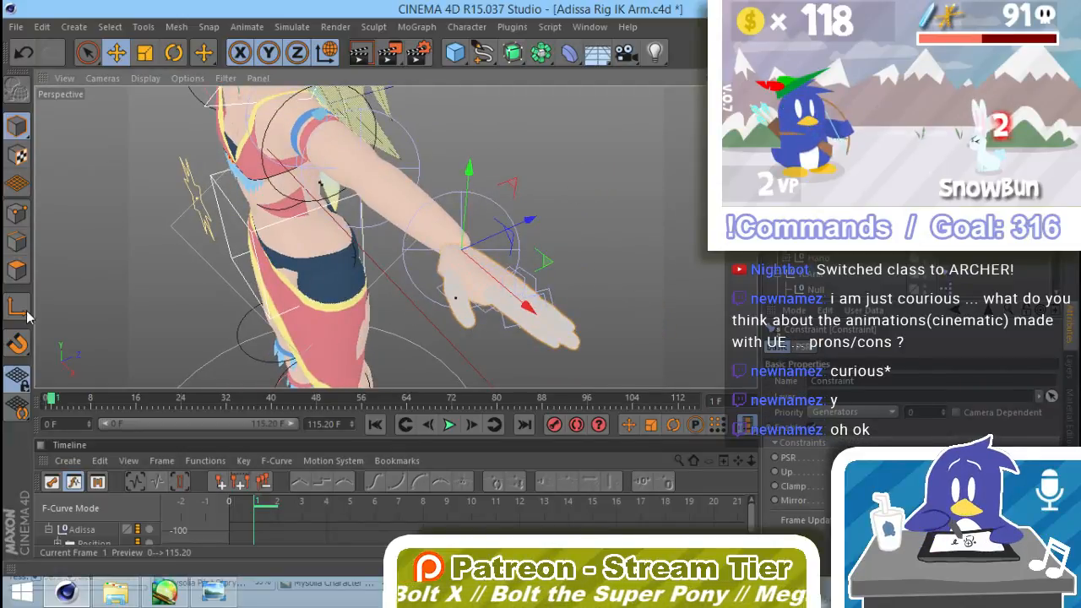
pyautogui.keyDown('alt'); pyautogui.moveTo(258, 324); pyautogui.dragTo(364, 295); pyautogui.keyUp('alt')
pyautogui.keyDown('alt'); pyautogui.moveTo(405, 247); pyautogui.dragTo(595, 217); pyautogui.keyUp('alt')
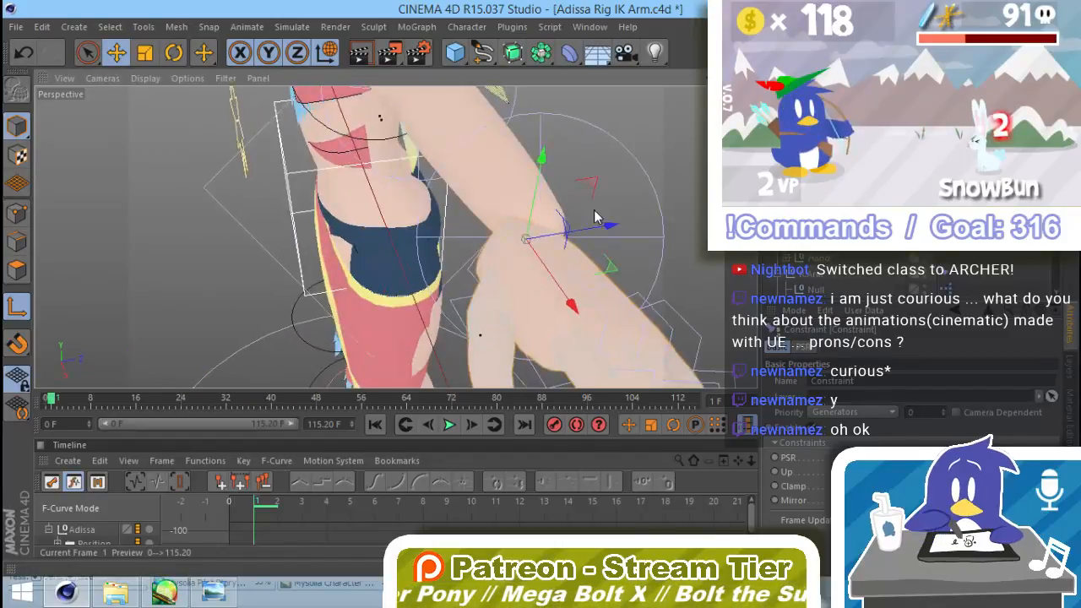
pyautogui.click(474, 426)
pyautogui.click(474, 426)
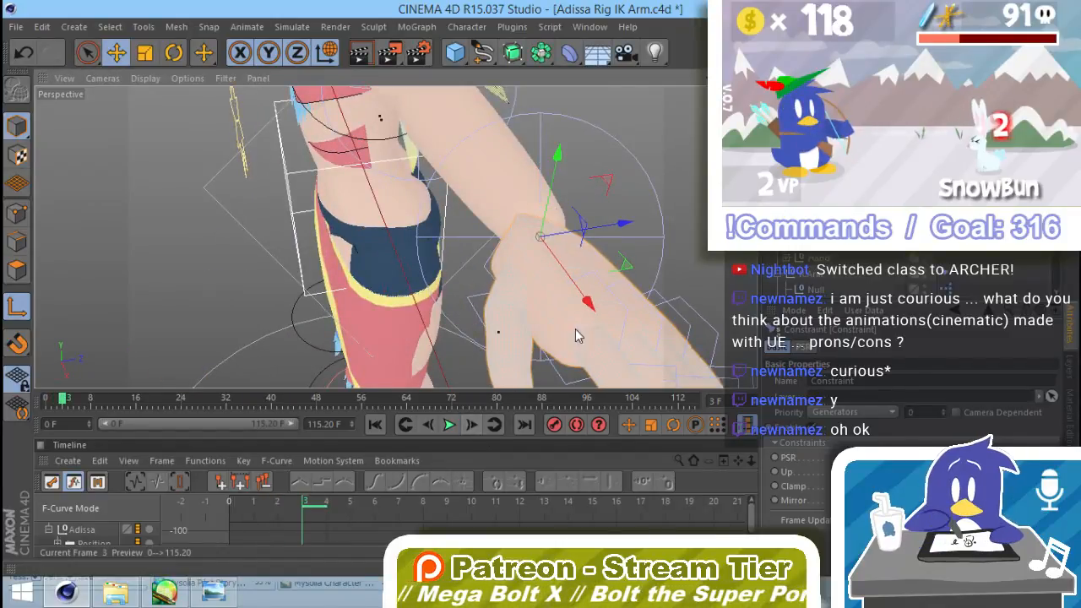
# Rotate the wrist control null to test how the constrained hand follows, and switch to the Move tool.
pyautogui.keyDown('alt'); pyautogui.moveTo(575, 335); pyautogui.dragTo(567, 368); pyautogui.keyUp('alt')
pyautogui.keyDown('alt'); pyautogui.moveTo(591, 169); pyautogui.dragTo(463, 275, button='right'); pyautogui.keyUp('alt')
pyautogui.keyDown('alt'); pyautogui.moveTo(556, 163); pyautogui.dragTo(534, 233); pyautogui.keyUp('alt')
pyautogui.press('r')
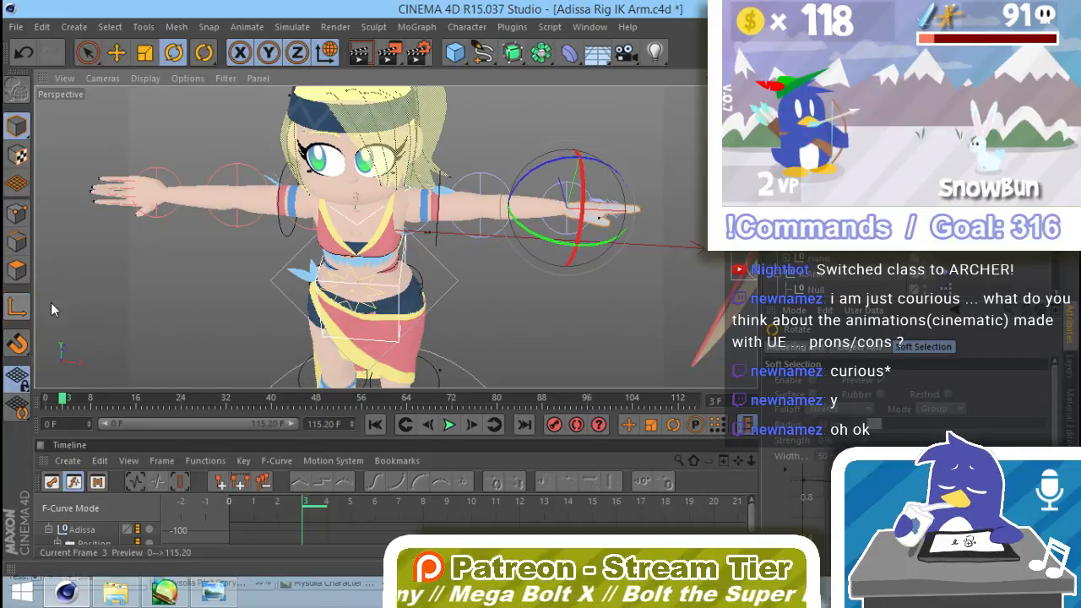
pyautogui.click(580, 228)
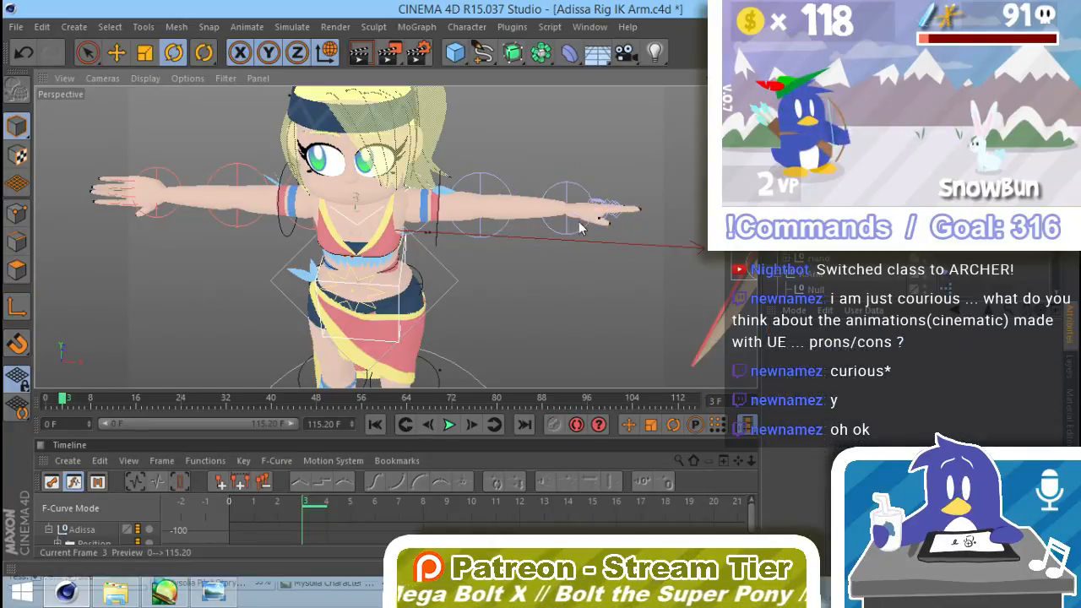
pyautogui.click(568, 189)
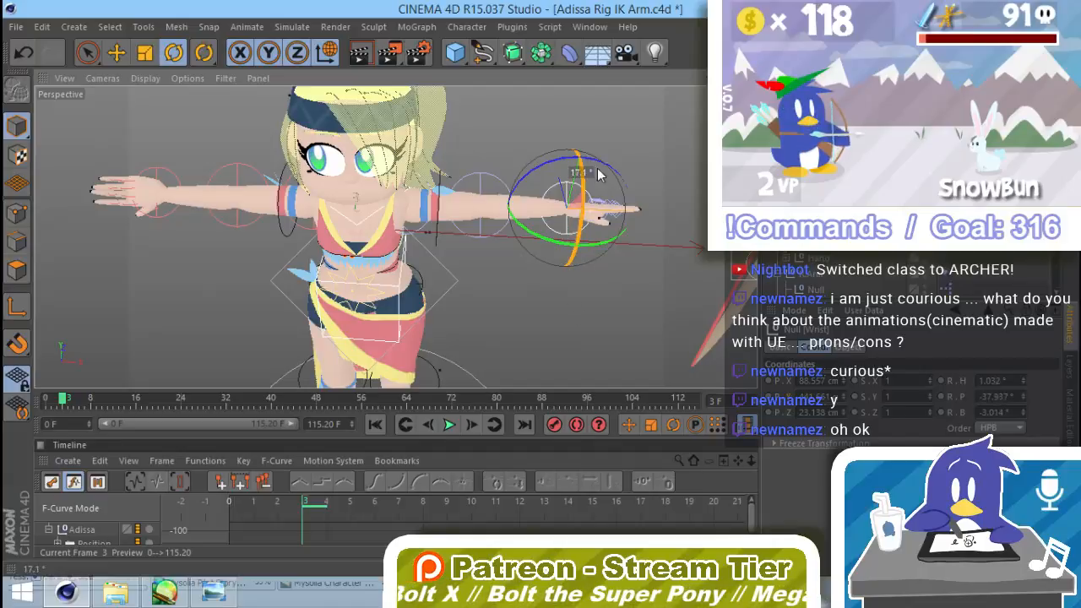
pyautogui.moveTo(574, 330); pyautogui.dragTo(575, 330)
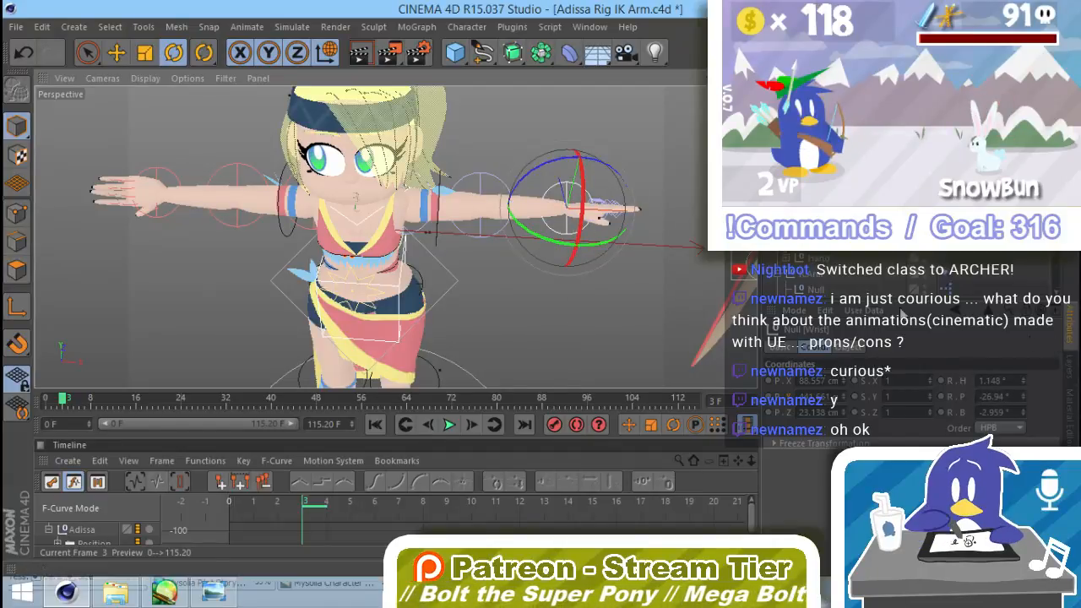
pyautogui.press('e')
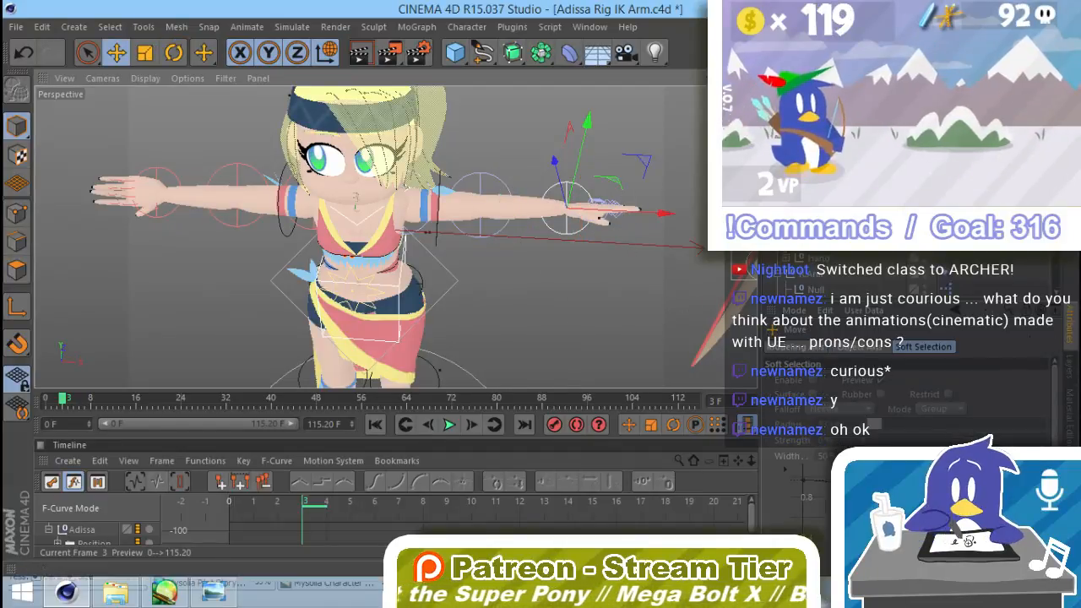
# Move the wrist control null toward the body to test the hand constraint, refresh it at frame 4, and undo the move.
pyautogui.moveTo(640, 218); pyautogui.dragTo(559, 274)
pyautogui.click(472, 425)
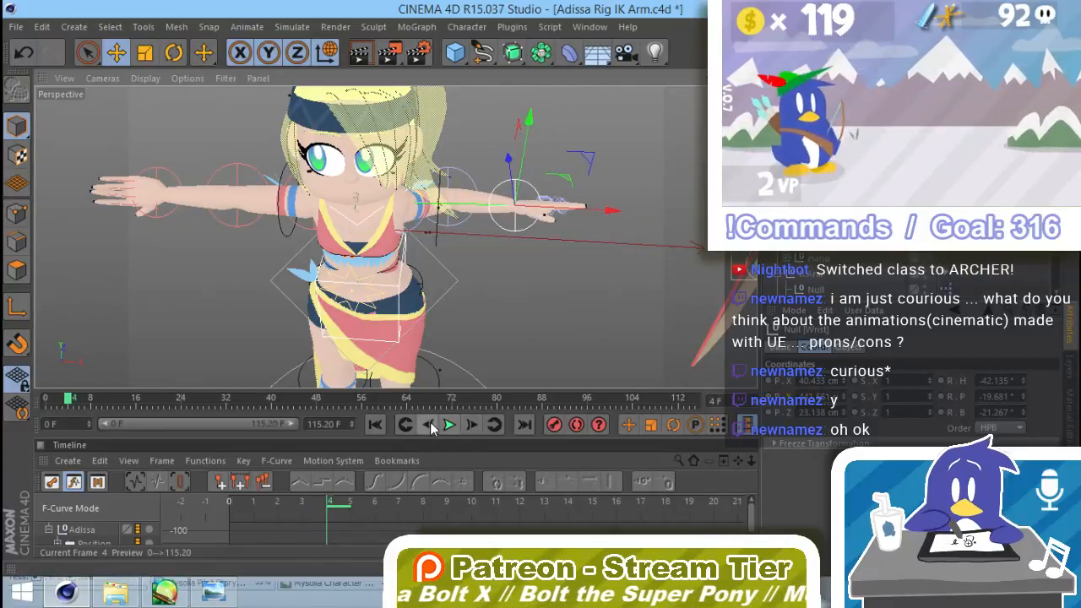
pyautogui.hotkey('ctrl', 'z')
pyautogui.click(538, 318)
pyautogui.keyDown('alt'); pyautogui.moveTo(538, 318); pyautogui.dragTo(621, 147); pyautogui.keyUp('alt')
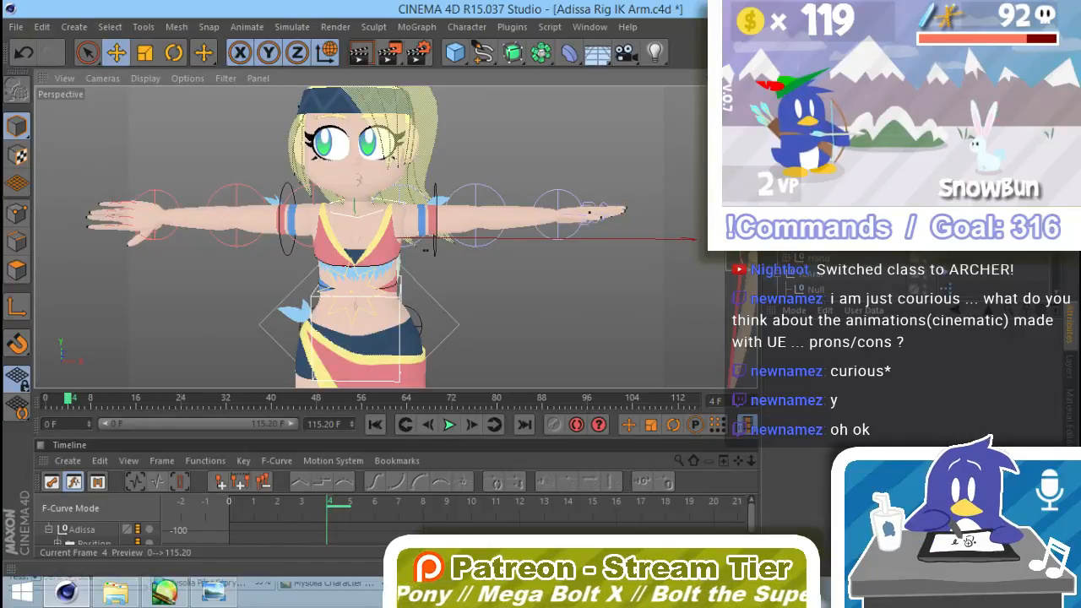
# Select both elbow control nulls and shrink their sphere display radius until the circles no longer show on the arms.
pyautogui.click(478, 200)
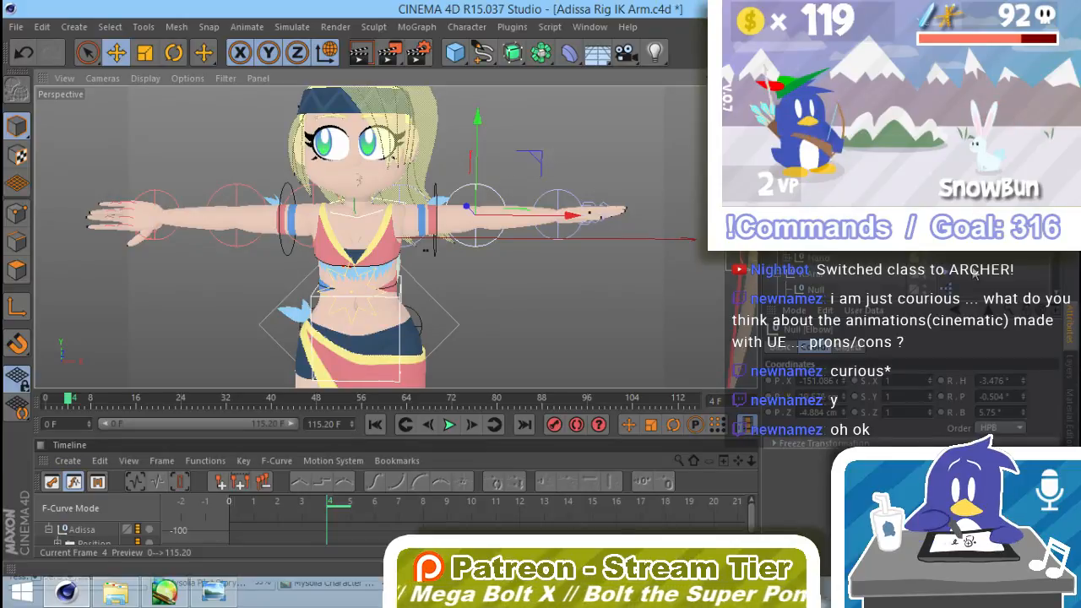
pyautogui.keyDown('shift'); pyautogui.click(252, 193); pyautogui.keyUp('shift')
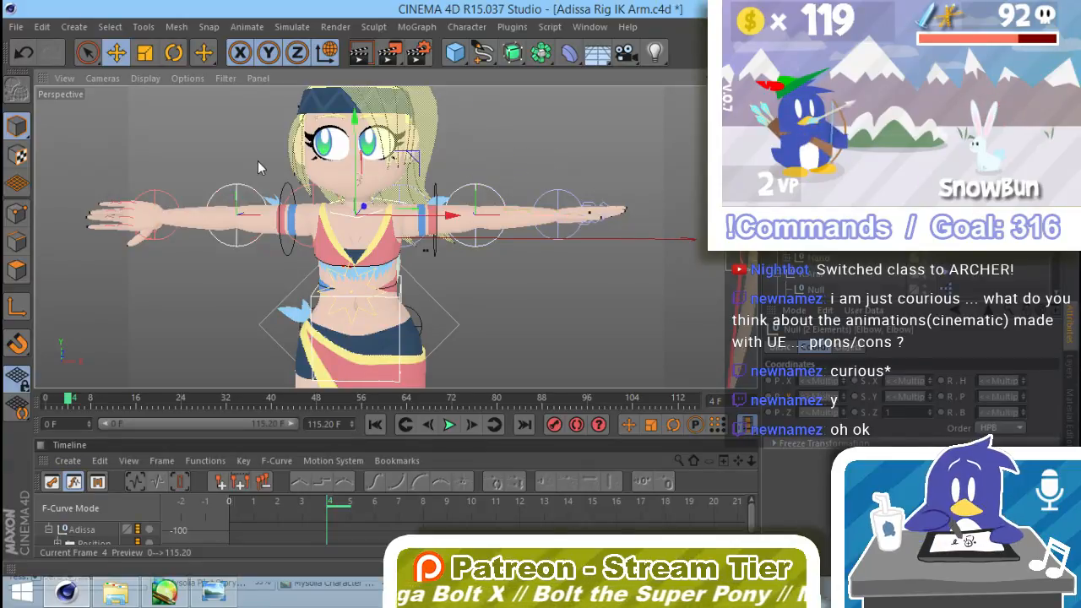
pyautogui.click(1072, 371)
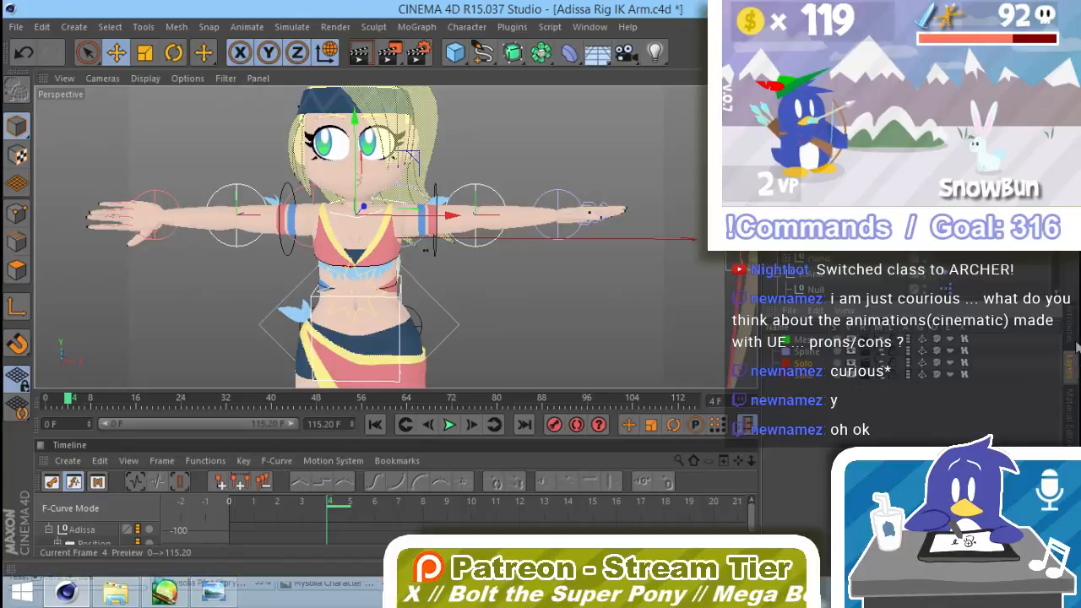
pyautogui.click(1074, 338)
pyautogui.moveTo(878, 397); pyautogui.dragTo(878, 414)
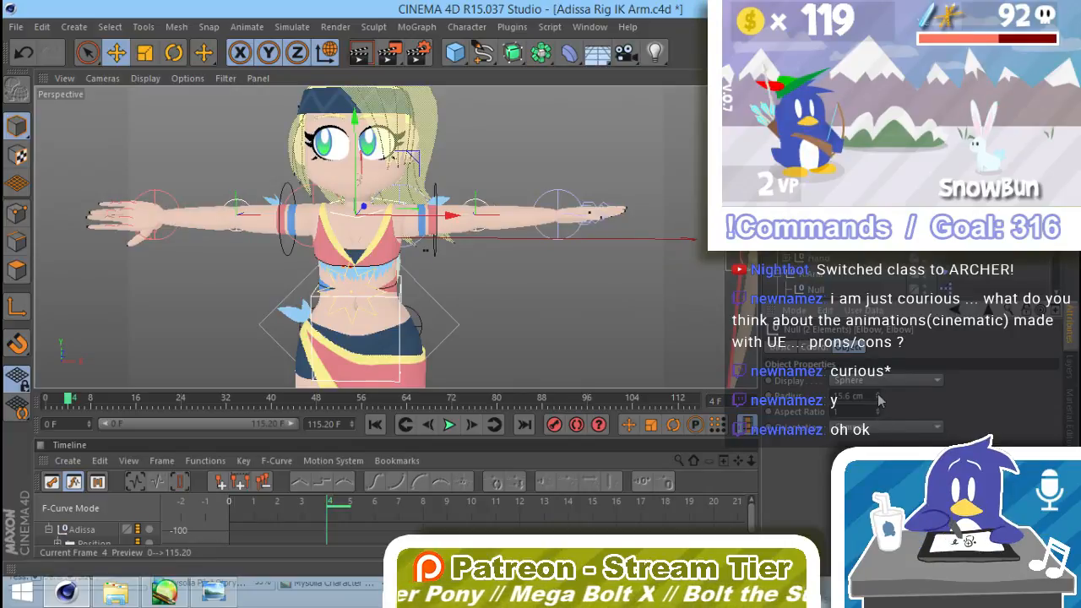
pyautogui.moveTo(845, 396); pyautogui.dragTo(901, 401)
pyautogui.press('BackSpace')
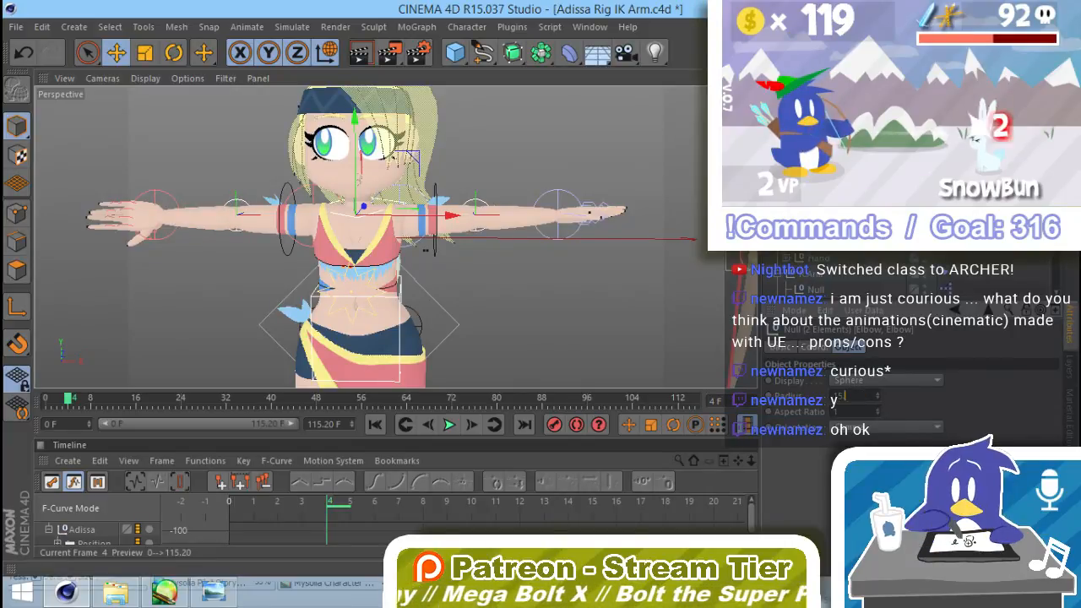
pyautogui.press('Return')
pyautogui.keyDown('alt'); pyautogui.moveTo(470, 343); pyautogui.dragTo(486, 212, button='middle'); pyautogui.keyUp('alt')
pyautogui.keyDown('alt'); pyautogui.moveTo(475, 300); pyautogui.dragTo(460, 228); pyautogui.keyUp('alt')
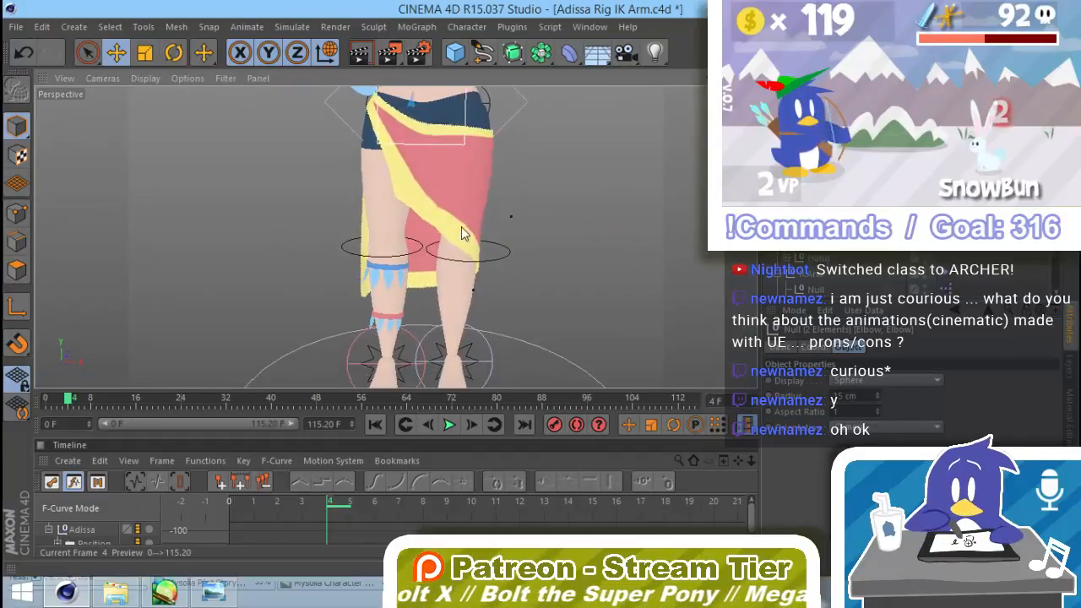
pyautogui.keyDown('alt'); pyautogui.moveTo(473, 165); pyautogui.dragTo(494, 313, button='middle'); pyautogui.keyUp('alt')
pyautogui.keyDown('alt'); pyautogui.moveTo(507, 252); pyautogui.dragTo(509, 317, button='middle'); pyautogui.keyUp('alt')
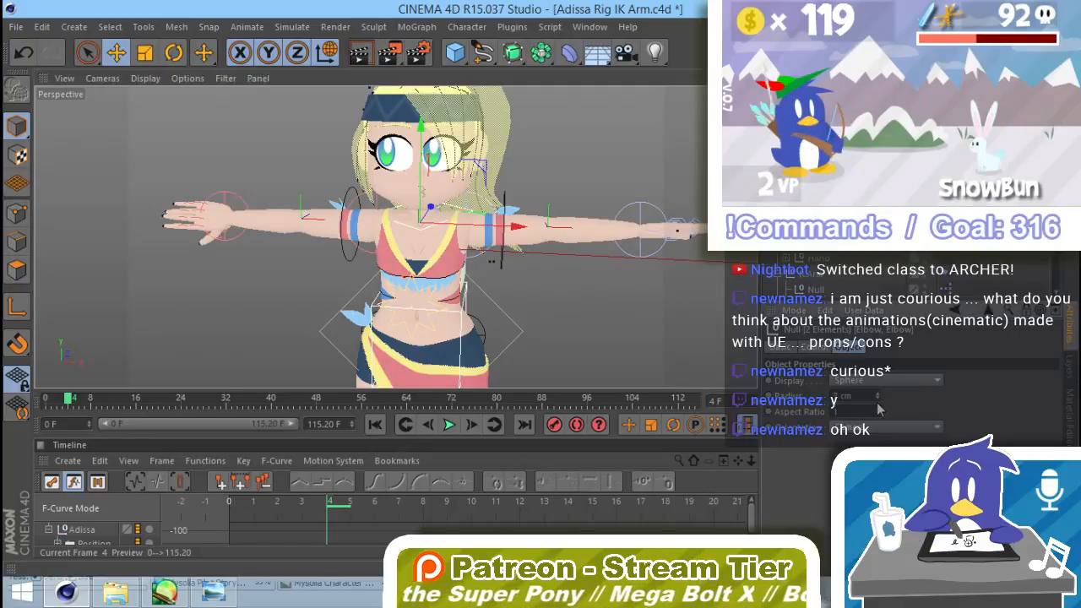
pyautogui.click(550, 290)
# Select both shoulder control nulls and reduce their sphere display radius so their circles disappear at the shoulders.
pyautogui.keyDown('alt'); pyautogui.moveTo(483, 320); pyautogui.dragTo(573, 268, button='middle'); pyautogui.keyUp('alt')
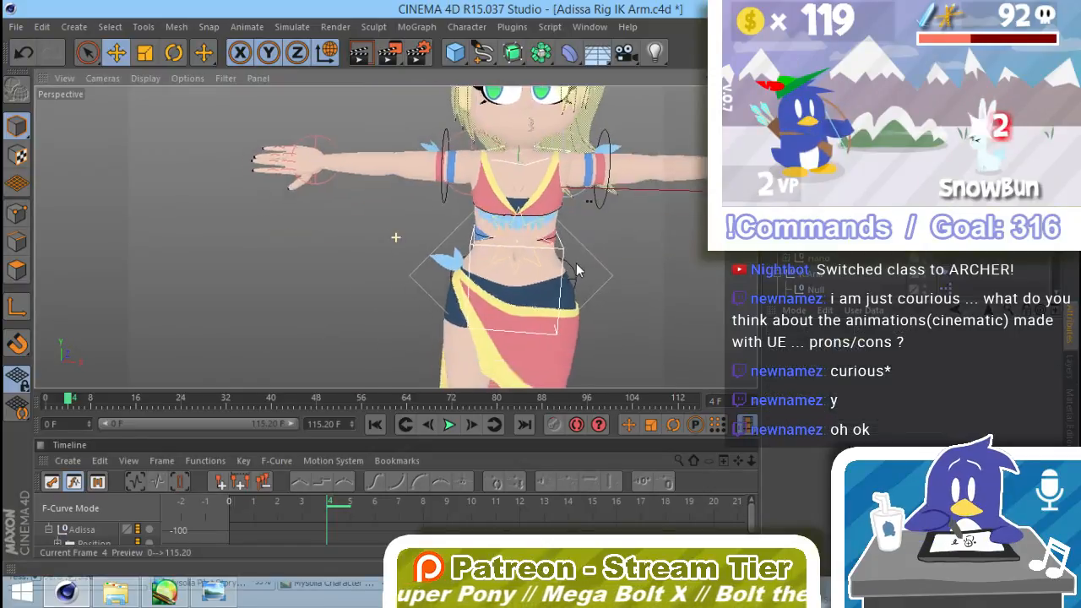
pyautogui.keyDown('alt'); pyautogui.moveTo(549, 280); pyautogui.dragTo(545, 254); pyautogui.keyUp('alt')
pyautogui.keyDown('alt'); pyautogui.moveTo(593, 241); pyautogui.dragTo(530, 300, button='middle'); pyautogui.keyUp('alt')
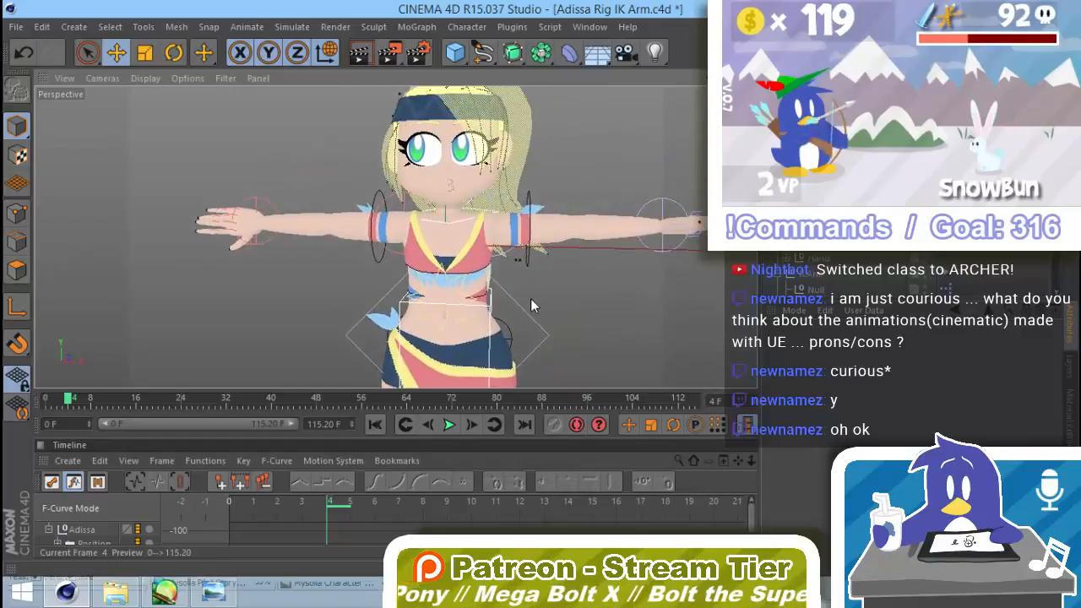
pyautogui.keyDown('alt'); pyautogui.moveTo(558, 313); pyautogui.dragTo(533, 317); pyautogui.keyUp('alt')
pyautogui.keyDown('alt'); pyautogui.moveTo(539, 350); pyautogui.dragTo(593, 226, button='middle'); pyautogui.keyUp('alt')
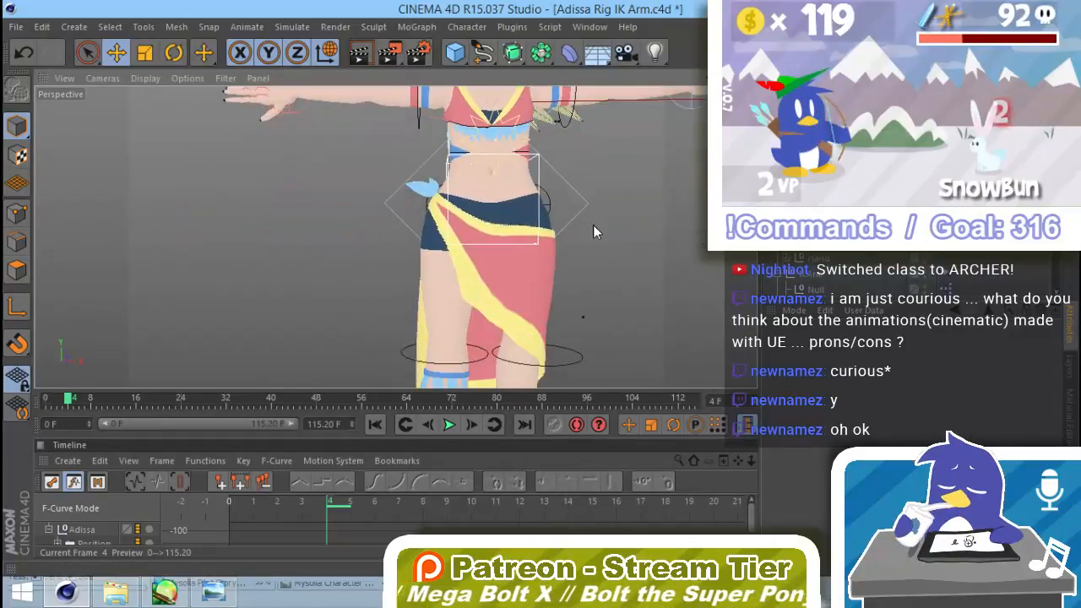
pyautogui.keyDown('alt'); pyautogui.moveTo(517, 135); pyautogui.dragTo(493, 212, button='middle'); pyautogui.keyUp('alt')
pyautogui.click(417, 157)
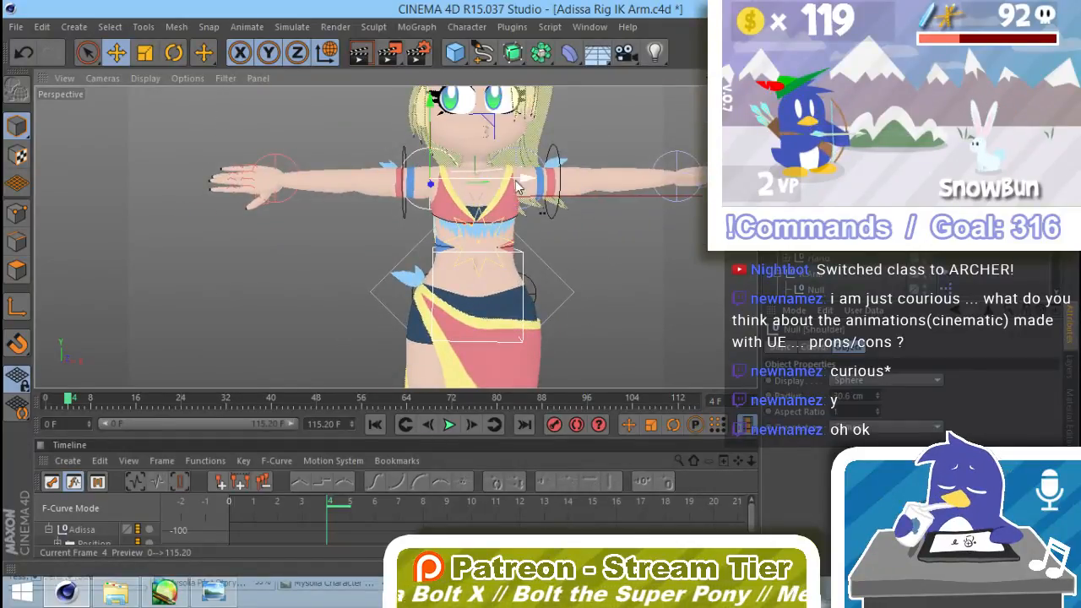
pyautogui.keyDown('shift'); pyautogui.click(538, 160); pyautogui.keyUp('shift')
pyautogui.keyDown('alt'); pyautogui.moveTo(552, 171); pyautogui.dragTo(564, 179); pyautogui.keyUp('alt')
pyautogui.hotkey('ctrl', 'z')
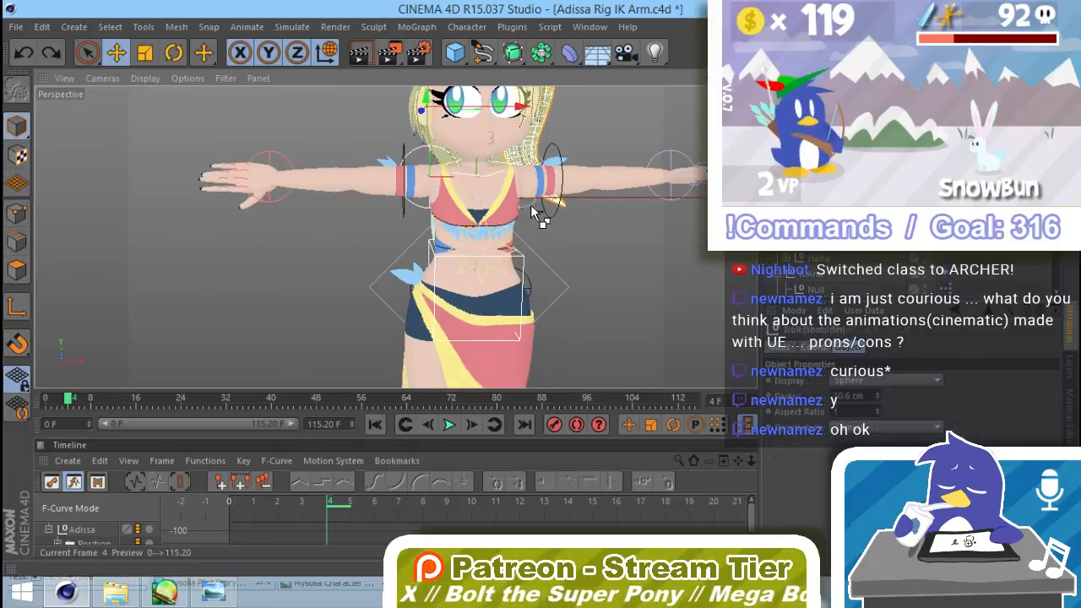
pyautogui.keyDown('shift'); pyautogui.click(529, 206); pyautogui.keyUp('shift')
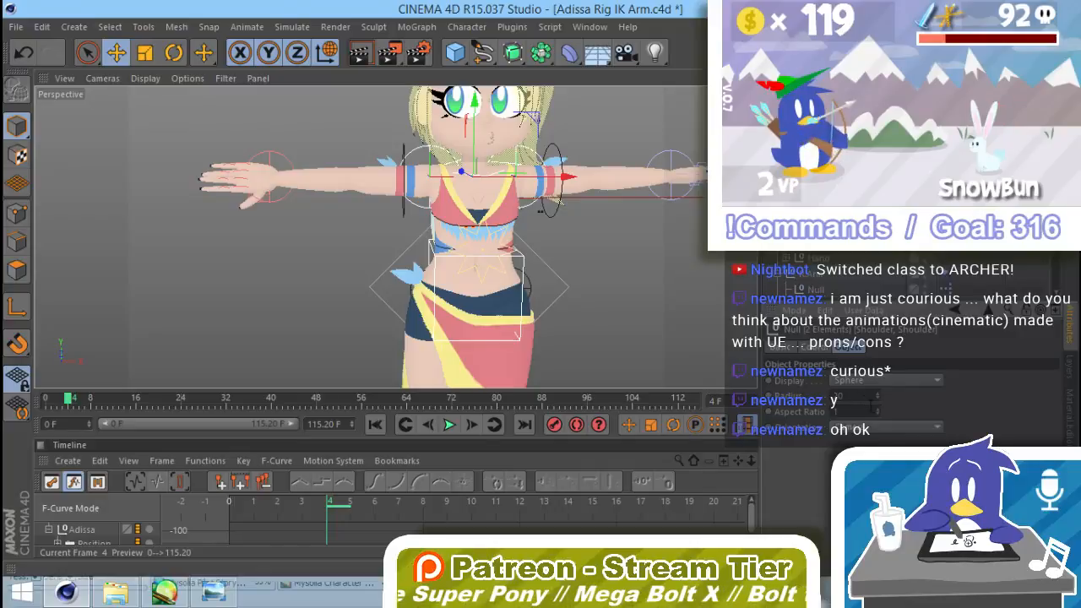
pyautogui.click(589, 260)
# Move the wrist control null inward to test the arm bend, refresh the hand constraint at frame 3, and undo the move.
pyautogui.keyDown('alt'); pyautogui.moveTo(588, 259); pyautogui.dragTo(526, 278, button='middle'); pyautogui.keyUp('alt')
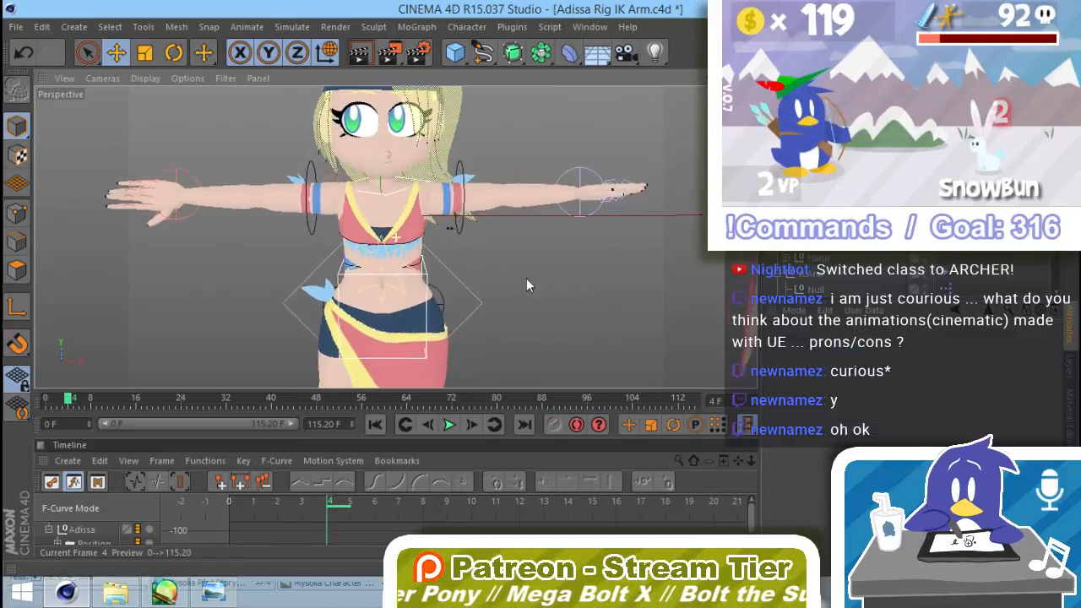
pyautogui.keyDown('alt'); pyautogui.moveTo(526, 277); pyautogui.dragTo(452, 290, button='right'); pyautogui.keyUp('alt')
pyautogui.keyDown('alt'); pyautogui.moveTo(451, 290); pyautogui.dragTo(494, 278, button='middle'); pyautogui.keyUp('alt')
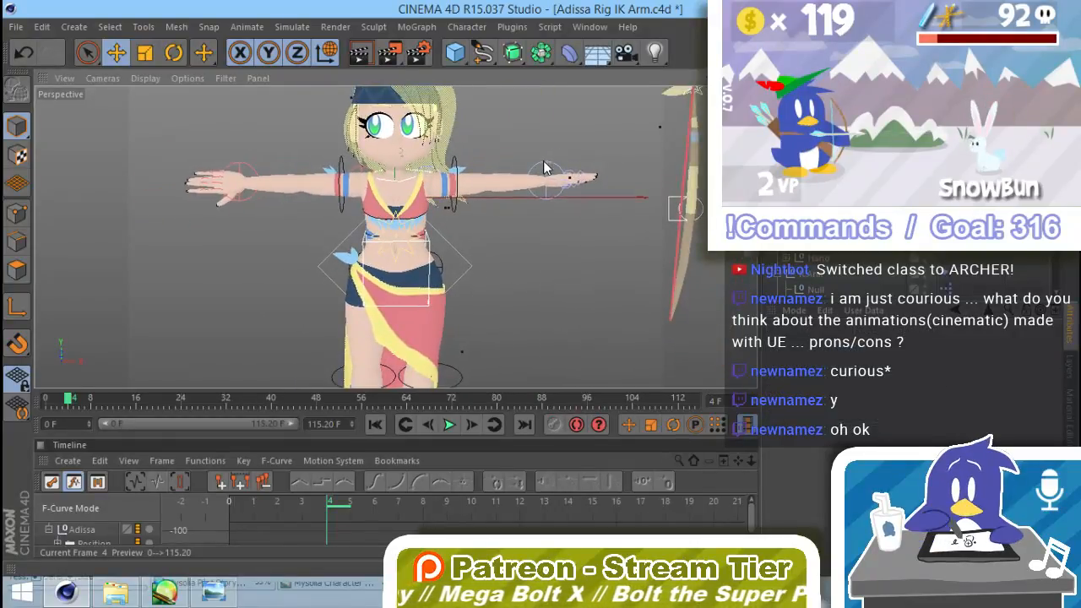
pyautogui.click(544, 162)
pyautogui.keyDown('alt'); pyautogui.moveTo(548, 232); pyautogui.dragTo(531, 270); pyautogui.keyUp('alt')
pyautogui.moveTo(549, 175); pyautogui.dragTo(478, 205)
pyautogui.keyDown('alt'); pyautogui.moveTo(429, 285); pyautogui.dragTo(473, 153); pyautogui.keyUp('alt')
pyautogui.hotkey('ctrl', 'r')
pyautogui.click(526, 303)
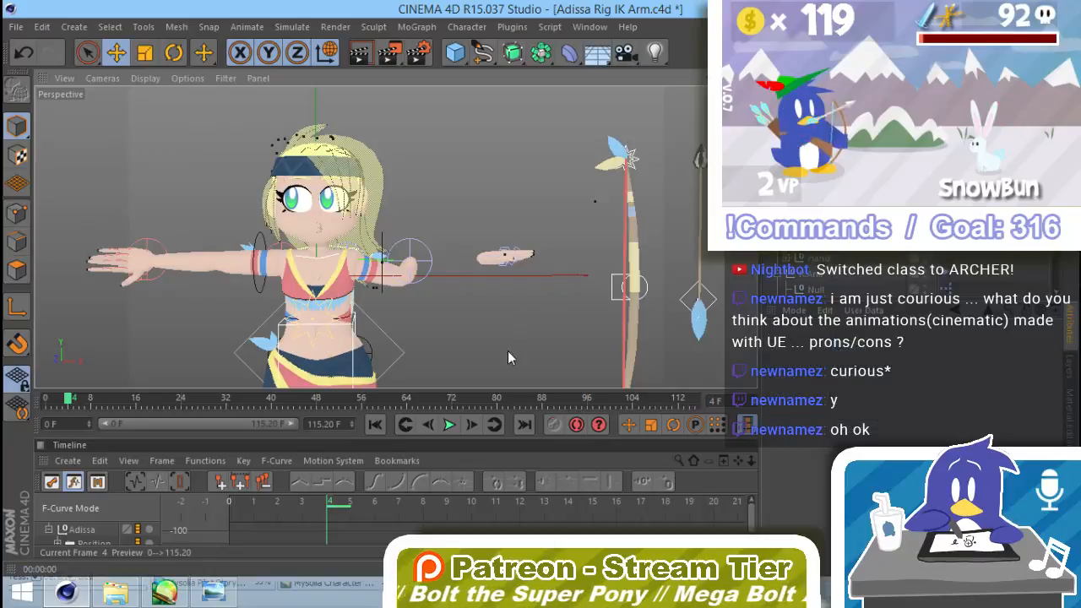
pyautogui.click(428, 424)
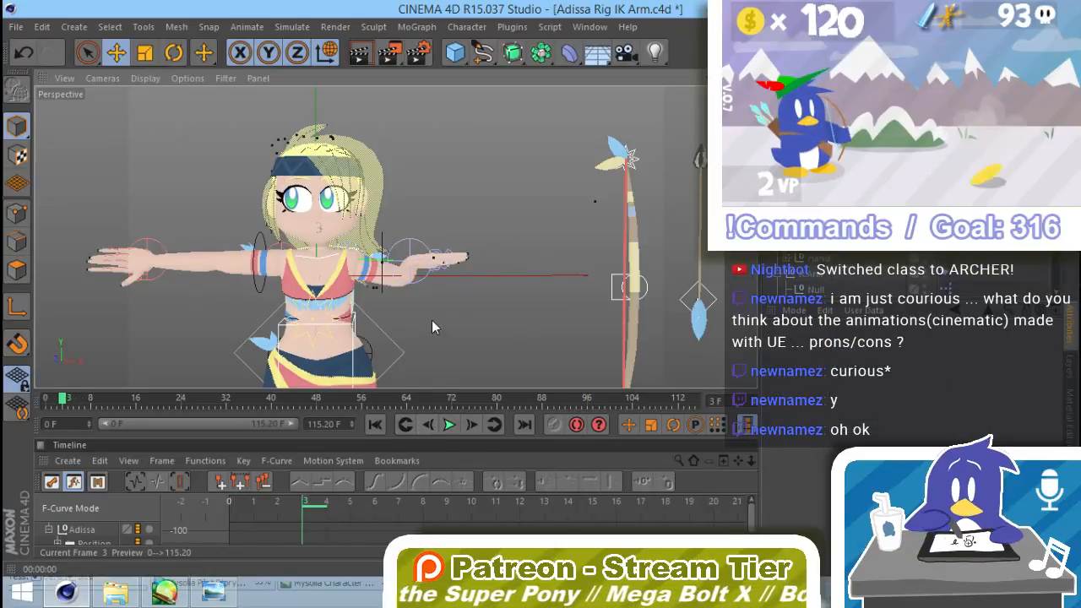
pyautogui.keyDown('alt'); pyautogui.moveTo(431, 320); pyautogui.dragTo(536, 261); pyautogui.keyUp('alt')
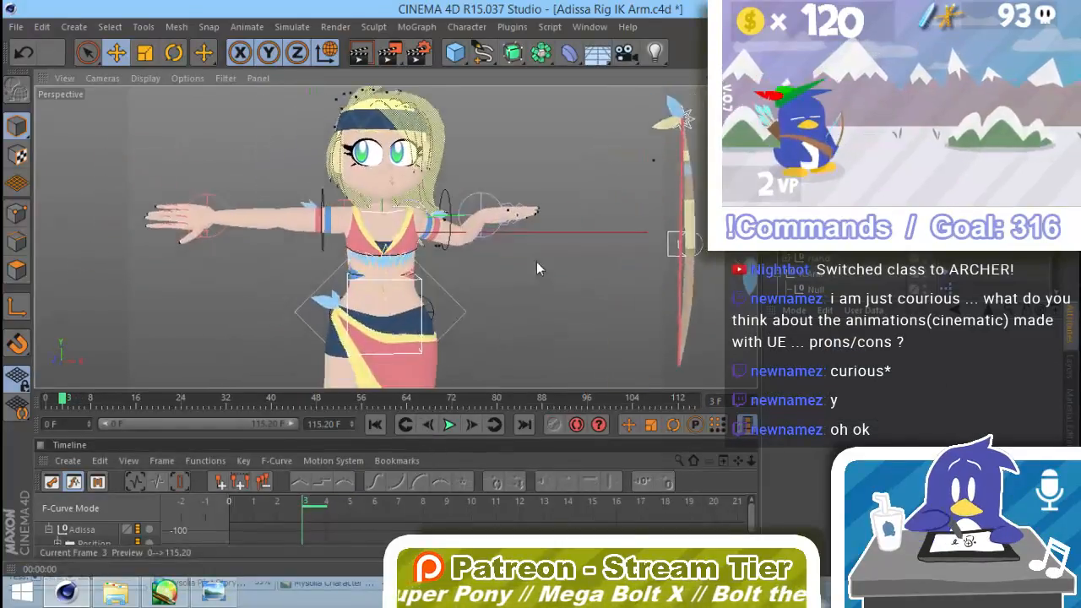
pyautogui.hotkey('ctrl', 'z')
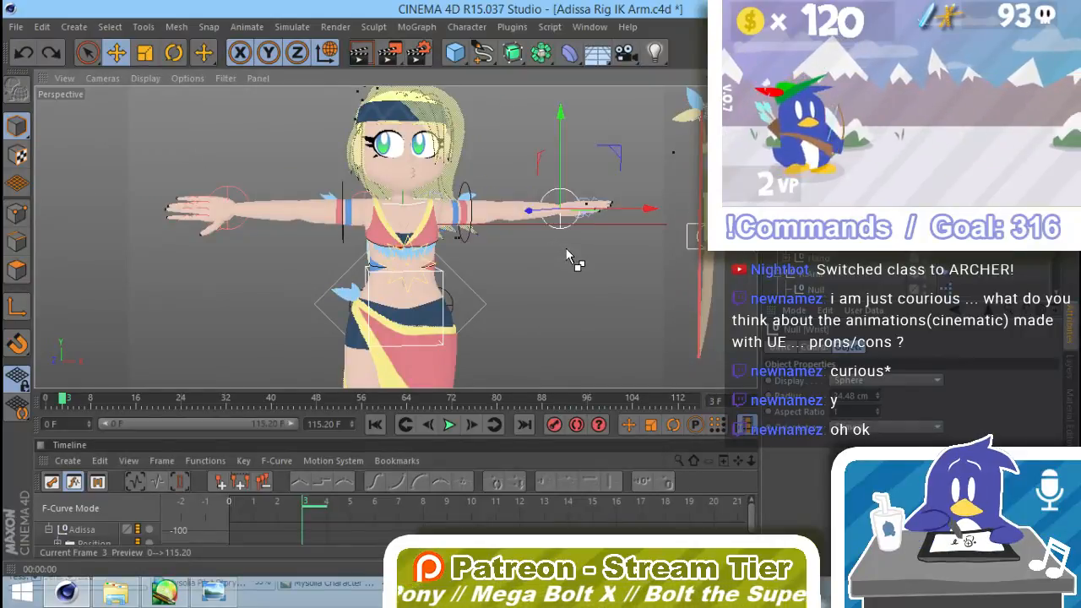
# Save the rig scene as it stands under its current file name.
pyautogui.keyDown('alt'); pyautogui.moveTo(559, 262); pyautogui.dragTo(513, 327); pyautogui.keyUp('alt')
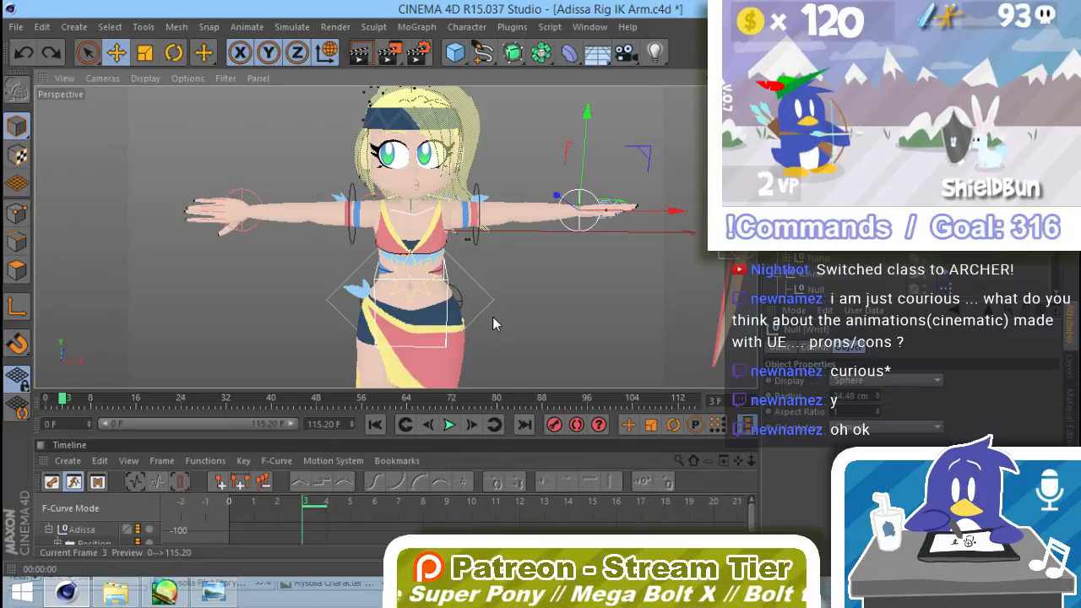
pyautogui.hotkey('ctrl', 's')
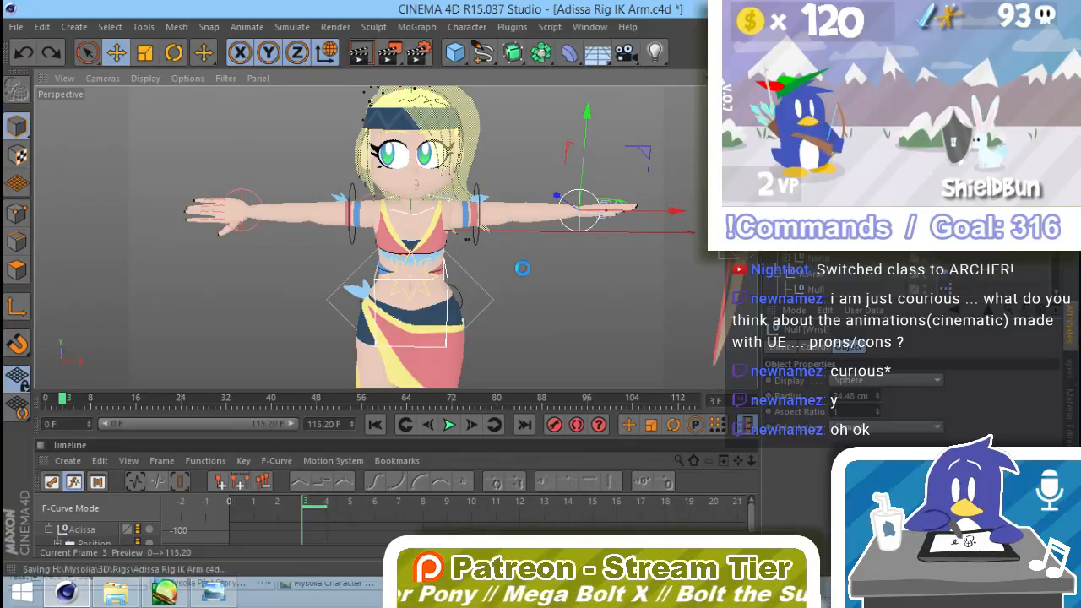
pyautogui.keyDown('alt'); pyautogui.moveTo(523, 299); pyautogui.dragTo(562, 248, button='middle'); pyautogui.keyUp('alt')
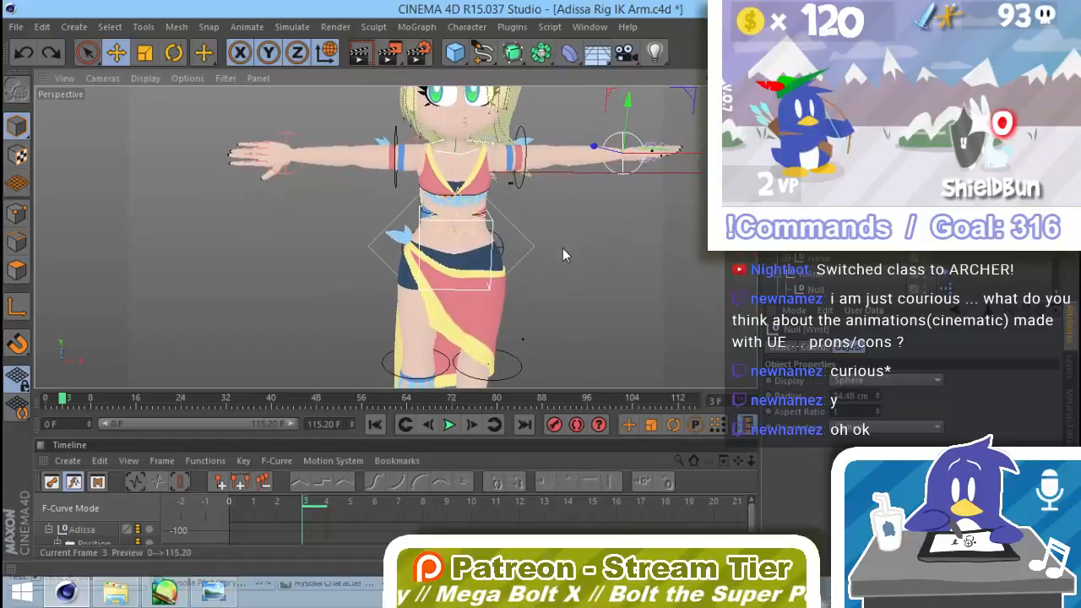
pyautogui.keyDown('alt'); pyautogui.moveTo(562, 249); pyautogui.dragTo(584, 224); pyautogui.keyUp('alt')
pyautogui.keyDown('alt'); pyautogui.moveTo(584, 223); pyautogui.dragTo(554, 267, button='middle'); pyautogui.keyUp('alt')
pyautogui.keyDown('alt'); pyautogui.moveTo(554, 266); pyautogui.dragTo(522, 280, button='right'); pyautogui.keyUp('alt')
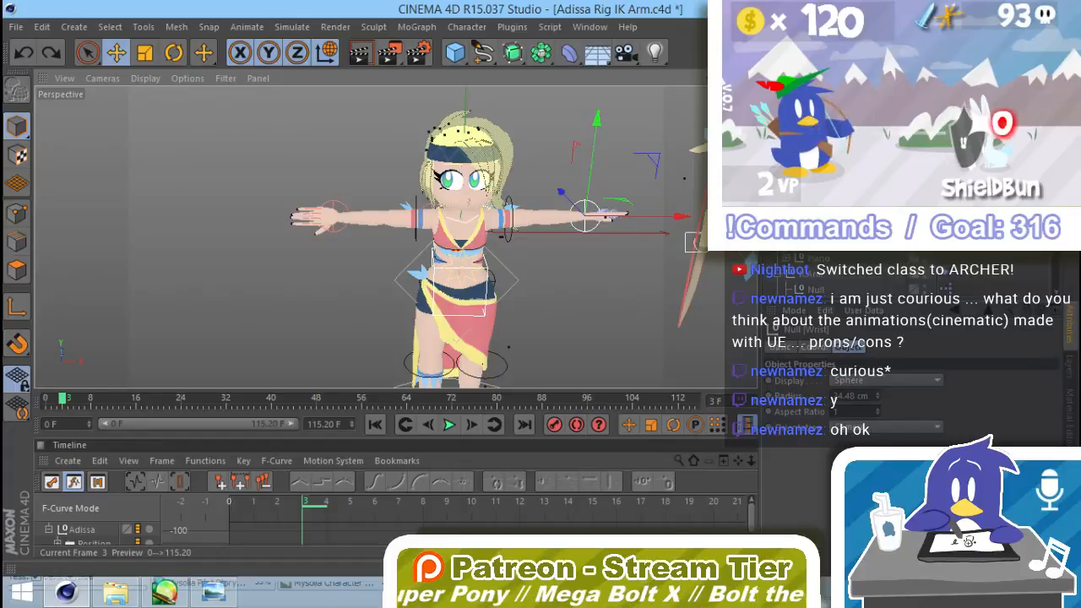
# Add a Constraint tag with Parent enabled to the wrist control null, and assign the Hip null as its target.
pyautogui.hotkey('ctrl', 'y')
pyautogui.click(918, 78)
pyautogui.moveTo(946, 95)
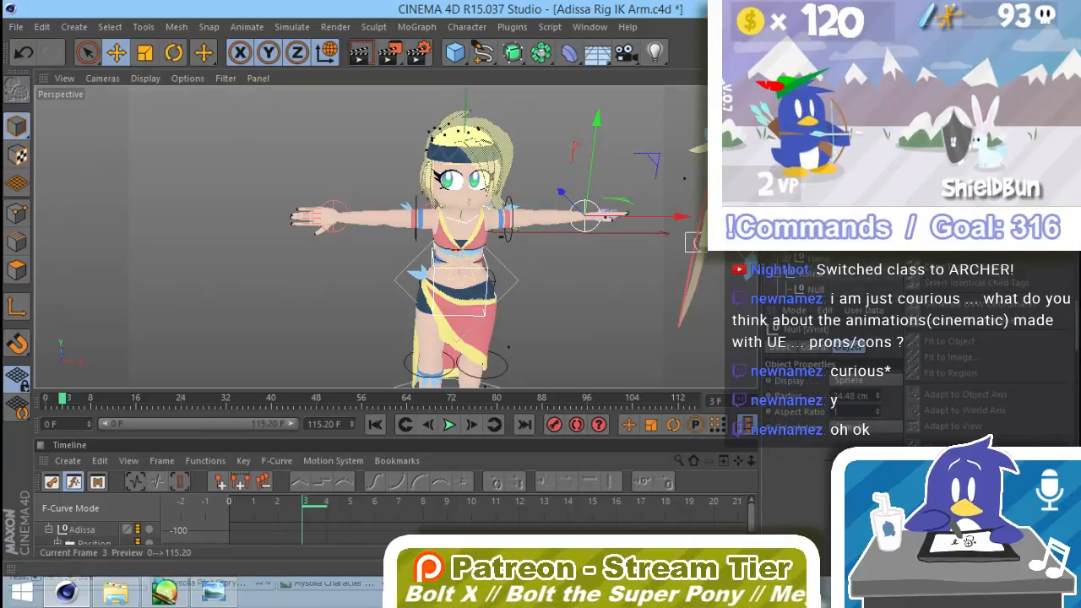
pyautogui.click(832, 145)
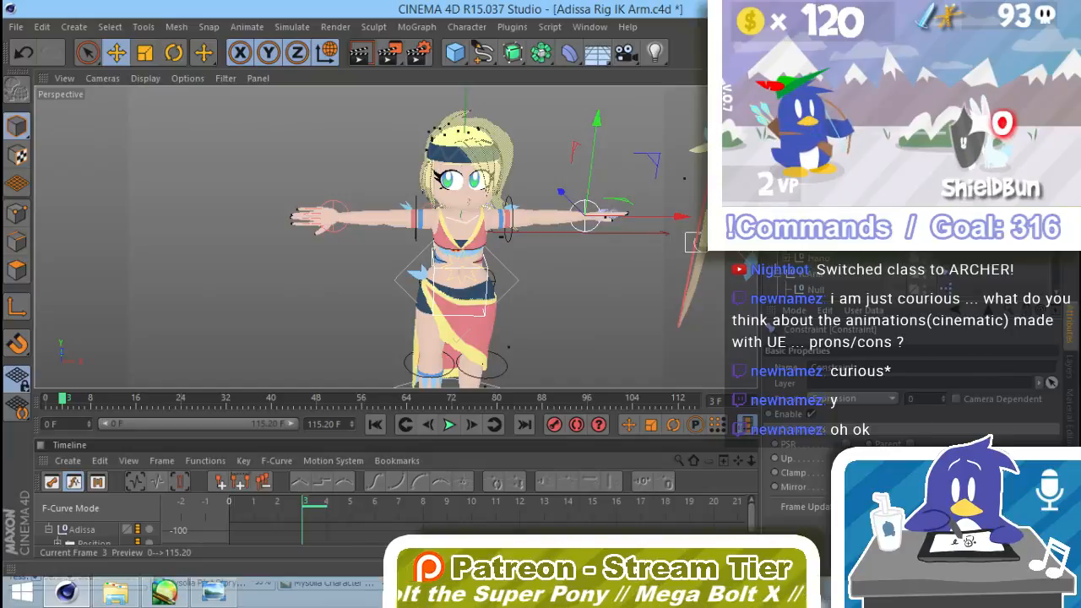
pyautogui.scroll(1, 912, 405)
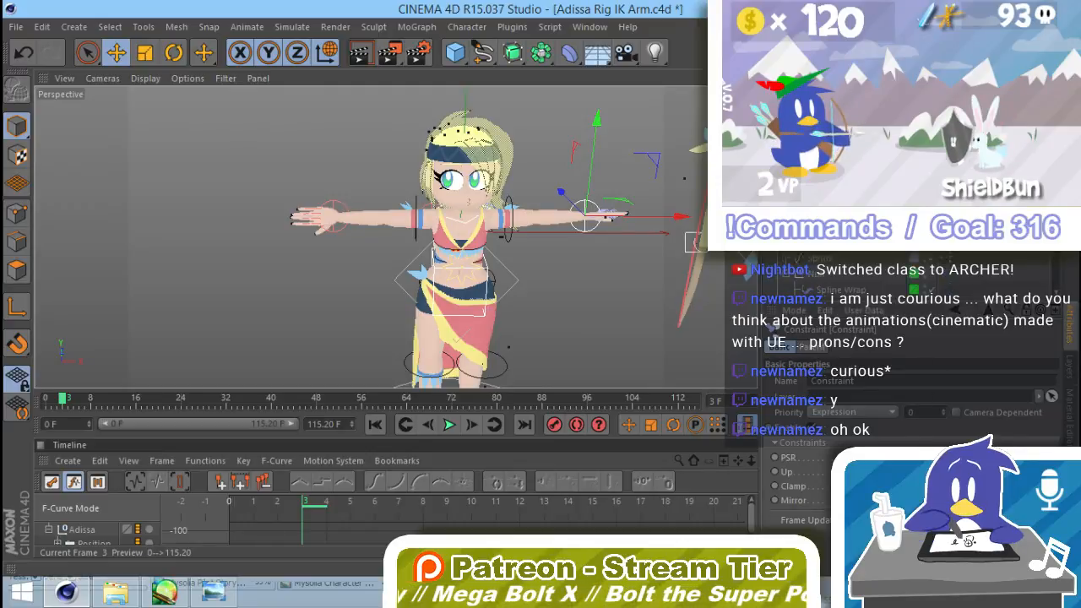
pyautogui.scroll(-3, 853, 240)
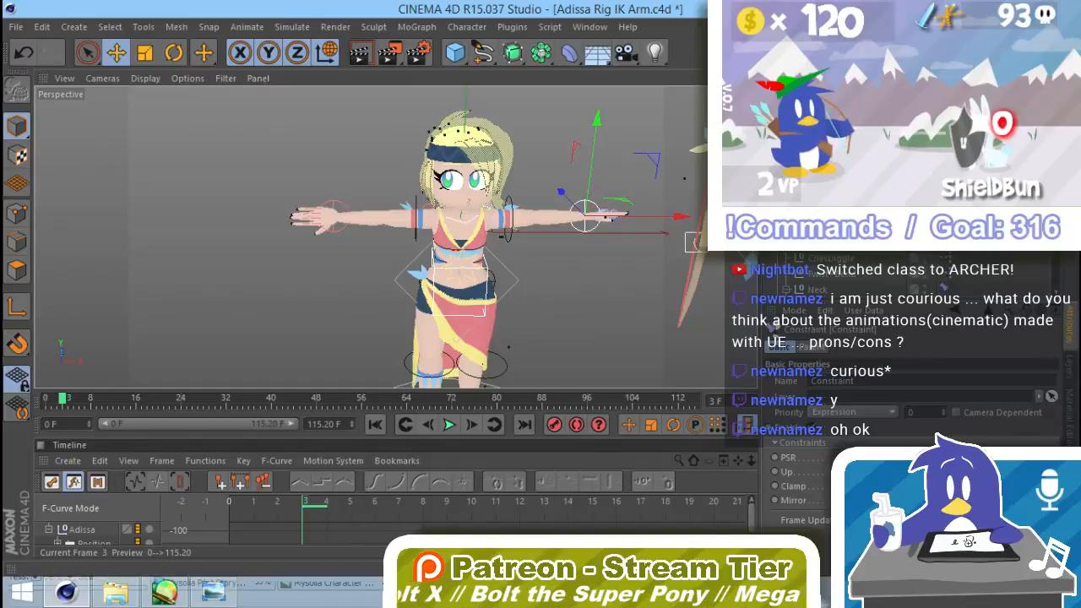
pyautogui.click(823, 349)
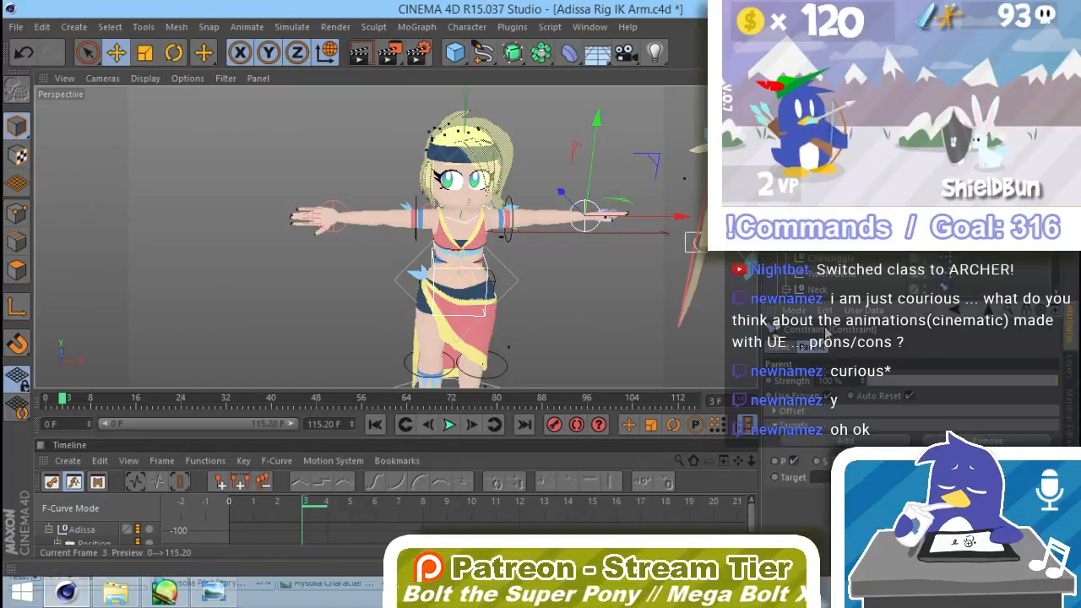
pyautogui.moveTo(845, 442); pyautogui.dragTo(851, 477)
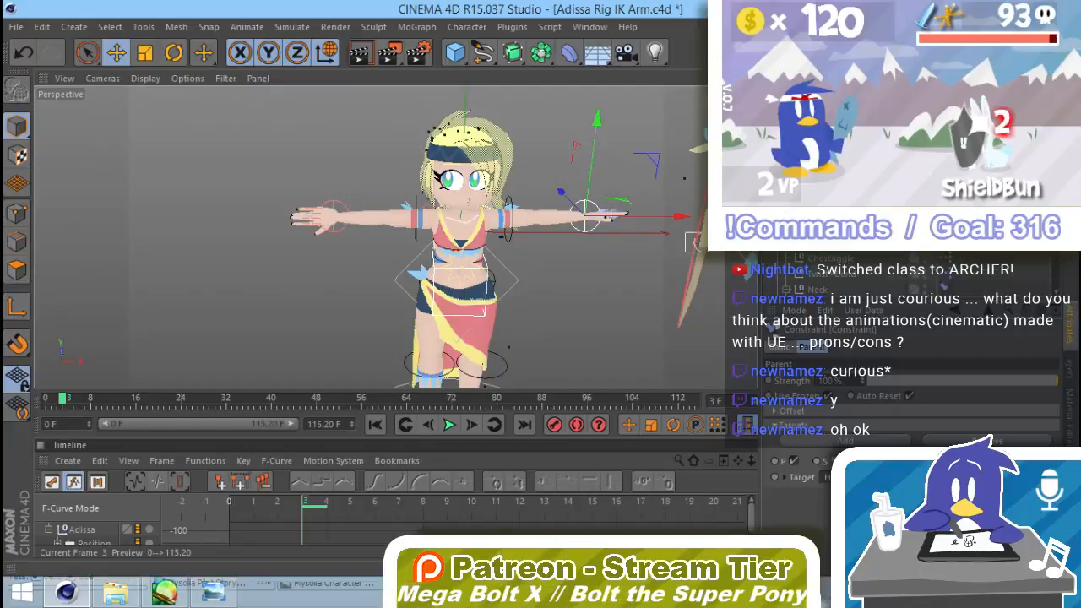
# Rotate the Hip null to test how the parent-constrained wrist control follows the body, and undo the rotation.
pyautogui.press('r')
pyautogui.click(489, 281)
pyautogui.click(489, 284)
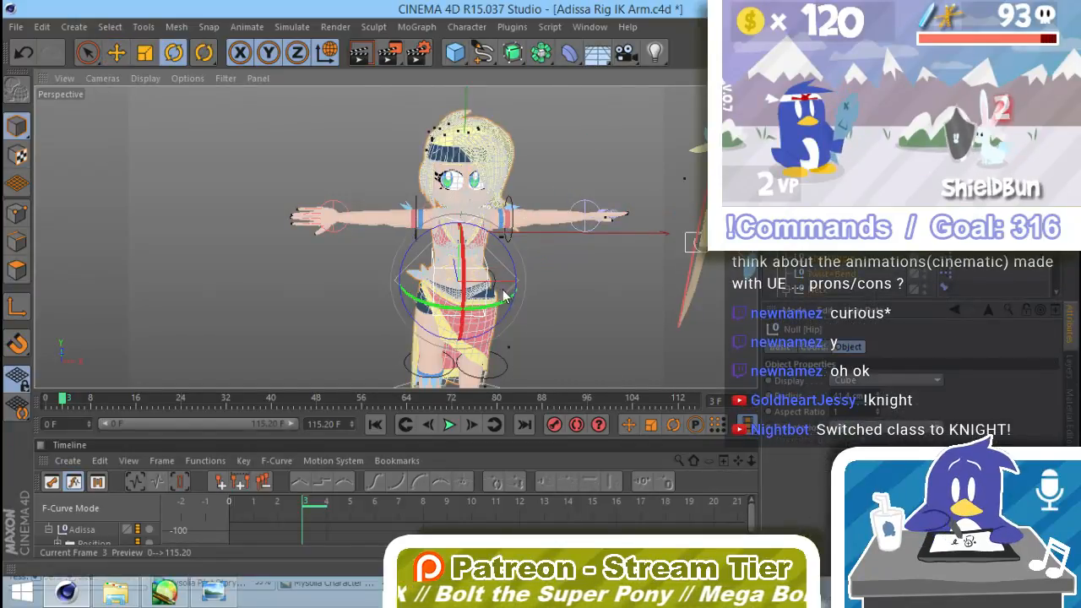
pyautogui.moveTo(503, 311)
pyautogui.mouseDown()
pyautogui.moveTo(428, 327)
pyautogui.moveTo(516, 316)
pyautogui.moveTo(543, 294)
pyautogui.moveTo(499, 329)
pyautogui.mouseUp()
pyautogui.hotkey('ctrl', 'z')
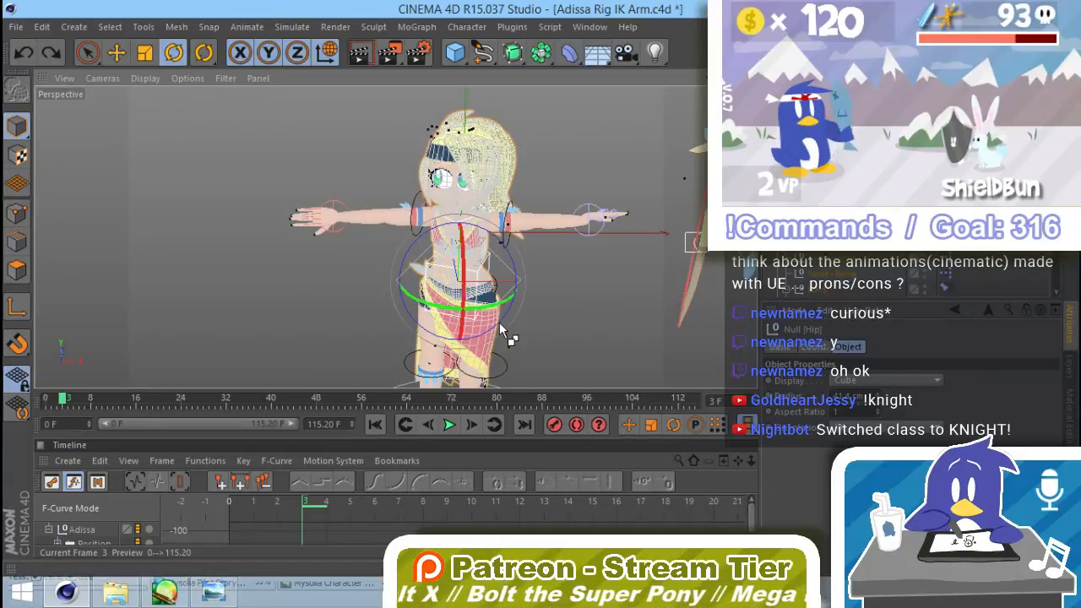
pyautogui.hotkey('ctrl', 'z')
pyautogui.hotkey('ctrl', 'z')
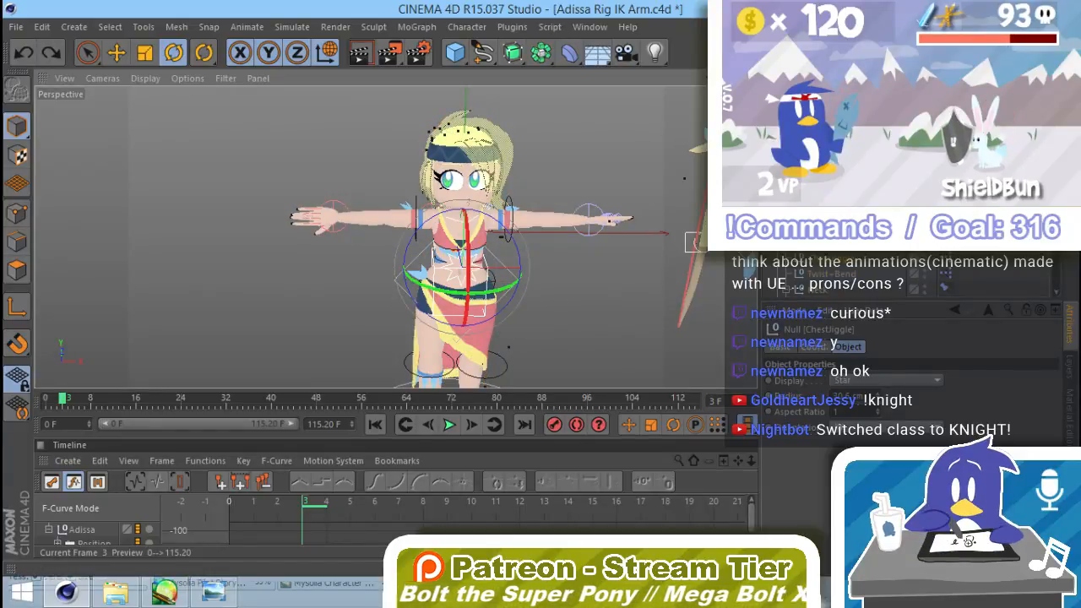
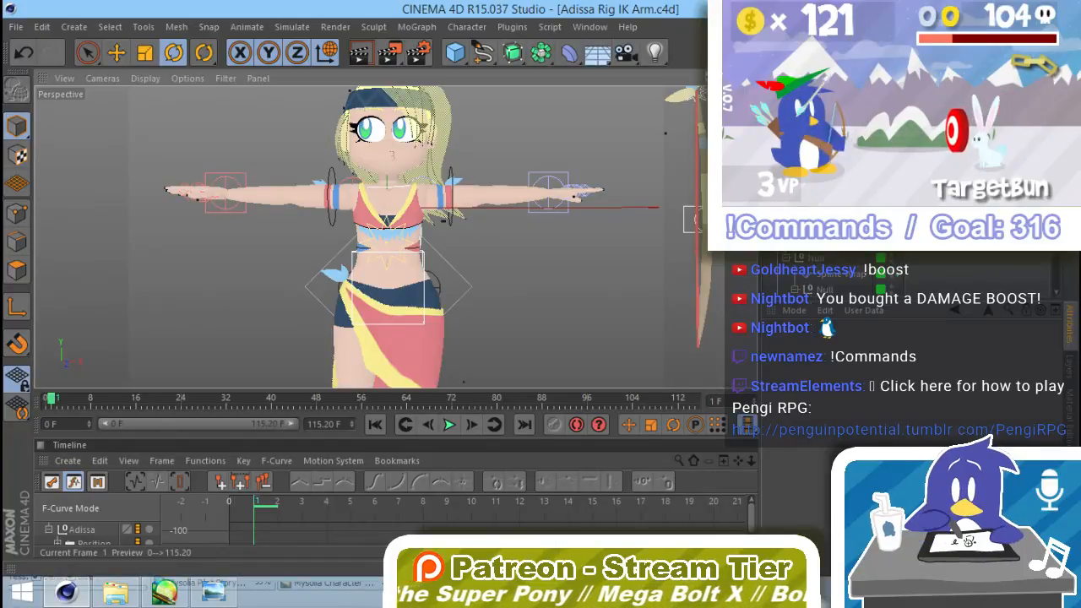
# Set the radius of both wrist control nulls to 30 cm.
pyautogui.keyDown('alt'); pyautogui.moveTo(380, 244); pyautogui.dragTo(456, 173, button='middle'); pyautogui.keyUp('alt')
pyautogui.keyDown('alt'); pyautogui.moveTo(456, 254); pyautogui.dragTo(473, 162, button='middle'); pyautogui.keyUp('alt')
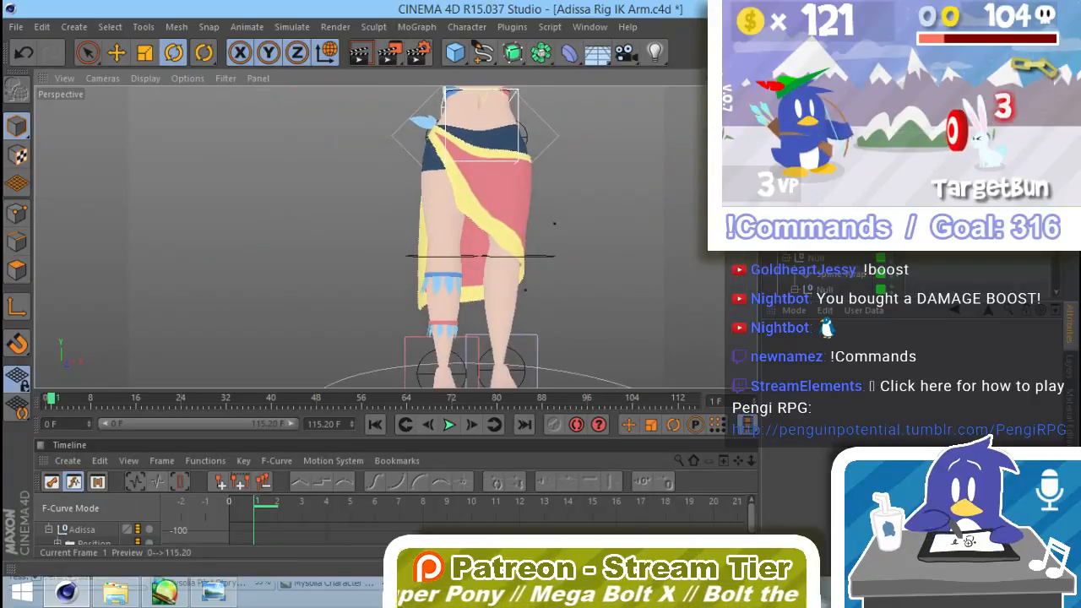
pyautogui.keyDown('alt'); pyautogui.moveTo(381, 275); pyautogui.dragTo(402, 216, button='middle'); pyautogui.keyUp('alt')
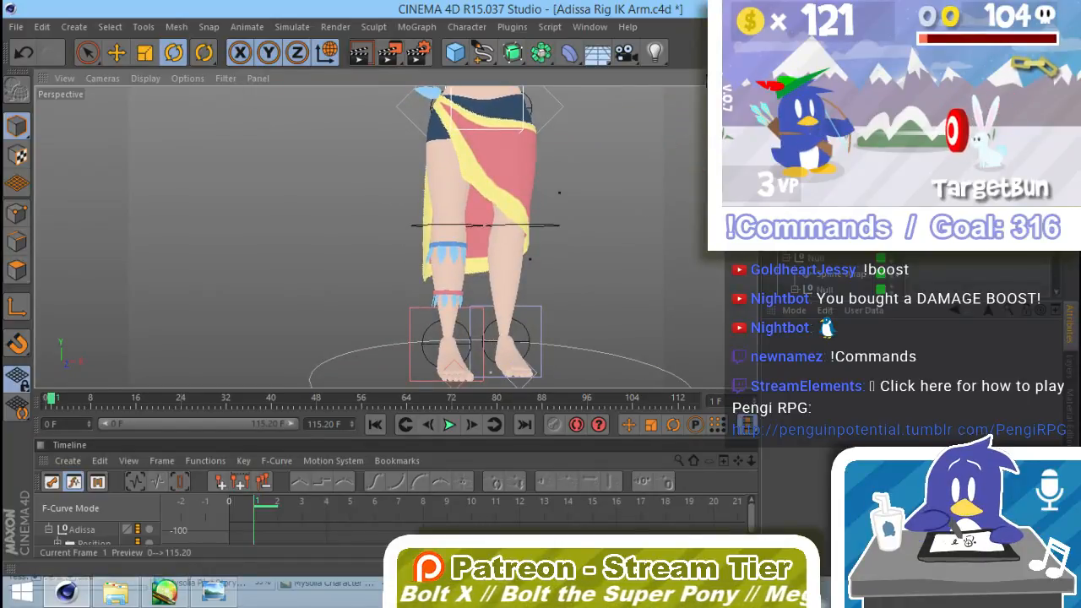
pyautogui.keyDown('alt'); pyautogui.moveTo(705, 86); pyautogui.dragTo(639, 234, button='middle'); pyautogui.keyUp('alt')
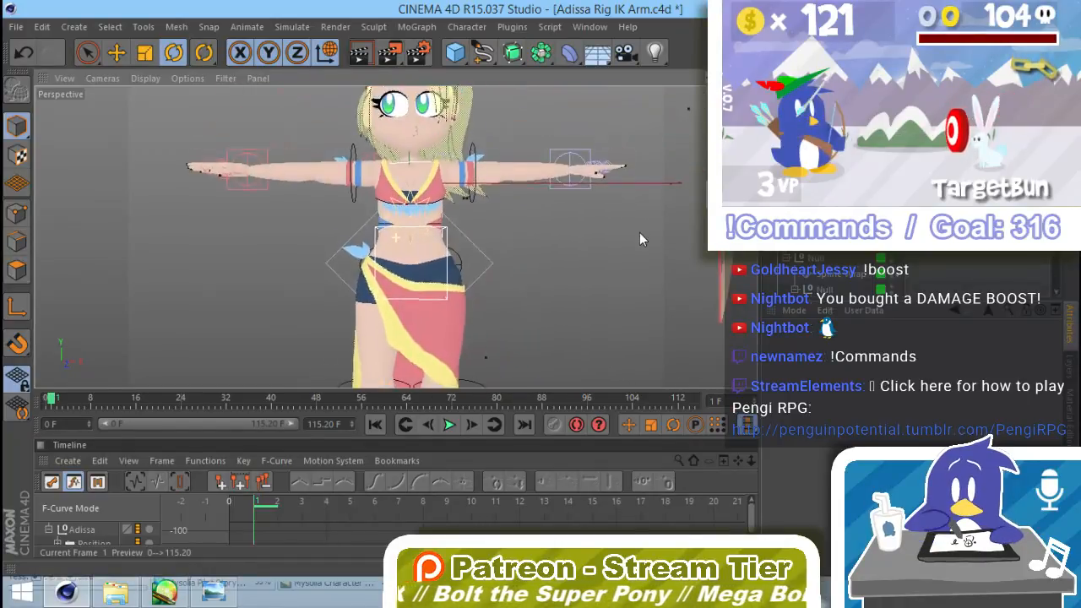
pyautogui.keyDown('alt'); pyautogui.moveTo(557, 225); pyautogui.dragTo(555, 254, button='middle'); pyautogui.keyUp('alt')
pyautogui.click(583, 184)
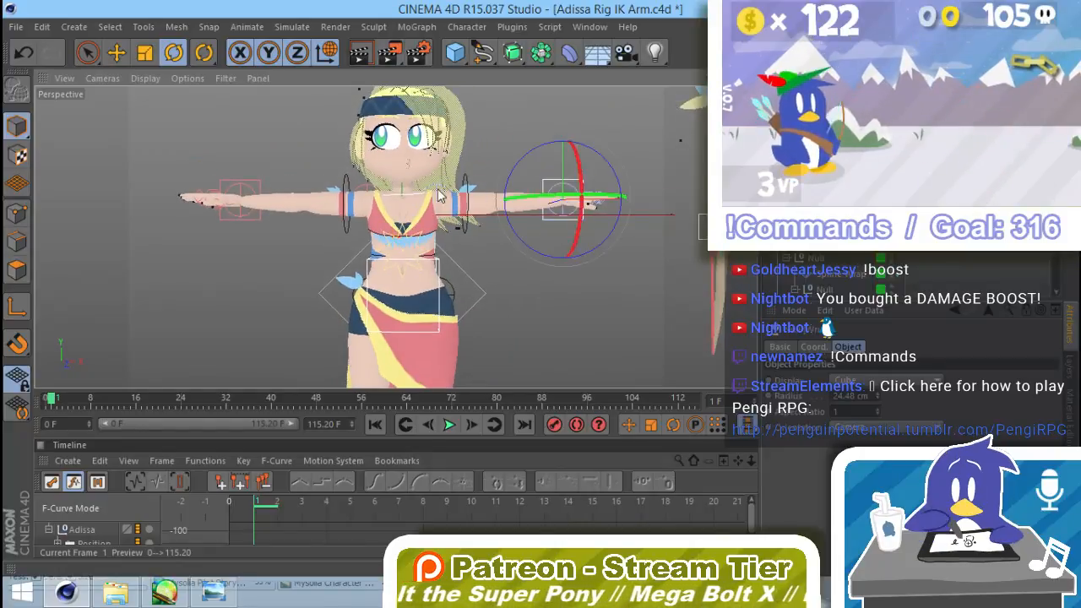
pyautogui.keyDown('shift'); pyautogui.click(252, 186); pyautogui.keyUp('shift')
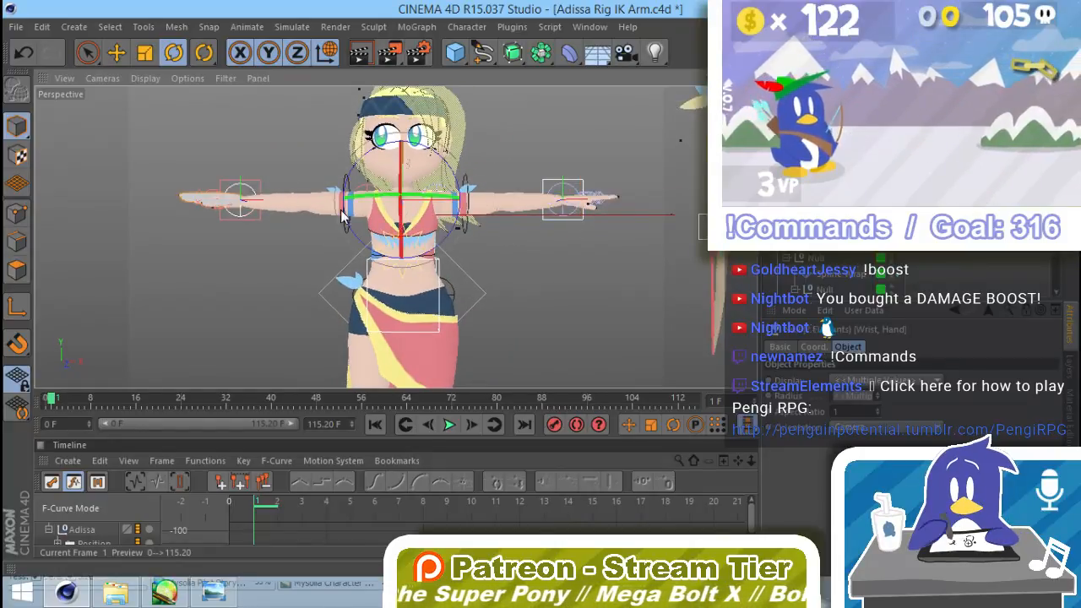
pyautogui.keyDown('ctrl'); pyautogui.click(254, 185); pyautogui.keyUp('ctrl')
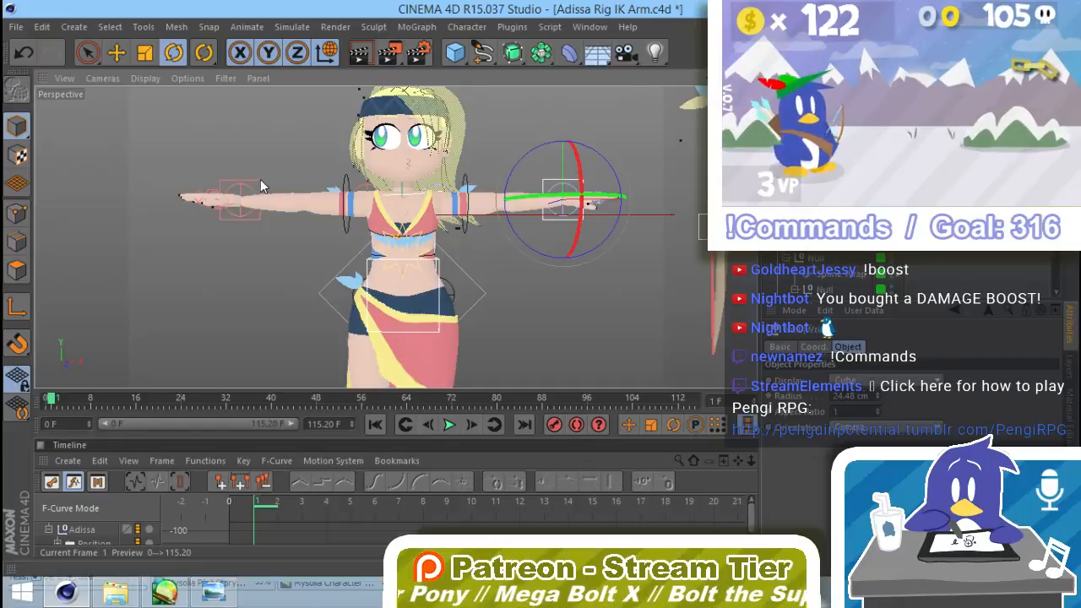
pyautogui.keyDown('shift'); pyautogui.click(260, 180); pyautogui.keyUp('shift')
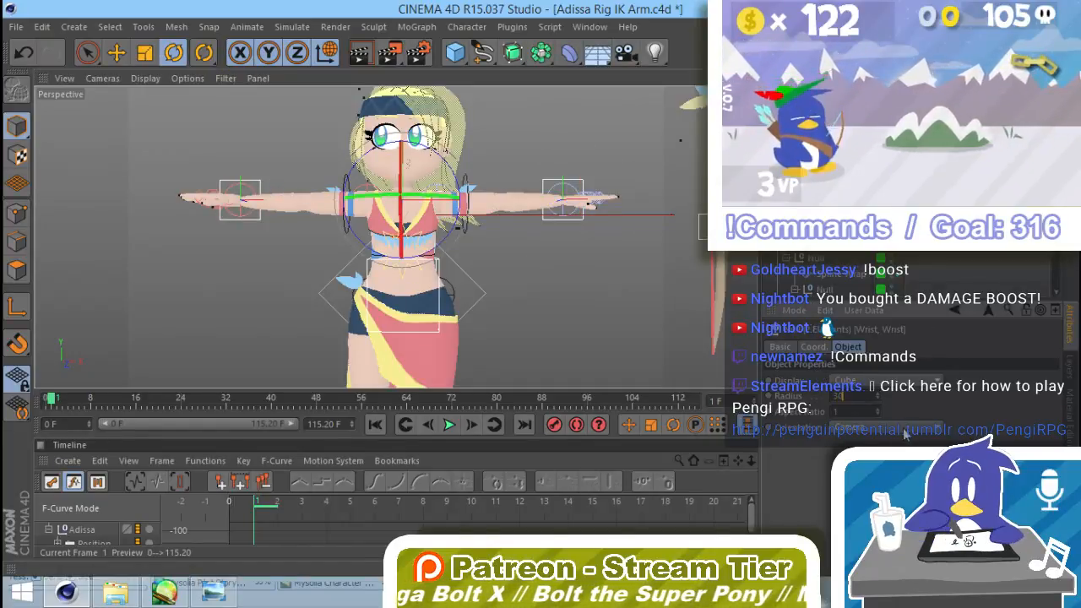
pyautogui.press('Return')
# Check the size of the ankle control null and set both wrist control nulls to the same radius, 45 cm.
pyautogui.keyDown('alt'); pyautogui.moveTo(529, 326); pyautogui.dragTo(528, 149, button='middle'); pyautogui.keyUp('alt')
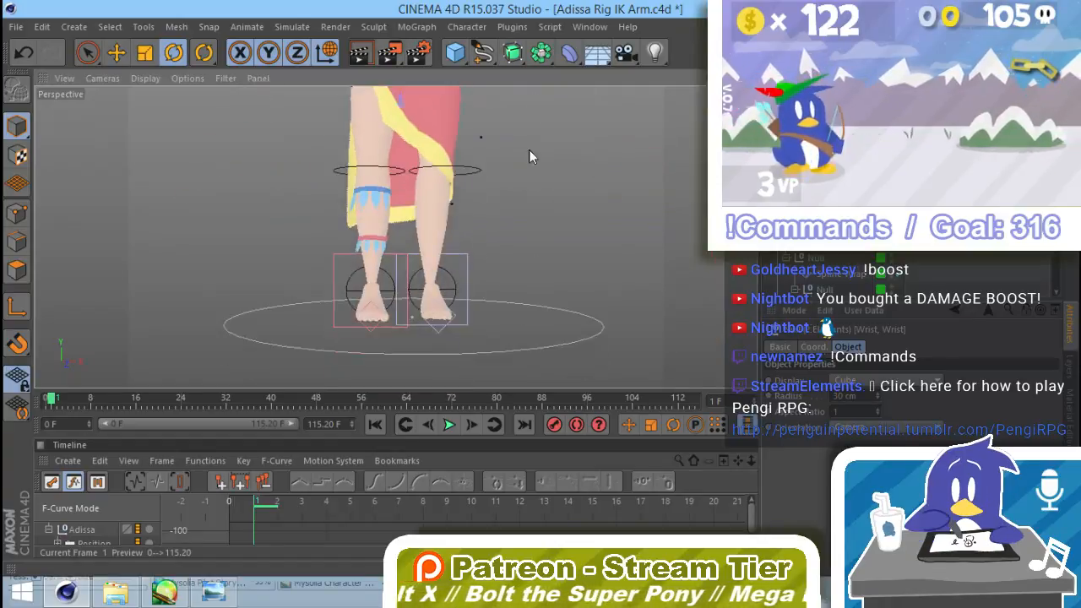
pyautogui.click(454, 289)
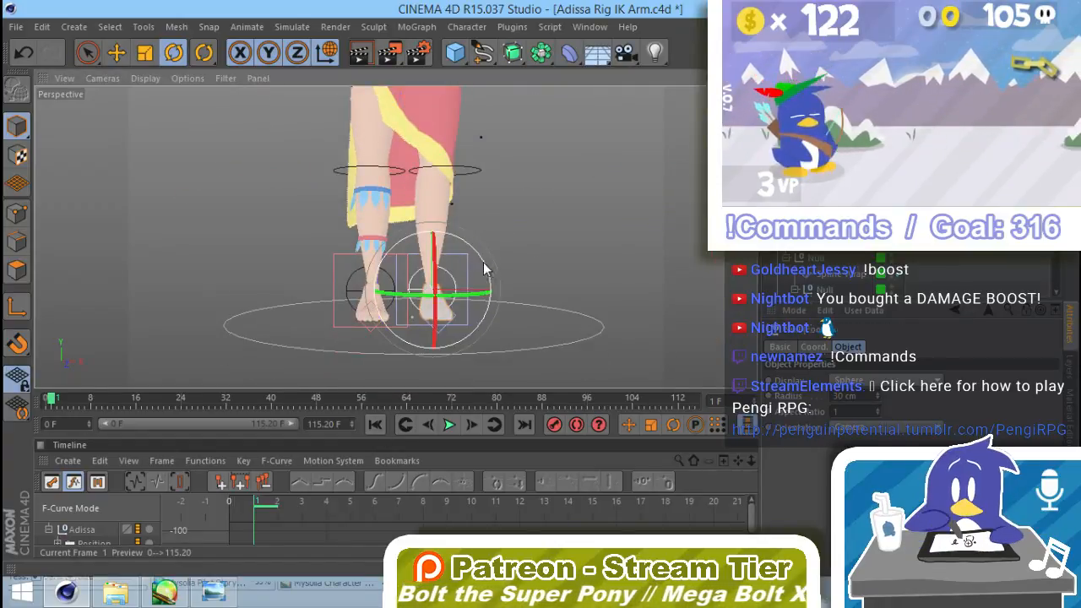
pyautogui.keyDown('alt'); pyautogui.moveTo(482, 283); pyautogui.dragTo(475, 328, button='middle'); pyautogui.keyUp('alt')
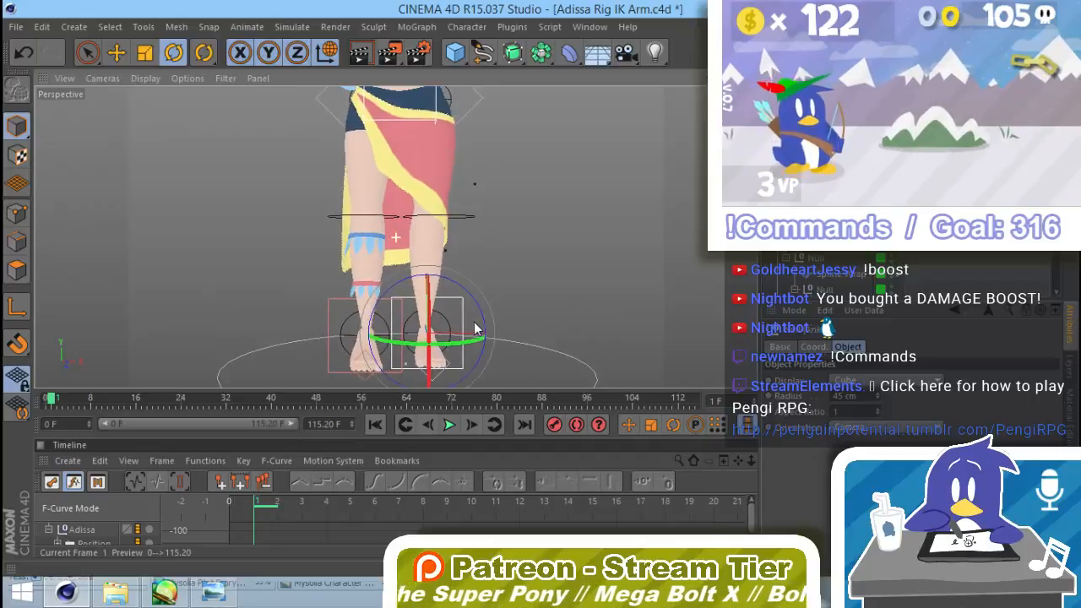
pyautogui.keyDown('alt'); pyautogui.moveTo(504, 210); pyautogui.dragTo(503, 326, button='middle'); pyautogui.keyUp('alt')
pyautogui.moveTo(540, 189)
pyautogui.keyDown('alt'); pyautogui.mouseDown(button='middle')
pyautogui.moveTo(539, 270)
pyautogui.moveTo(559, 273)
pyautogui.mouseUp(button='middle'); pyautogui.keyUp('alt')
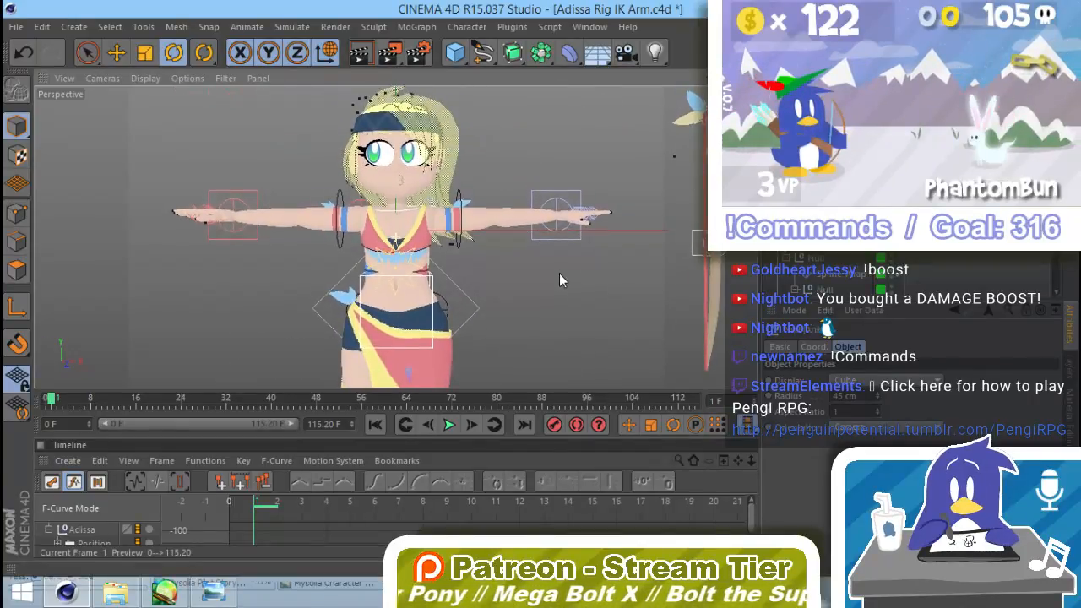
pyautogui.click(557, 202)
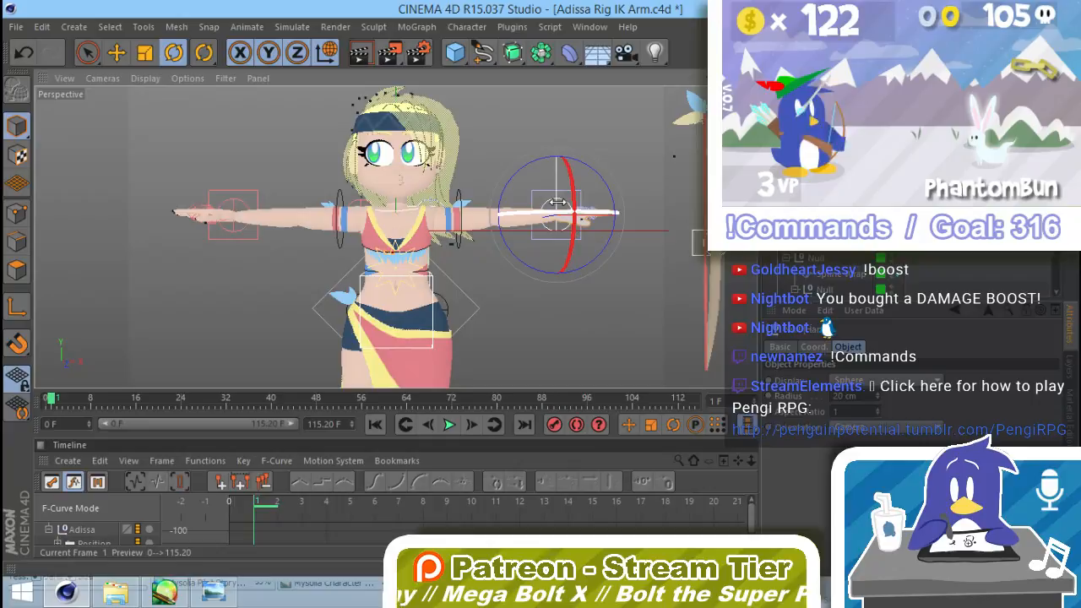
pyautogui.keyDown('shift'); pyautogui.click(255, 198); pyautogui.keyUp('shift')
pyautogui.write('4')
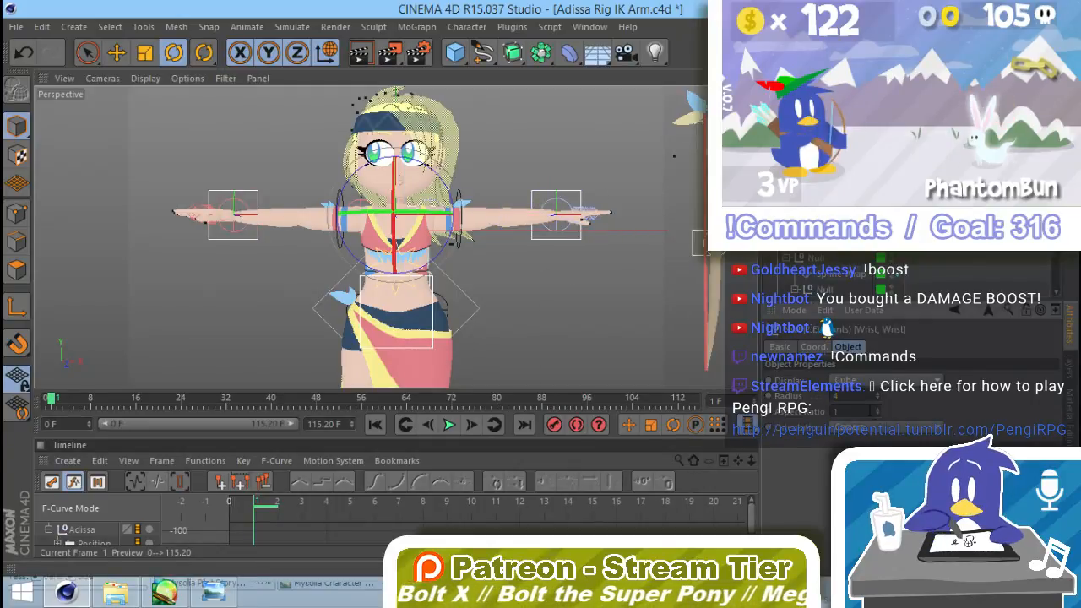
pyautogui.write('5')
# Set the radius of both hand control nulls to 30 cm and save the rig scene.
pyautogui.keyDown('ctrl'); pyautogui.click(255, 207); pyautogui.keyUp('ctrl')
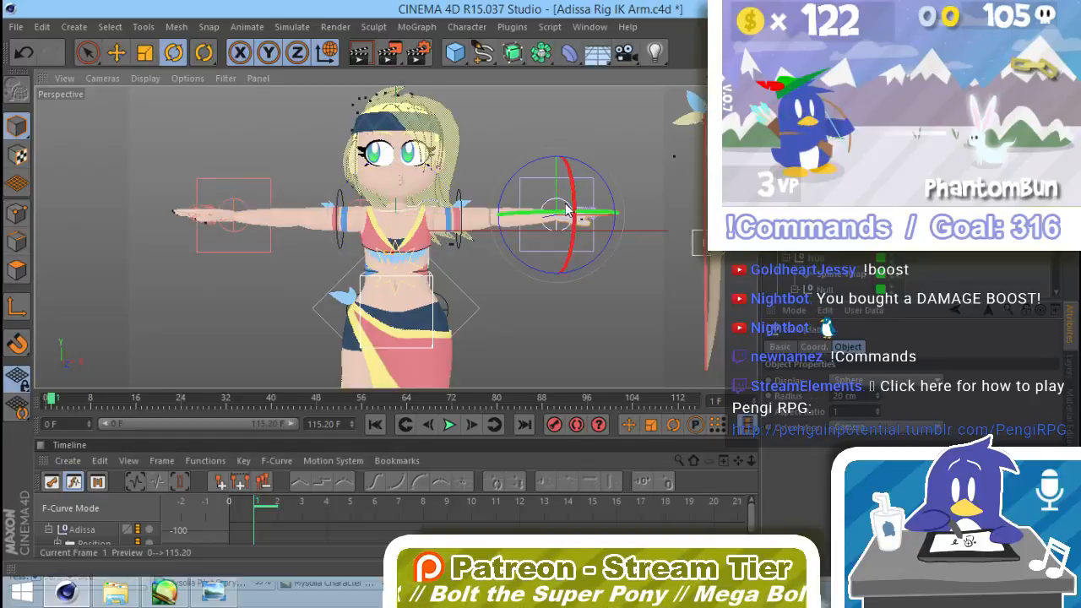
pyautogui.keyDown('shift'); pyautogui.click(260, 209); pyautogui.keyUp('shift')
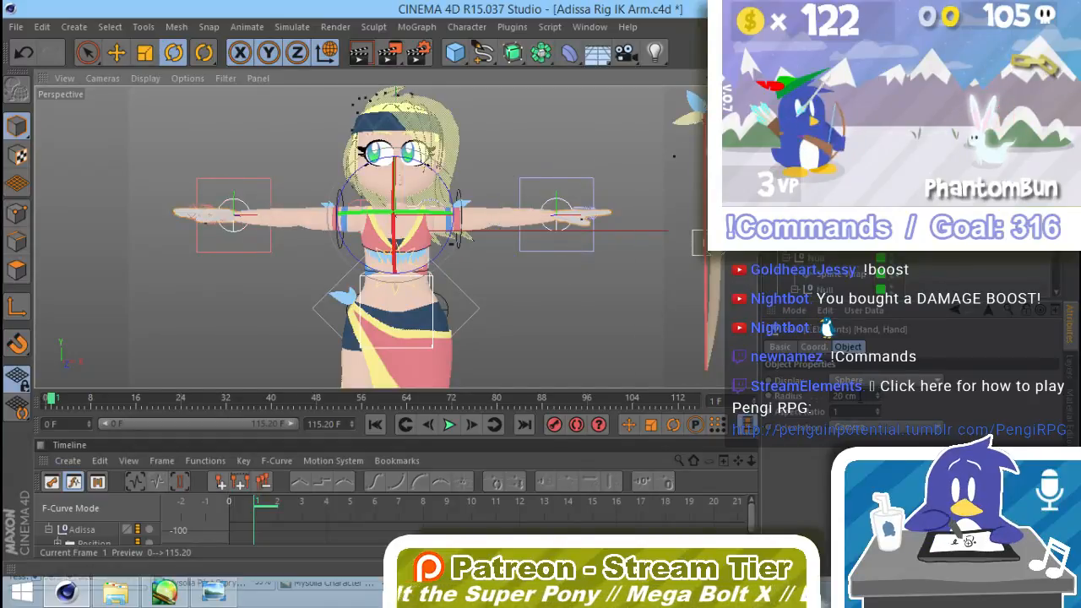
pyautogui.doubleClick(859, 397)
pyautogui.write('3')
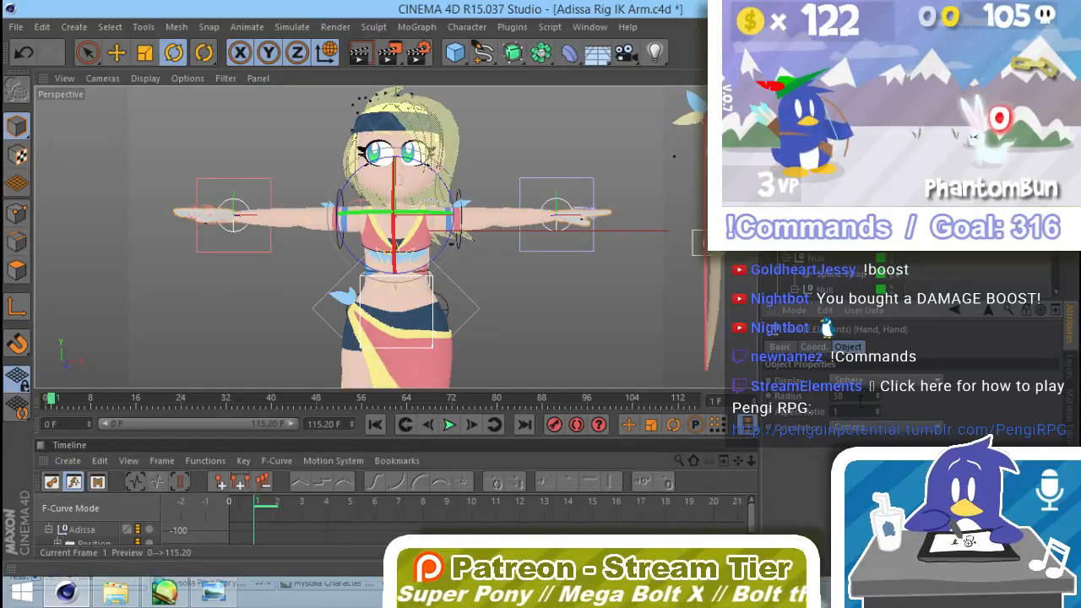
pyautogui.write('0')
pyautogui.press('Return')
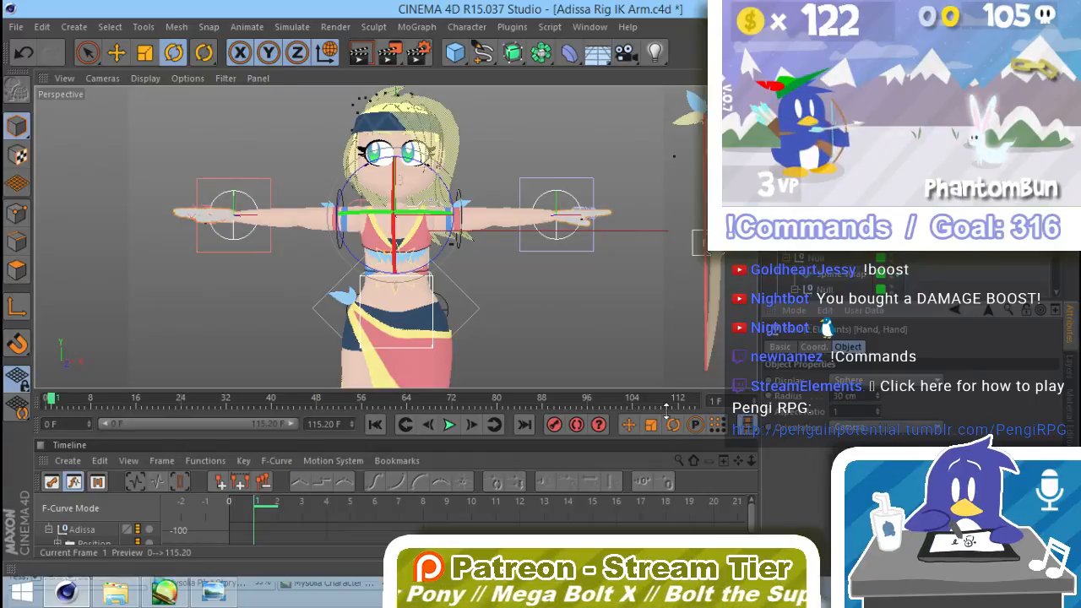
pyautogui.keyDown('alt'); pyautogui.moveTo(512, 288); pyautogui.dragTo(503, 264); pyautogui.keyUp('alt')
pyautogui.hotkey('ctrl', 's')
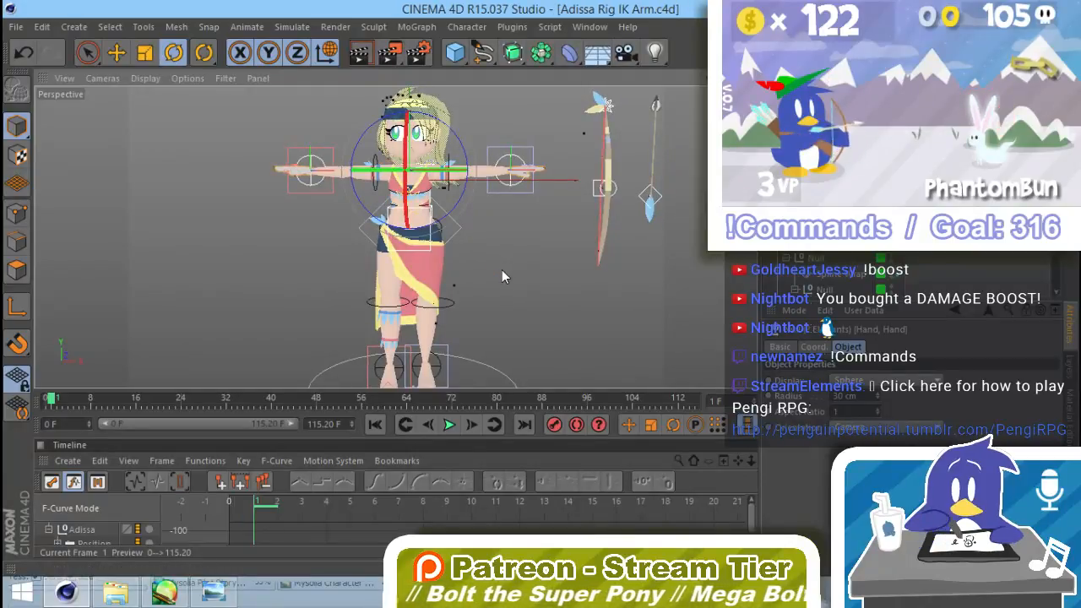
# Move the enlarged wrist control null to test how the arm follows, and undo the move.
pyautogui.click(533, 182)
pyautogui.press('e')
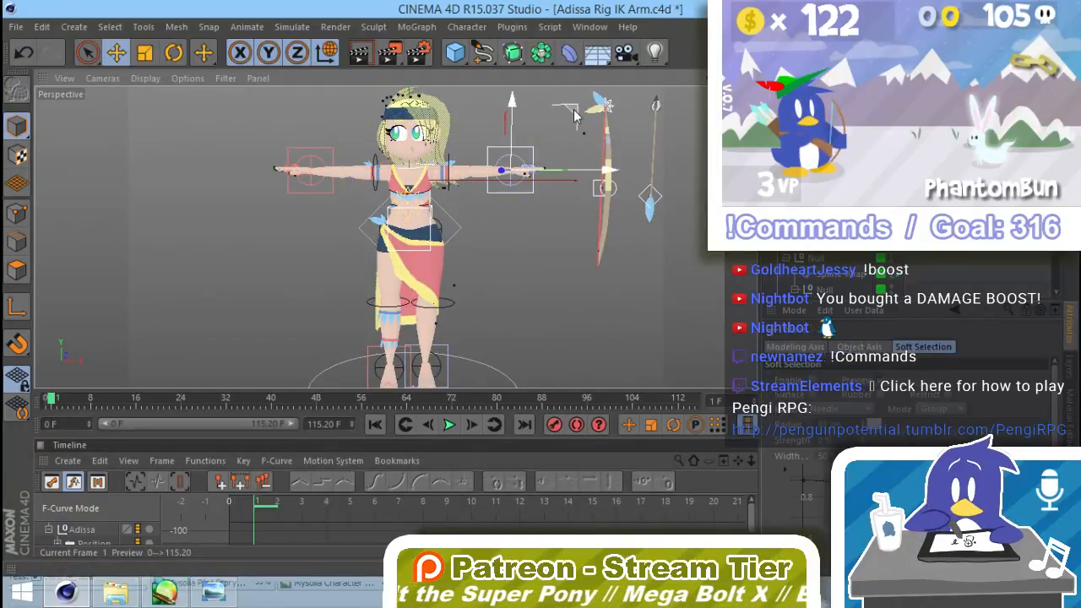
pyautogui.keyDown('alt'); pyautogui.moveTo(511, 198); pyautogui.dragTo(447, 331); pyautogui.keyUp('alt')
pyautogui.hotkey('ctrl', 'z')
# Shift the wrist control null to bend the arm, test-rotate the upper-arm control null, and undo the rotation.
pyautogui.keyDown('alt'); pyautogui.moveTo(435, 268); pyautogui.dragTo(480, 259, button='right'); pyautogui.keyUp('alt')
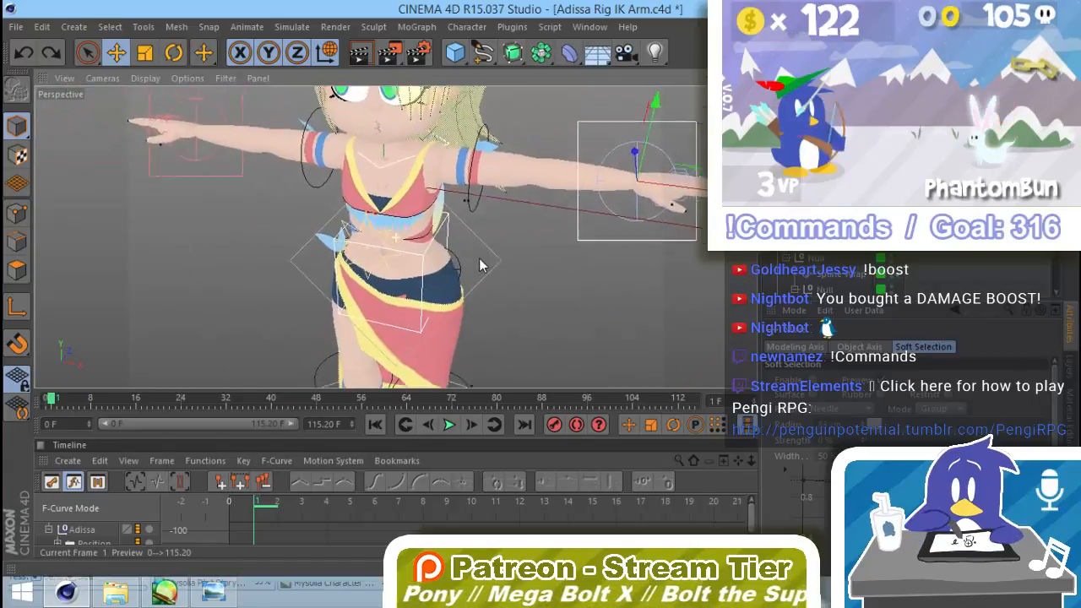
pyautogui.keyDown('alt'); pyautogui.moveTo(482, 265); pyautogui.dragTo(472, 311, button='middle'); pyautogui.keyUp('alt')
pyautogui.keyDown('alt'); pyautogui.moveTo(472, 310); pyautogui.dragTo(396, 313); pyautogui.keyUp('alt')
pyautogui.moveTo(636, 311); pyautogui.dragTo(597, 304)
pyautogui.click(418, 234)
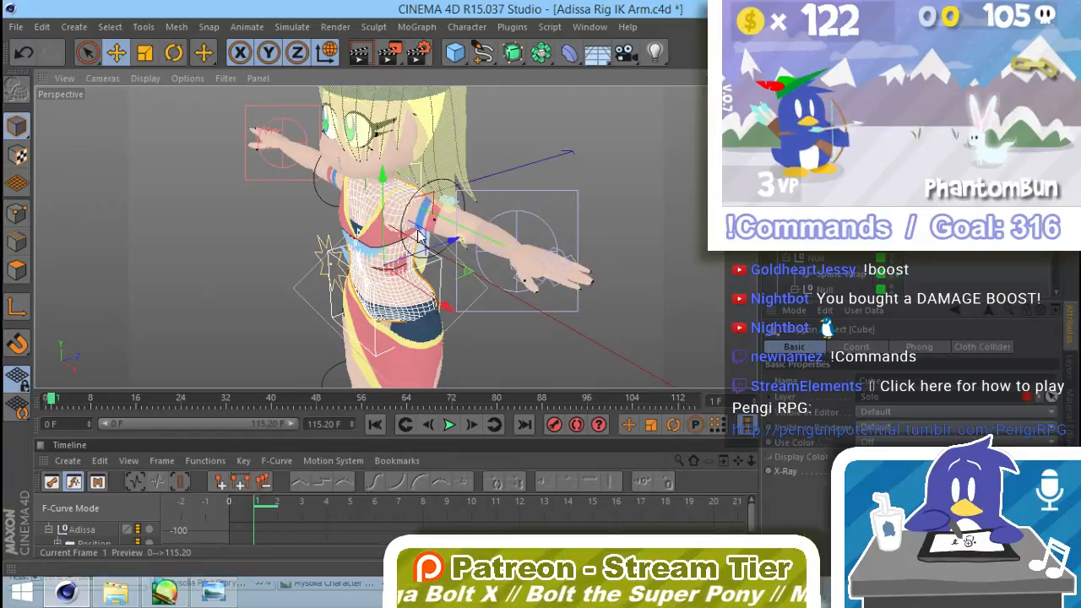
pyautogui.click(447, 251)
pyautogui.press('r')
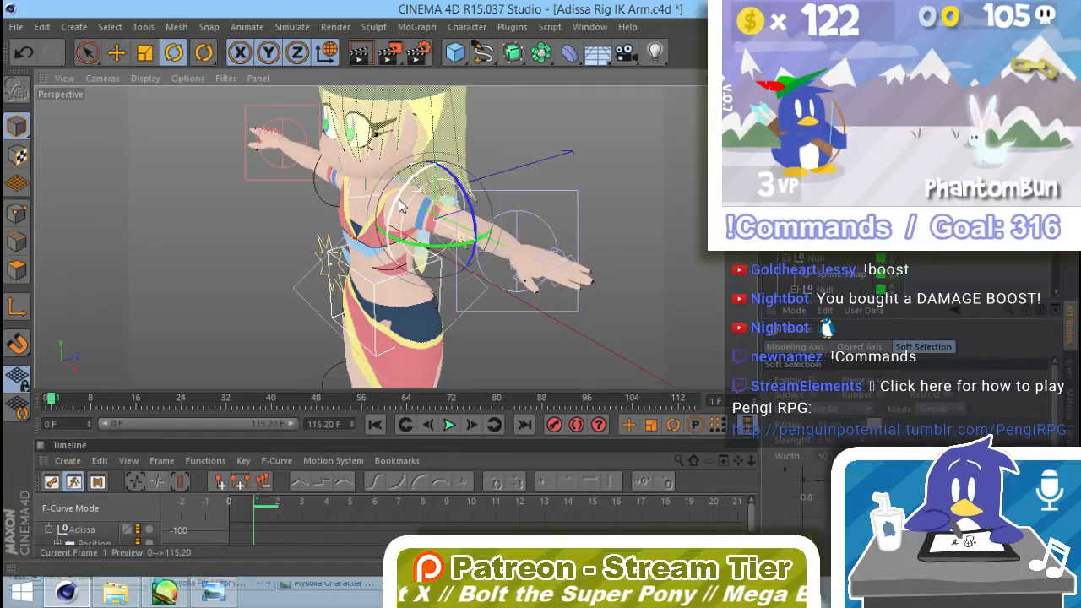
pyautogui.moveTo(401, 205); pyautogui.dragTo(514, 207)
pyautogui.hotkey('ctrl', 'z')
pyautogui.hotkey('ctrl', 'z')
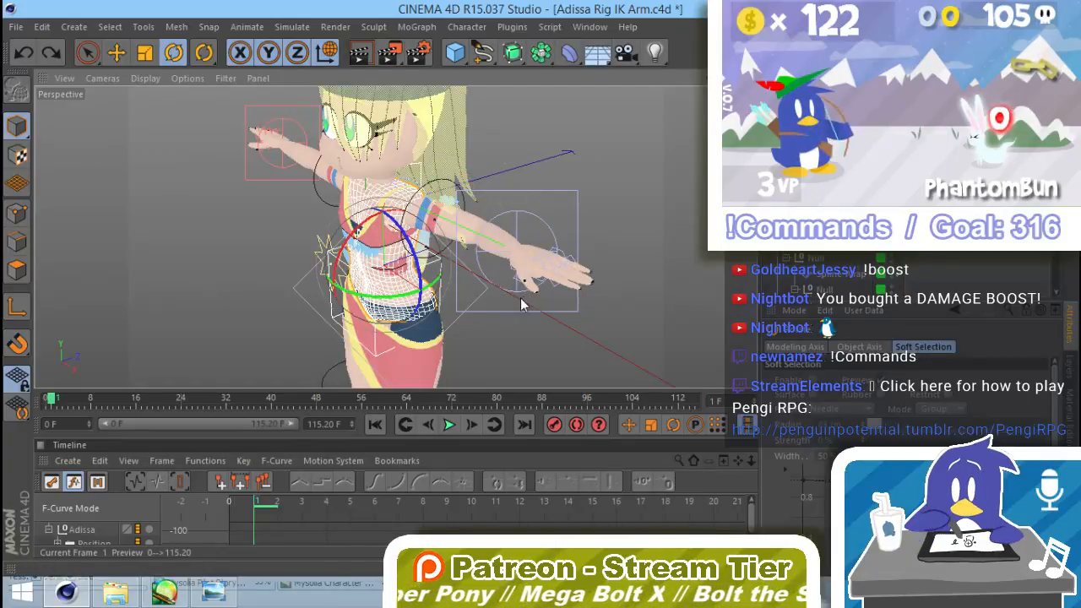
# Undo the remaining test move of the wrist control null and save the rig scene.
pyautogui.keyDown('alt'); pyautogui.moveTo(521, 299); pyautogui.dragTo(637, 229); pyautogui.keyUp('alt')
pyautogui.hotkey('ctrl', 'z')
pyautogui.hotkey('ctrl', 'z')
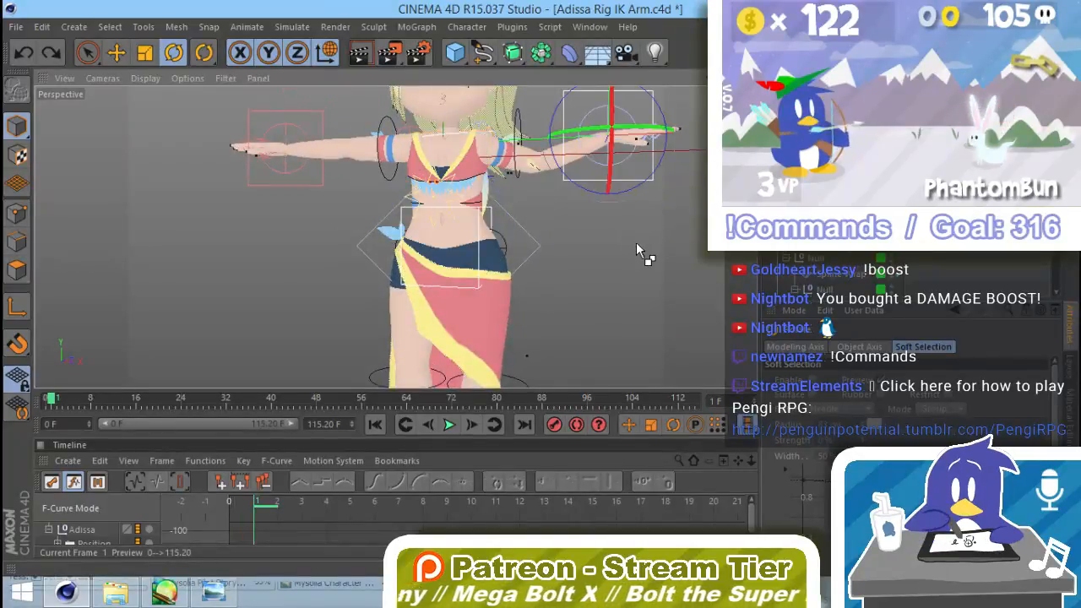
pyautogui.hotkey('ctrl', 'z')
pyautogui.keyDown('alt'); pyautogui.moveTo(540, 268); pyautogui.dragTo(487, 298); pyautogui.keyUp('alt')
pyautogui.scroll(-5, 486, 300)
pyautogui.keyDown('alt'); pyautogui.moveTo(482, 301); pyautogui.dragTo(404, 311, button='middle'); pyautogui.keyUp('alt')
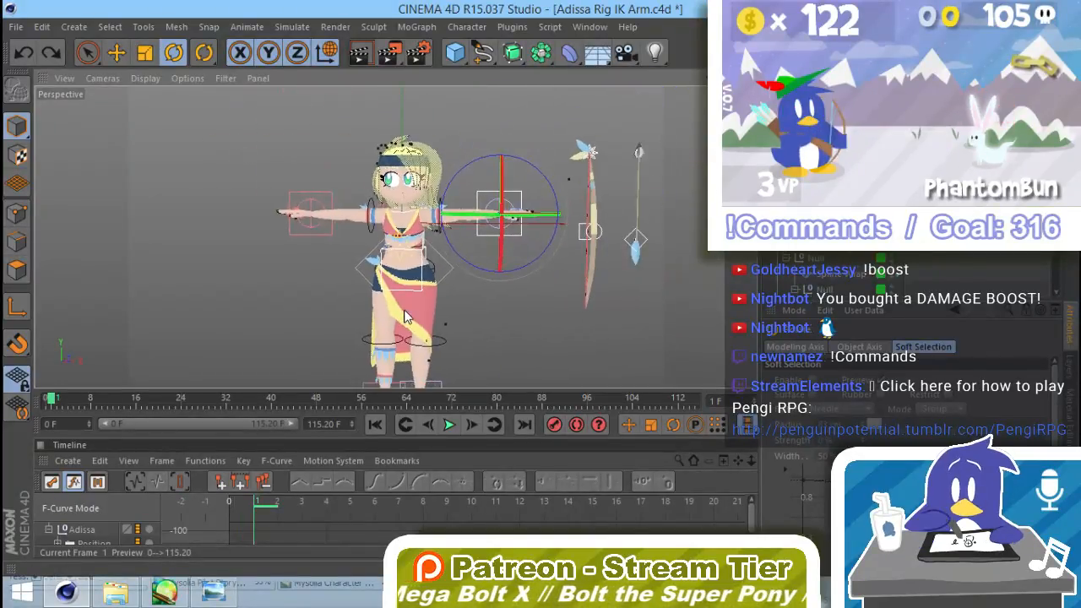
pyautogui.scroll(-1, 405, 316)
pyautogui.hotkey('ctrl', 's')
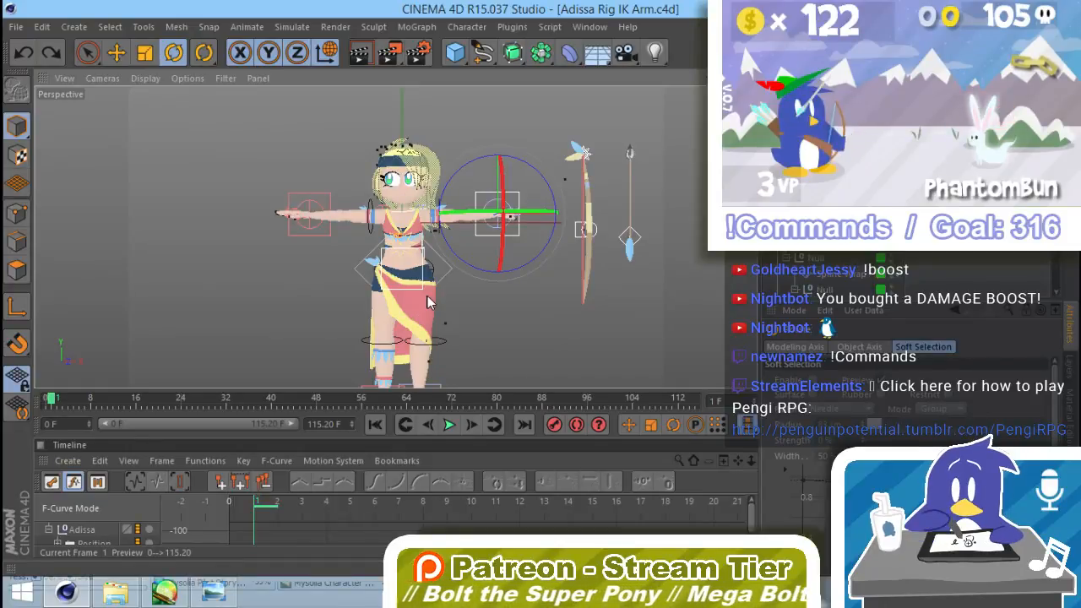
pyautogui.keyDown('alt'); pyautogui.moveTo(428, 296); pyautogui.dragTo(558, 272, button='middle'); pyautogui.keyUp('alt')
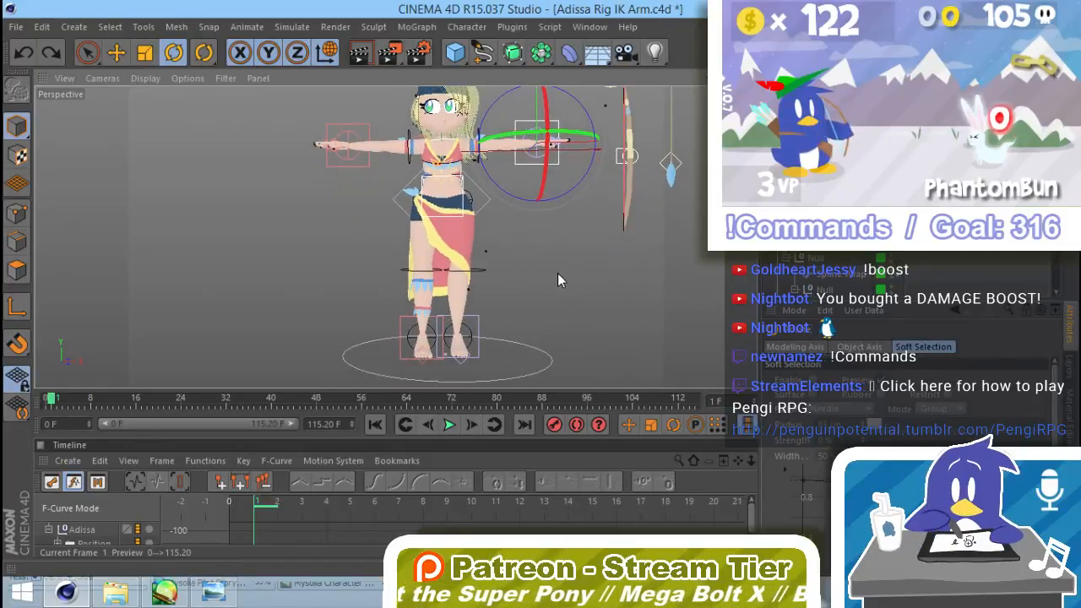
pyautogui.click(557, 271)
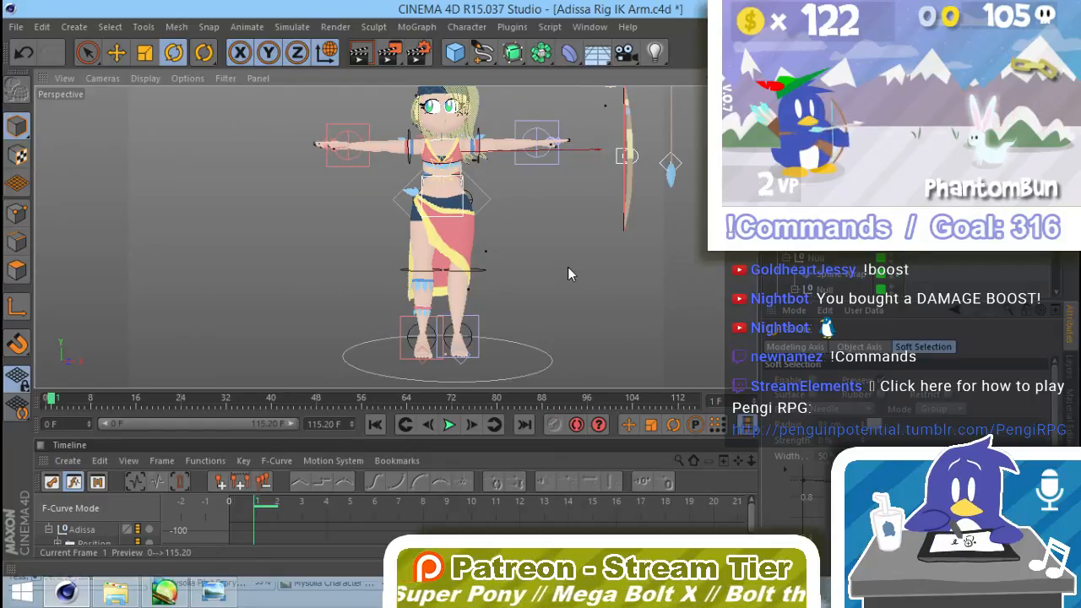
pyautogui.keyDown('alt'); pyautogui.moveTo(568, 267); pyautogui.dragTo(570, 273, button='middle'); pyautogui.keyUp('alt')
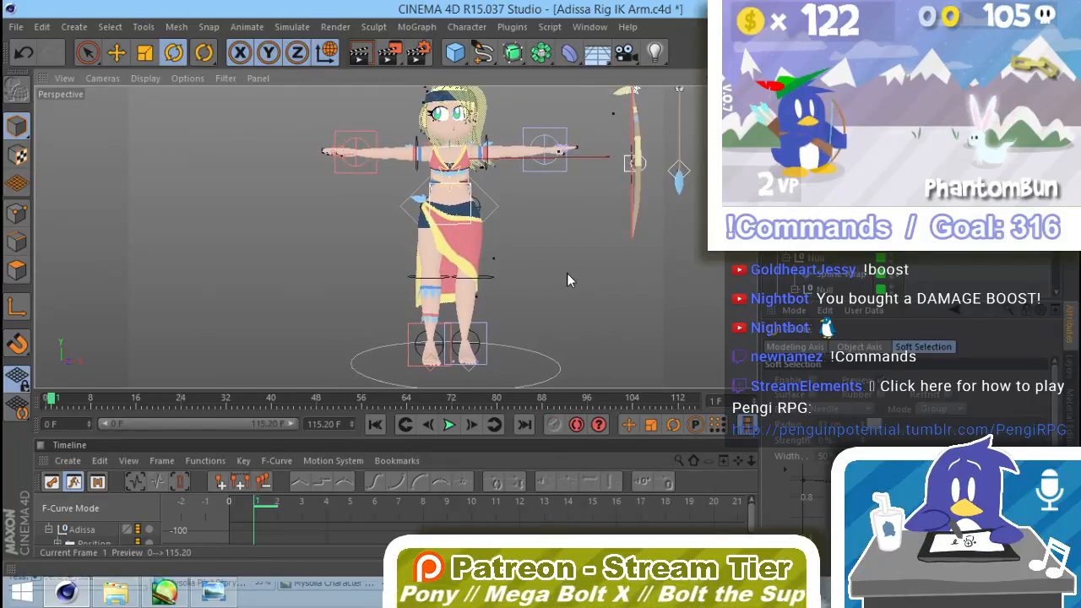
pyautogui.keyDown('alt'); pyautogui.moveTo(566, 273); pyautogui.dragTo(559, 300); pyautogui.keyUp('alt')
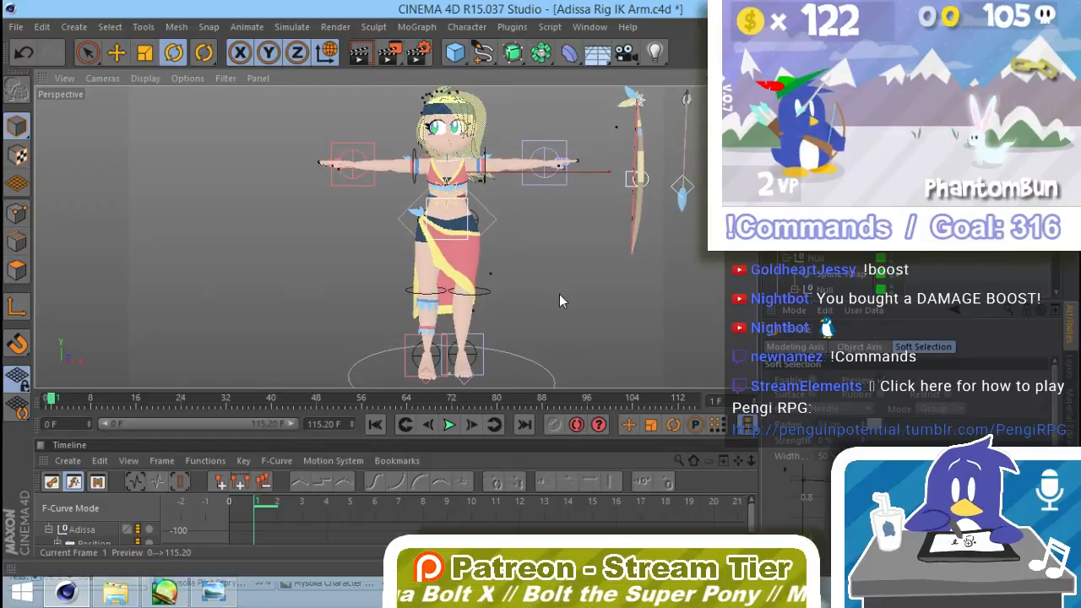
pyautogui.press('v')
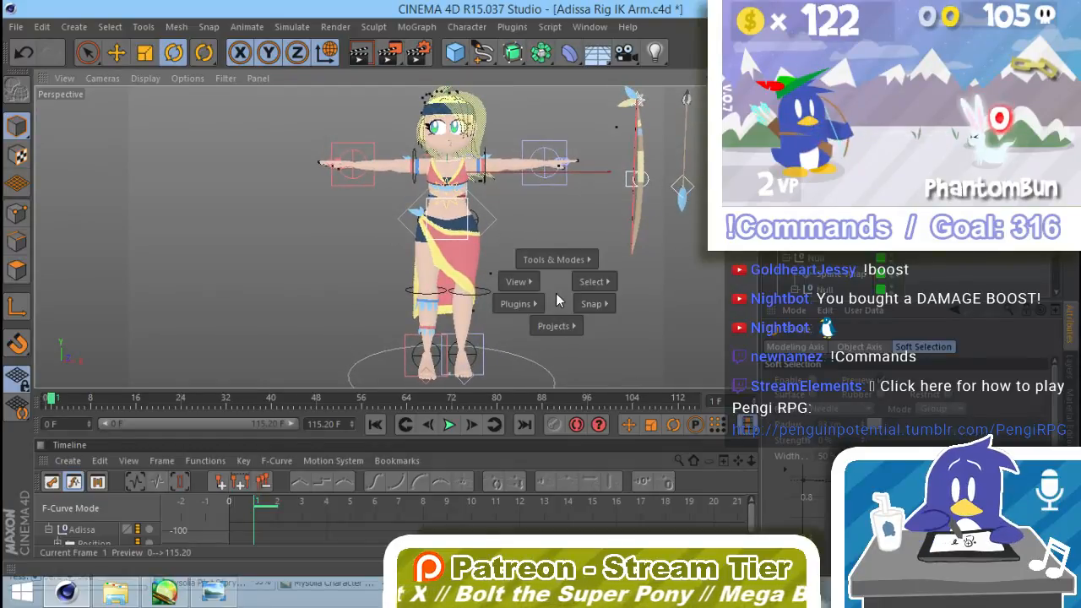
pyautogui.moveTo(554, 326)
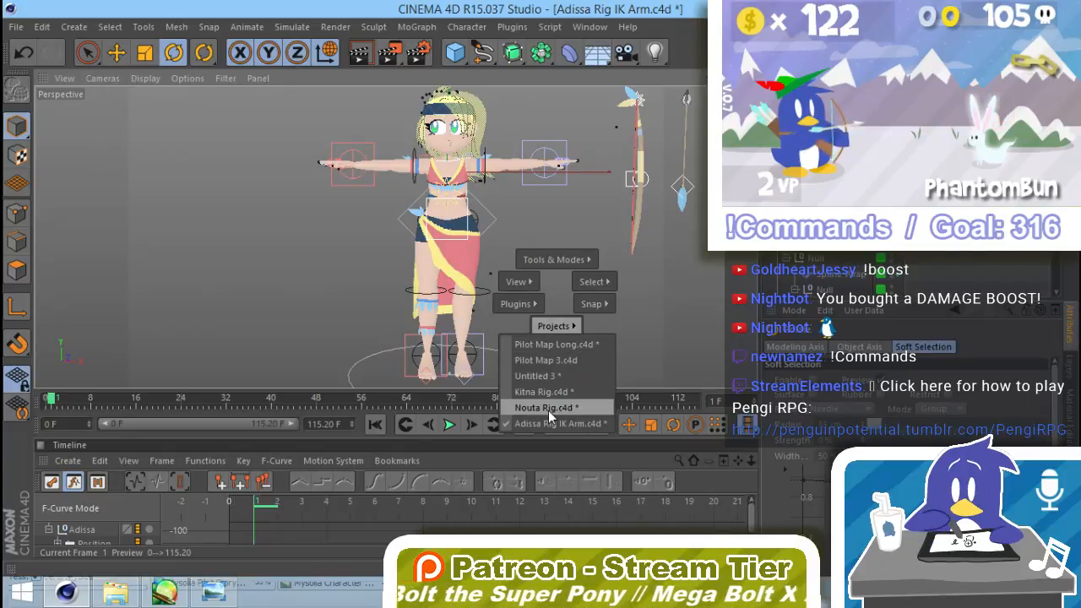
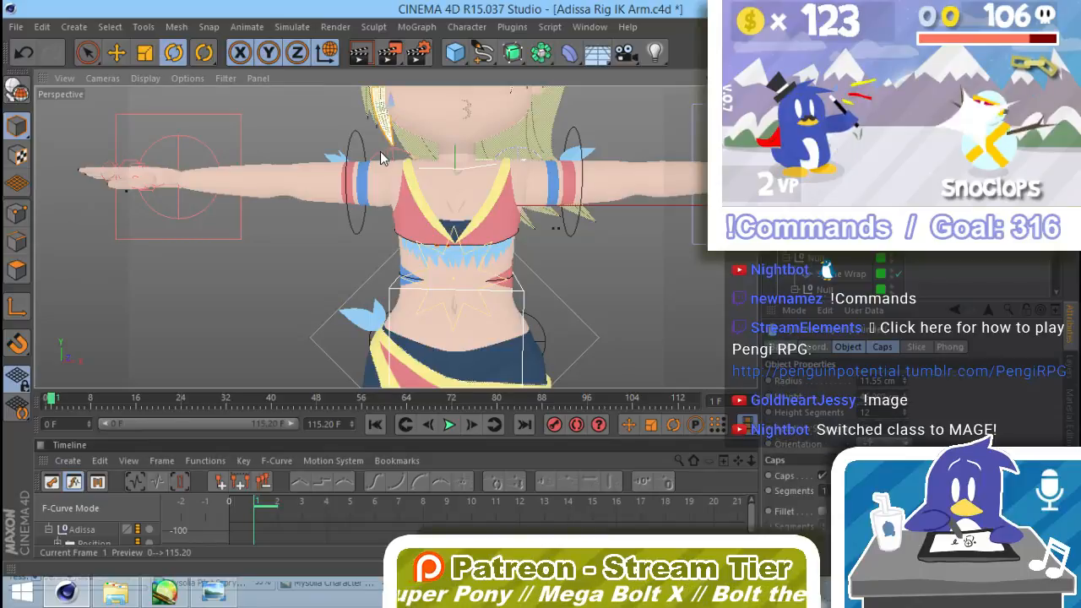
# Switch to the open project Nouta Rig.c4d.
pyautogui.click(381, 159)
pyautogui.press('v')
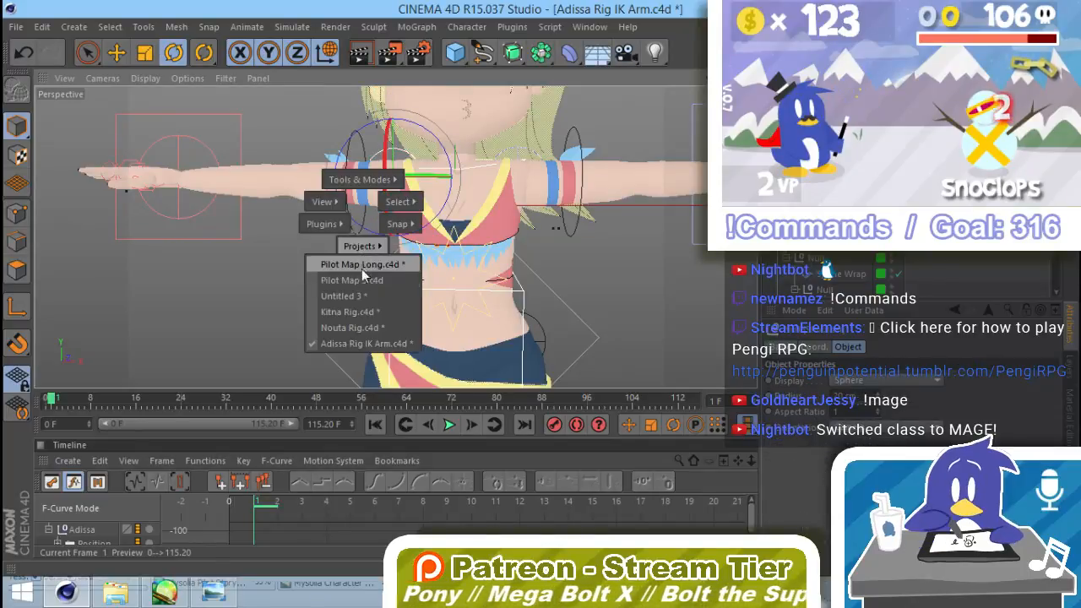
pyautogui.click(359, 327)
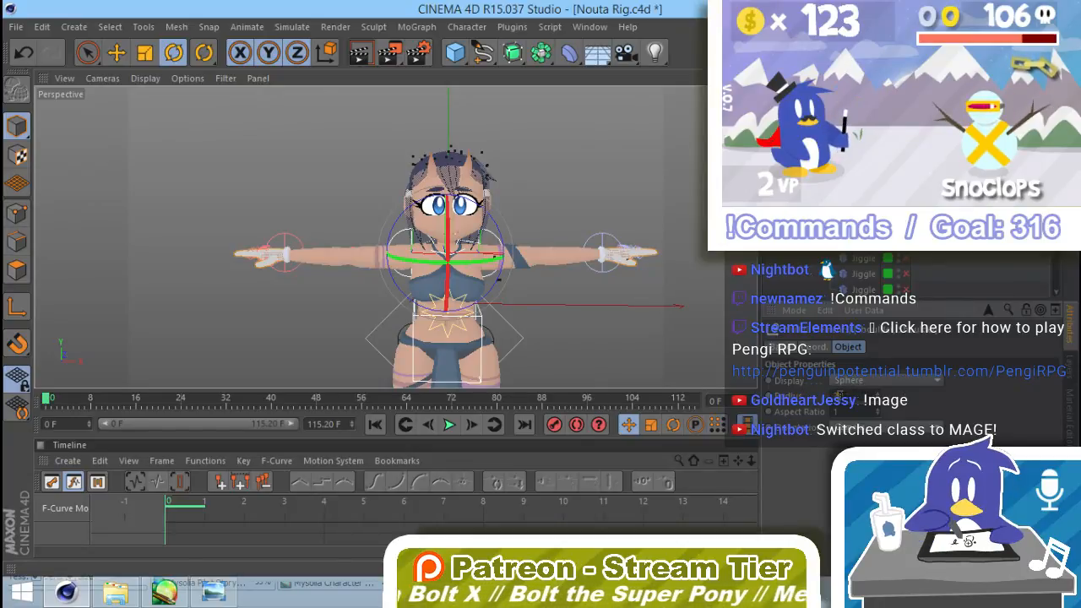
# Change both wrist control nulls of the Nouta rig to Cube display with a 45 cm radius.
pyautogui.keyDown('alt'); pyautogui.moveTo(346, 284); pyautogui.dragTo(380, 292, button='middle'); pyautogui.keyUp('alt')
pyautogui.click(323, 251)
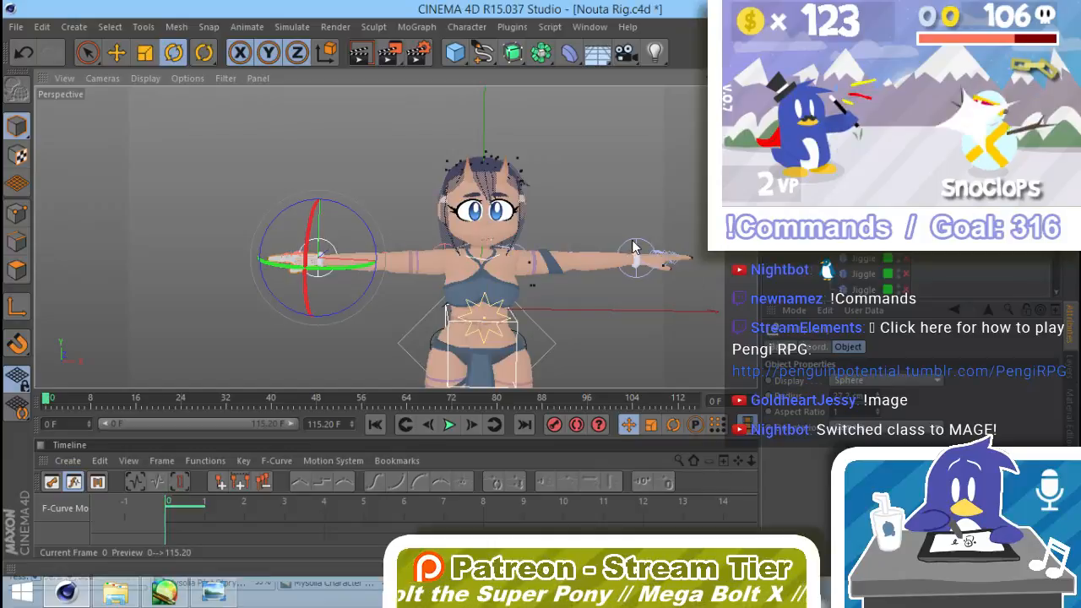
pyautogui.click(483, 258)
pyautogui.click(887, 381)
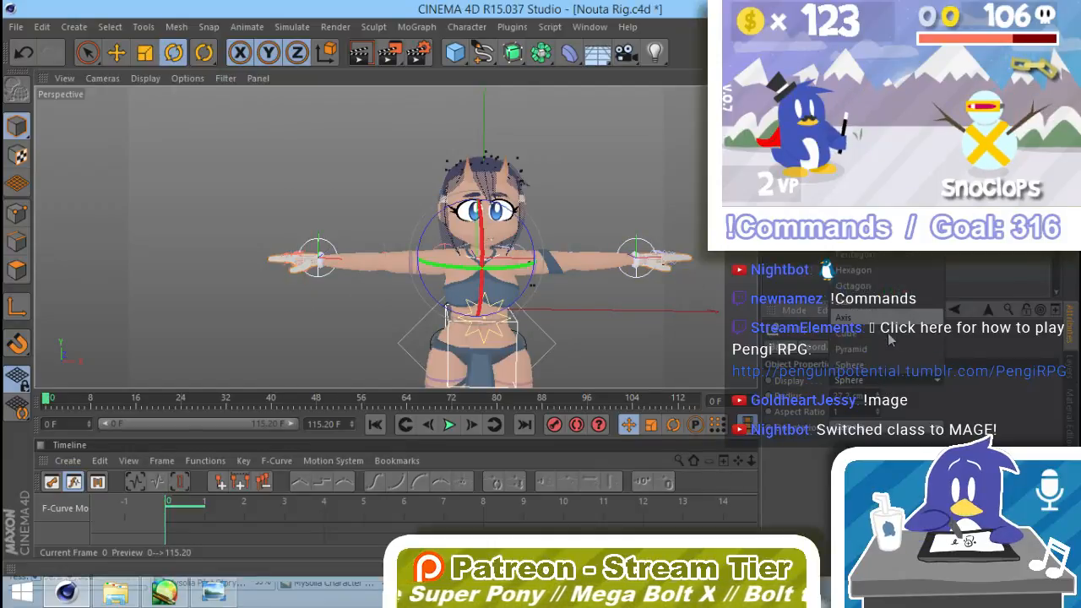
pyautogui.click(892, 341)
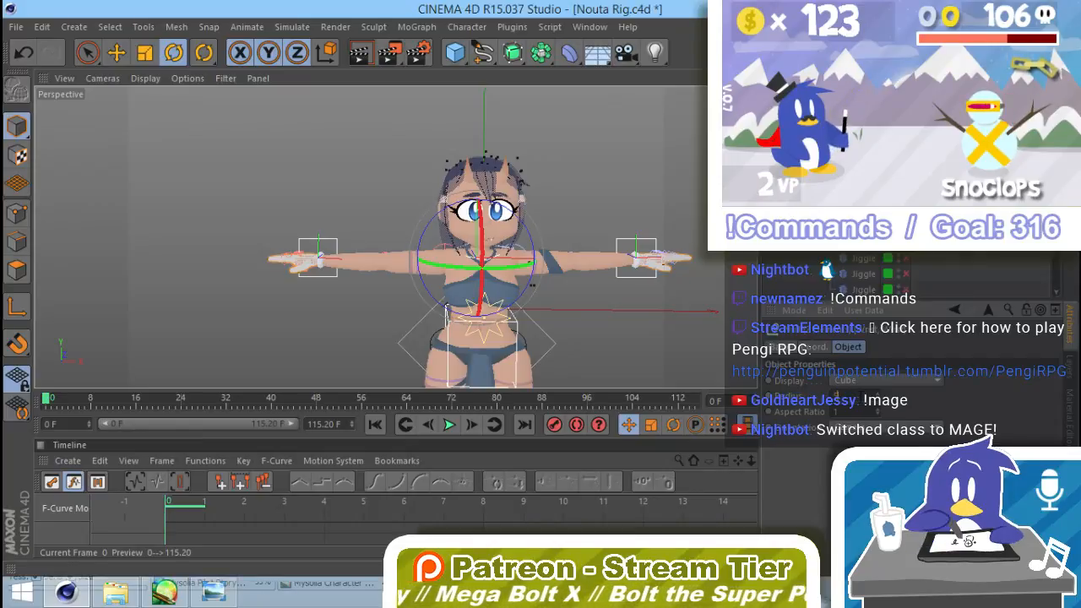
pyautogui.moveTo(912, 413); pyautogui.dragTo(912, 410)
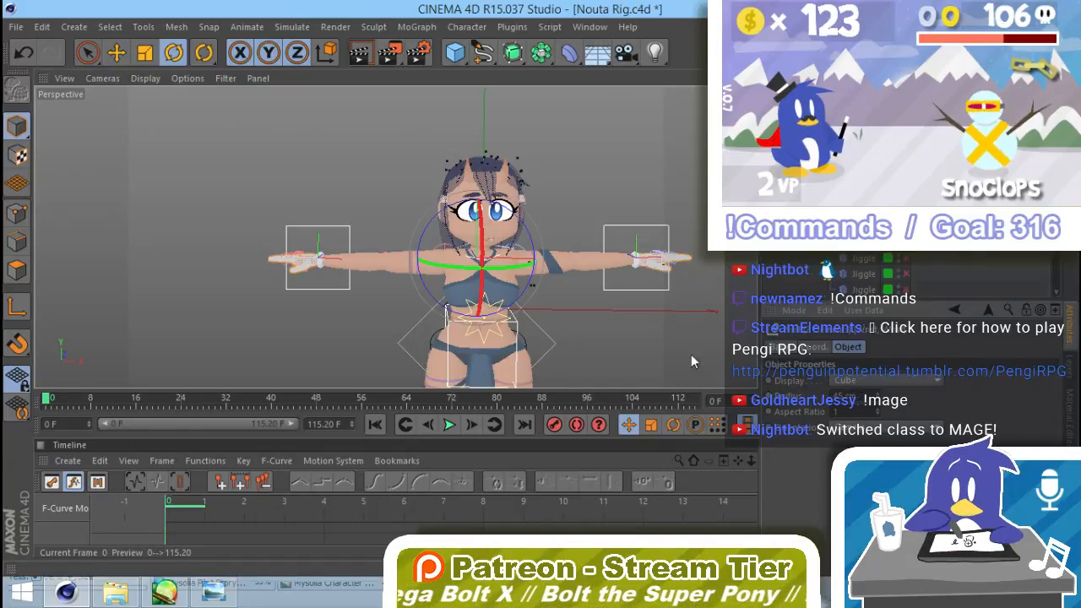
pyautogui.moveTo(557, 321)
pyautogui.keyDown('alt'); pyautogui.mouseDown(button='middle')
pyautogui.moveTo(542, 319)
pyautogui.moveTo(563, 326)
pyautogui.mouseUp(button='middle'); pyautogui.keyUp('alt')
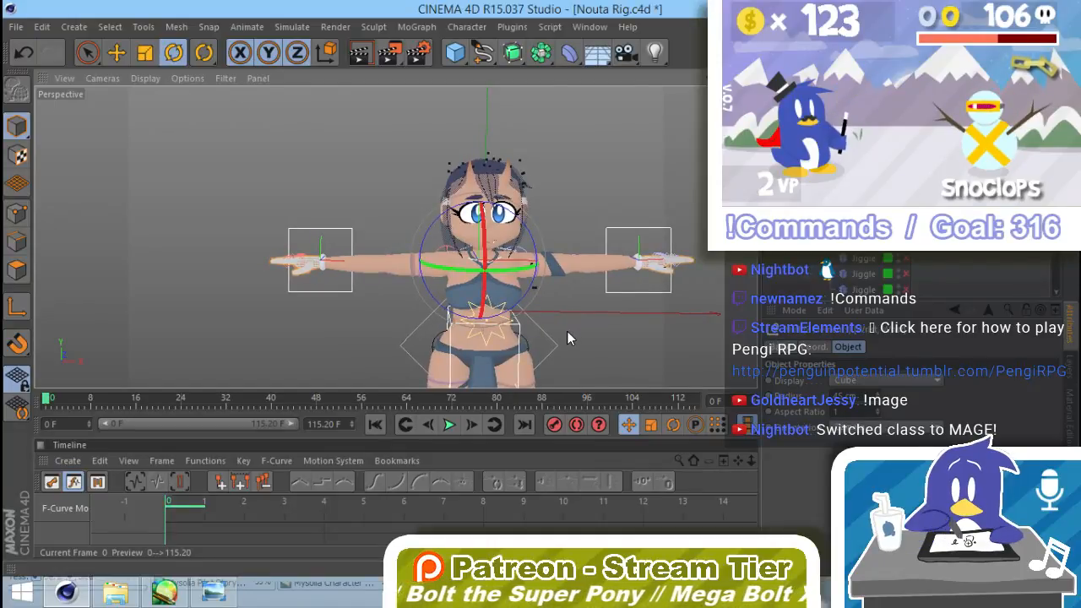
# Switch to the open project Adissa Rig IK Arm.c4d and view both of its arm controls.
pyautogui.press('v')
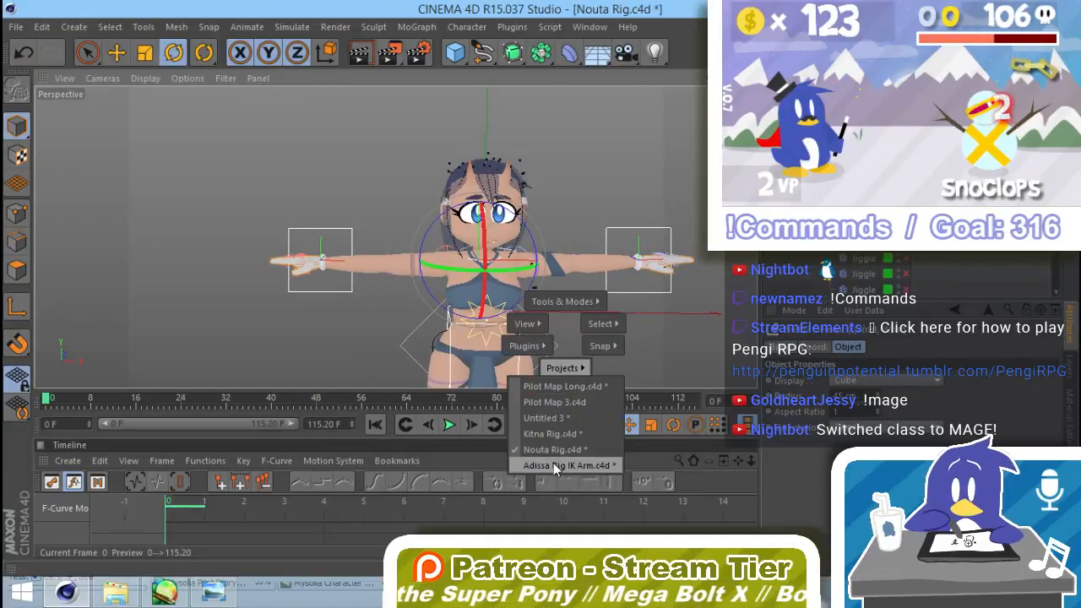
pyautogui.click(553, 465)
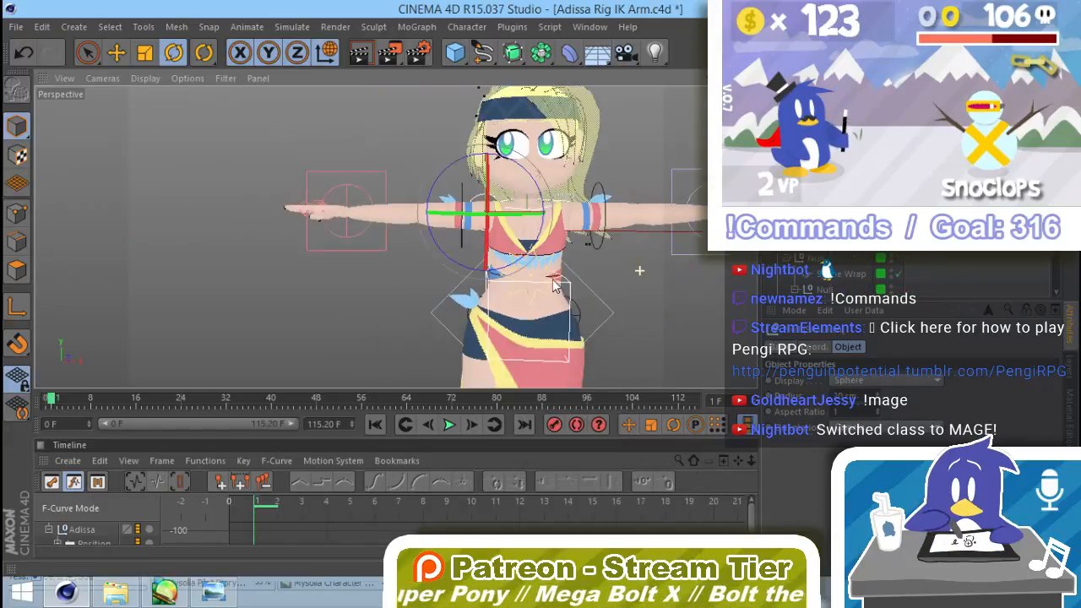
pyautogui.keyDown('alt'); pyautogui.moveTo(553, 285); pyautogui.dragTo(540, 285); pyautogui.keyUp('alt')
pyautogui.scroll(-3, 540, 284)
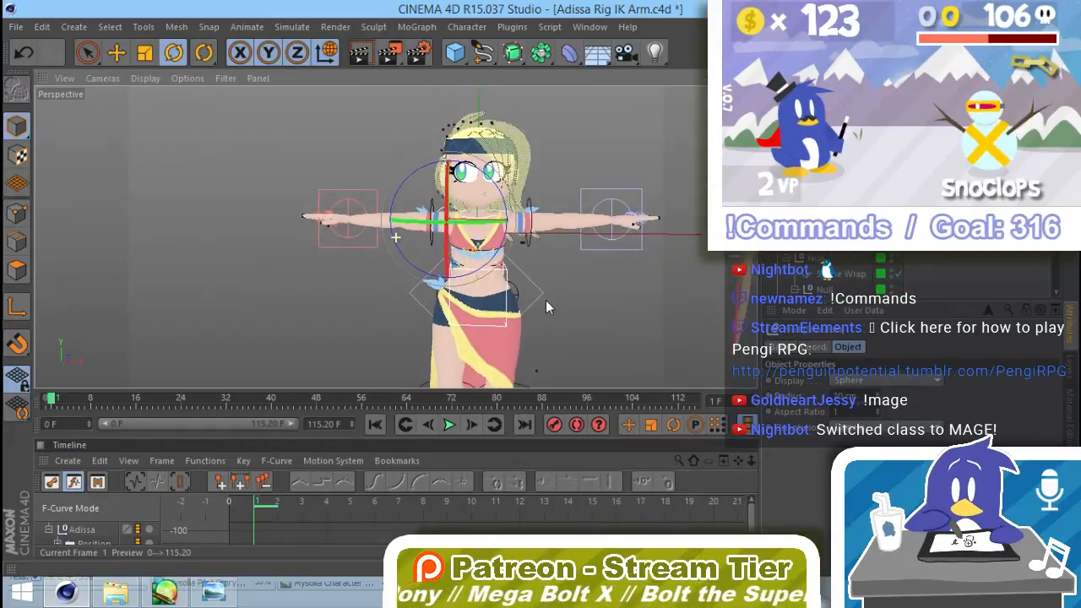
# Set the radius of both square wrist control nulls on Adissa's arms to 30 cm and save the scene.
pyautogui.click(619, 207)
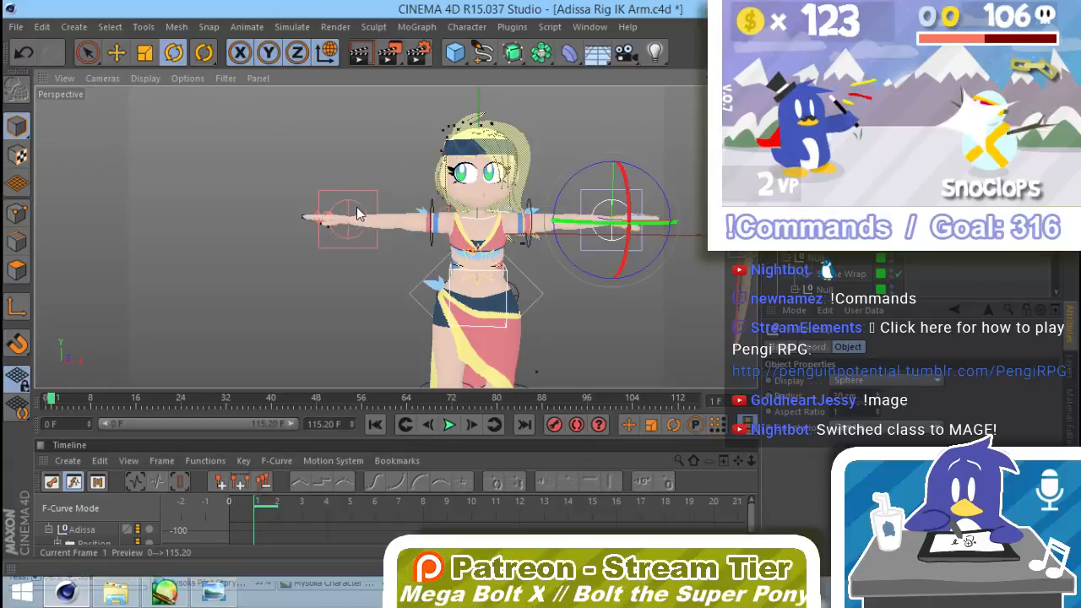
pyautogui.hotkey('ctrl', 'z')
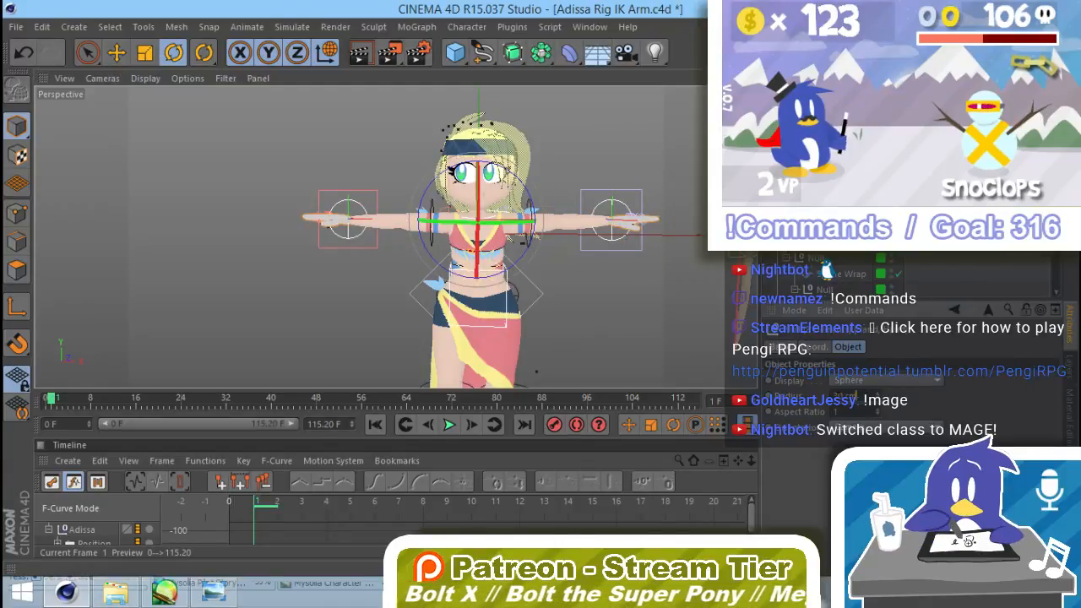
pyautogui.click(638, 201)
pyautogui.hotkey('ctrl', 'z')
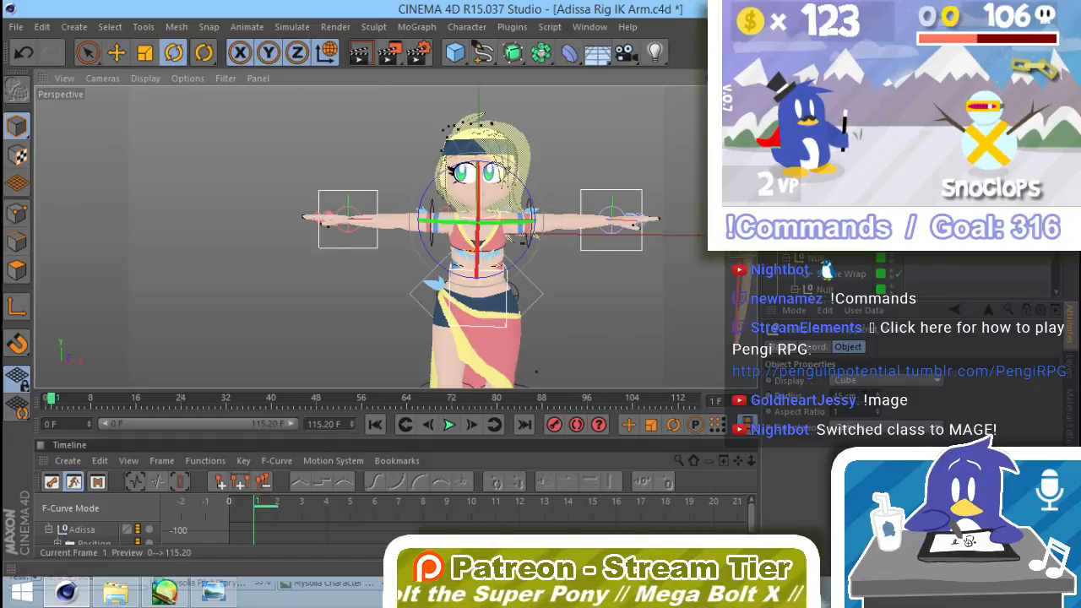
pyautogui.click(841, 395)
pyautogui.write('3')
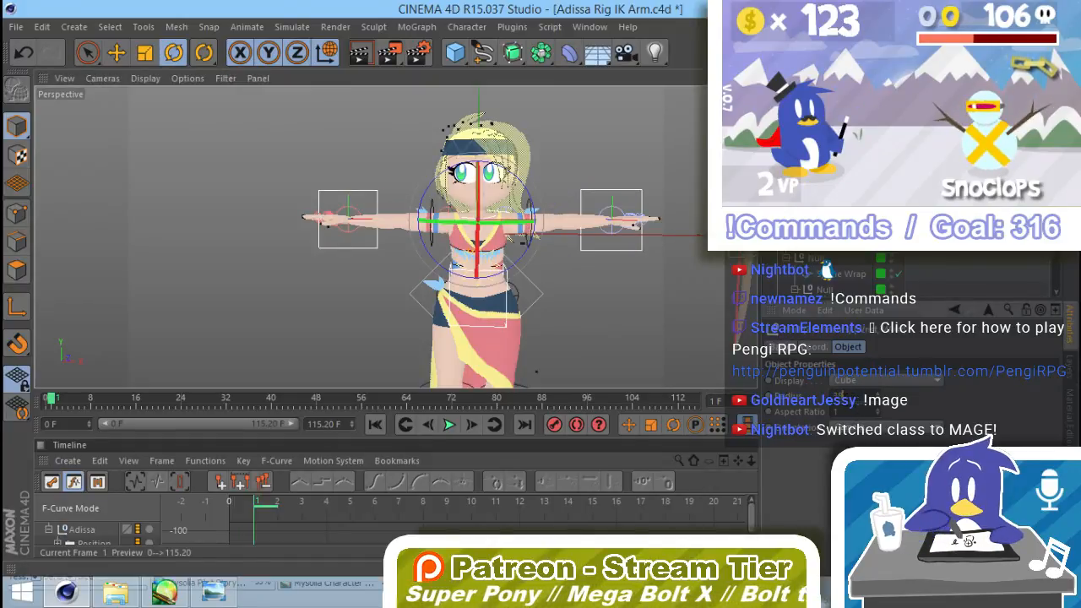
pyautogui.write('0')
pyautogui.press('Return')
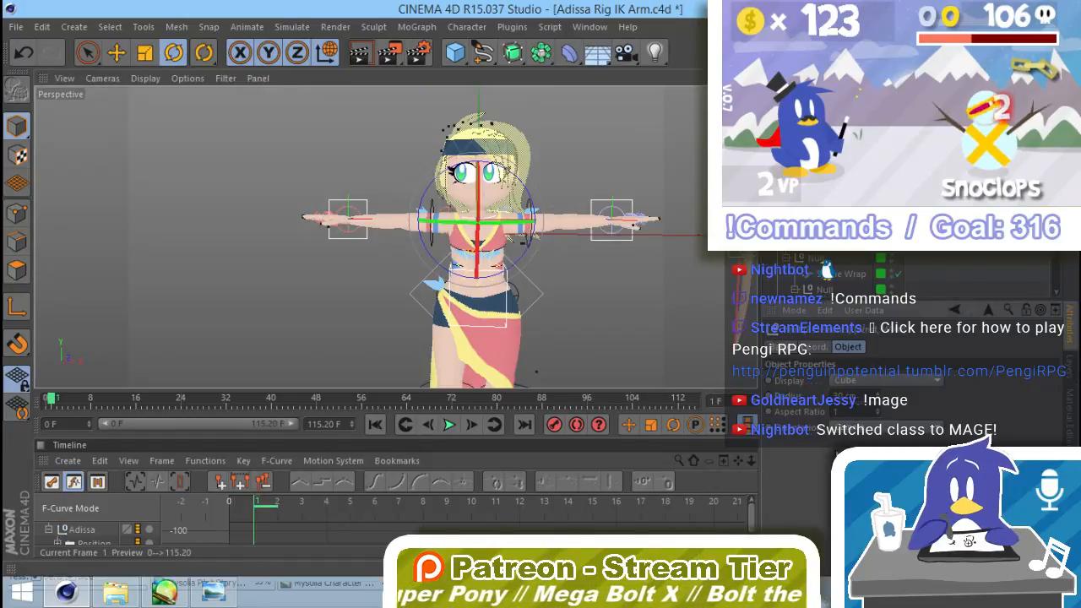
pyautogui.click(588, 287)
# Switch back to Nouta Rig.c4d and set the radius of both cube-shaped wrist control nulls to 30 cm.
pyautogui.press('v')
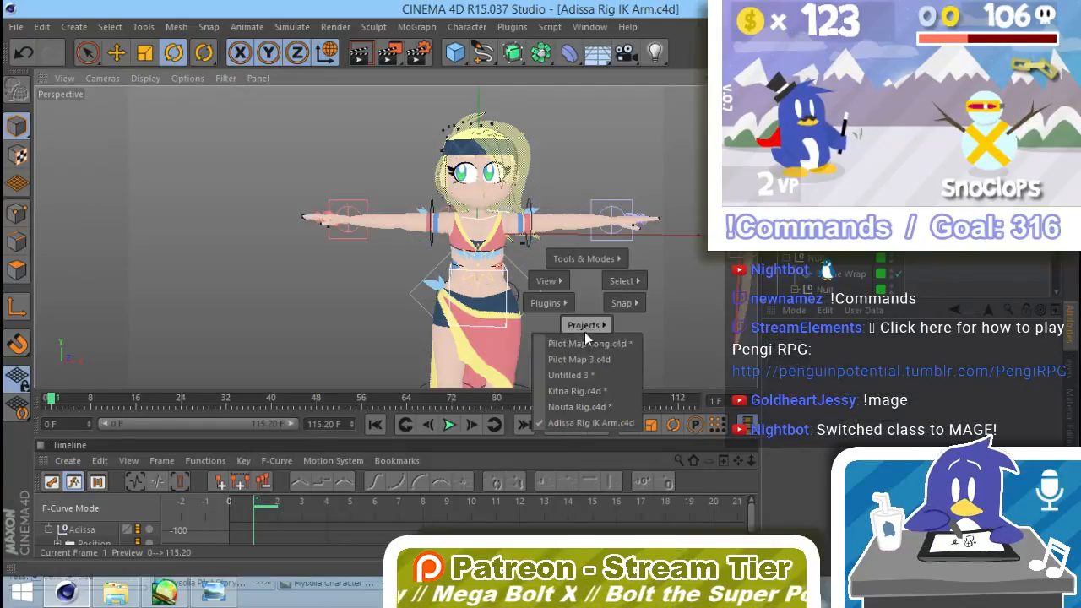
pyautogui.click(574, 393)
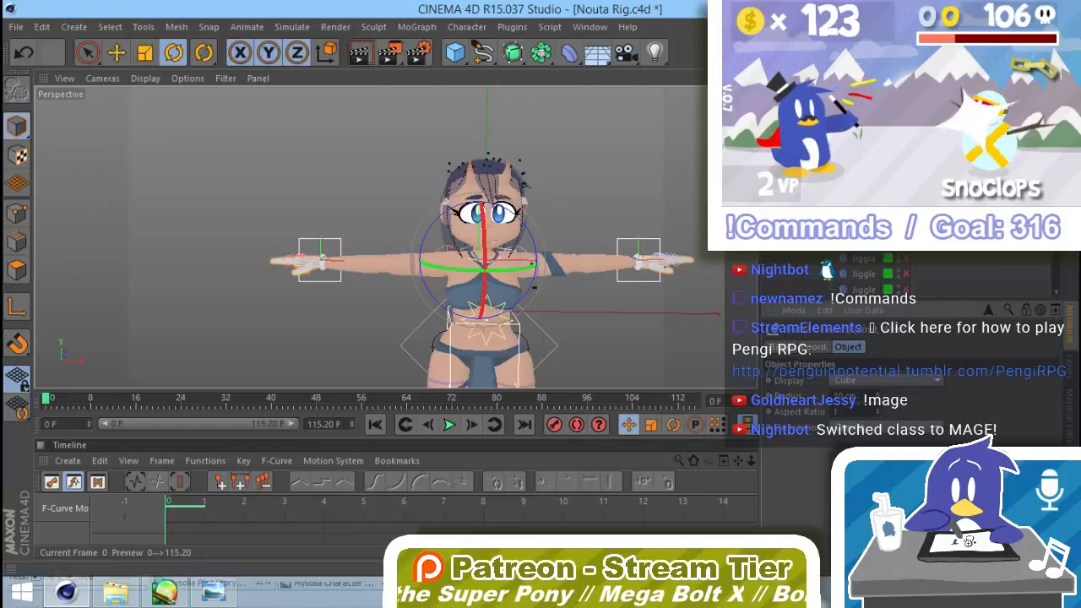
# Set the null that holds the character's left hand to Sphere display.
pyautogui.click(656, 262)
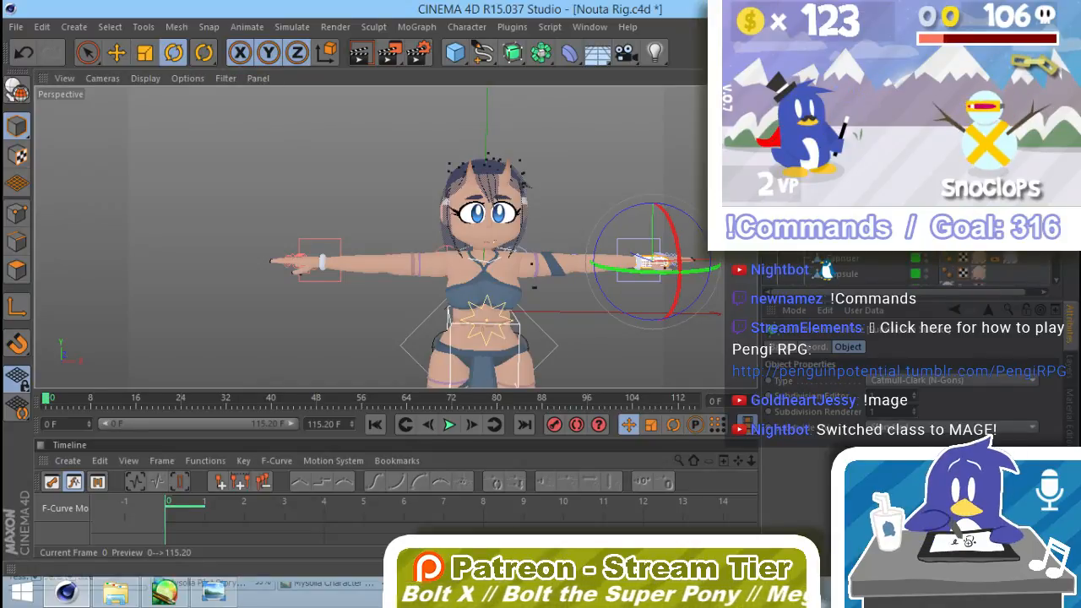
pyautogui.click(845, 236)
pyautogui.click(864, 385)
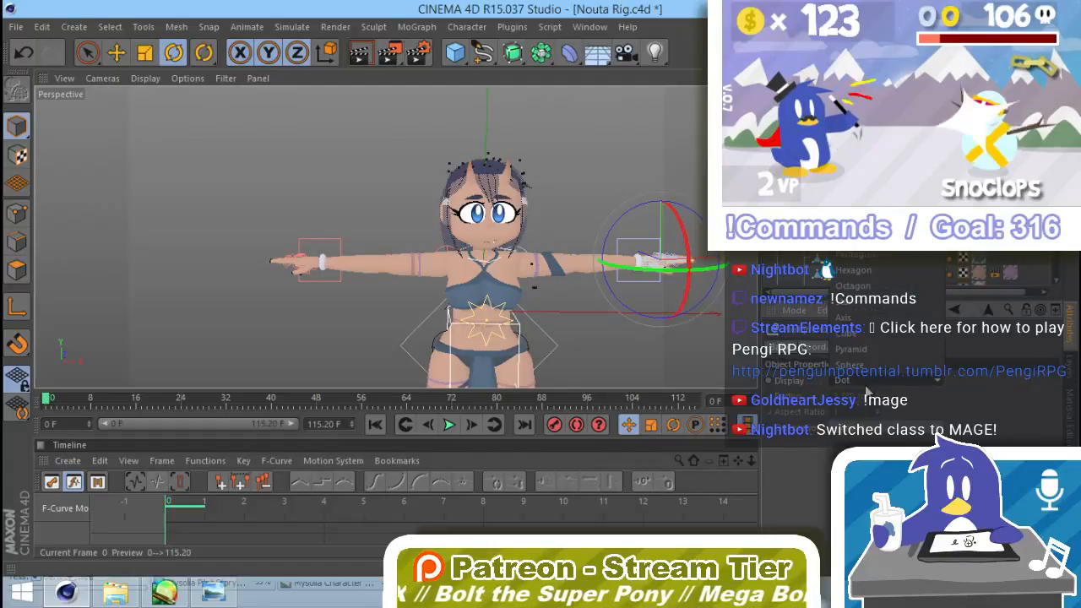
pyautogui.click(872, 367)
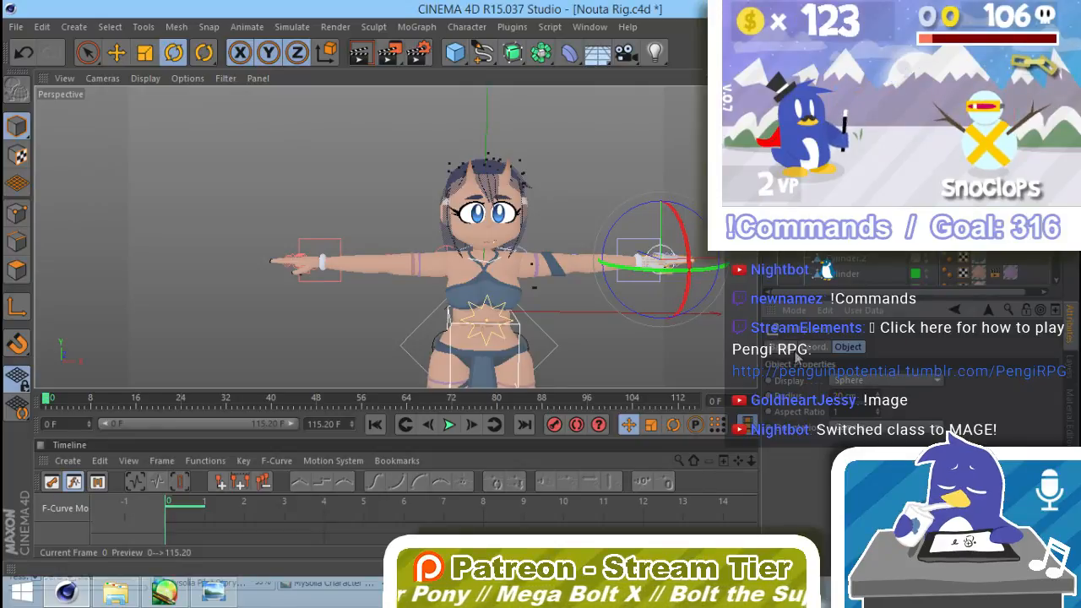
# Move only the axis of the left hand null inward along the arm so it sits centred in the wrist bracelet.
pyautogui.keyDown('alt'); pyautogui.moveTo(602, 298); pyautogui.dragTo(424, 296, button='middle'); pyautogui.keyUp('alt')
pyautogui.click(18, 310)
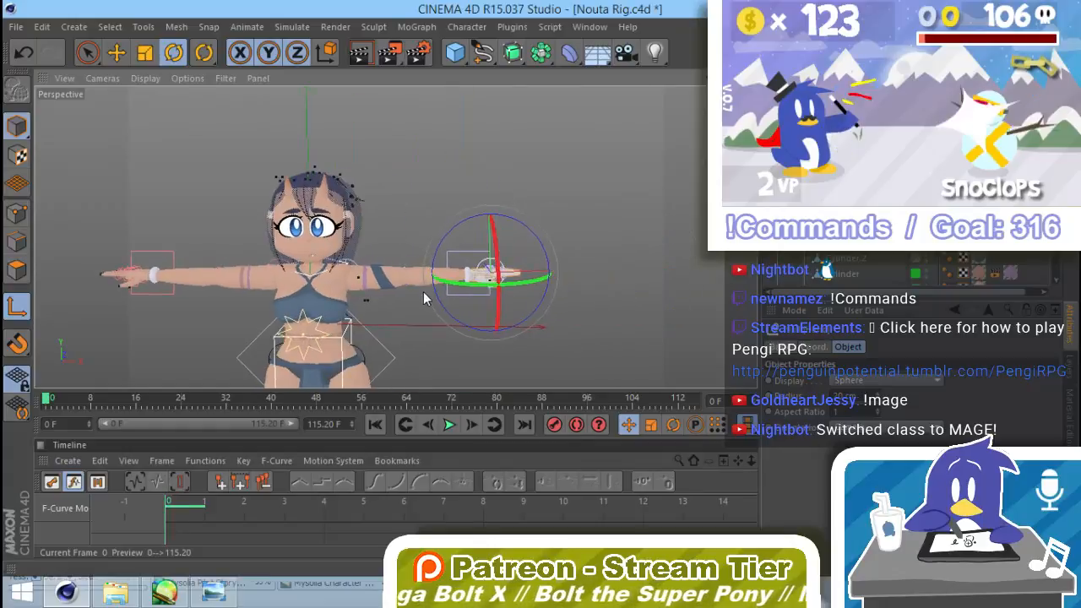
pyautogui.keyDown('alt'); pyautogui.moveTo(424, 297); pyautogui.dragTo(596, 273, button='right'); pyautogui.keyUp('alt')
pyautogui.press('e')
pyautogui.middleClick(532, 327)
pyautogui.middleClick(348, 196)
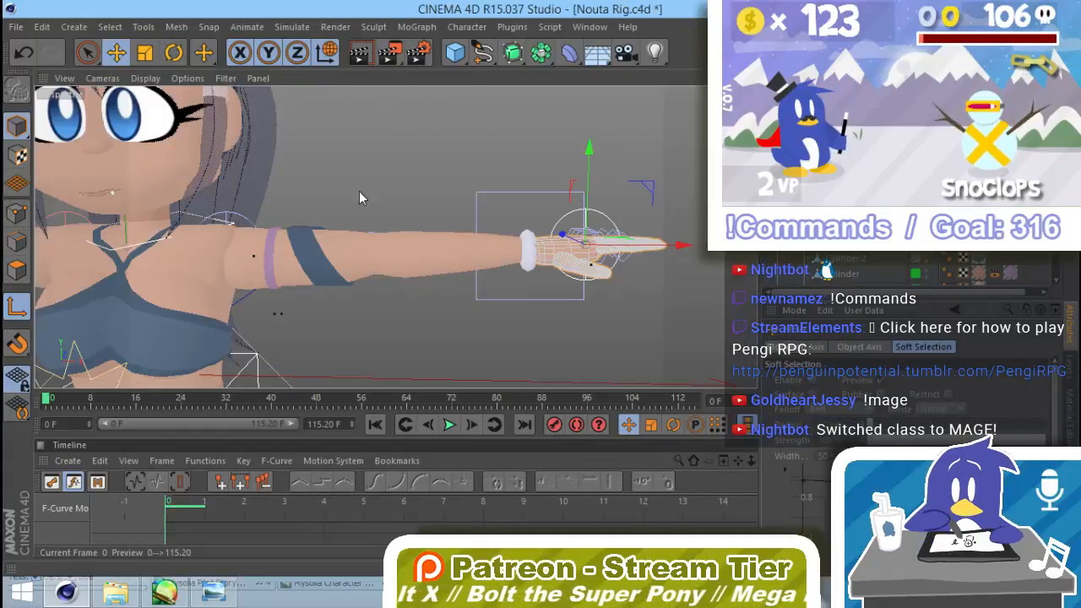
pyautogui.keyDown('alt'); pyautogui.moveTo(570, 294); pyautogui.dragTo(535, 316, button='middle'); pyautogui.keyUp('alt')
pyautogui.keyDown('alt'); pyautogui.moveTo(521, 285); pyautogui.dragTo(523, 373); pyautogui.keyUp('alt')
pyautogui.moveTo(638, 266); pyautogui.dragTo(583, 265)
pyautogui.moveTo(507, 324)
pyautogui.keyDown('alt'); pyautogui.mouseDown()
pyautogui.moveTo(553, 266)
pyautogui.moveTo(674, 191)
pyautogui.moveTo(690, 222)
pyautogui.moveTo(381, 308)
pyautogui.moveTo(165, 384)
pyautogui.moveTo(651, 326)
pyautogui.moveTo(394, 238)
pyautogui.moveTo(625, 180)
pyautogui.mouseUp(); pyautogui.keyUp('alt')
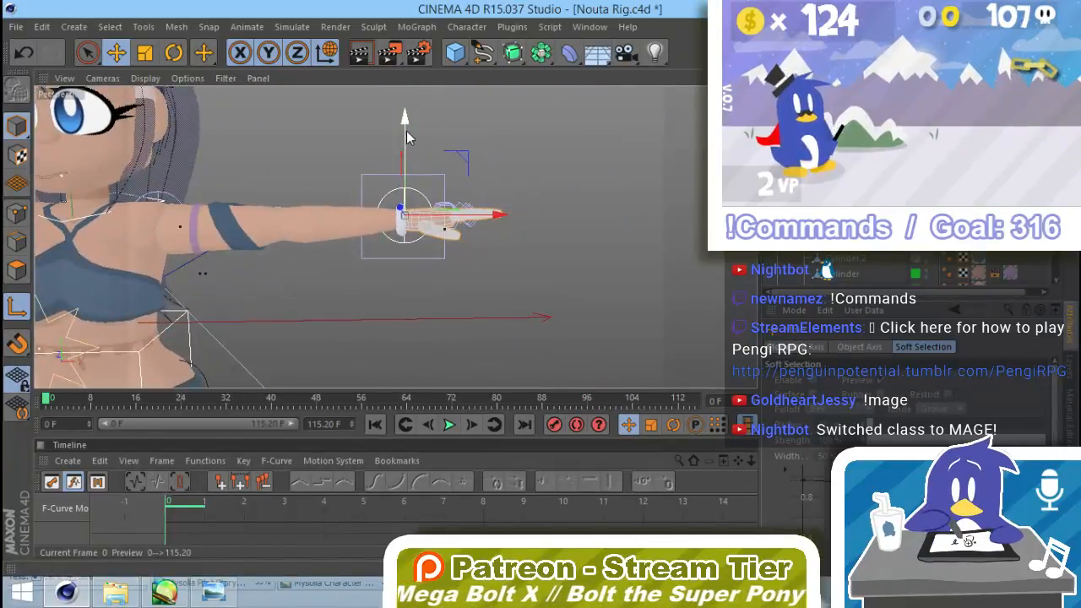
pyautogui.moveTo(406, 129); pyautogui.dragTo(406, 125)
# Set the null that holds the character's right hand to Sphere display.
pyautogui.keyDown('alt'); pyautogui.moveTo(402, 309); pyautogui.dragTo(661, 289, button='middle'); pyautogui.keyUp('alt')
pyautogui.keyDown('alt'); pyautogui.moveTo(457, 281); pyautogui.dragTo(728, 289, button='middle'); pyautogui.keyUp('alt')
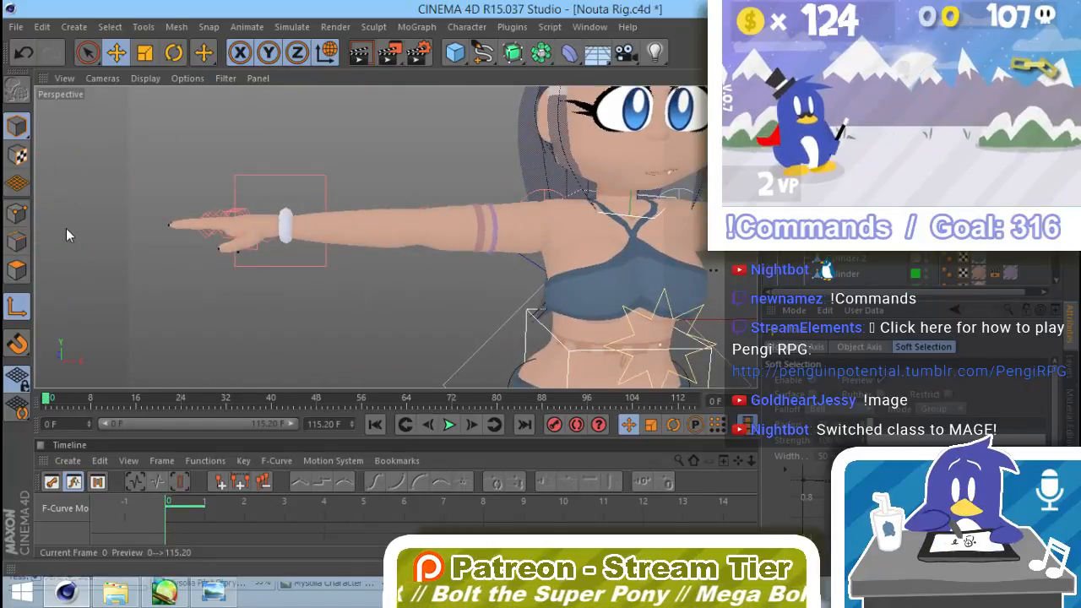
pyautogui.click(275, 243)
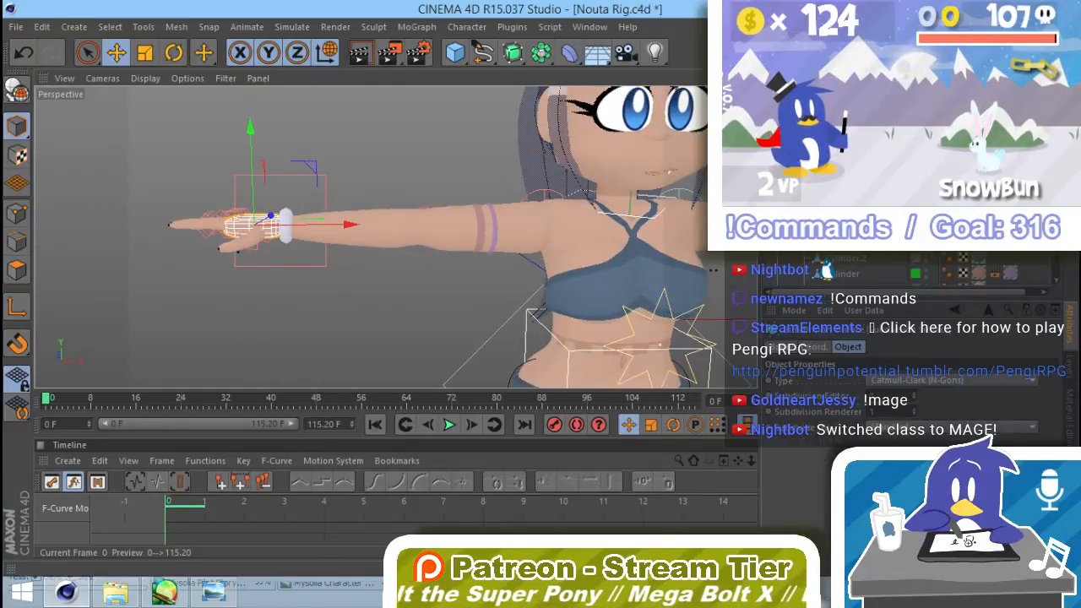
pyautogui.scroll(-5, 912, 271)
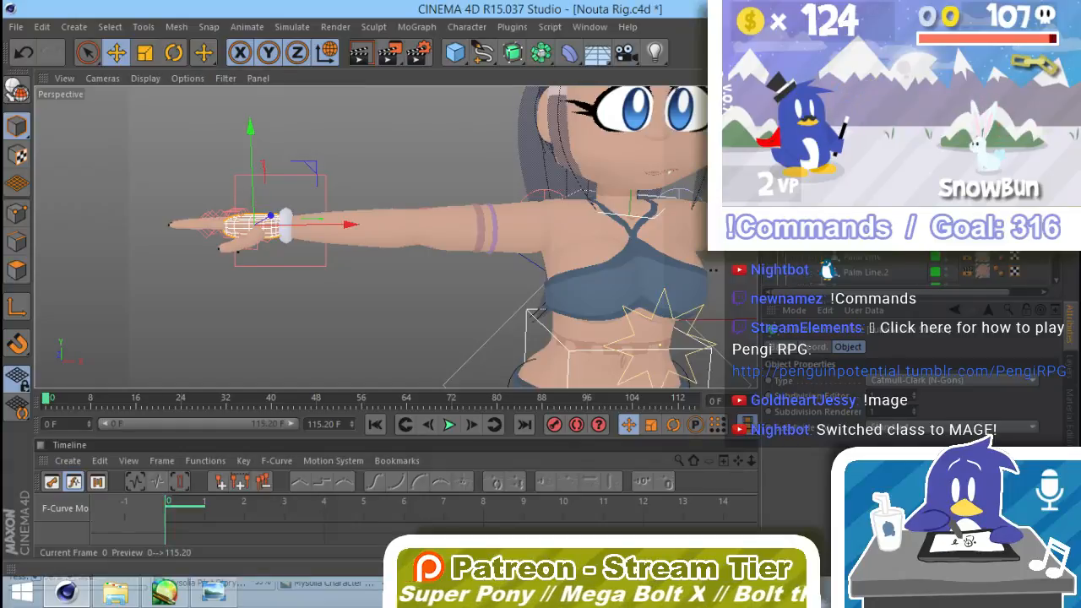
pyautogui.scroll(-3, 878, 236)
pyautogui.click(870, 236)
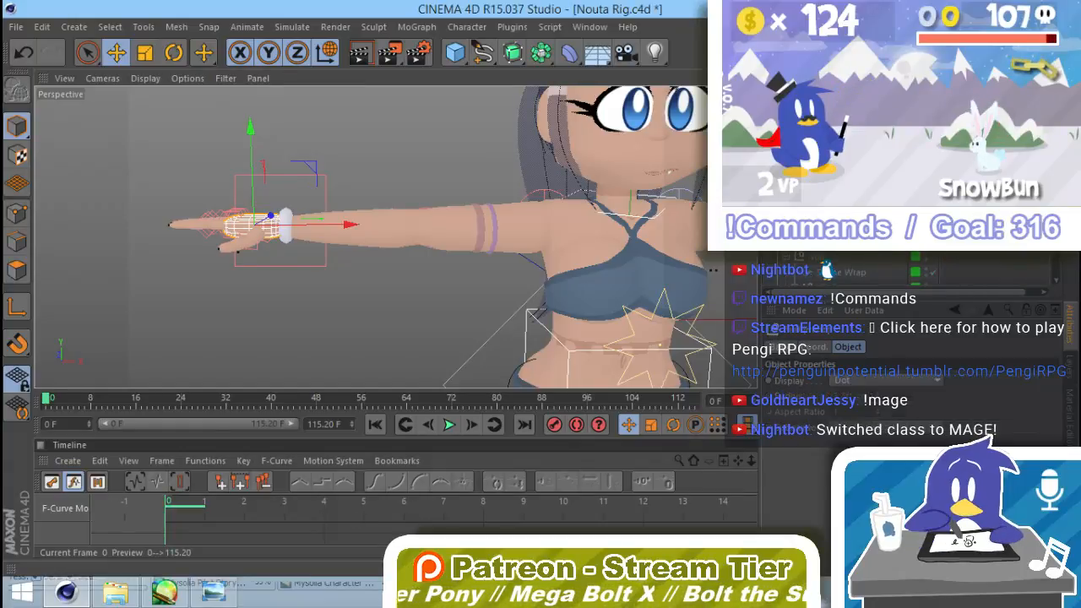
pyautogui.click(862, 380)
pyautogui.click(870, 366)
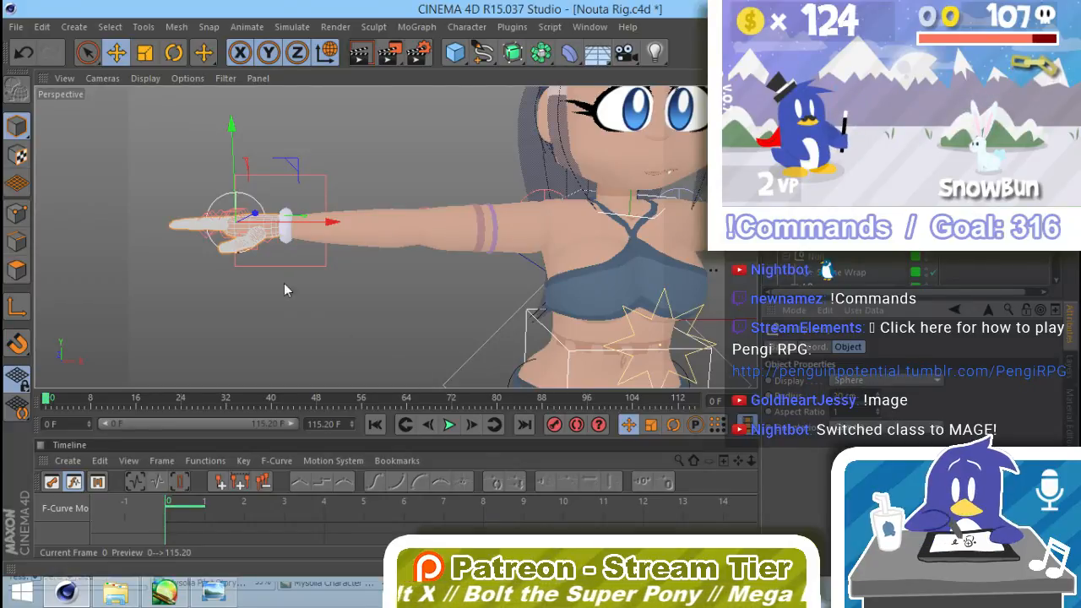
# Move only the axis of the right hand null along the arm onto the wrist bracelet, and deselect the null.
pyautogui.click(17, 307)
pyautogui.keyDown('alt'); pyautogui.moveTo(264, 249); pyautogui.dragTo(333, 358); pyautogui.keyUp('alt')
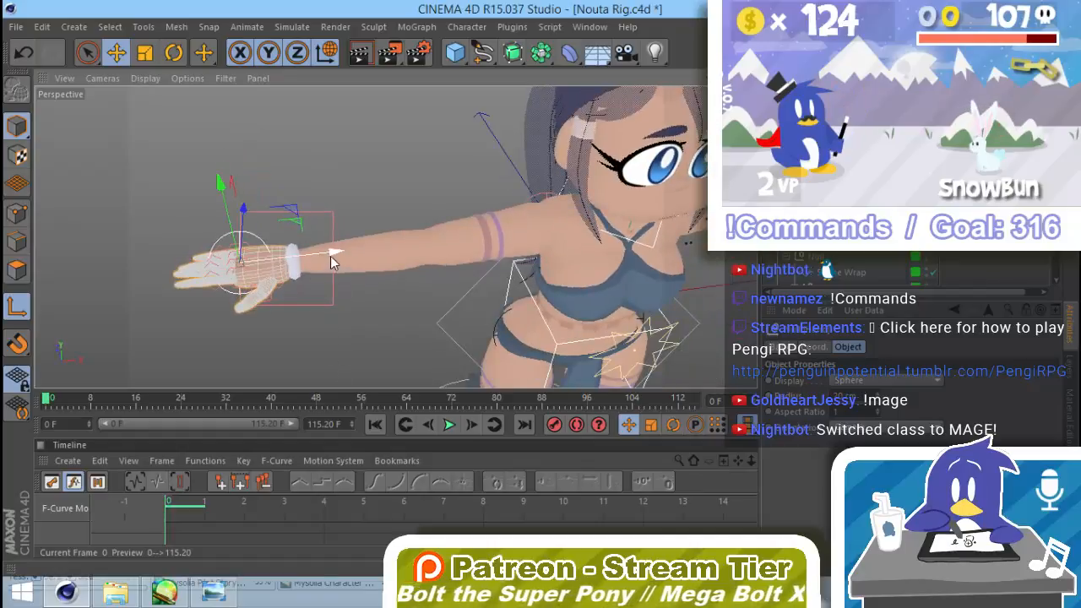
pyautogui.moveTo(331, 256); pyautogui.dragTo(383, 243)
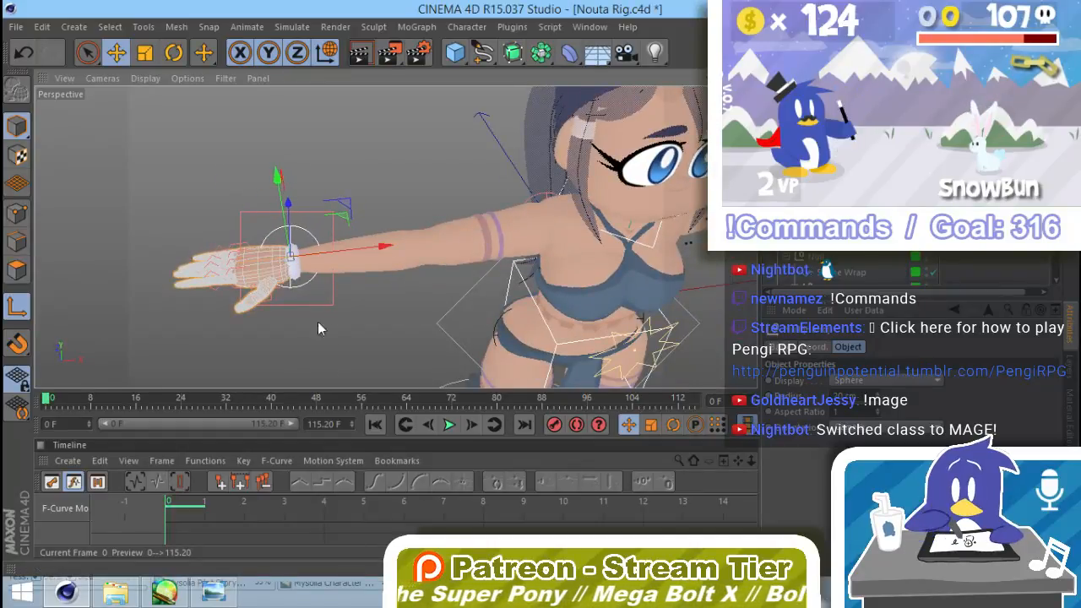
pyautogui.keyDown('alt'); pyautogui.moveTo(318, 328); pyautogui.dragTo(309, 163); pyautogui.keyUp('alt')
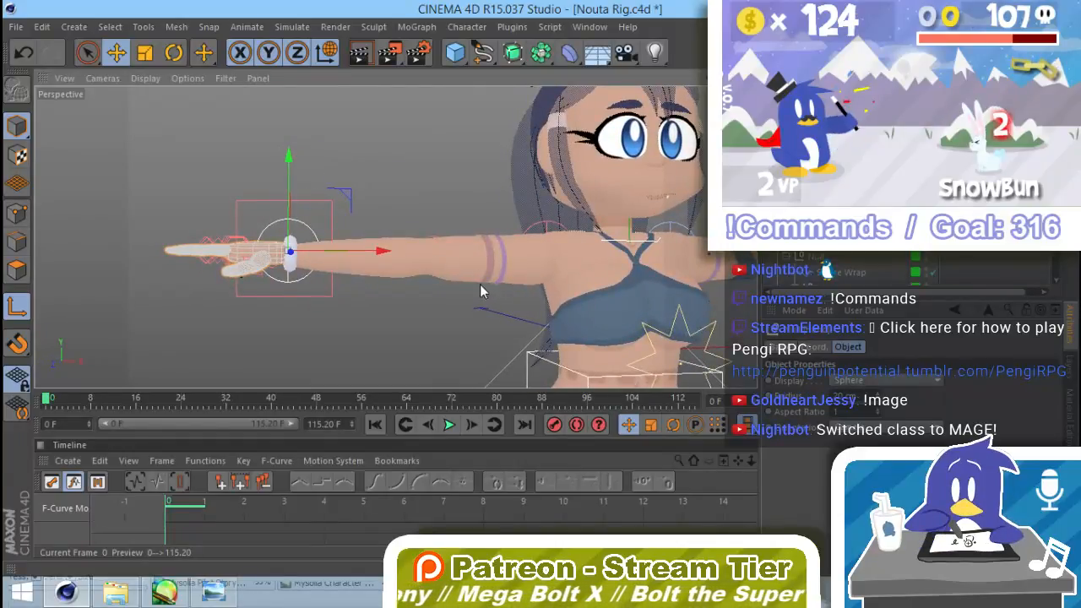
pyautogui.keyDown('alt'); pyautogui.moveTo(480, 291); pyautogui.dragTo(236, 319, button='middle'); pyautogui.keyUp('alt')
pyautogui.press('e')
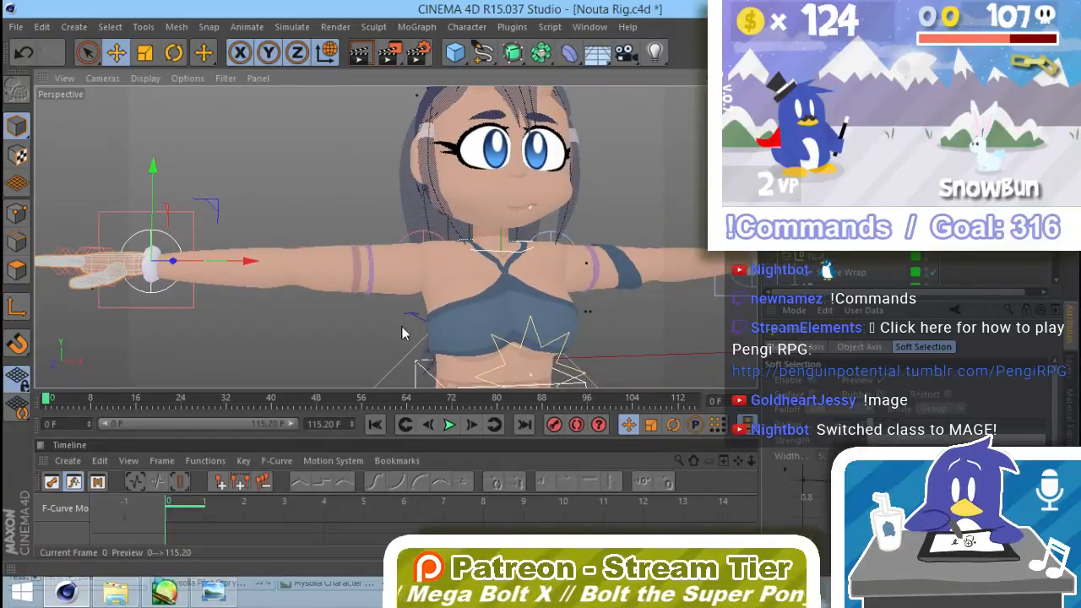
pyautogui.click(285, 334)
# Examine the left arm's control nulls by selecting the hand, wrist, forearm and shoulder nulls one after another.
pyautogui.keyDown('alt'); pyautogui.moveTo(511, 311); pyautogui.dragTo(414, 350, button='middle'); pyautogui.keyUp('alt')
pyautogui.scroll(-5, 425, 333)
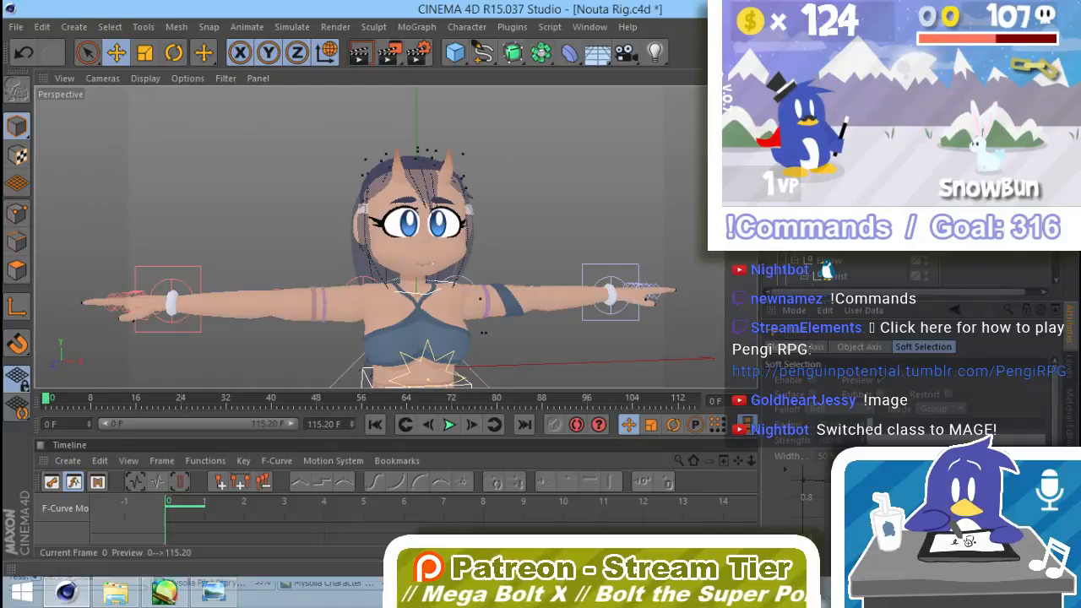
pyautogui.click(611, 296)
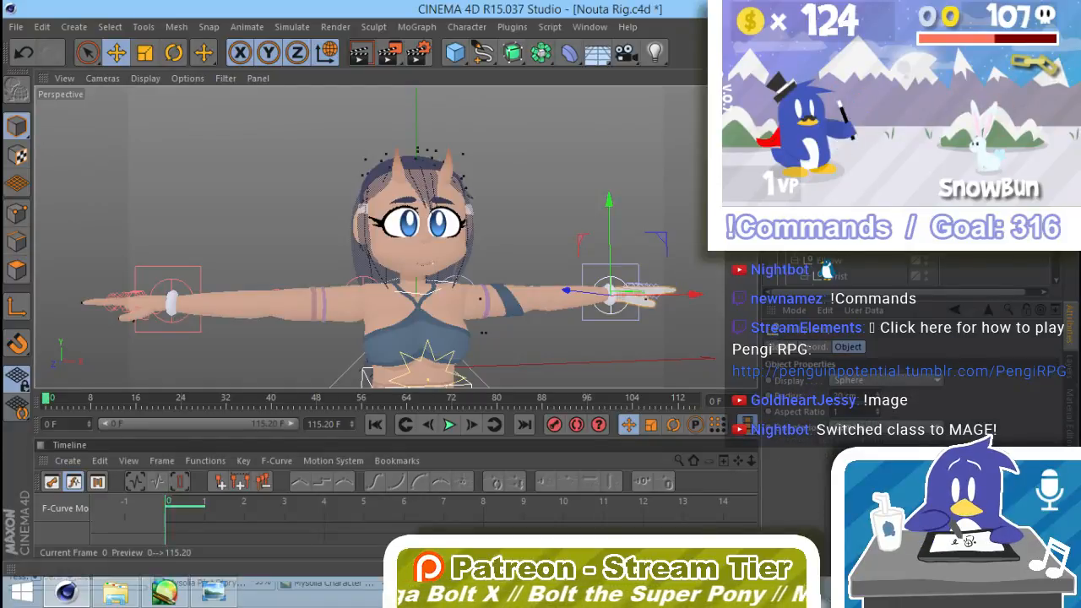
pyautogui.click(612, 319)
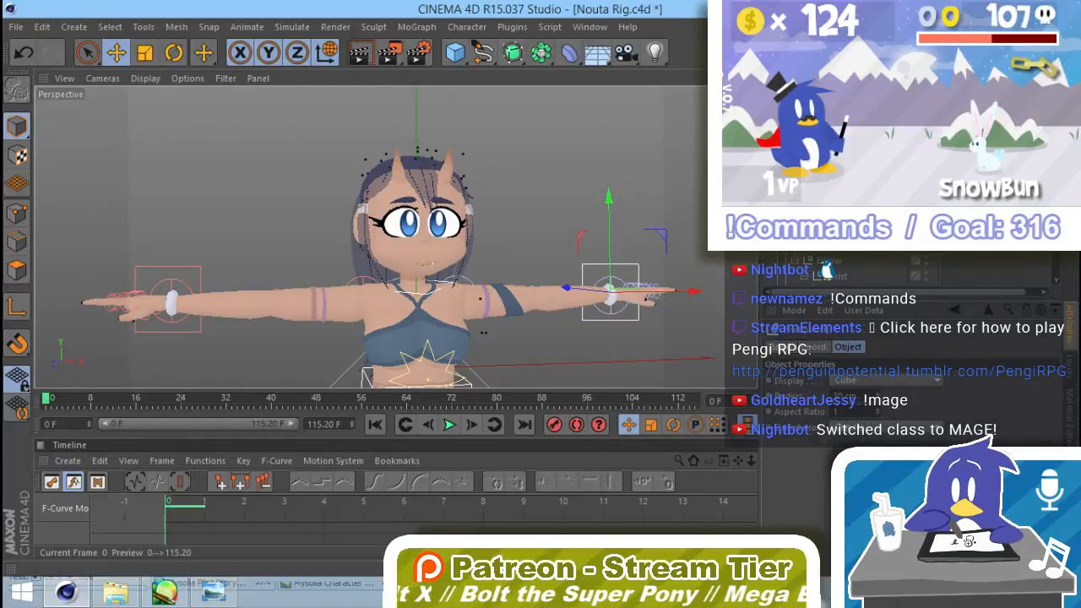
pyautogui.click(531, 296)
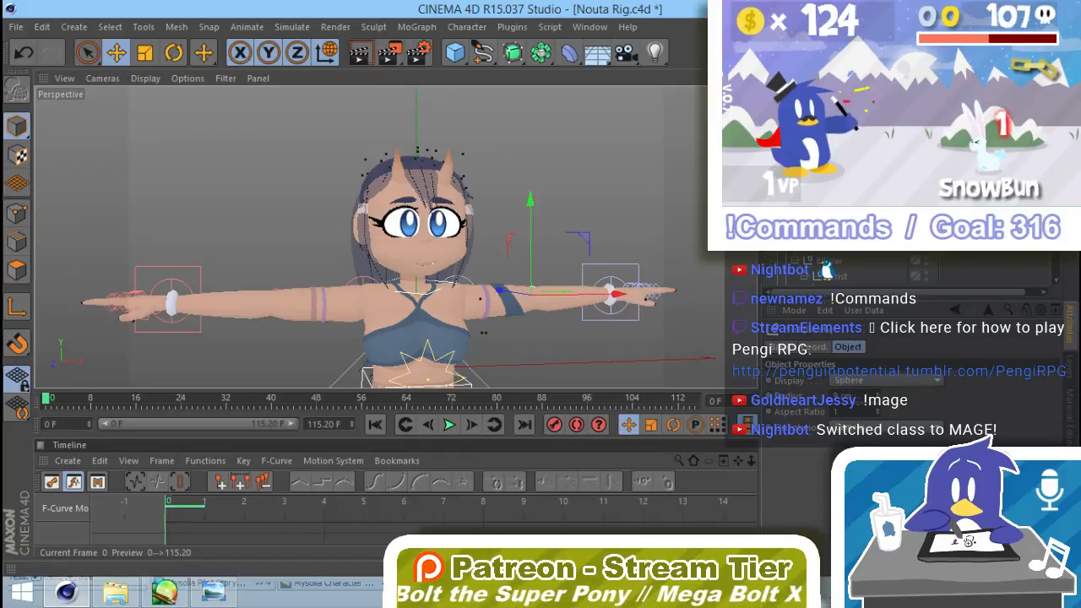
pyautogui.click(457, 282)
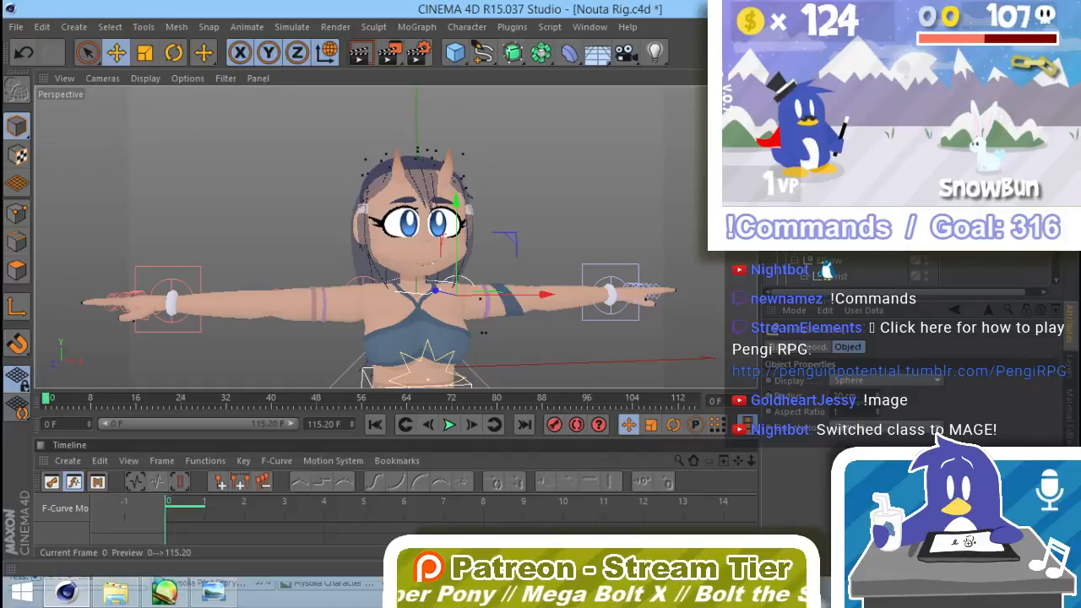
# Select the circle control null around the left upper arm in the Adissa Rig IK Arm project and return to Nouta Rig.
pyautogui.click(815, 229)
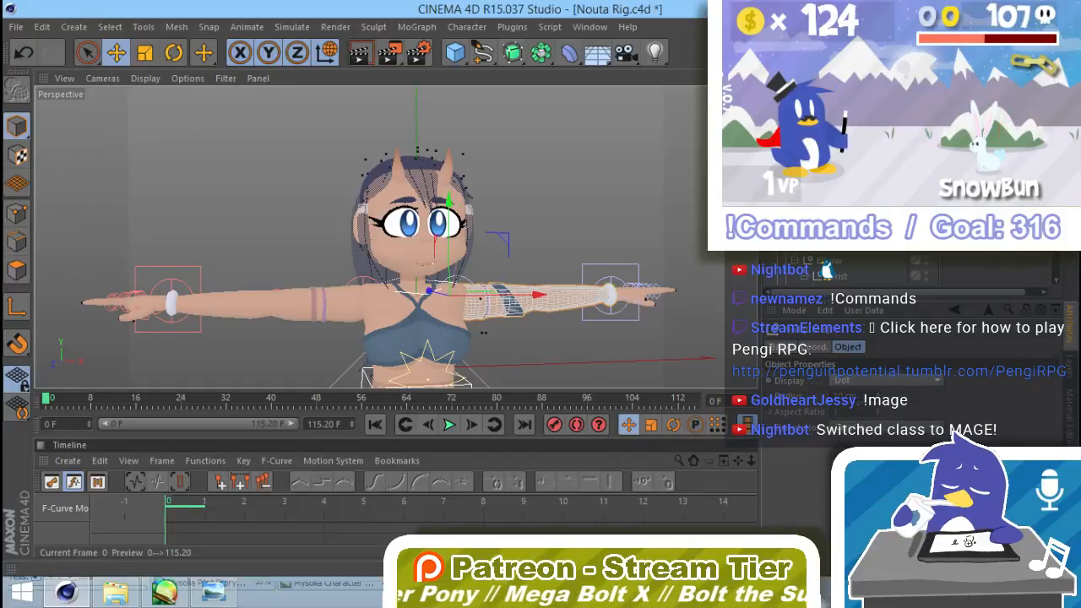
pyautogui.click(452, 64)
pyautogui.press('v')
pyautogui.moveTo(465, 197)
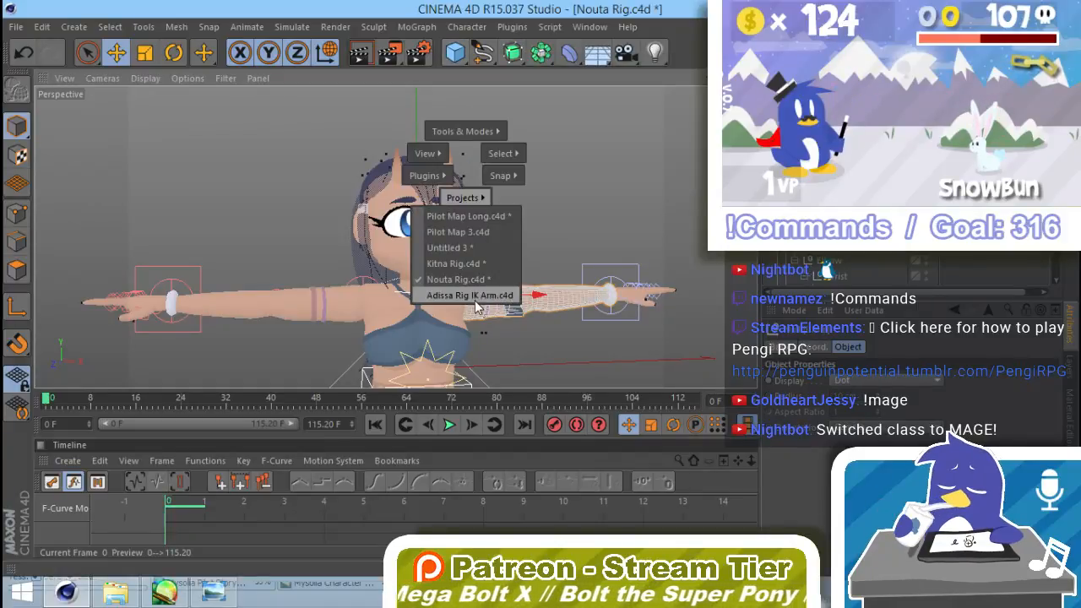
pyautogui.click(474, 296)
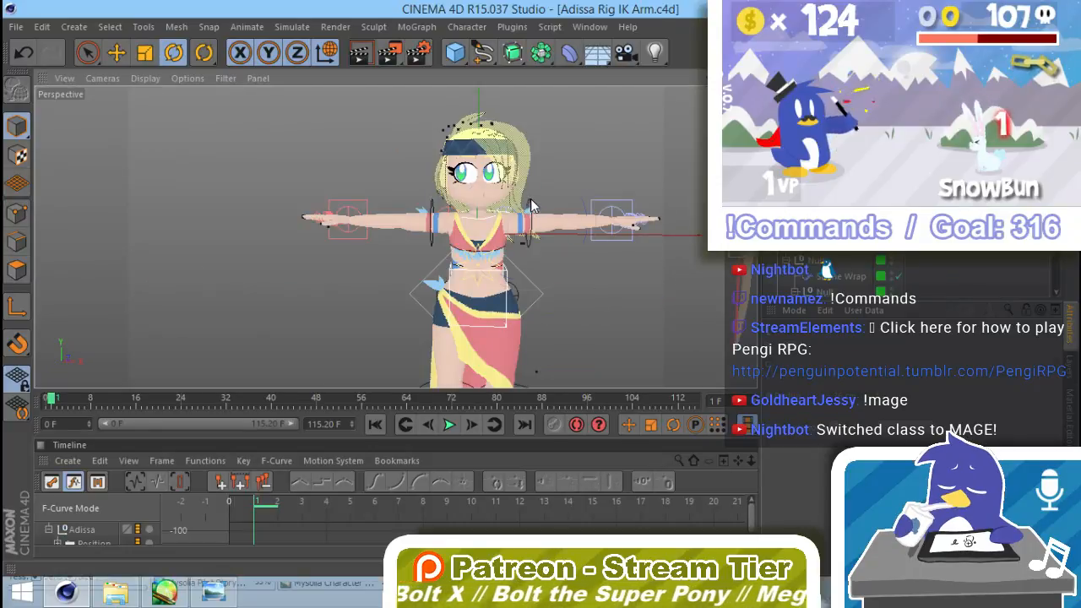
pyautogui.click(530, 203)
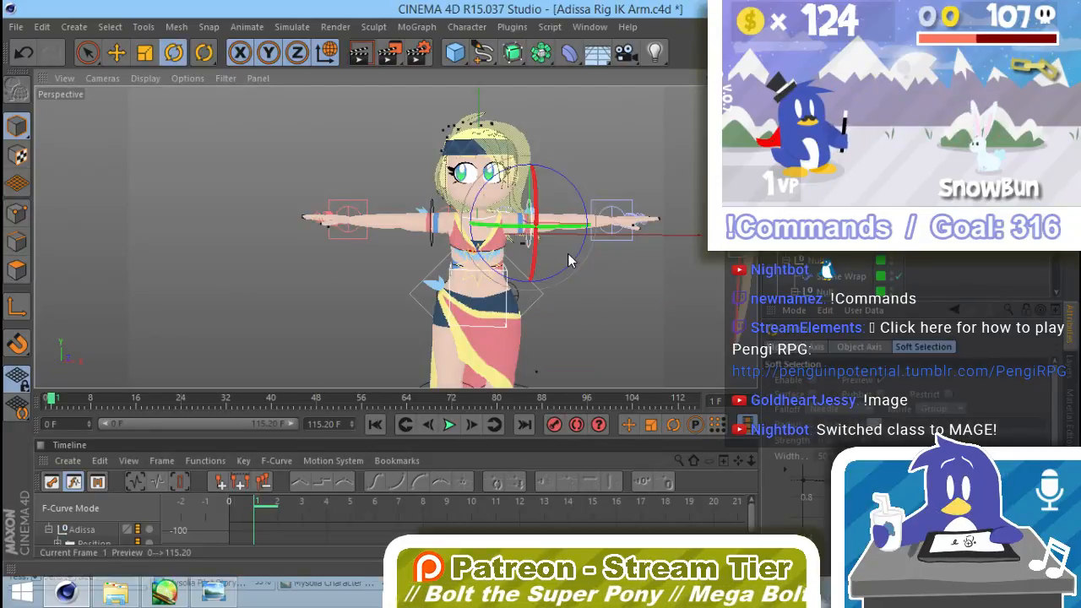
pyautogui.press('v')
pyautogui.moveTo(566, 292)
pyautogui.click(554, 372)
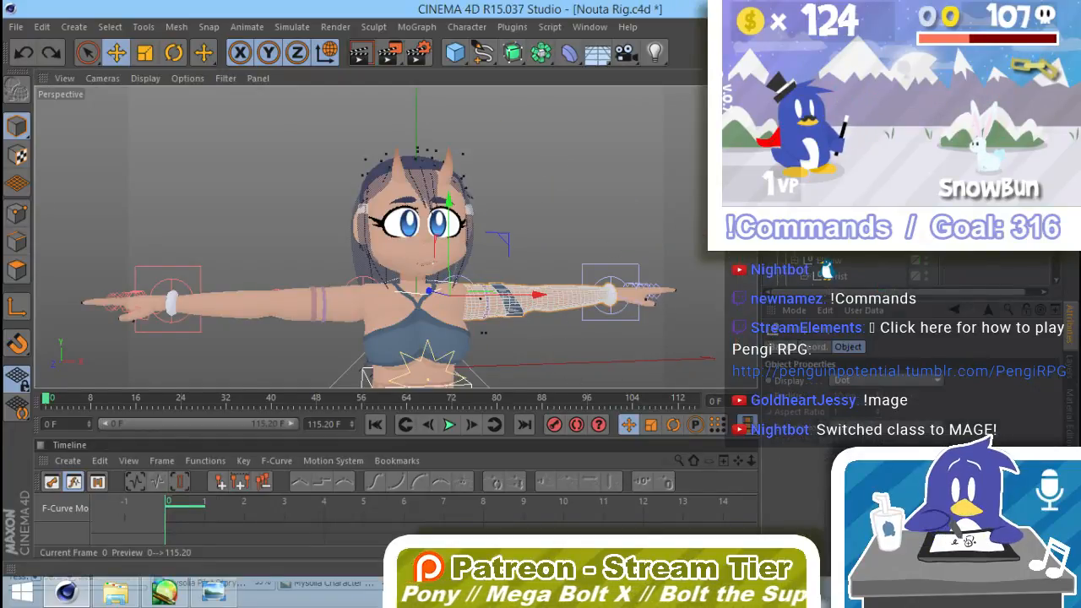
# Copy the left upper-arm circle null from the Adissa Rig IK Arm project into the Nouta Rig project.
pyautogui.press('v')
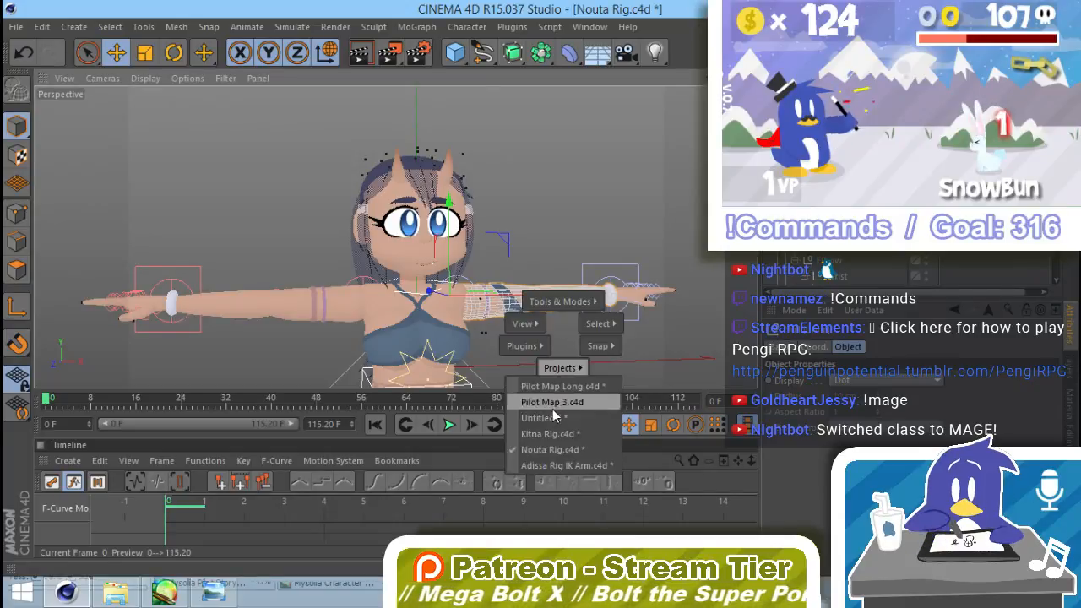
pyautogui.click(551, 465)
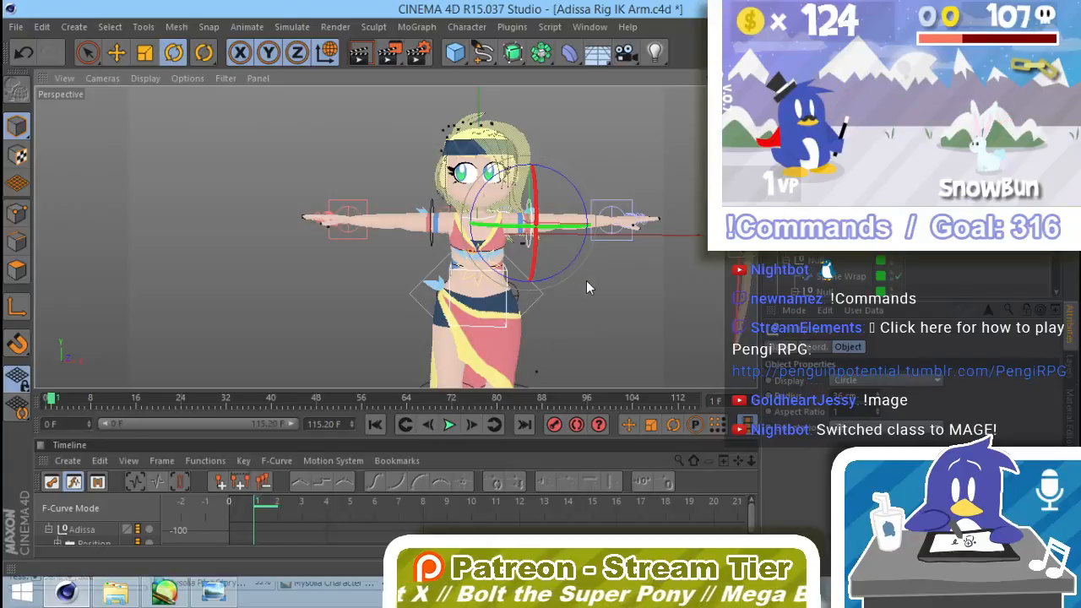
pyautogui.press('v')
pyautogui.moveTo(624, 334)
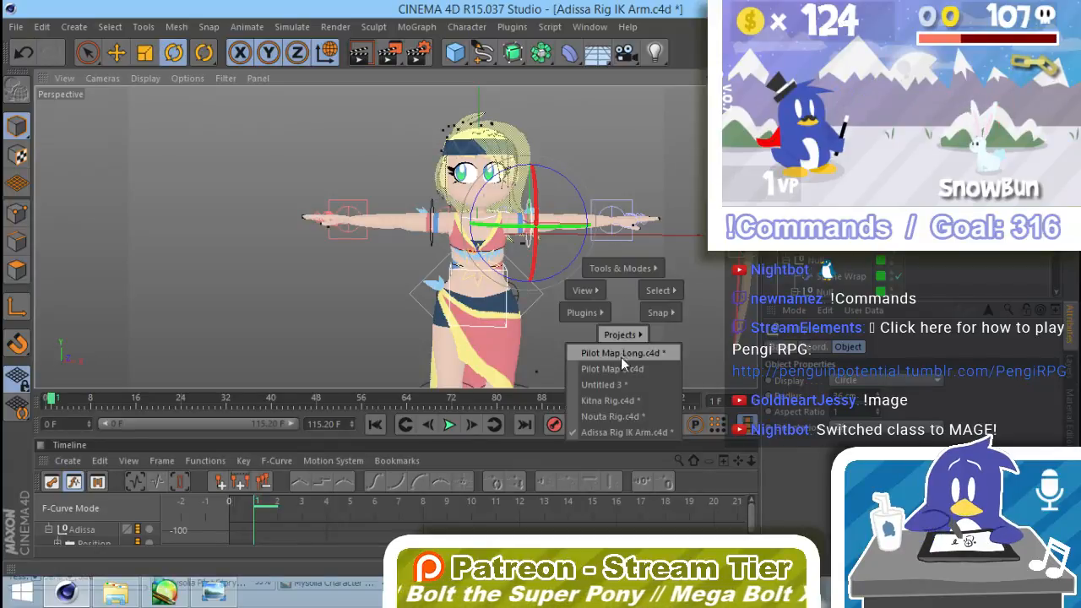
pyautogui.click(618, 415)
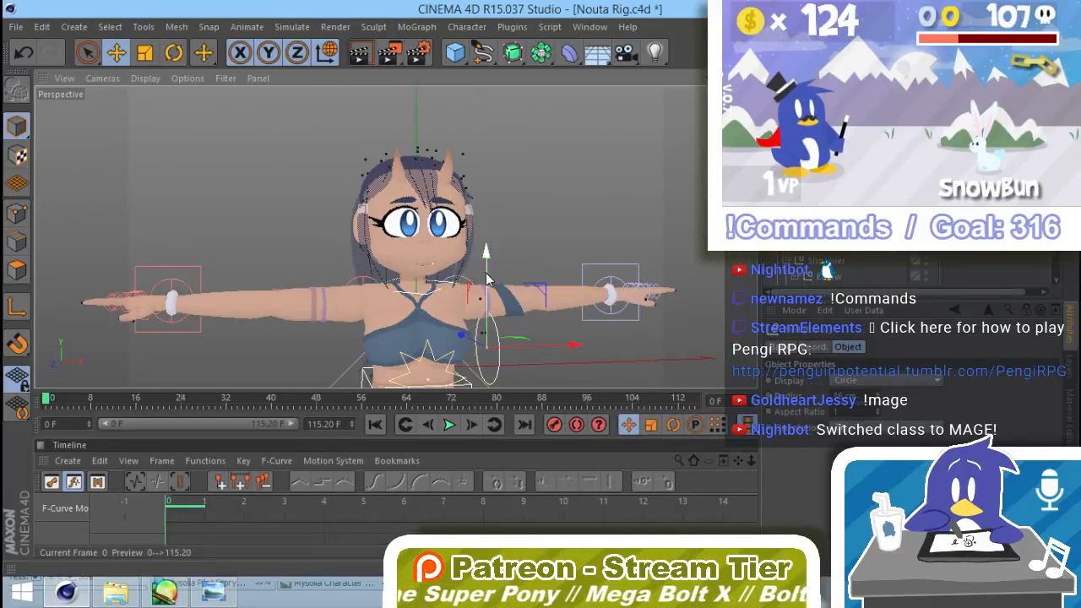
# Raise the copied circle null vertically until it encircles Nouta's left upper arm near the shoulder.
pyautogui.click(488, 247)
pyautogui.moveTo(489, 231); pyautogui.dragTo(490, 226)
pyautogui.keyDown('alt'); pyautogui.moveTo(585, 323); pyautogui.dragTo(573, 327, button='middle'); pyautogui.keyUp('alt')
pyautogui.keyDown('alt'); pyautogui.moveTo(572, 328); pyautogui.dragTo(557, 331); pyautogui.keyUp('alt')
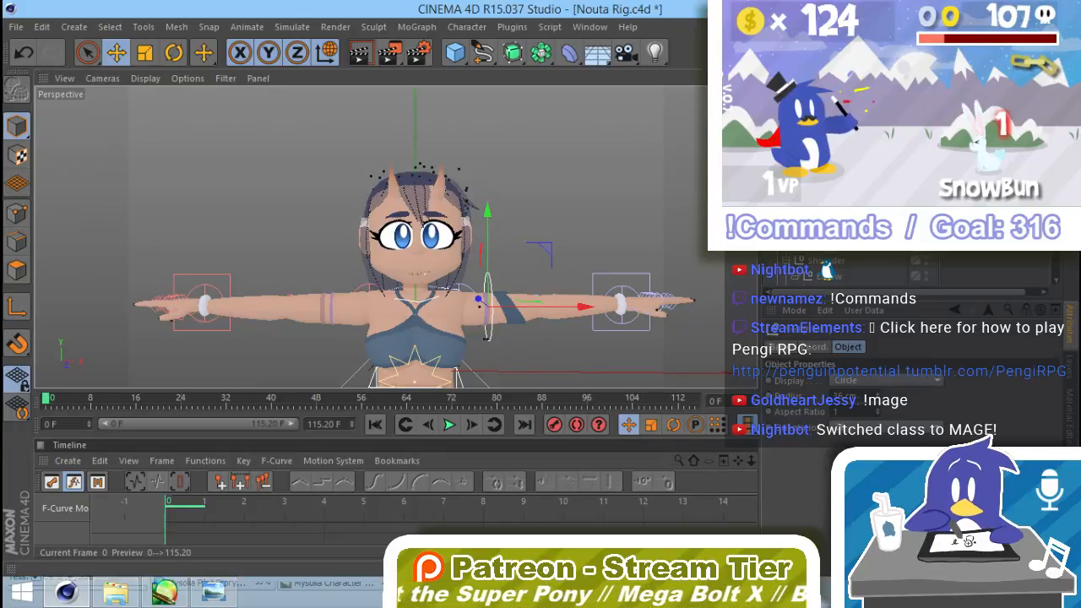
# Open the rig's XPresso setup with the Twist and Banking nodes and add the Spline Wrap object as a new node.
pyautogui.doubleClick(946, 224)
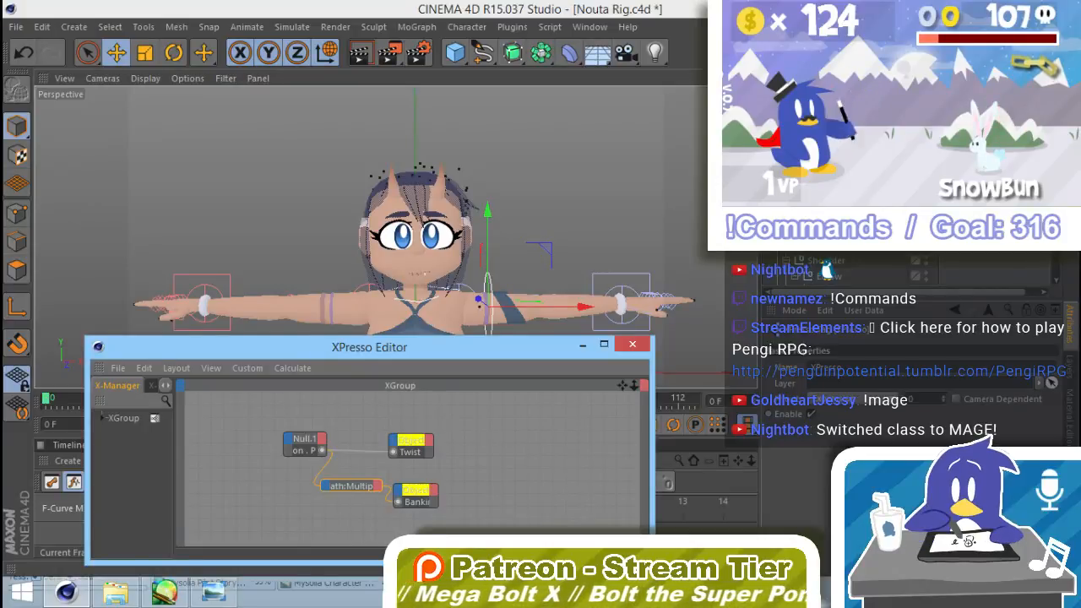
pyautogui.moveTo(1055, 203); pyautogui.dragTo(1056, 190)
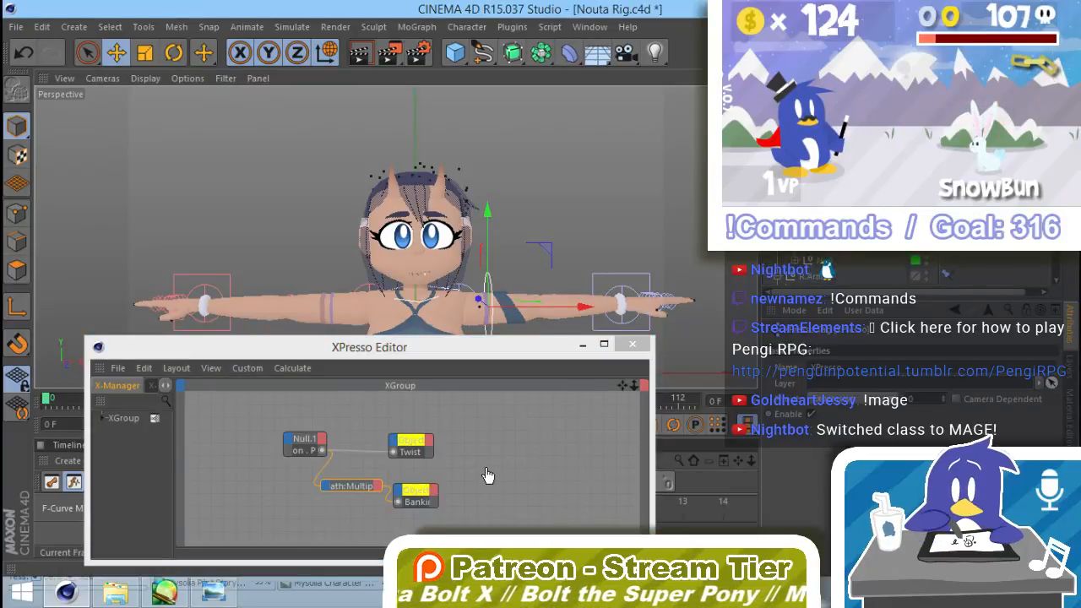
pyautogui.moveTo(494, 488); pyautogui.dragTo(496, 435)
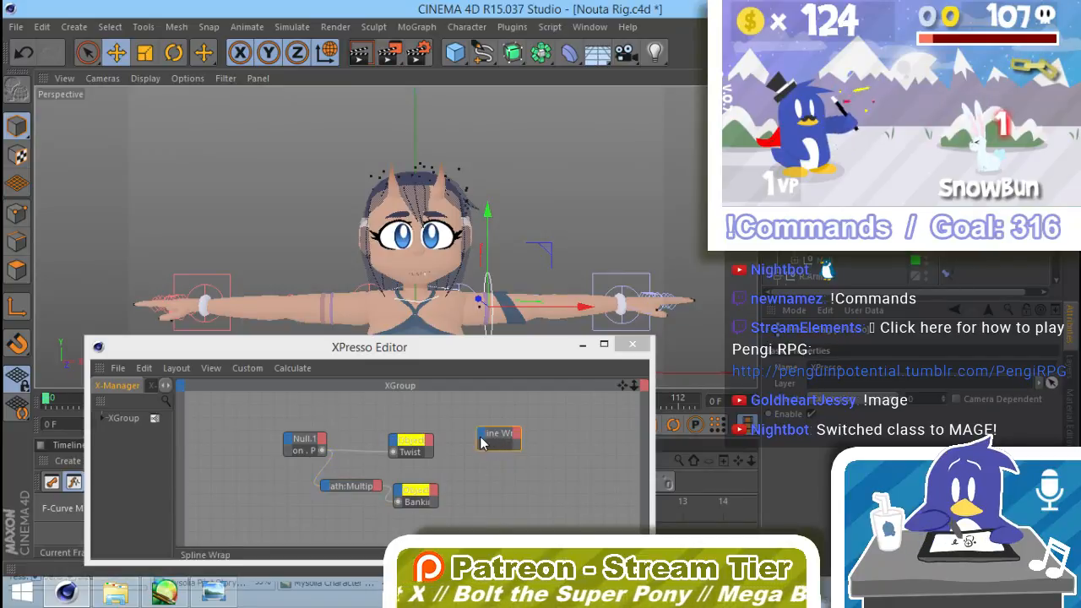